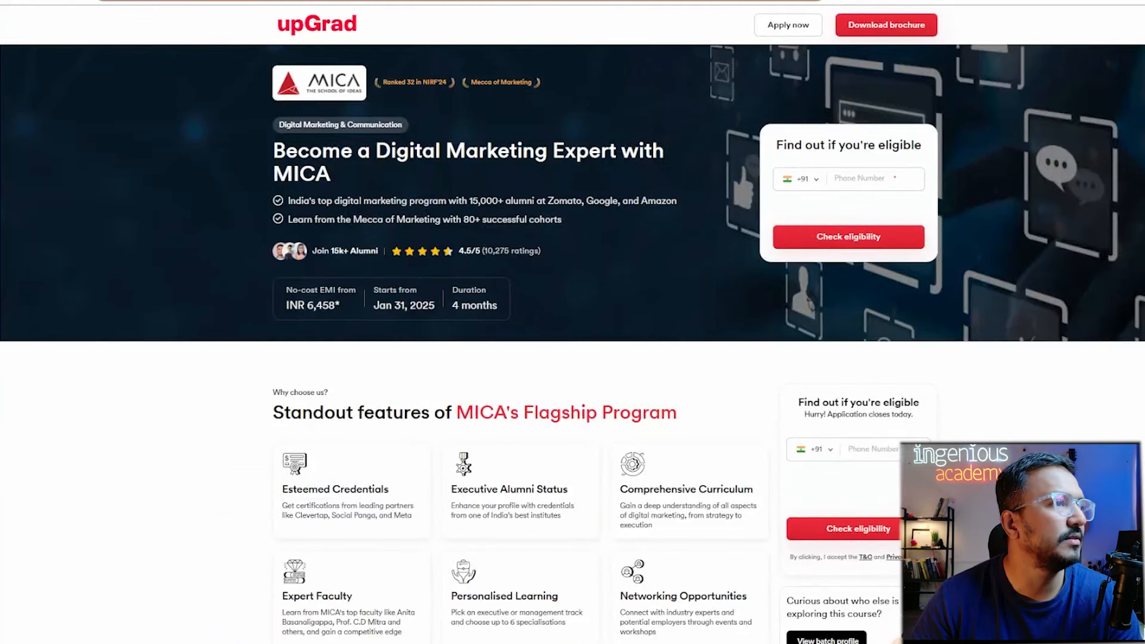
Reveal the upGrad course page's full URL and edit its utm_source value.
{"action": "key", "text": "ctrl+l"}
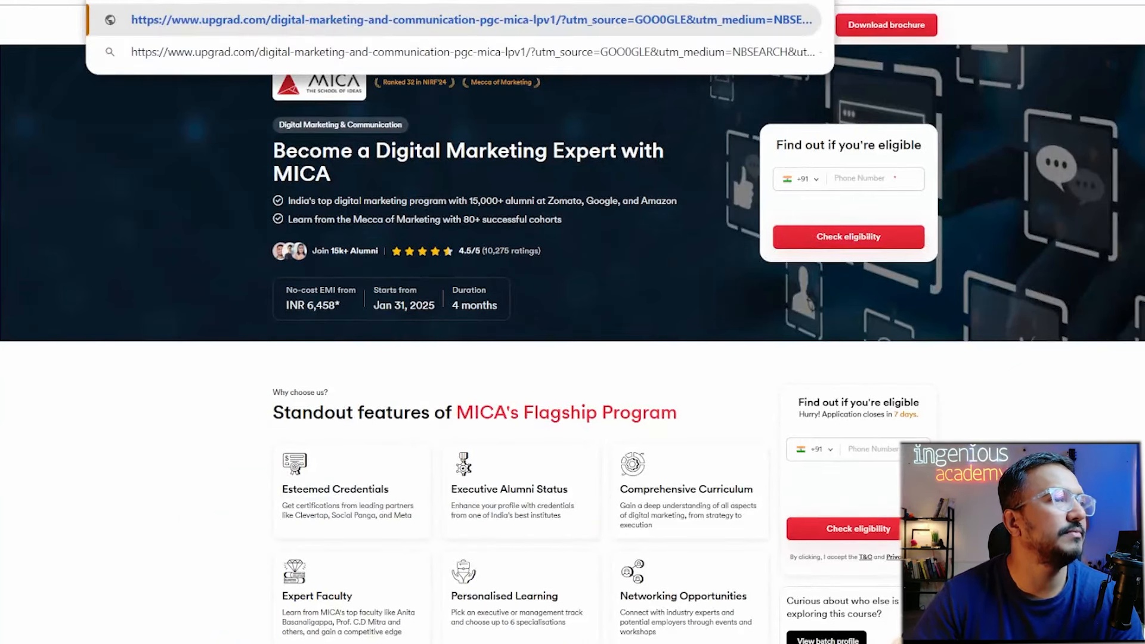
{"action": "key", "text": "BackSpace"}
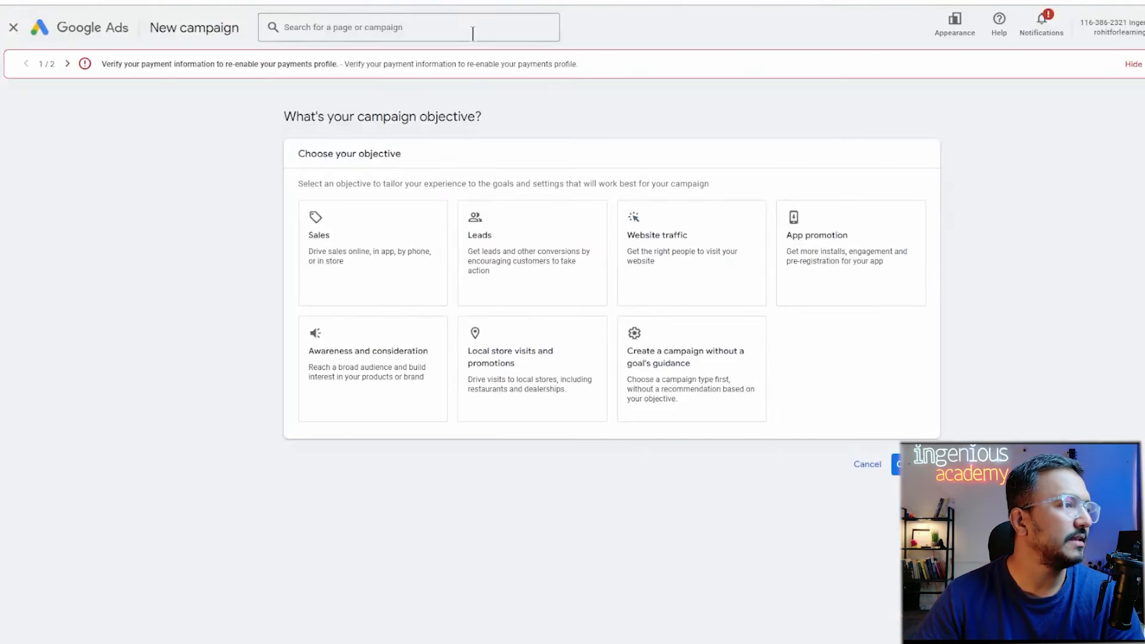
Create a Search campaign without goal guidance, choosing Start new instead of the saved draft.
{"action": "left_click", "coordinate": [703, 411]}
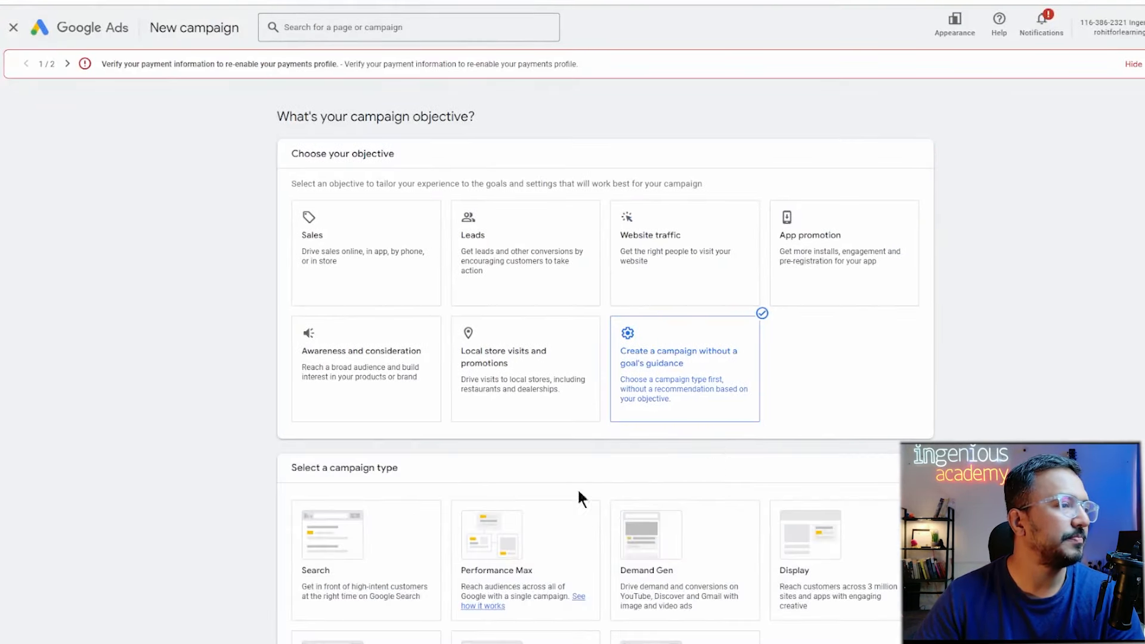
{"action": "scroll", "coordinate": [432, 578], "scroll_direction": "down", "scroll_amount": 3}
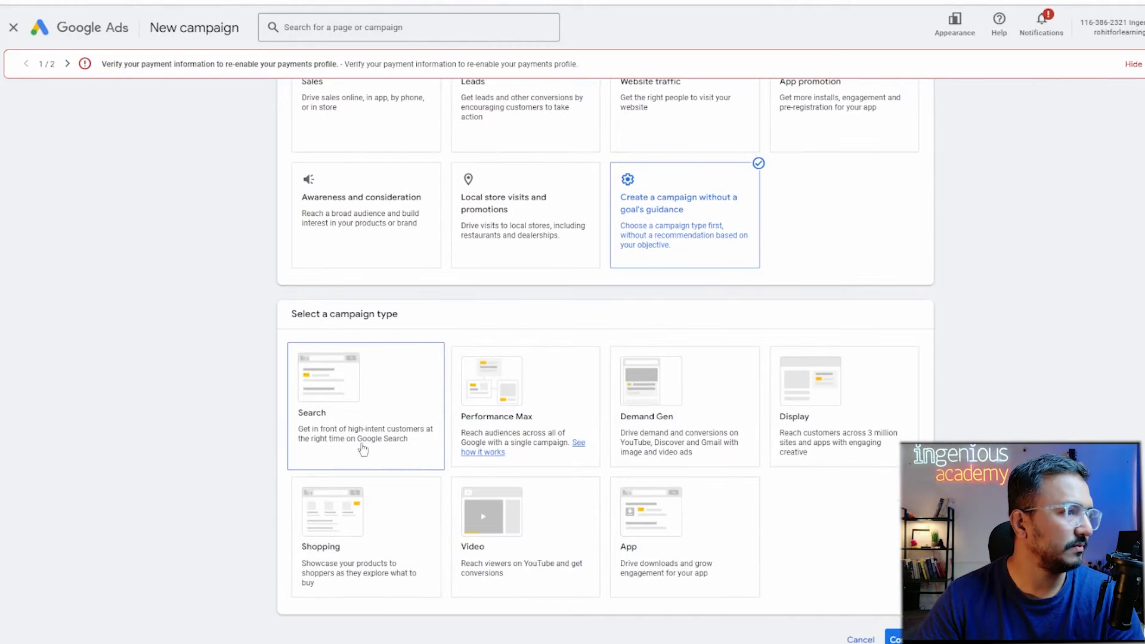
{"action": "left_click", "coordinate": [361, 439]}
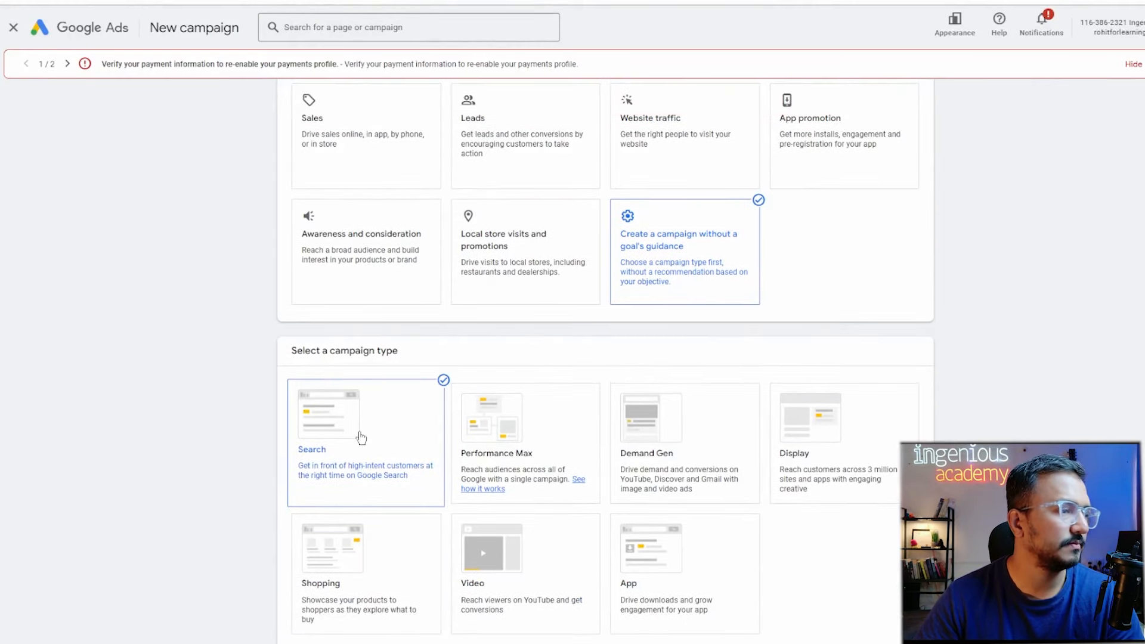
{"action": "scroll", "coordinate": [603, 544], "scroll_direction": "down", "scroll_amount": 2}
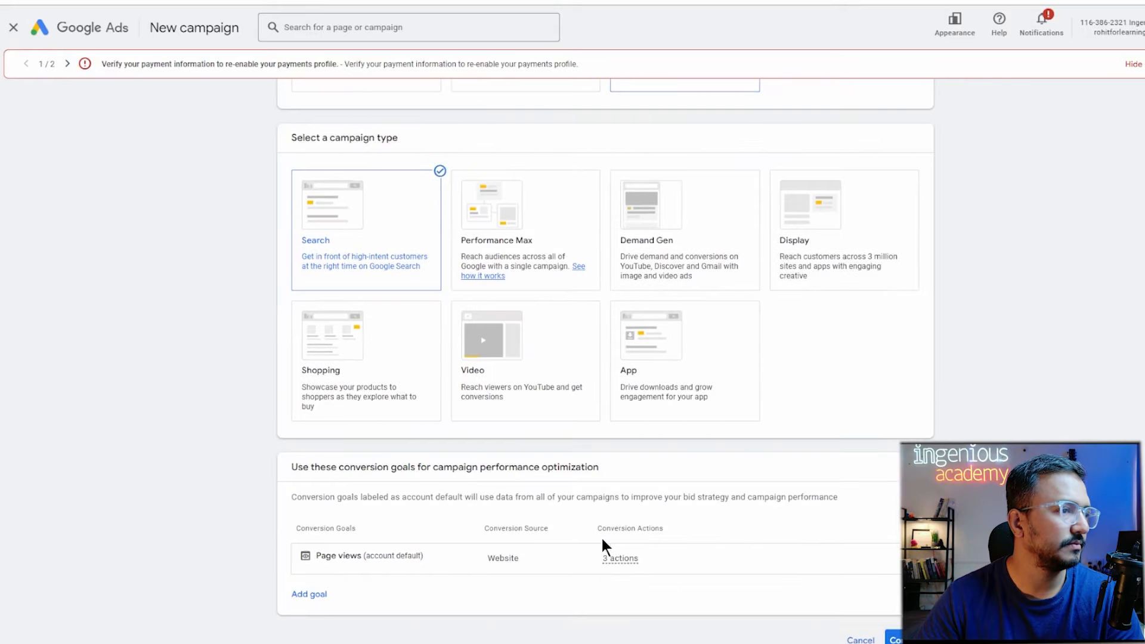
{"action": "scroll", "coordinate": [605, 358], "scroll_direction": "down", "scroll_amount": 1}
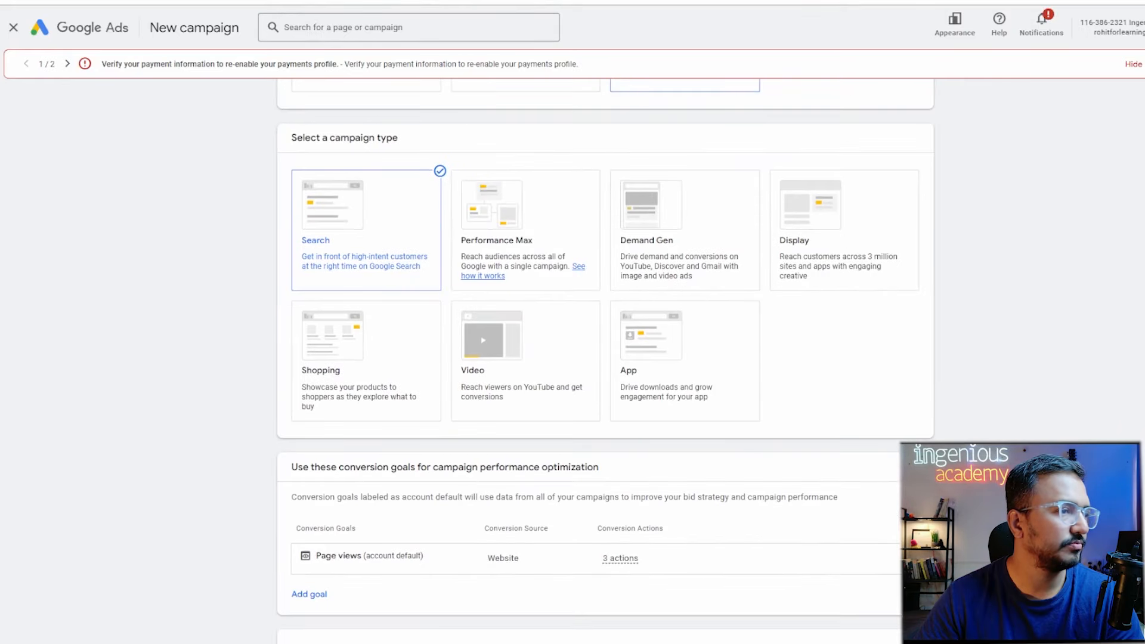
{"action": "scroll", "coordinate": [834, 596], "scroll_direction": "down", "scroll_amount": 1}
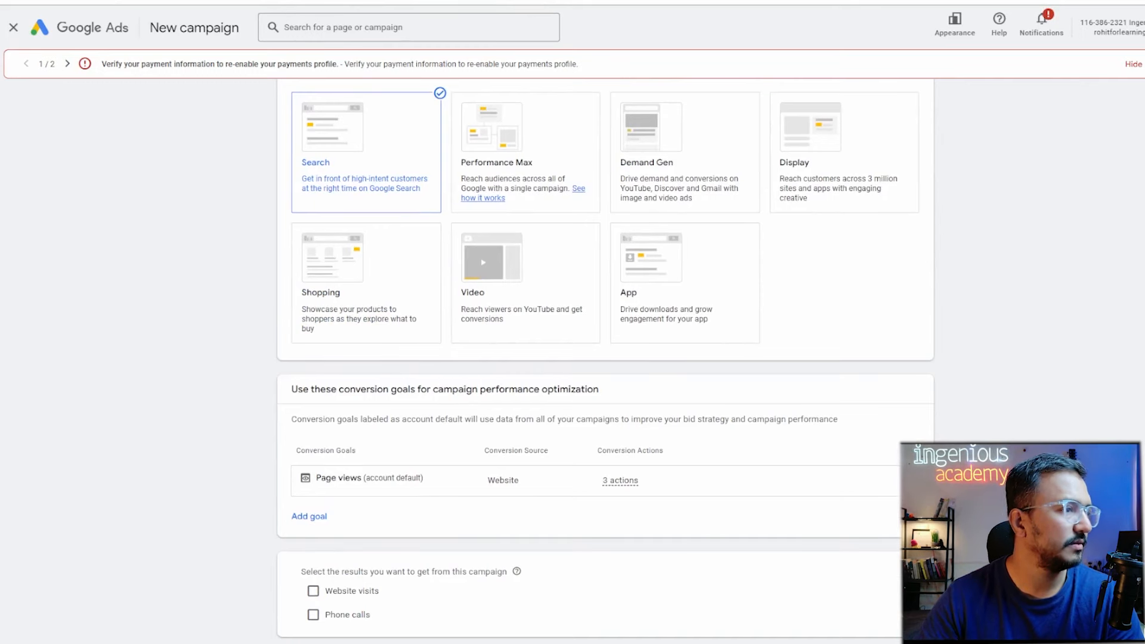
{"action": "scroll", "coordinate": [596, 358], "scroll_direction": "down", "scroll_amount": 2}
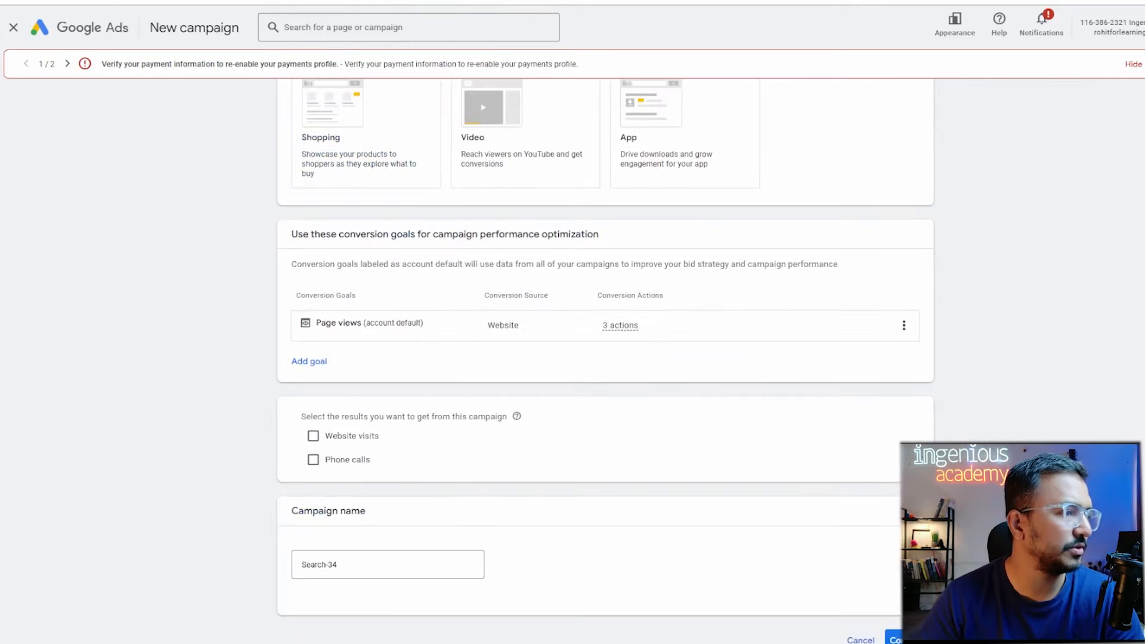
{"action": "left_click", "coordinate": [908, 639]}
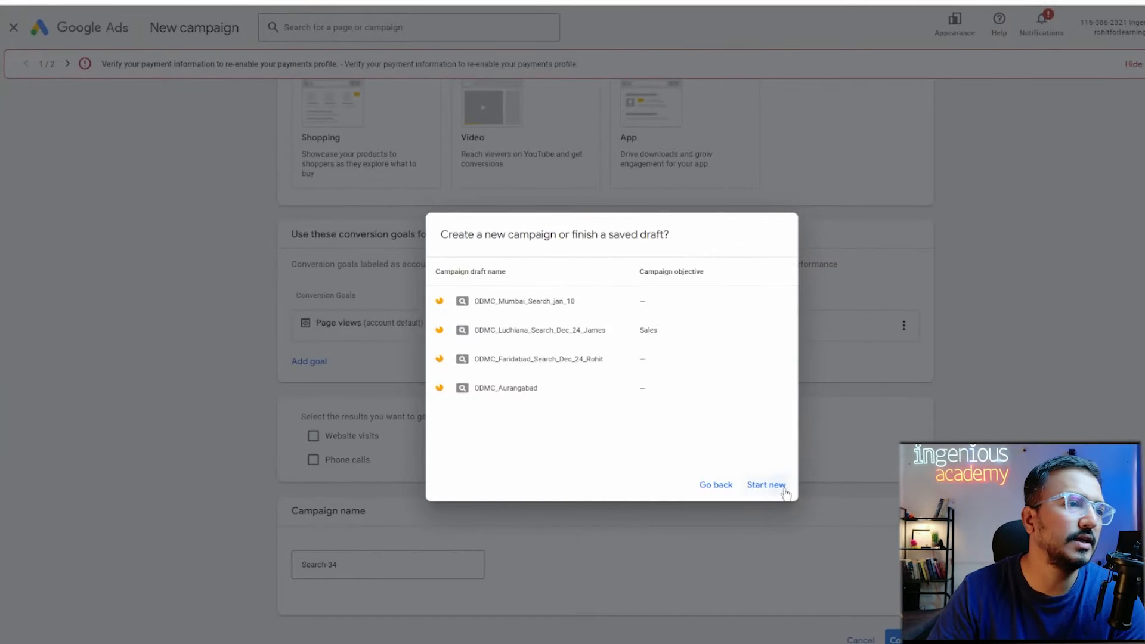
{"action": "left_click", "coordinate": [764, 485]}
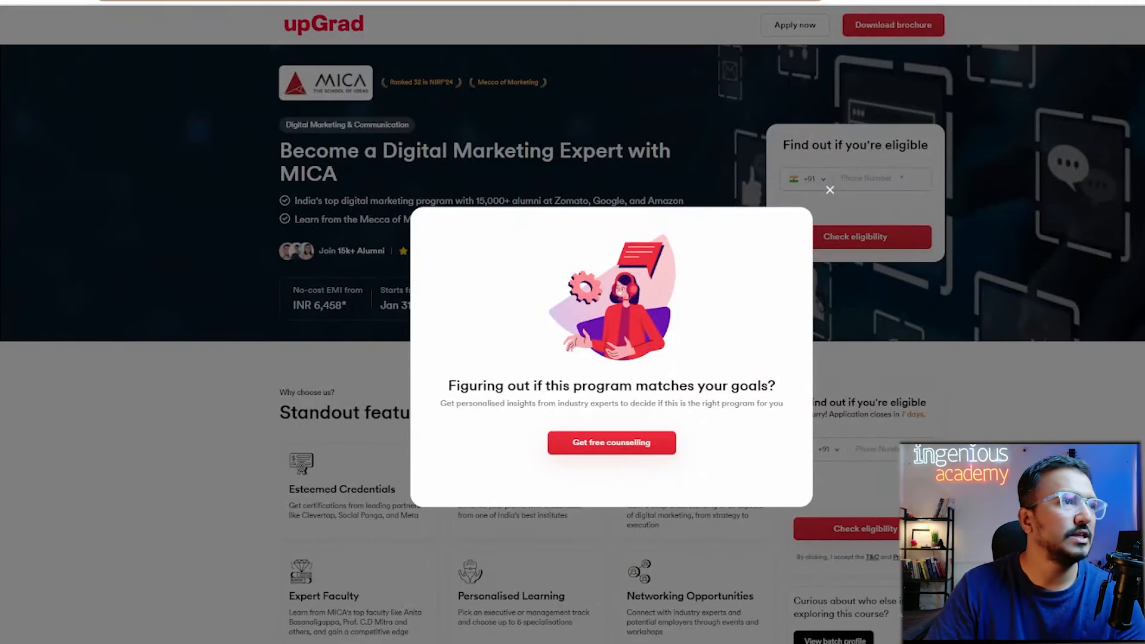
{"action": "key", "text": "ctrl+t"}
Search Google for 'get and post' and open the W3Schools HTTP Methods GET vs POST result.
{"action": "type", "text": "ge"}
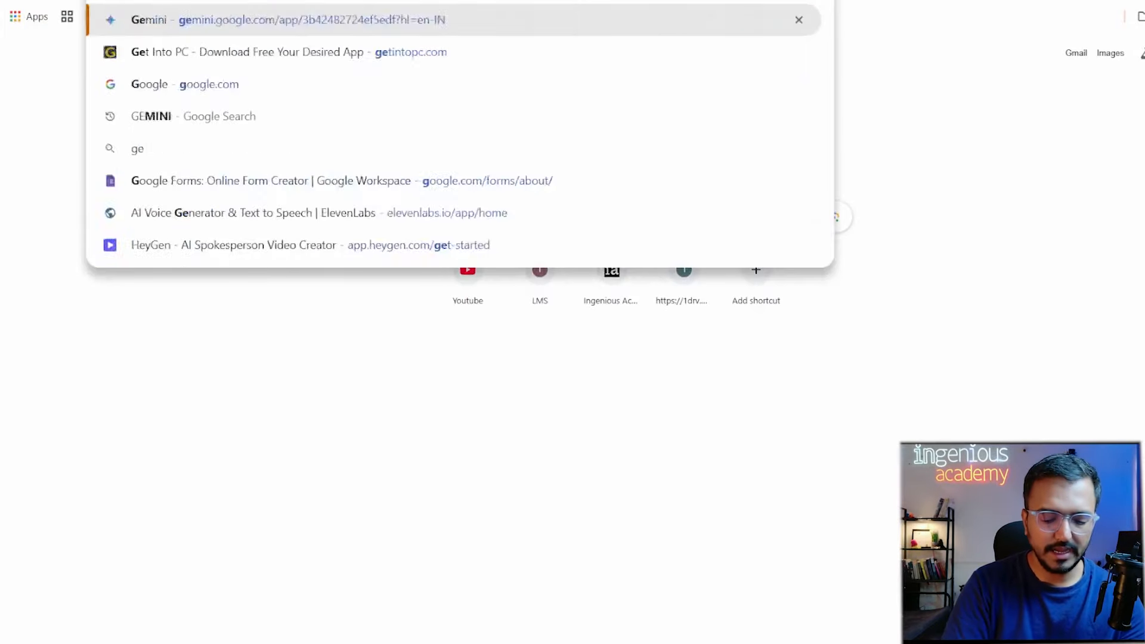
{"action": "type", "text": "t and post"}
{"action": "key", "text": "Return"}
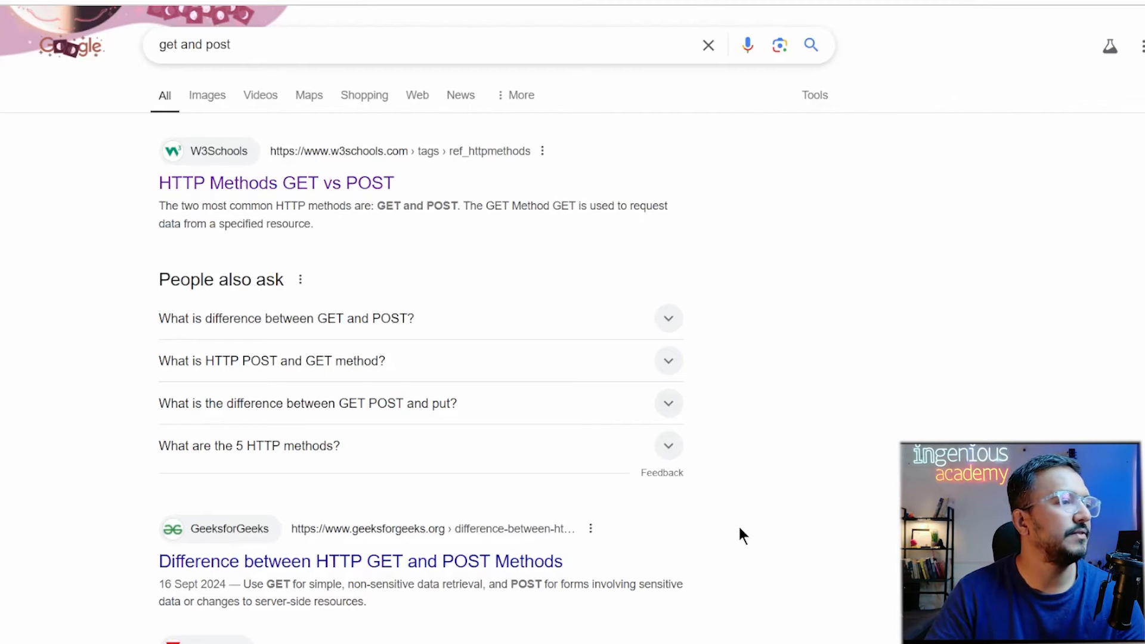
{"action": "scroll", "coordinate": [738, 528], "scroll_direction": "down", "scroll_amount": 4}
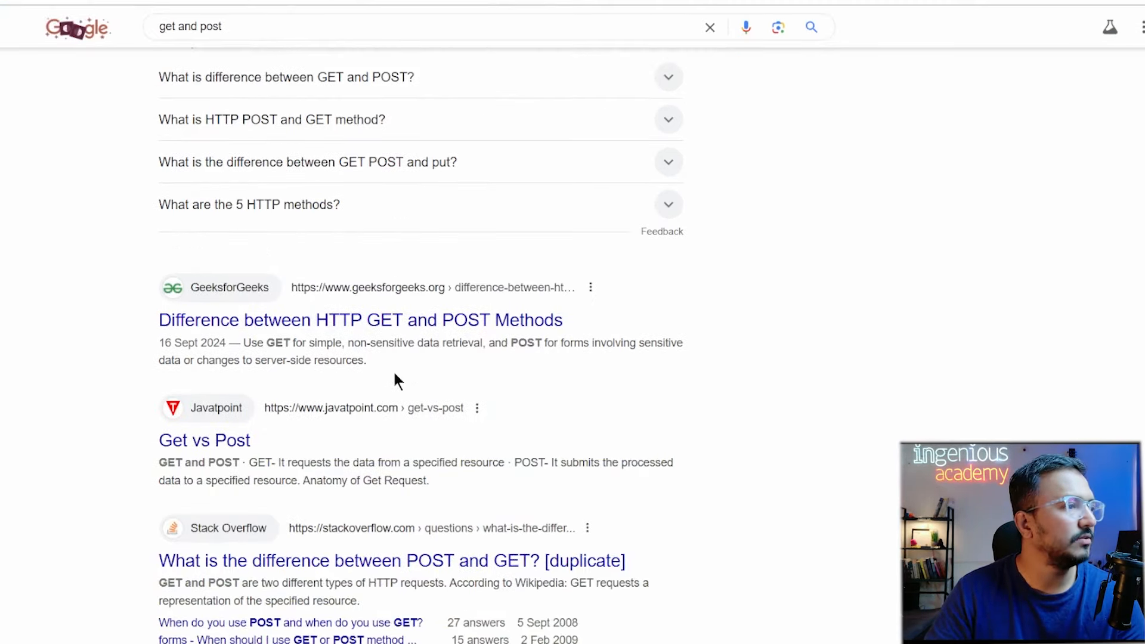
{"action": "scroll", "coordinate": [325, 296], "scroll_direction": "up", "scroll_amount": 4}
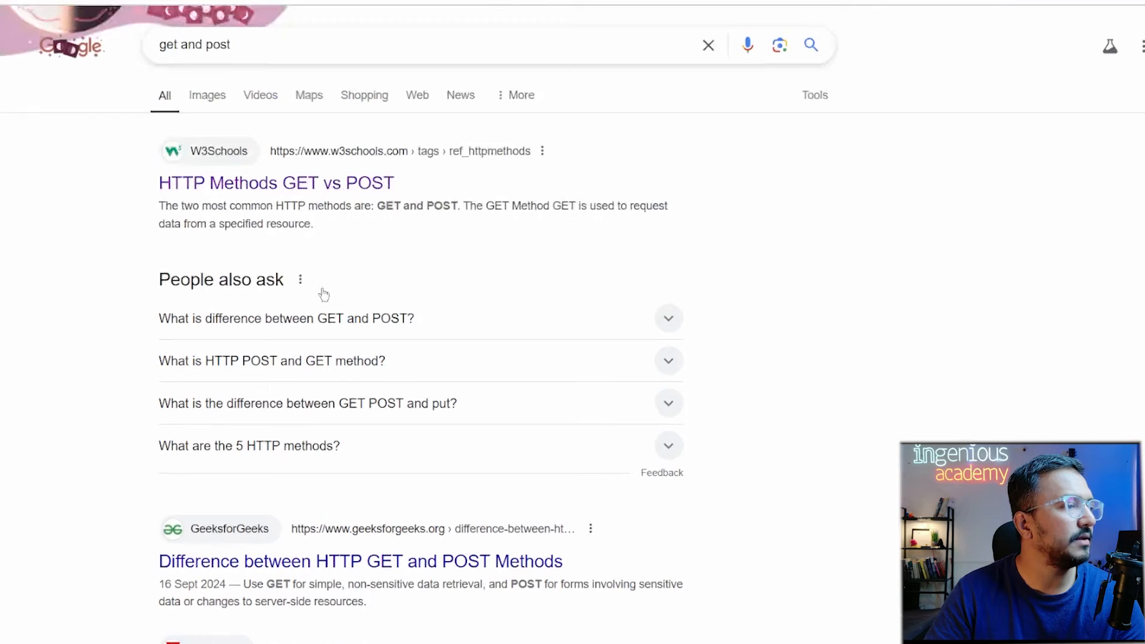
{"action": "left_click", "coordinate": [249, 183]}
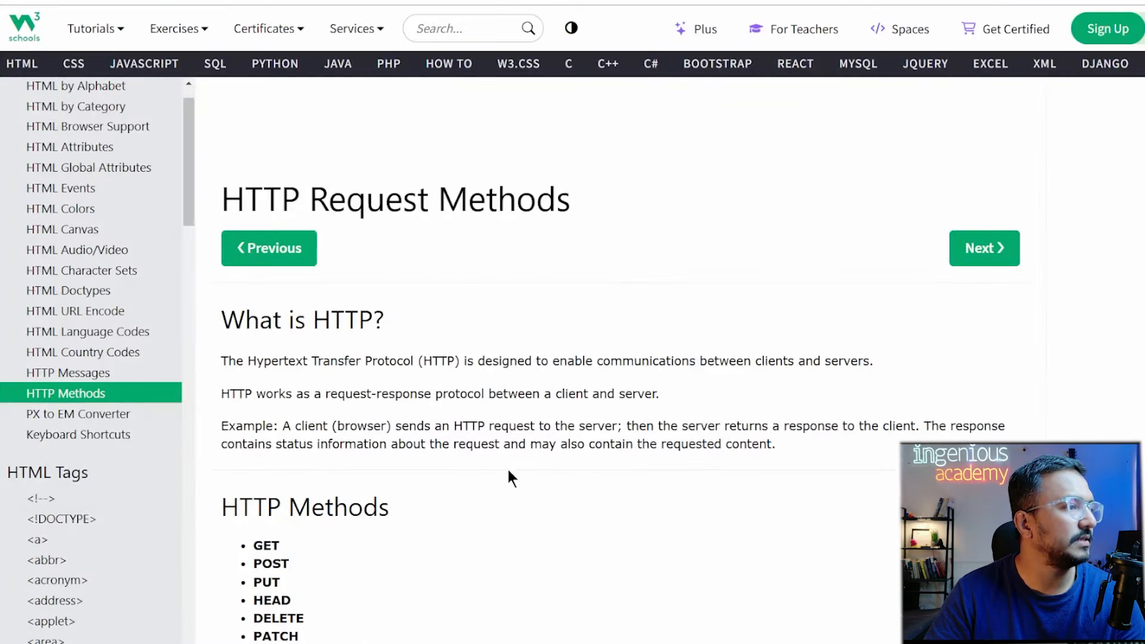
Highlight 'query string' and 'in the URL of' in the GET section's note.
{"action": "scroll", "coordinate": [603, 523], "scroll_direction": "down", "scroll_amount": 4}
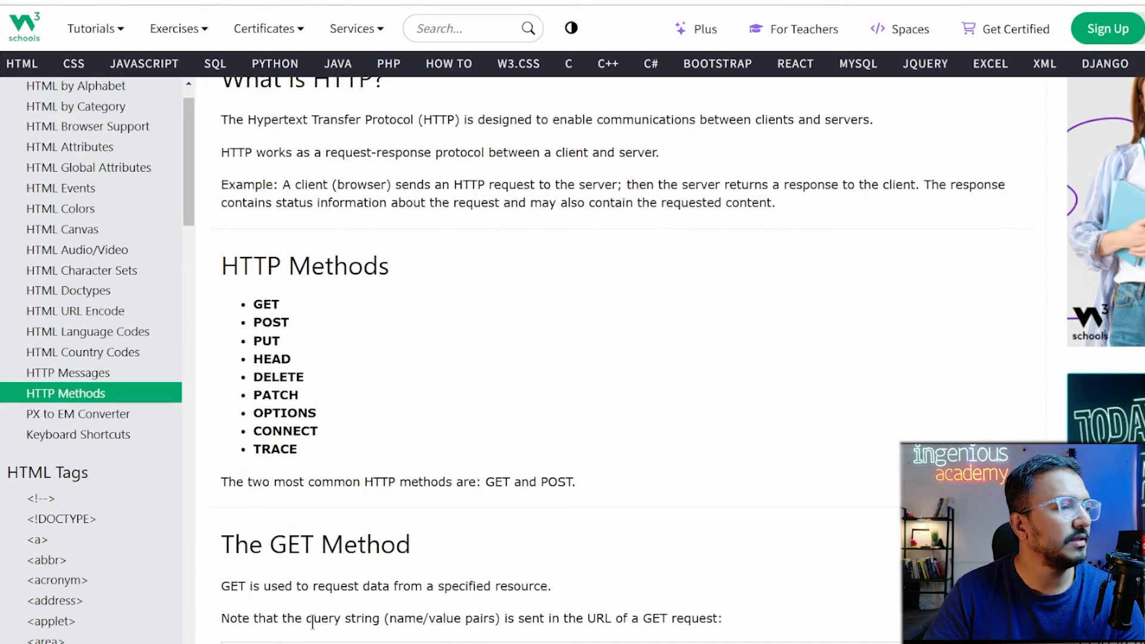
{"action": "left_click_drag", "start_coordinate": [311, 619], "coordinate": [361, 620]}
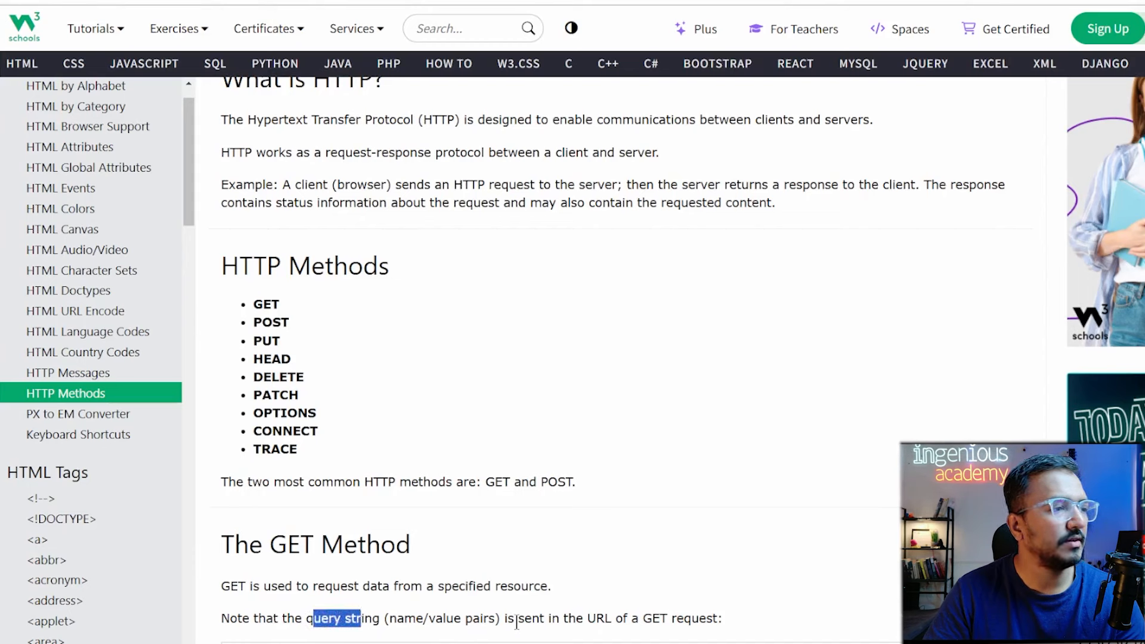
{"action": "left_click_drag", "start_coordinate": [549, 619], "coordinate": [627, 623]}
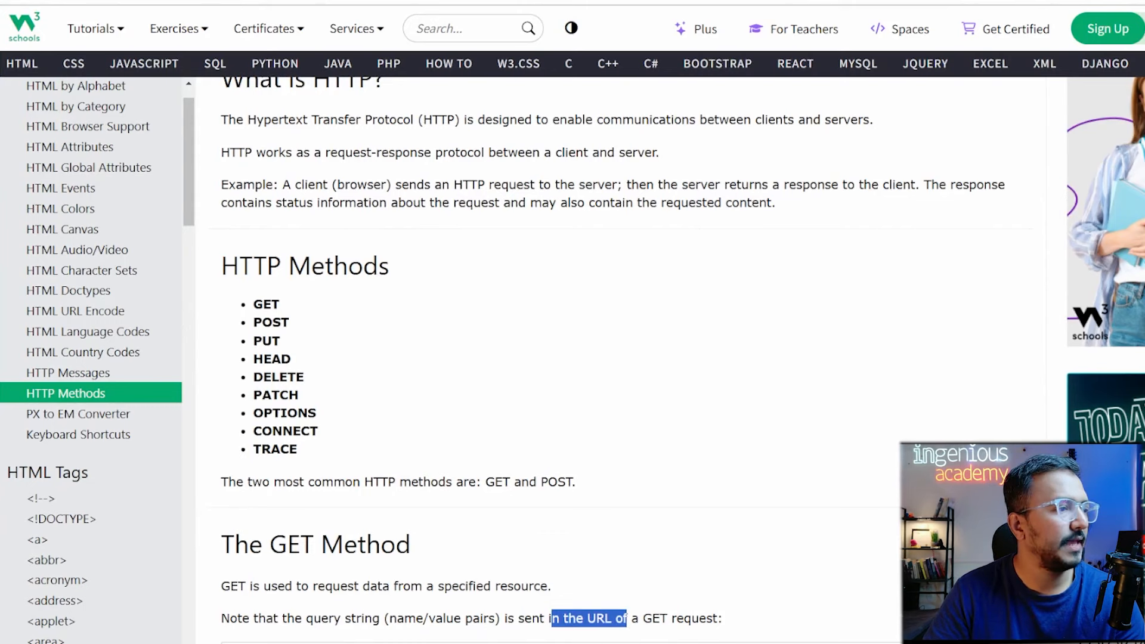
{"action": "left_click", "coordinate": [631, 641]}
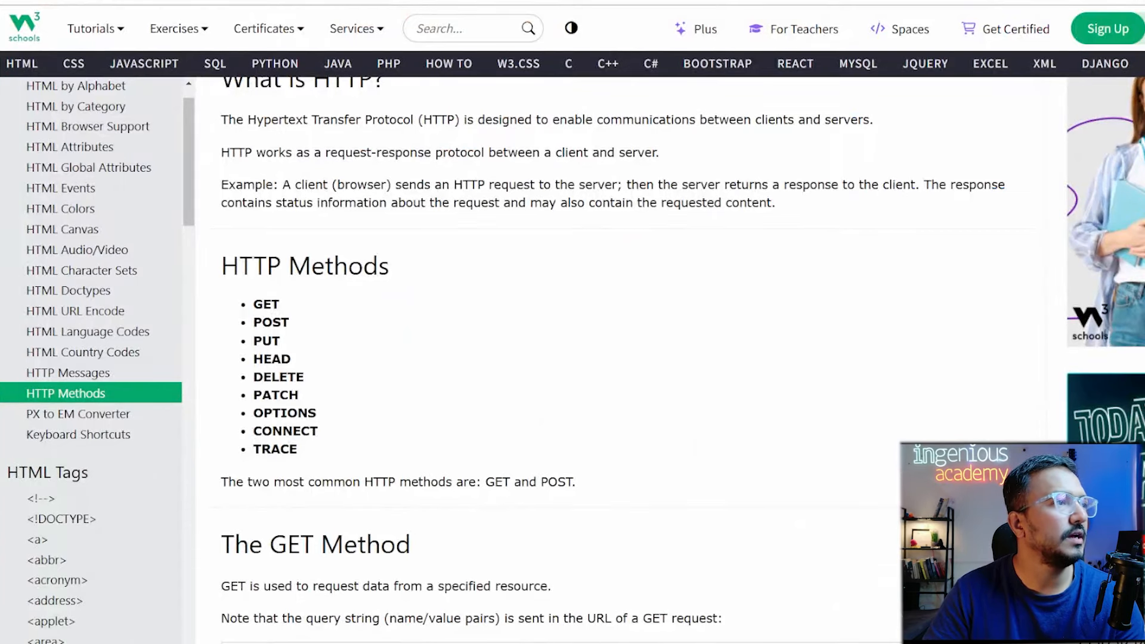
Highlight where POST data is stored and select the POST request example code.
{"action": "scroll", "coordinate": [529, 459], "scroll_direction": "down", "scroll_amount": 6}
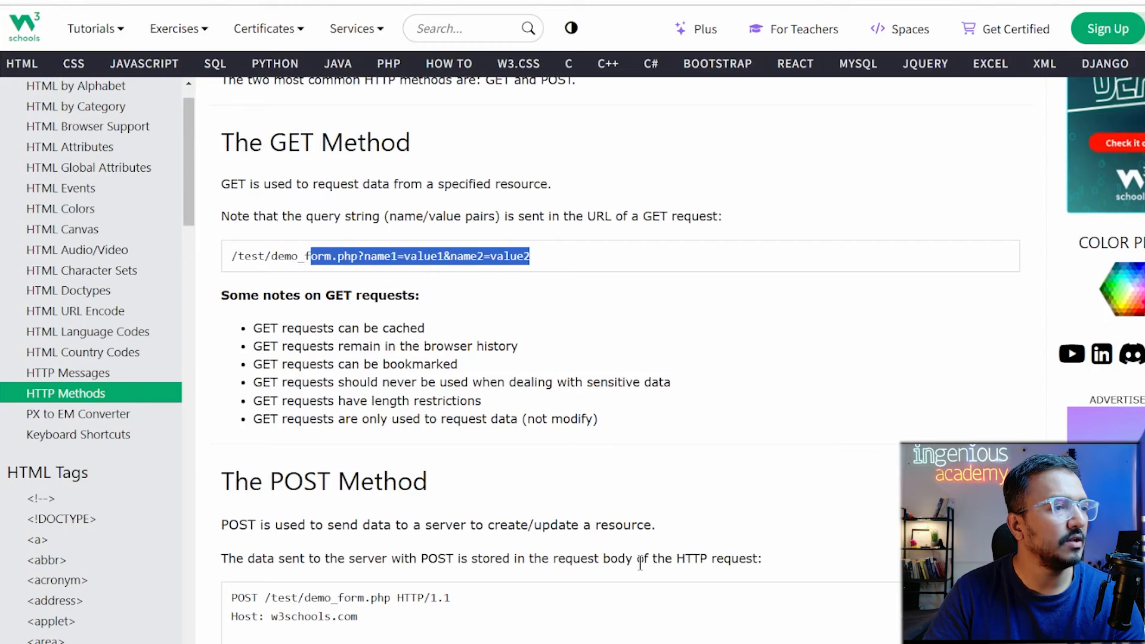
{"action": "left_click_drag", "start_coordinate": [641, 560], "coordinate": [762, 571]}
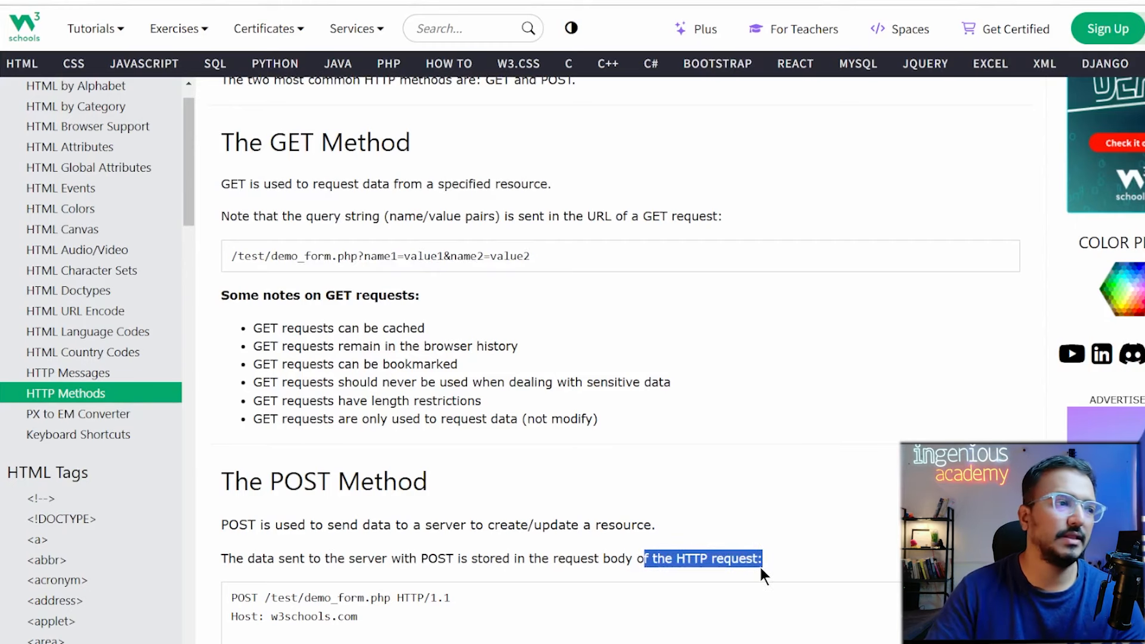
{"action": "left_click_drag", "start_coordinate": [233, 591], "coordinate": [397, 641]}
{"action": "left_click", "coordinate": [446, 596]}
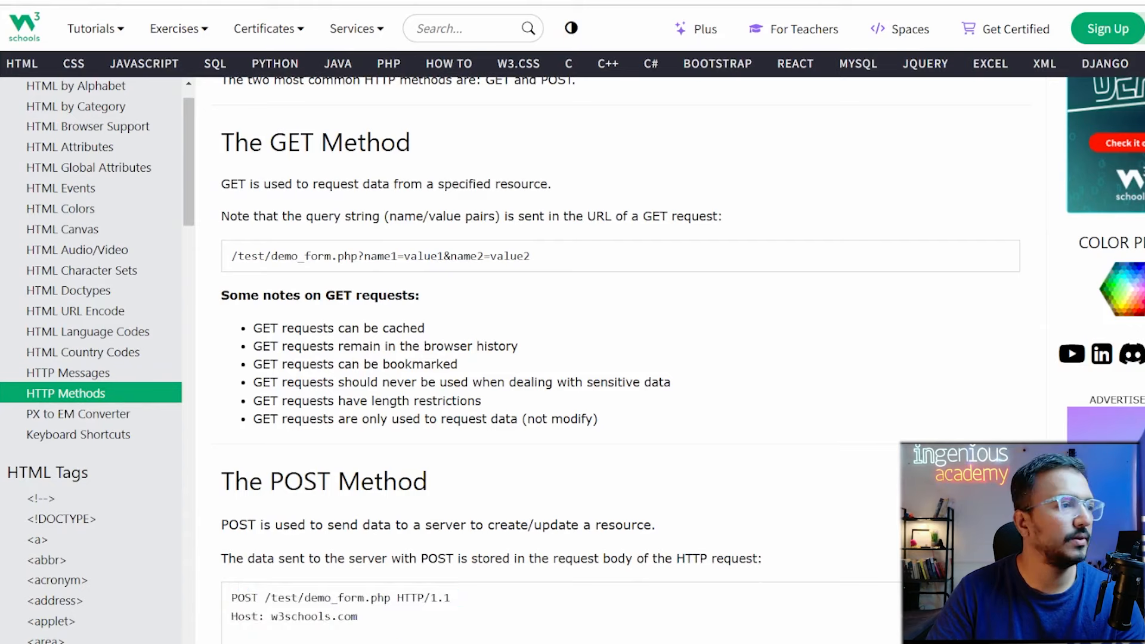
{"action": "scroll", "coordinate": [446, 596], "scroll_direction": "up", "scroll_amount": 7}
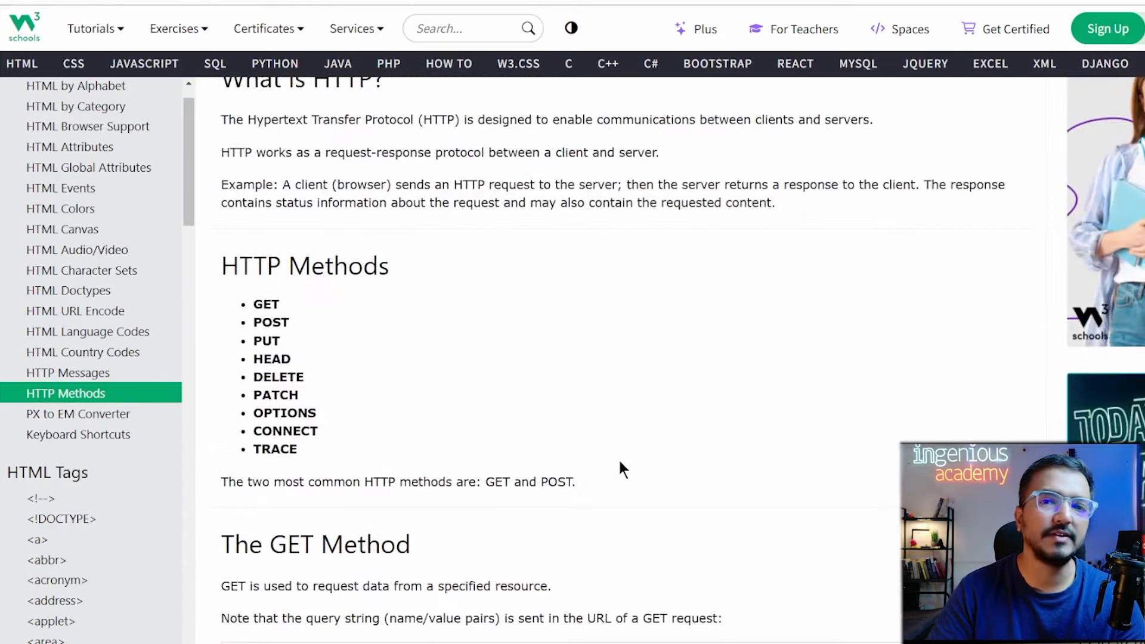
{"action": "scroll", "coordinate": [528, 512], "scroll_direction": "down", "scroll_amount": 5}
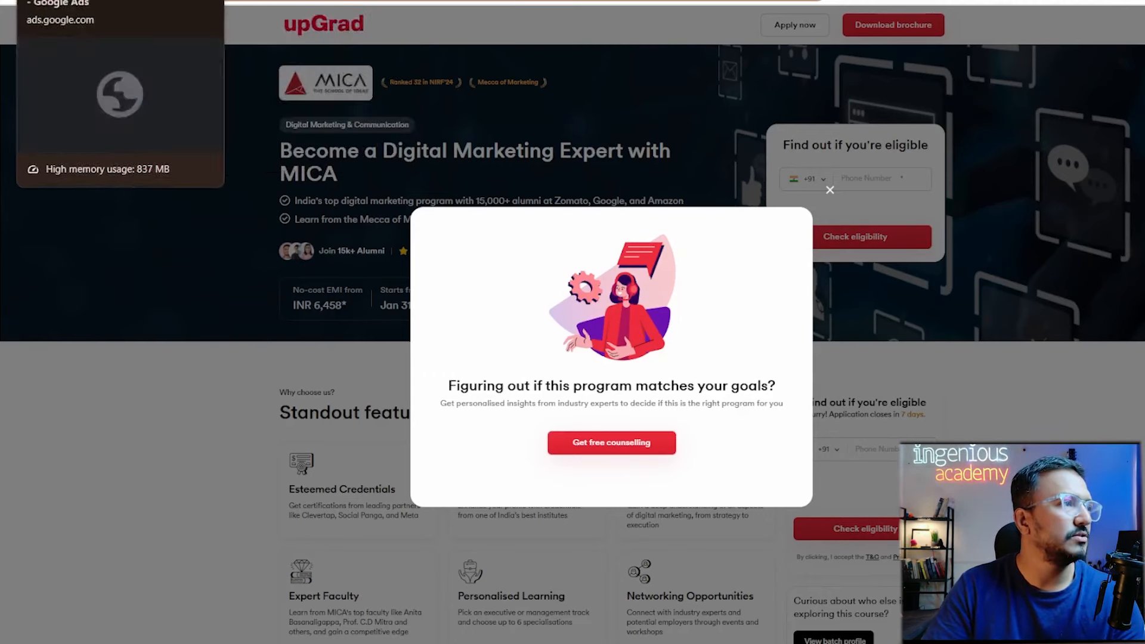
Back in the Google Ads campaign, expand Campaign URL options, then go to Keywords and ads.
{"action": "left_click", "coordinate": [78, 0]}
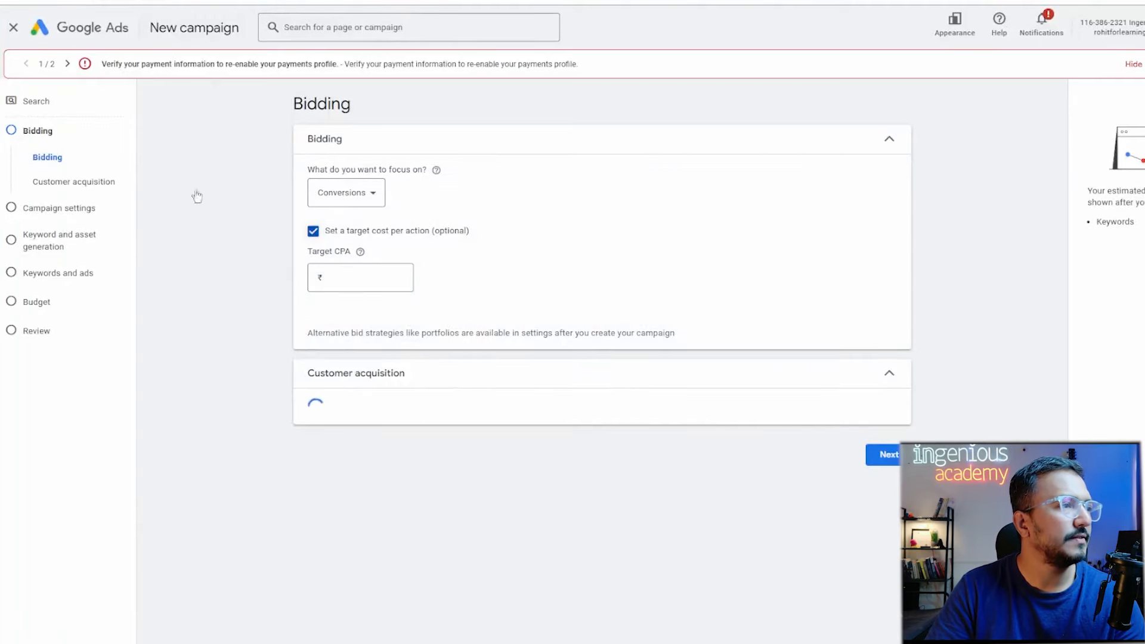
{"action": "left_click", "coordinate": [67, 219]}
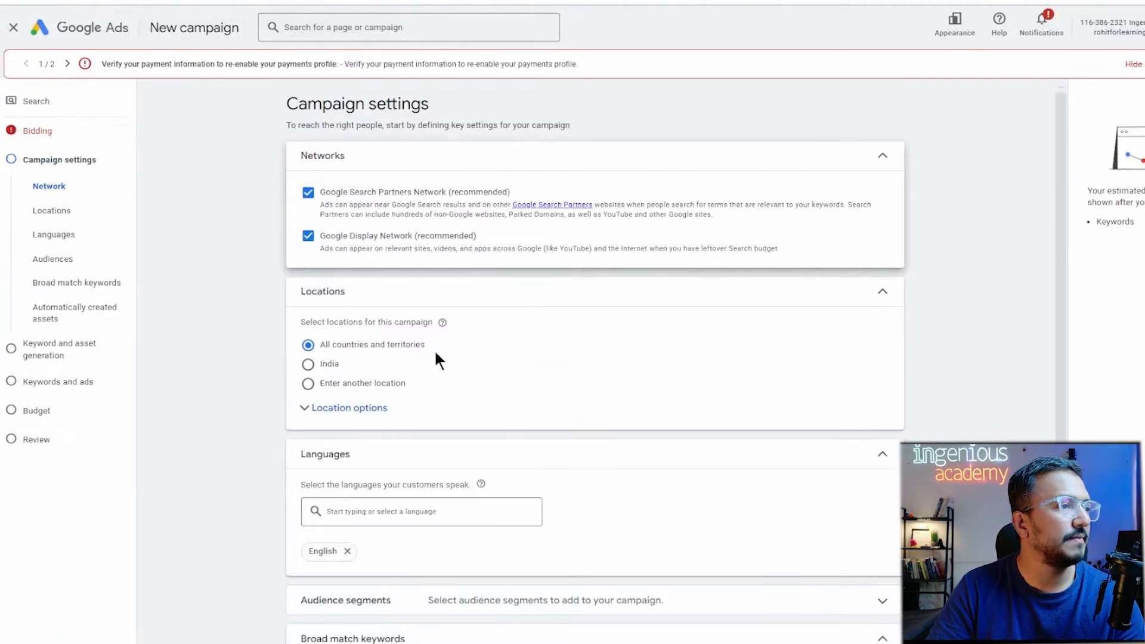
{"action": "scroll", "coordinate": [498, 423], "scroll_direction": "down", "scroll_amount": 5}
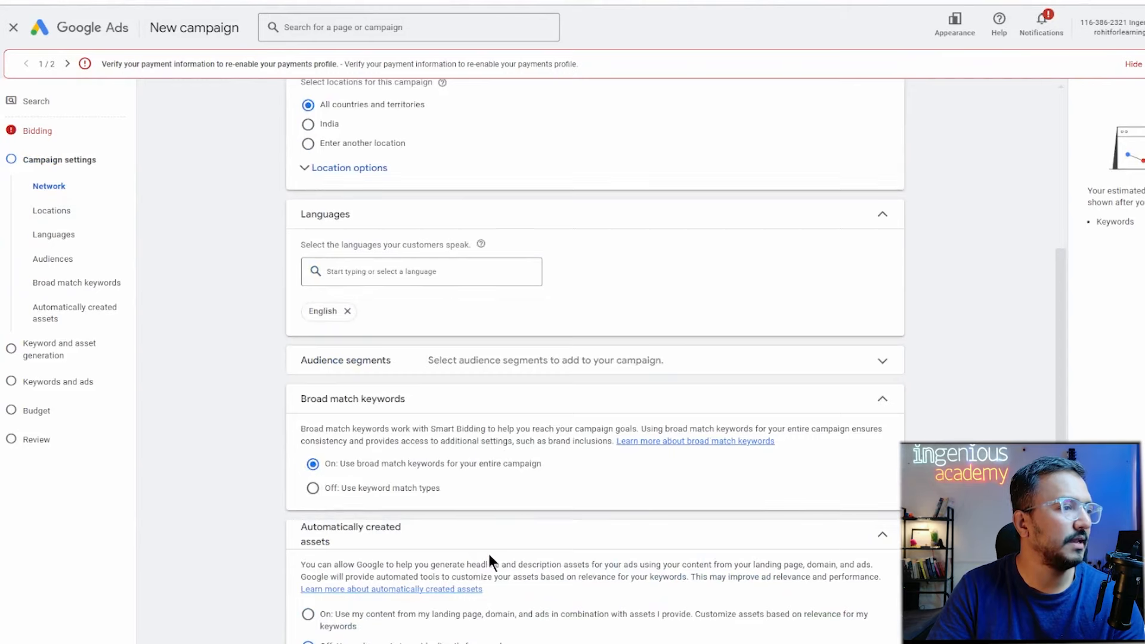
{"action": "scroll", "coordinate": [488, 552], "scroll_direction": "down", "scroll_amount": 1}
{"action": "scroll", "coordinate": [488, 608], "scroll_direction": "down", "scroll_amount": 2}
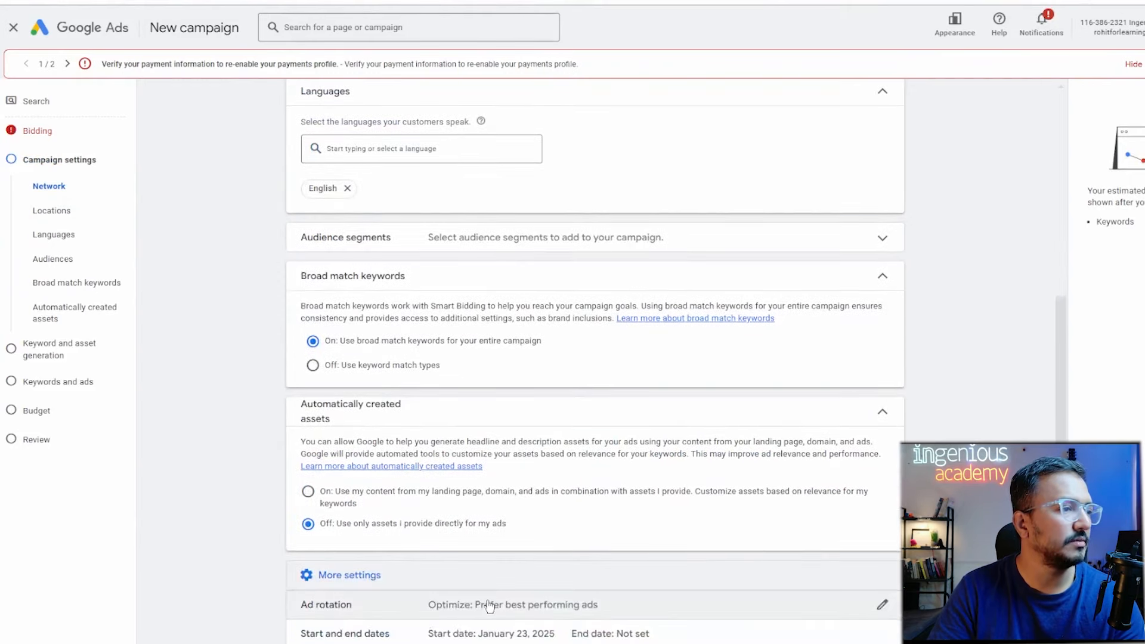
{"action": "left_click", "coordinate": [456, 622]}
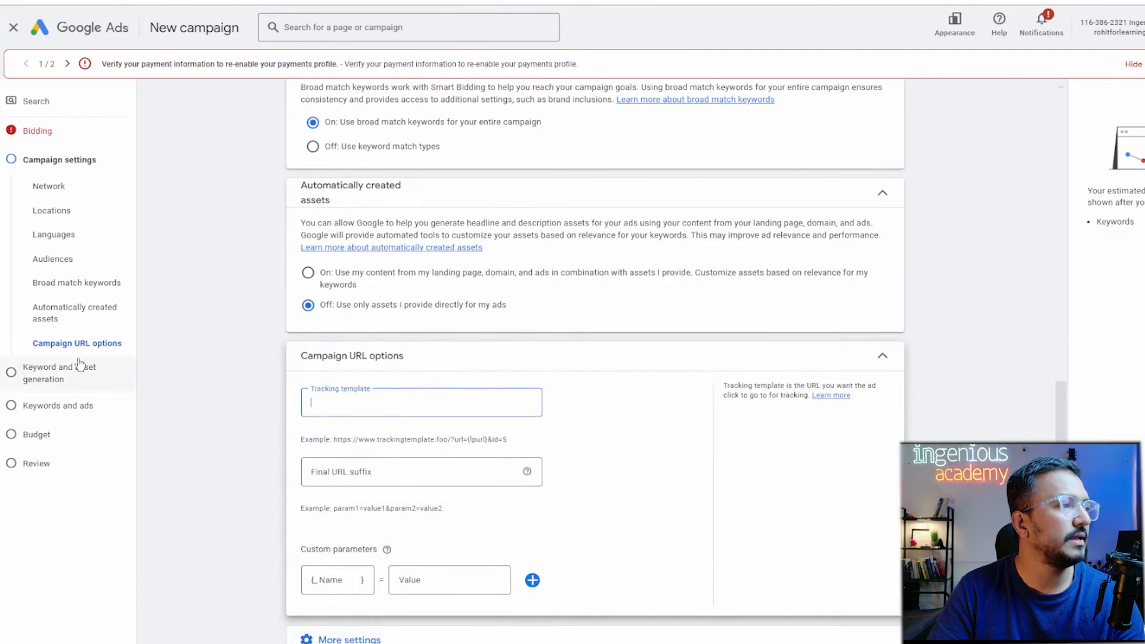
{"action": "left_click", "coordinate": [77, 419]}
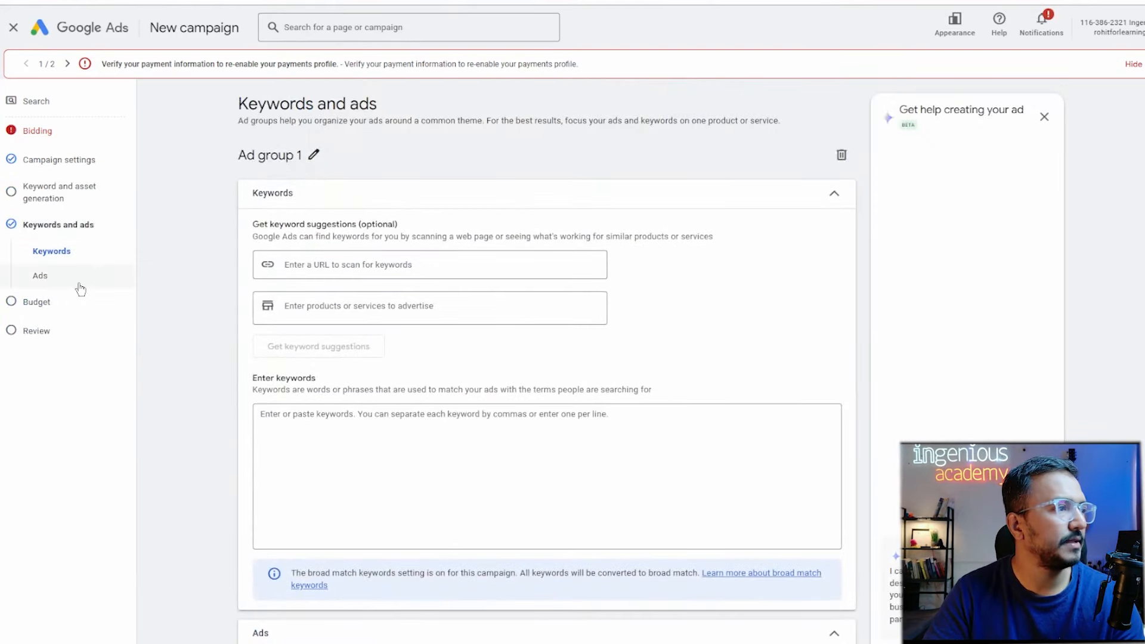
In the Ads step, expand Ad URL options to show the ad-level tracking template.
{"action": "left_click", "coordinate": [80, 285]}
{"action": "scroll", "coordinate": [365, 427], "scroll_direction": "down", "scroll_amount": 10}
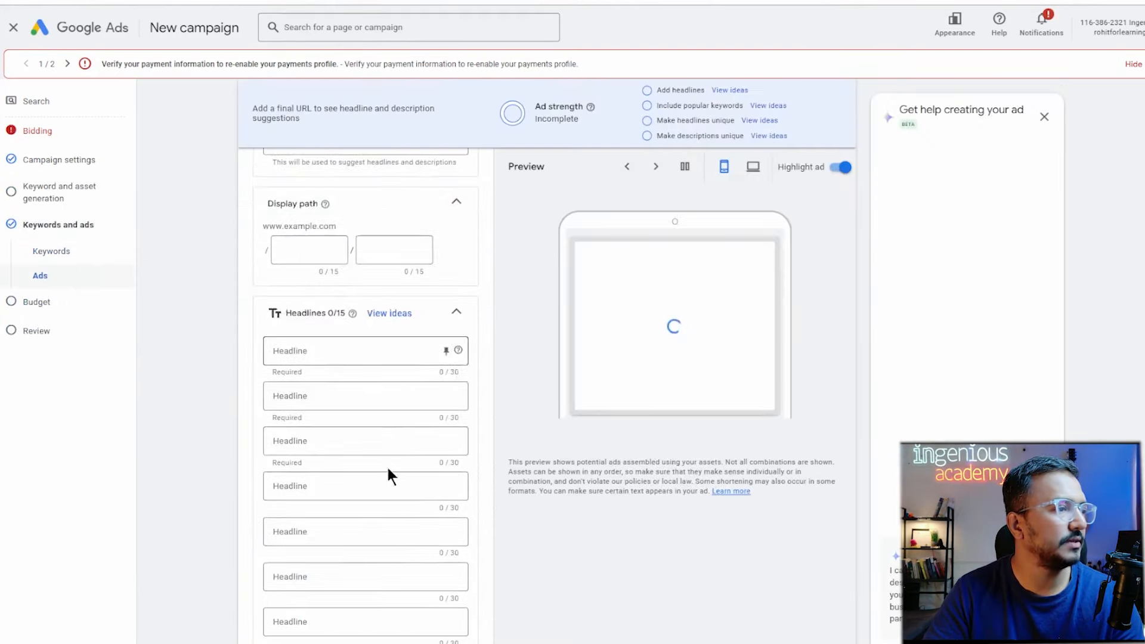
{"action": "scroll", "coordinate": [417, 587], "scroll_direction": "down", "scroll_amount": 9}
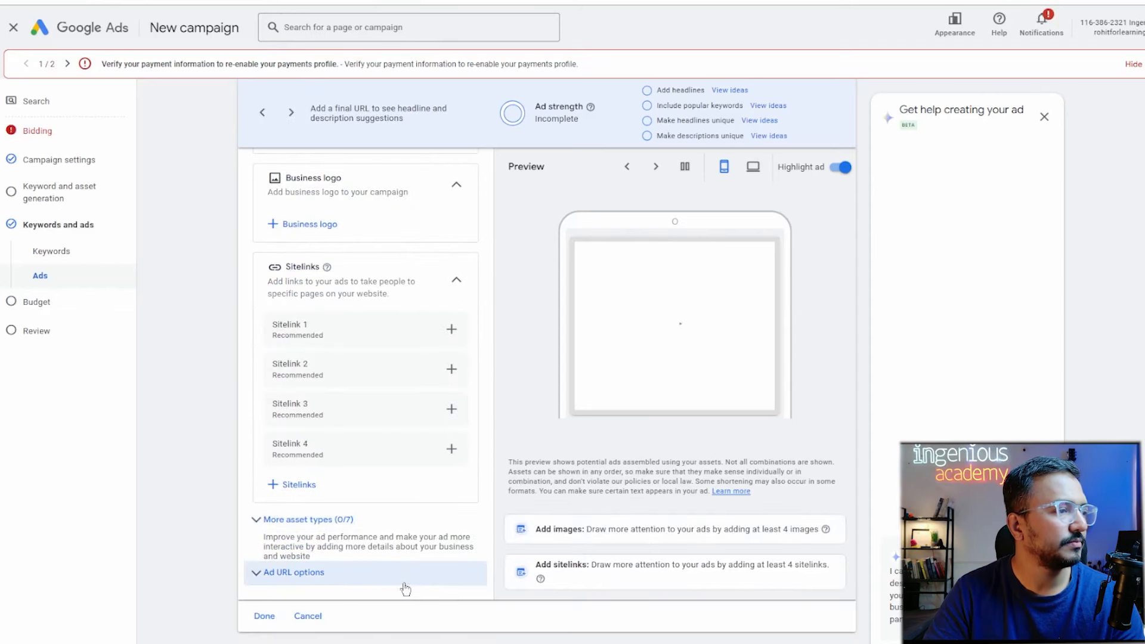
{"action": "left_click", "coordinate": [313, 587]}
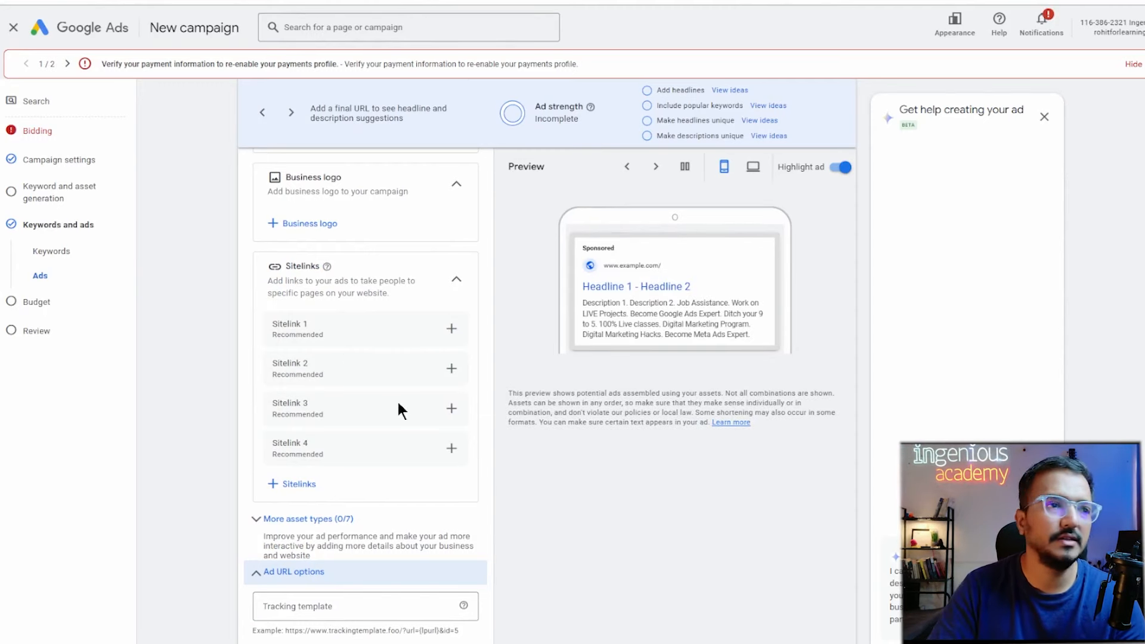
Start a new sitelink and reveal its URL options, then return to campaign settings.
{"action": "left_click", "coordinate": [451, 329]}
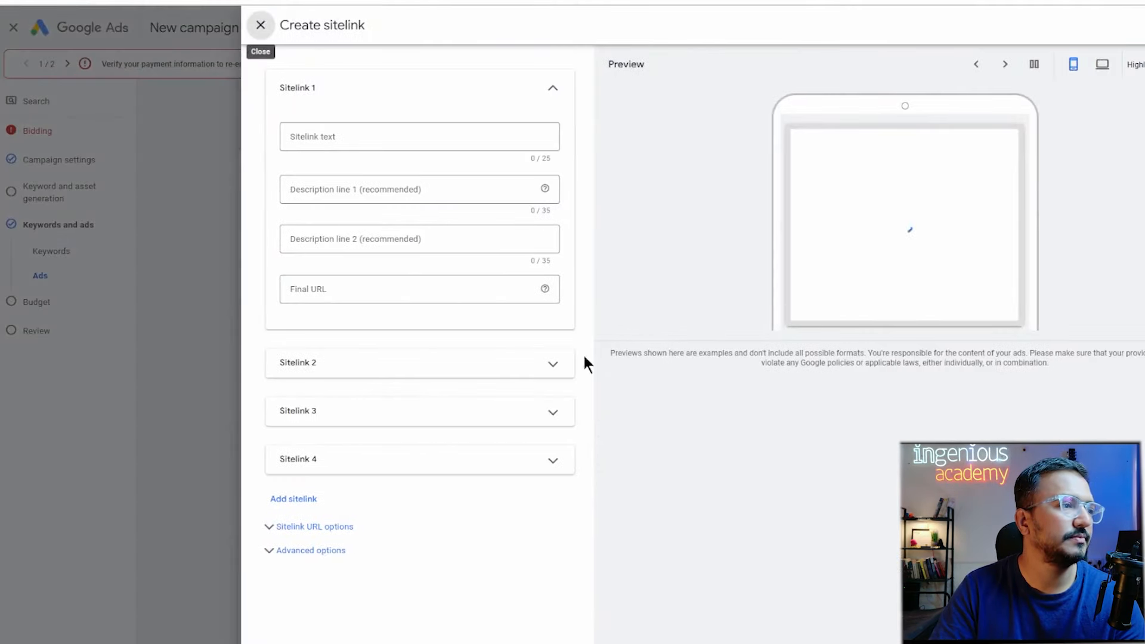
{"action": "left_click", "coordinate": [320, 525]}
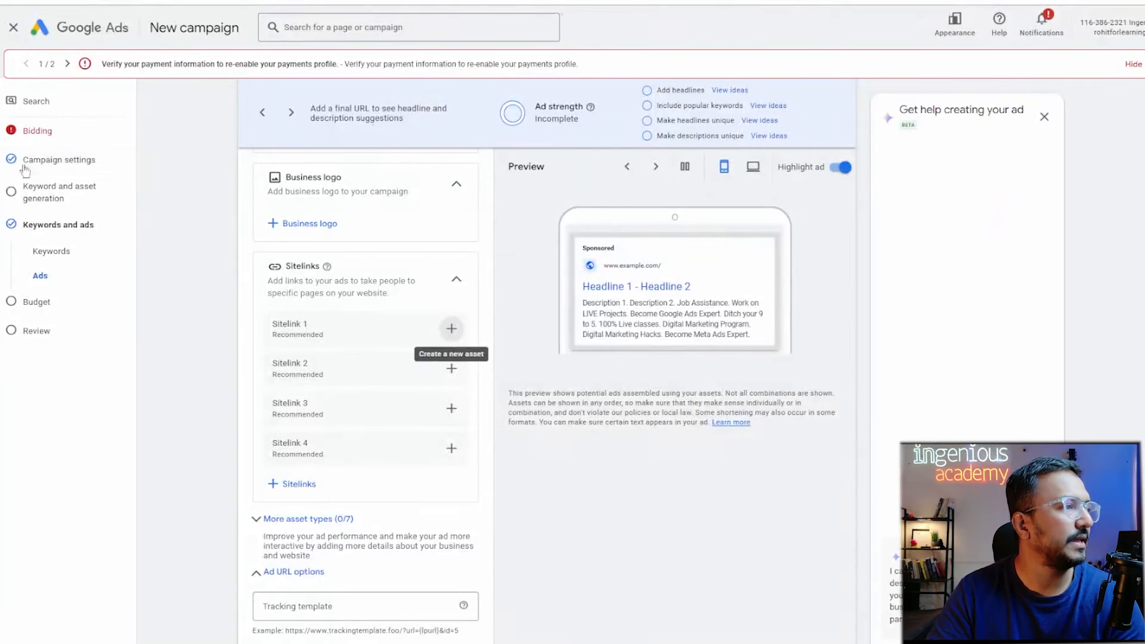
{"action": "left_click", "coordinate": [51, 163]}
Expand Campaign URL options under More settings, showing empty tracking template and final URL suffix fields.
{"action": "scroll", "coordinate": [766, 418], "scroll_direction": "down", "scroll_amount": 5}
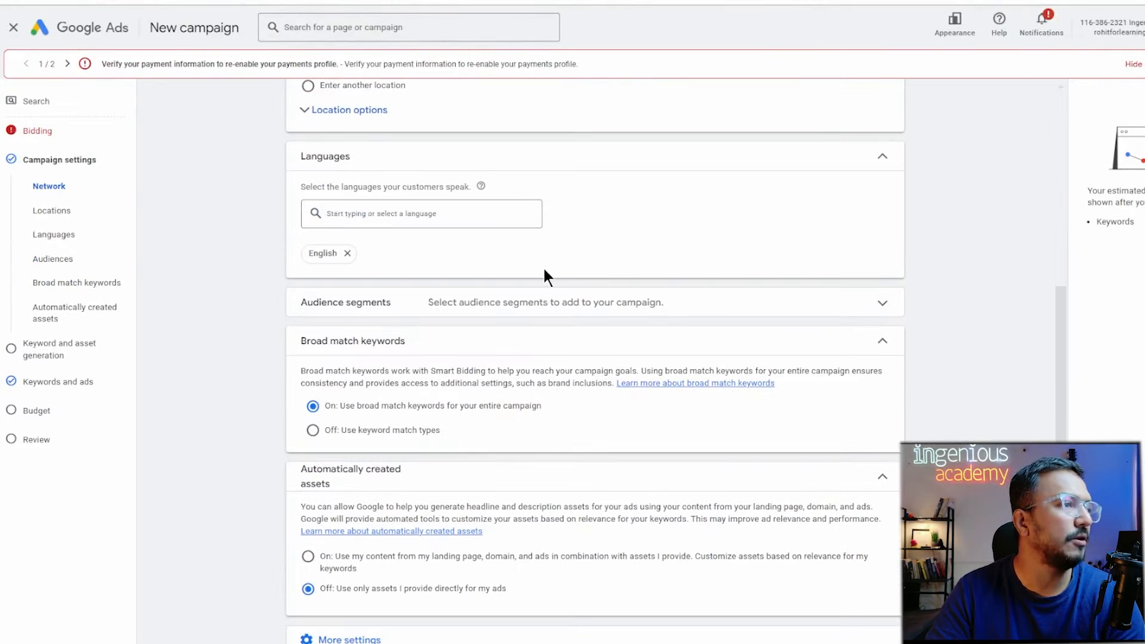
{"action": "scroll", "coordinate": [543, 268], "scroll_direction": "up", "scroll_amount": 3}
{"action": "scroll", "coordinate": [543, 268], "scroll_direction": "up", "scroll_amount": 3}
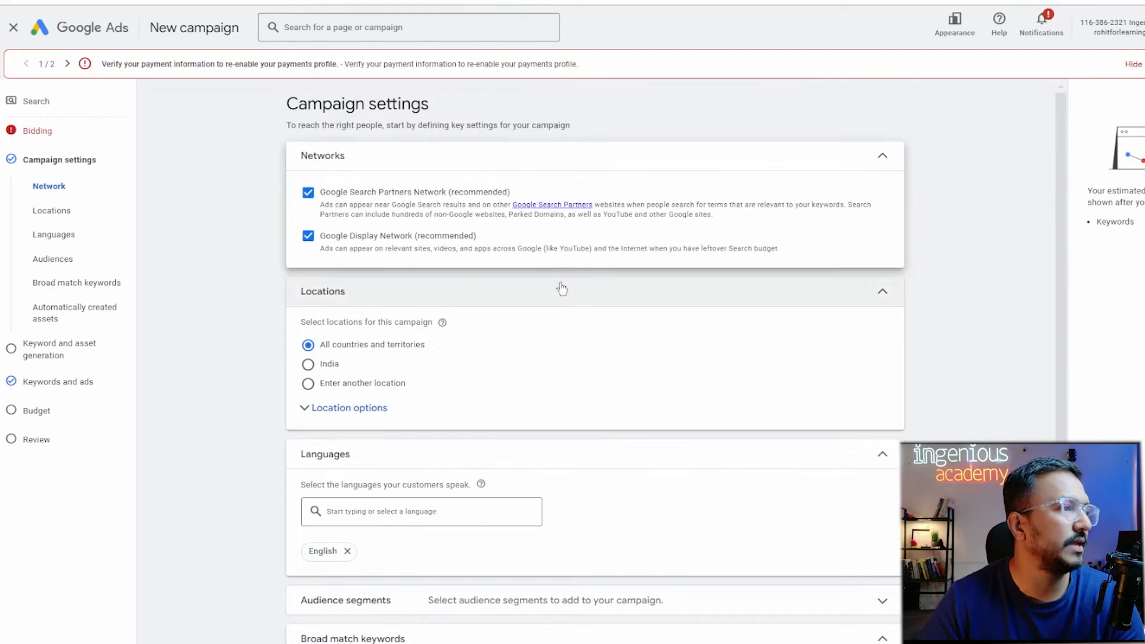
{"action": "scroll", "coordinate": [417, 289], "scroll_direction": "down", "scroll_amount": 3}
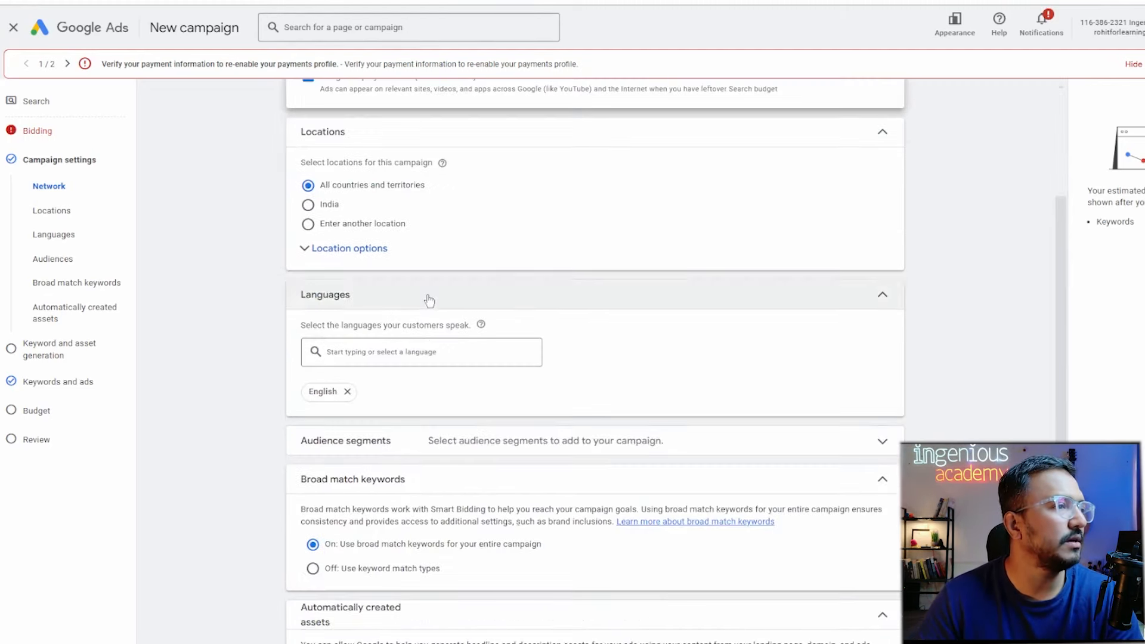
{"action": "scroll", "coordinate": [502, 344], "scroll_direction": "down", "scroll_amount": 2}
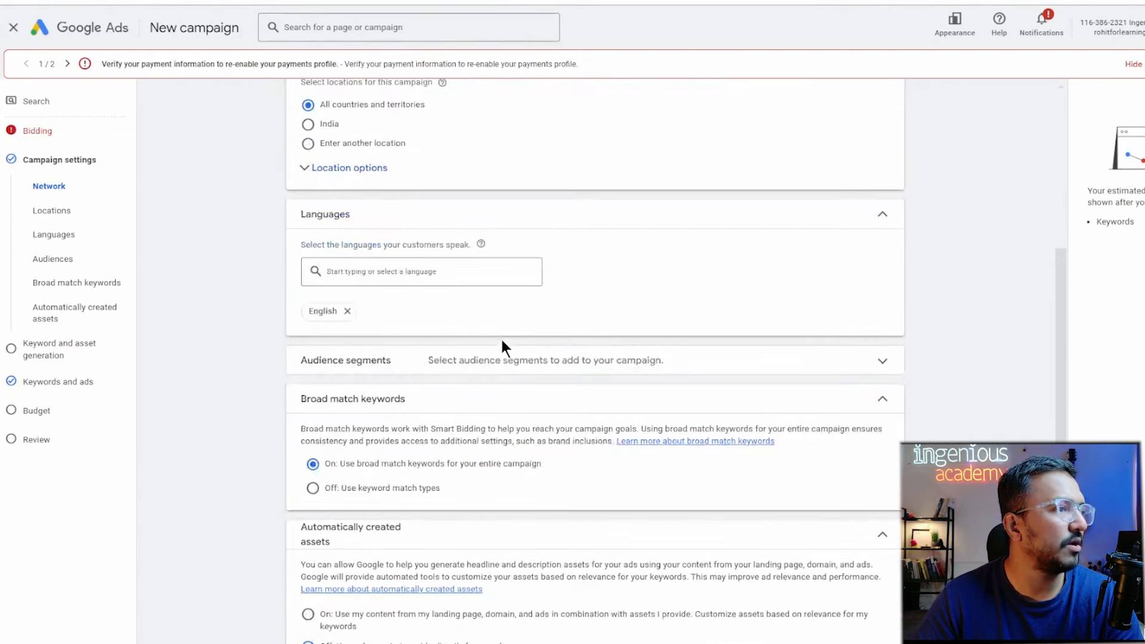
{"action": "scroll", "coordinate": [505, 396], "scroll_direction": "down", "scroll_amount": 1}
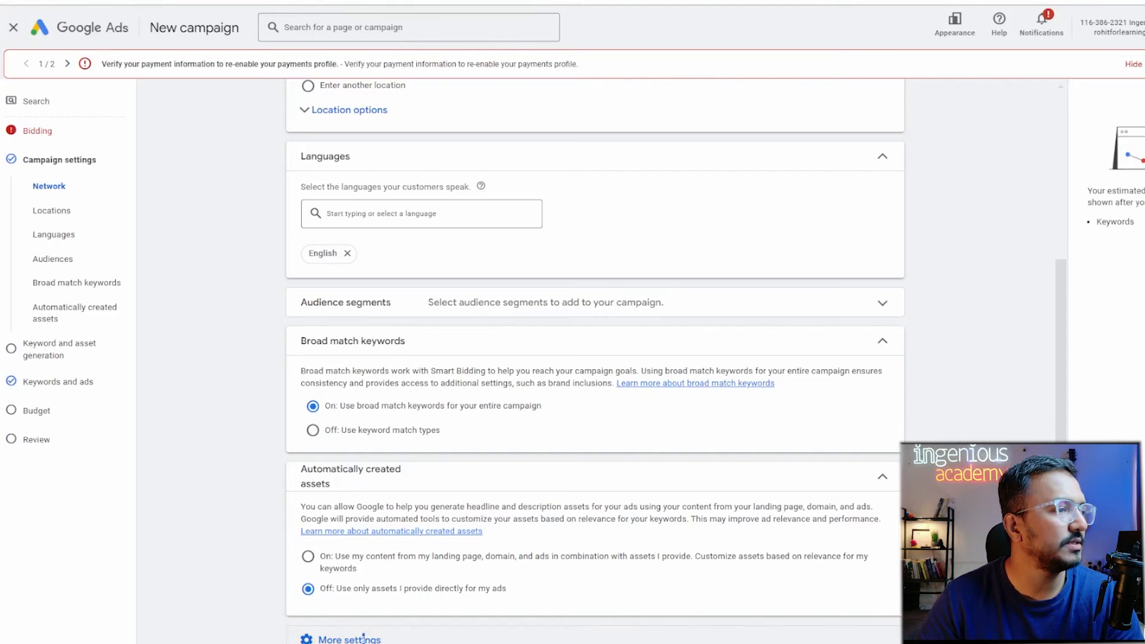
{"action": "scroll", "coordinate": [491, 599], "scroll_direction": "down", "scroll_amount": 2}
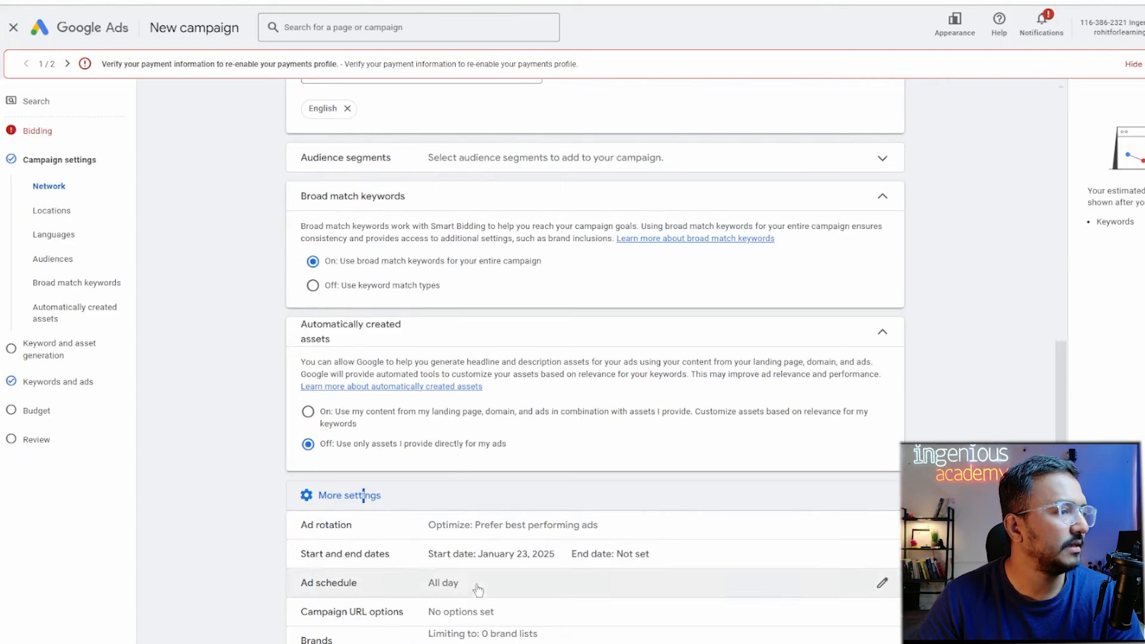
{"action": "left_click", "coordinate": [433, 609]}
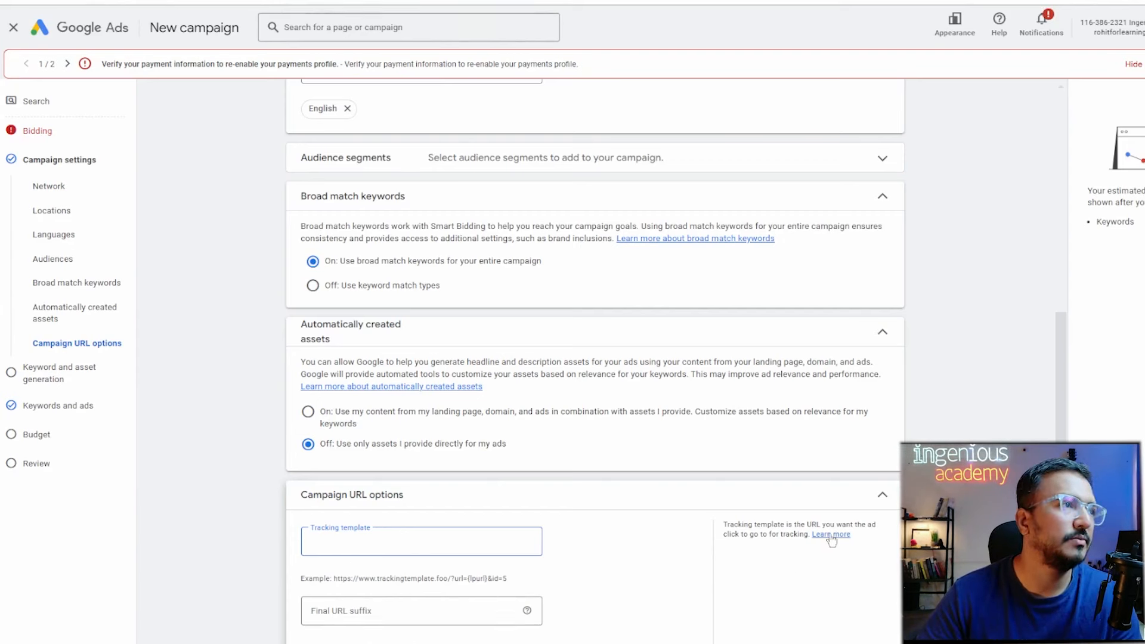
{"action": "key", "text": "ctrl+t"}
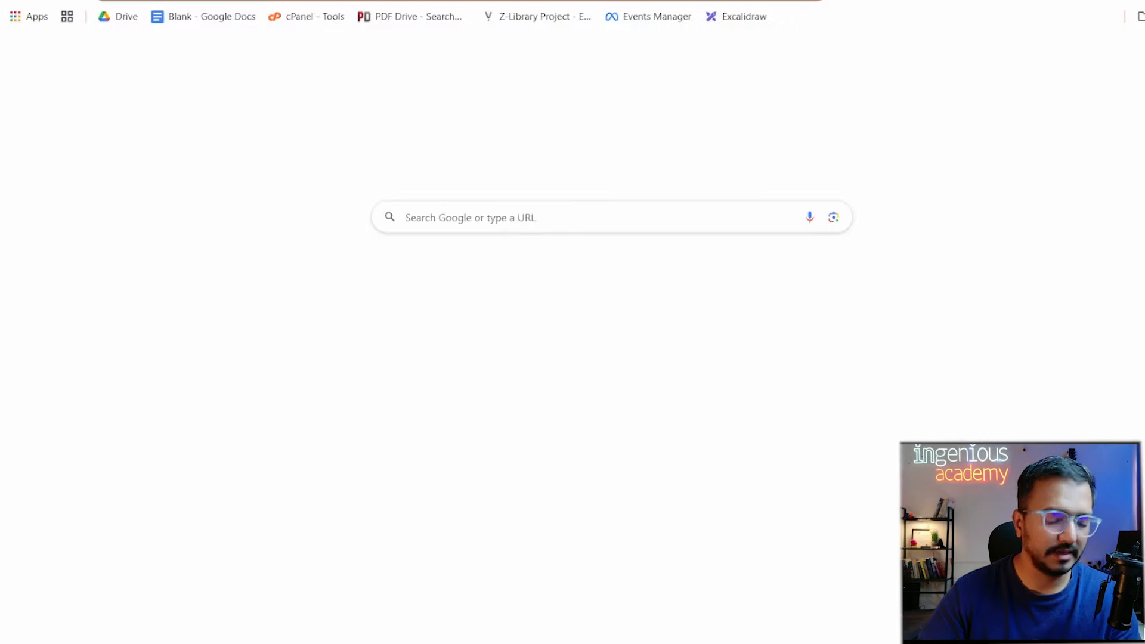
Search 'value track parameters' and open the Google Ads Help ValueTrack tracking article.
{"action": "type", "text": "value tra"}
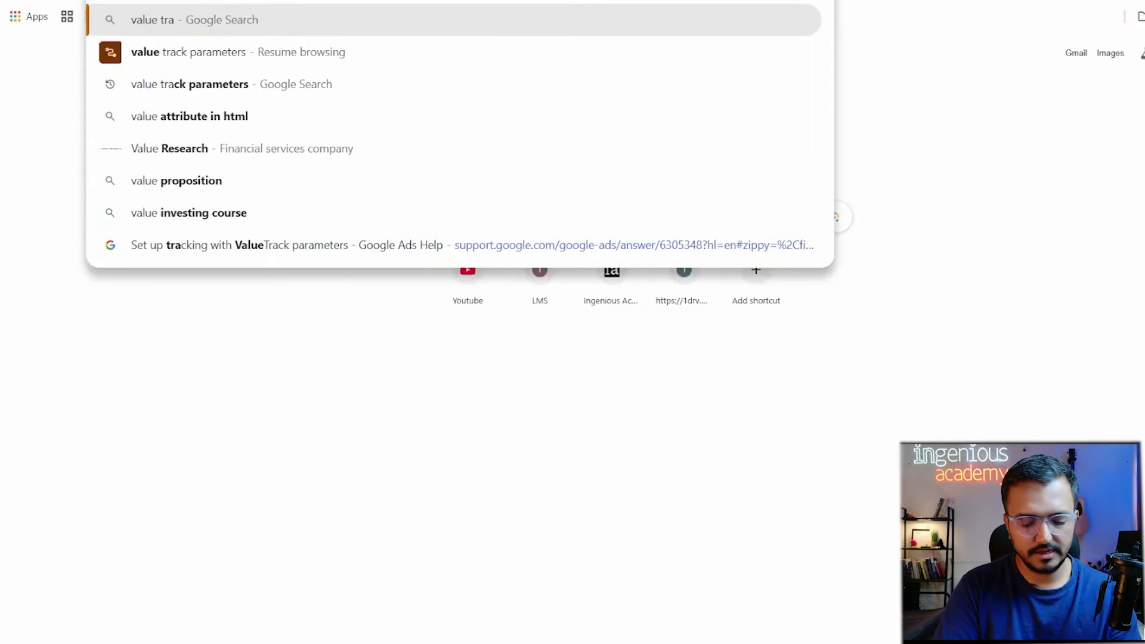
{"action": "type", "text": "ck parame"}
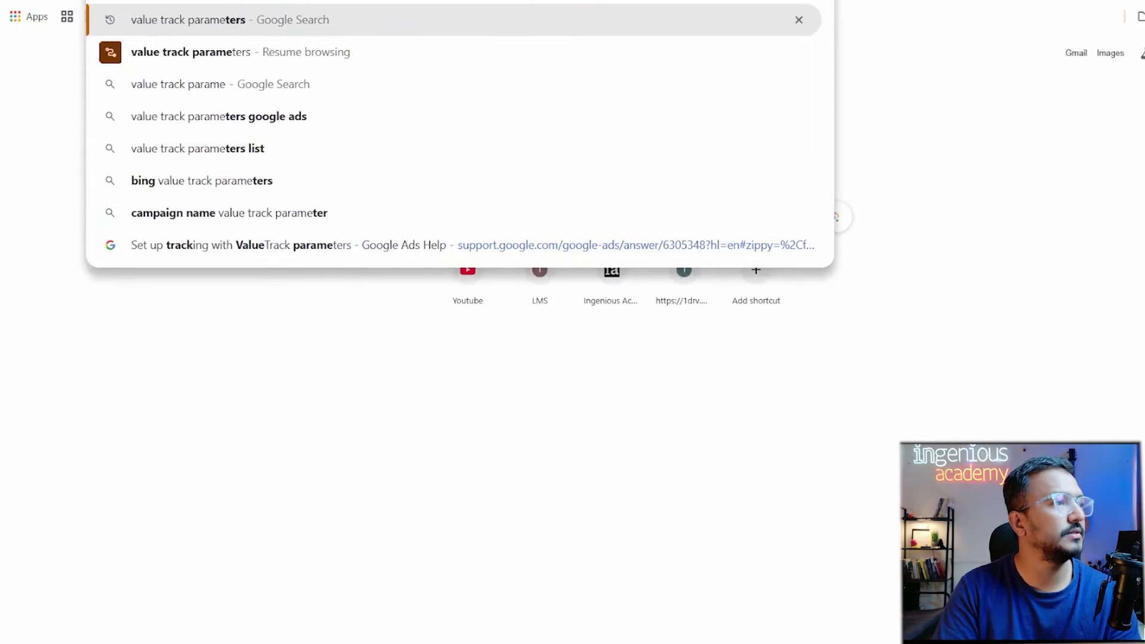
{"action": "key", "text": "Return"}
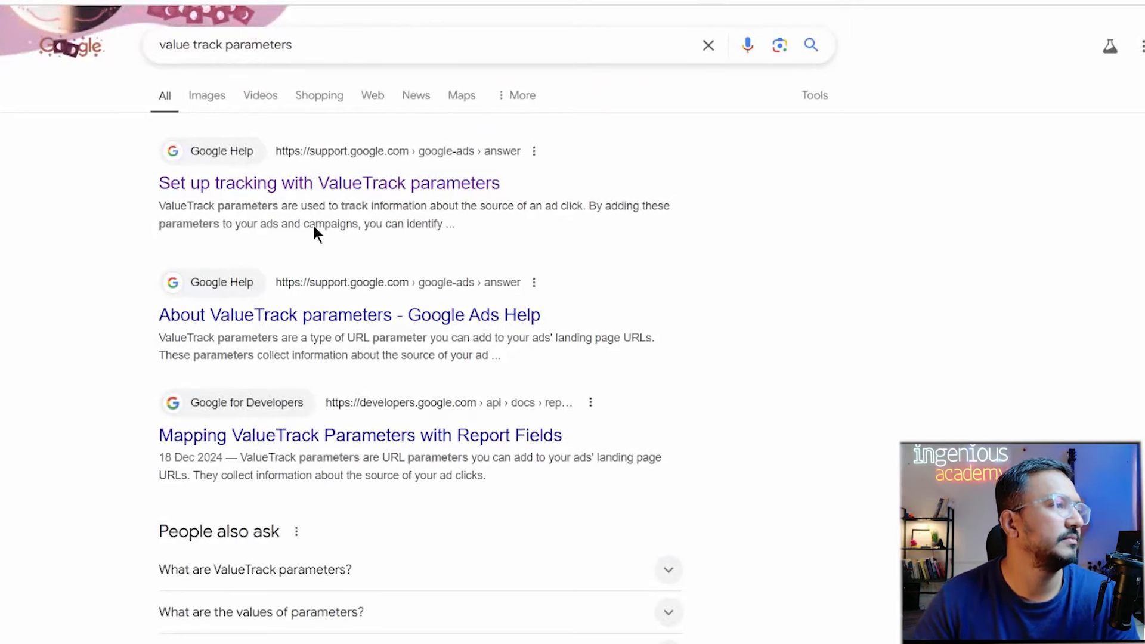
{"action": "left_click", "coordinate": [325, 183]}
Select and copy the article's example tracking template code, then return to Google Ads.
{"action": "scroll", "coordinate": [656, 292], "scroll_direction": "down", "scroll_amount": 4}
{"action": "scroll", "coordinate": [656, 288], "scroll_direction": "up", "scroll_amount": 2}
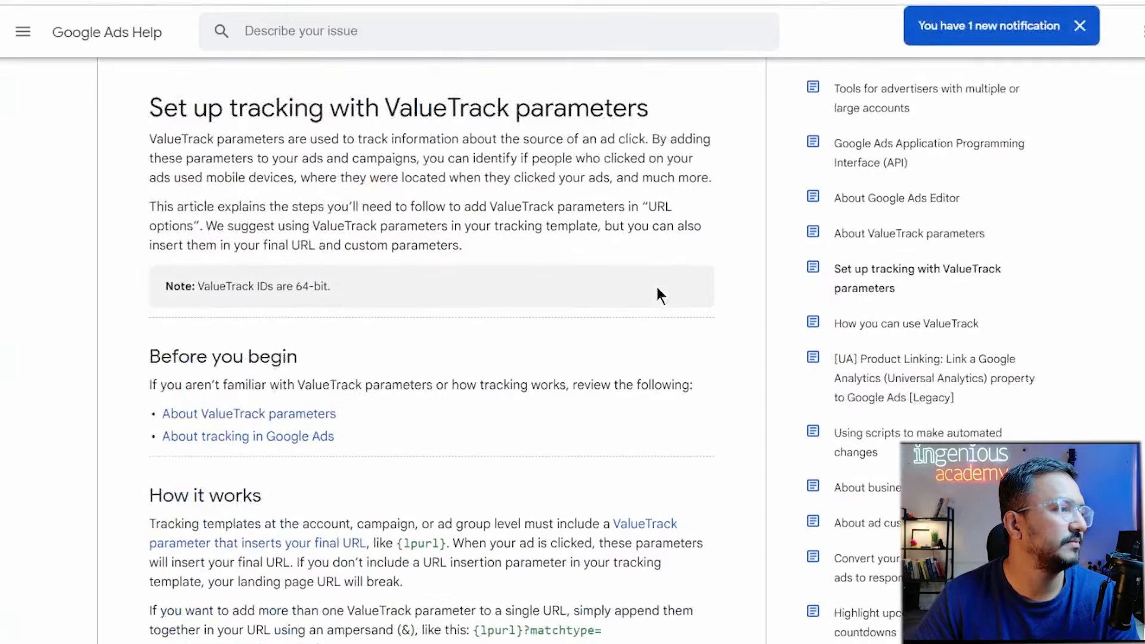
{"action": "scroll", "coordinate": [658, 293], "scroll_direction": "down", "scroll_amount": 12}
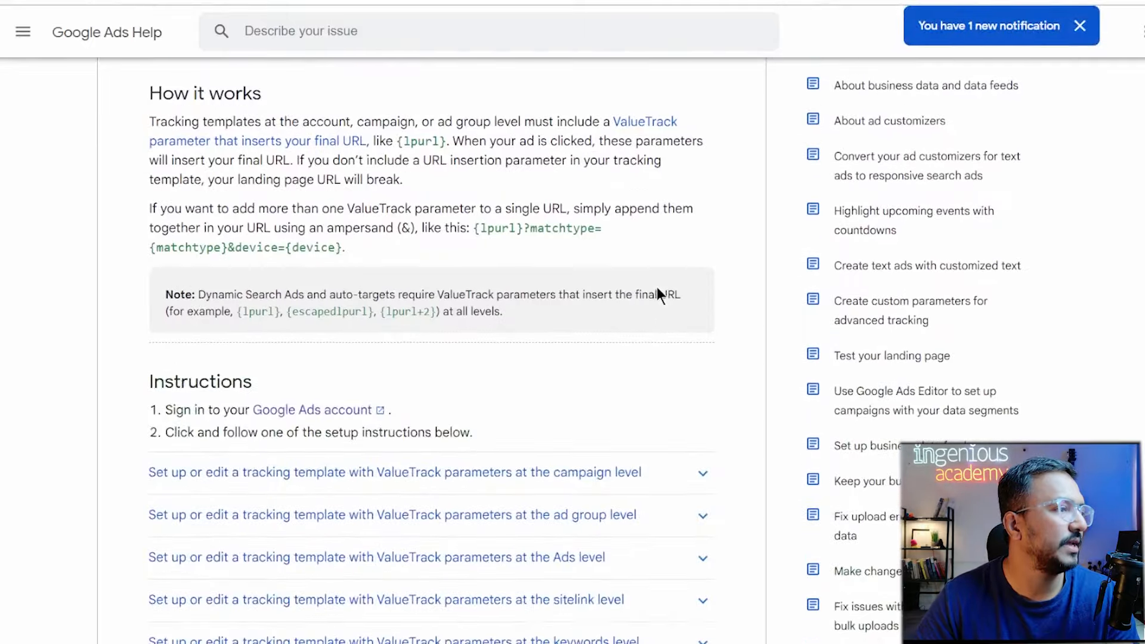
{"action": "scroll", "coordinate": [657, 293], "scroll_direction": "down", "scroll_amount": 14}
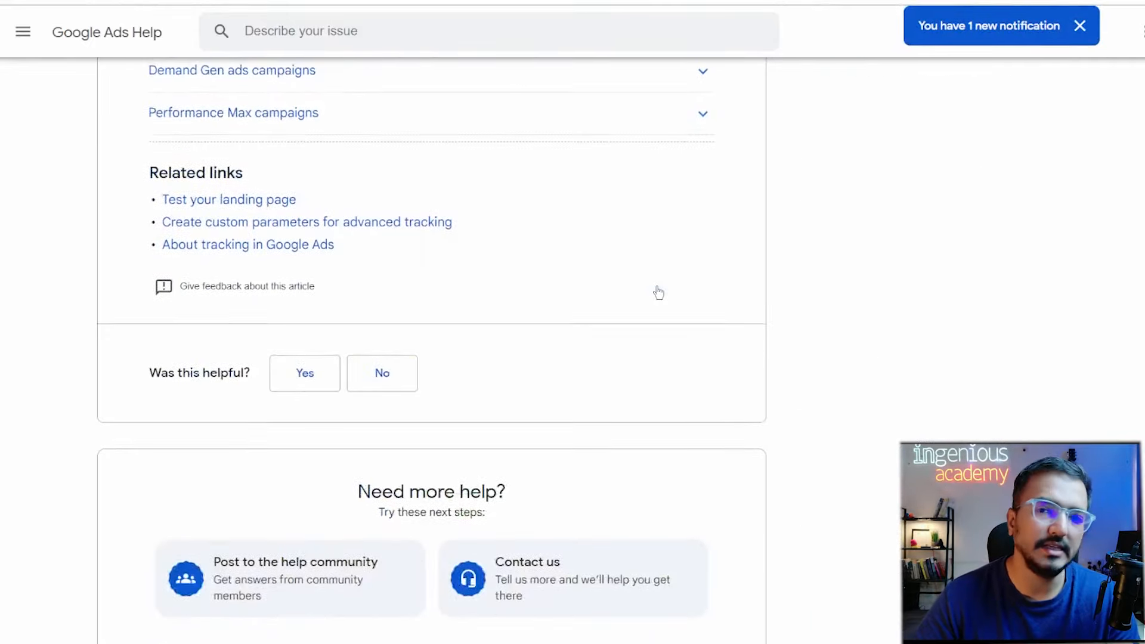
{"action": "scroll", "coordinate": [657, 294], "scroll_direction": "up", "scroll_amount": 6}
{"action": "scroll", "coordinate": [656, 288], "scroll_direction": "up", "scroll_amount": 18}
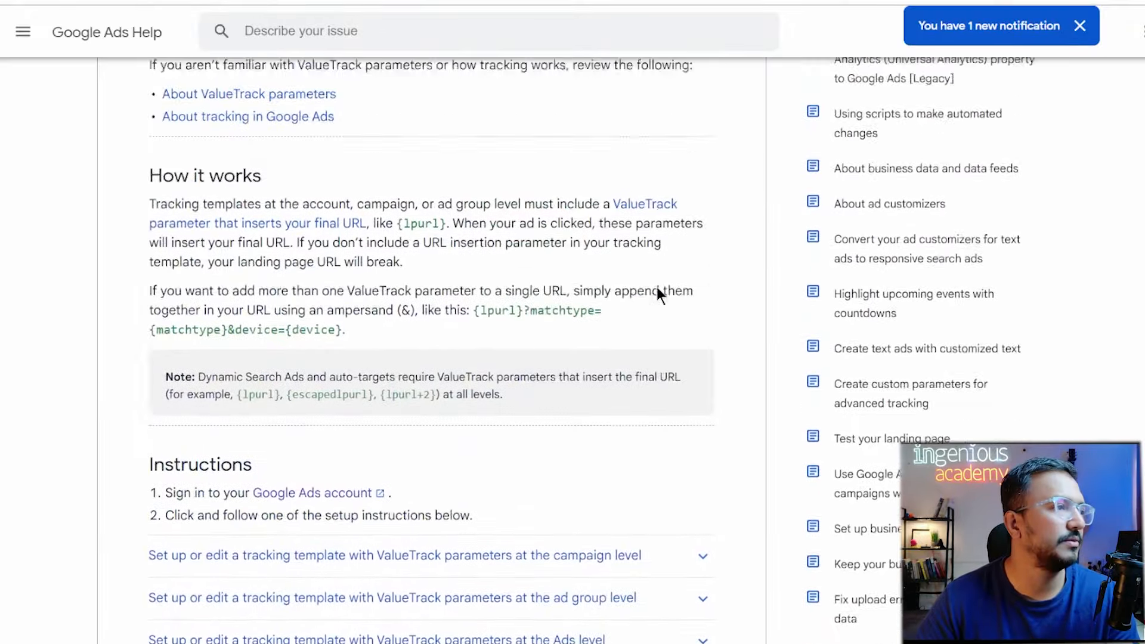
{"action": "scroll", "coordinate": [657, 290], "scroll_direction": "up", "scroll_amount": 3}
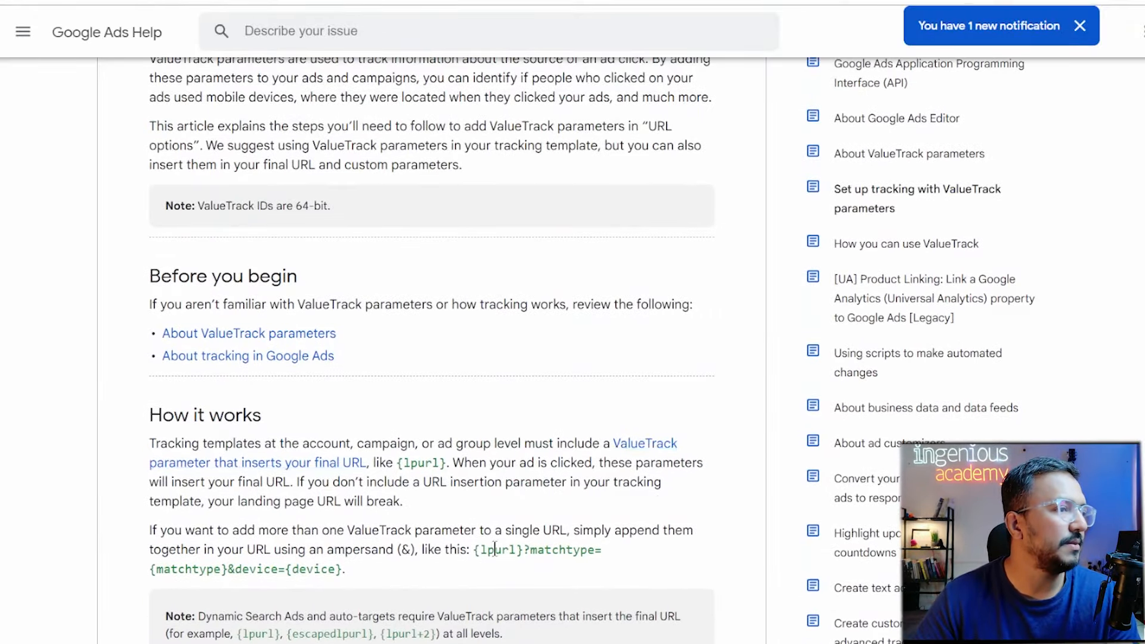
{"action": "left_click_drag", "start_coordinate": [471, 547], "coordinate": [579, 571]}
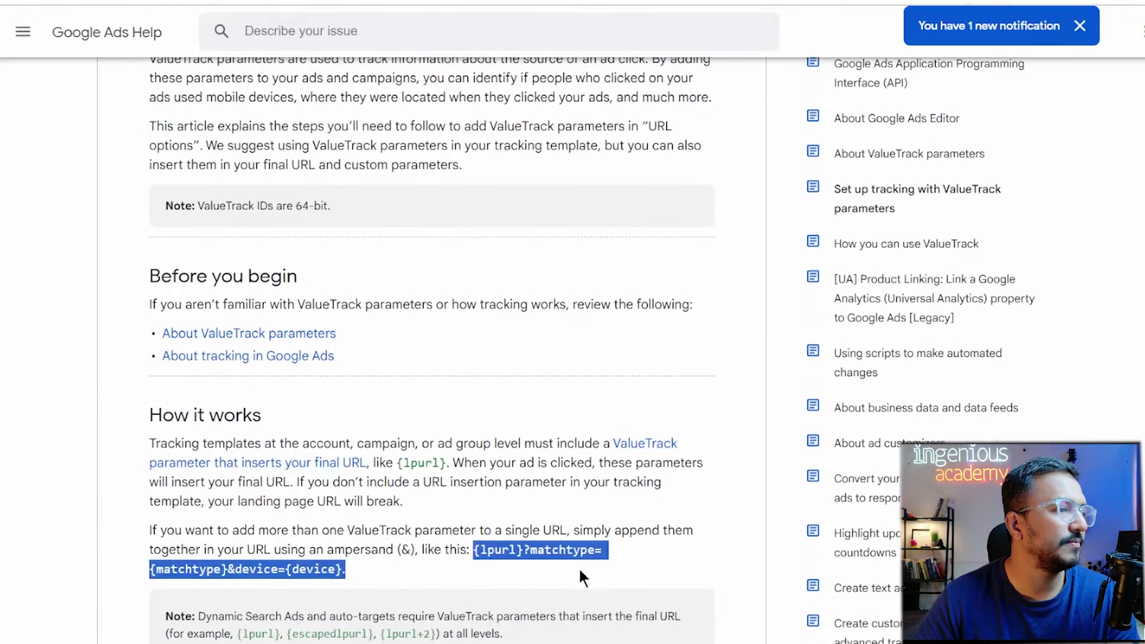
{"action": "left_click_drag", "start_coordinate": [354, 568], "coordinate": [475, 549]}
{"action": "key", "text": "ctrl+c"}
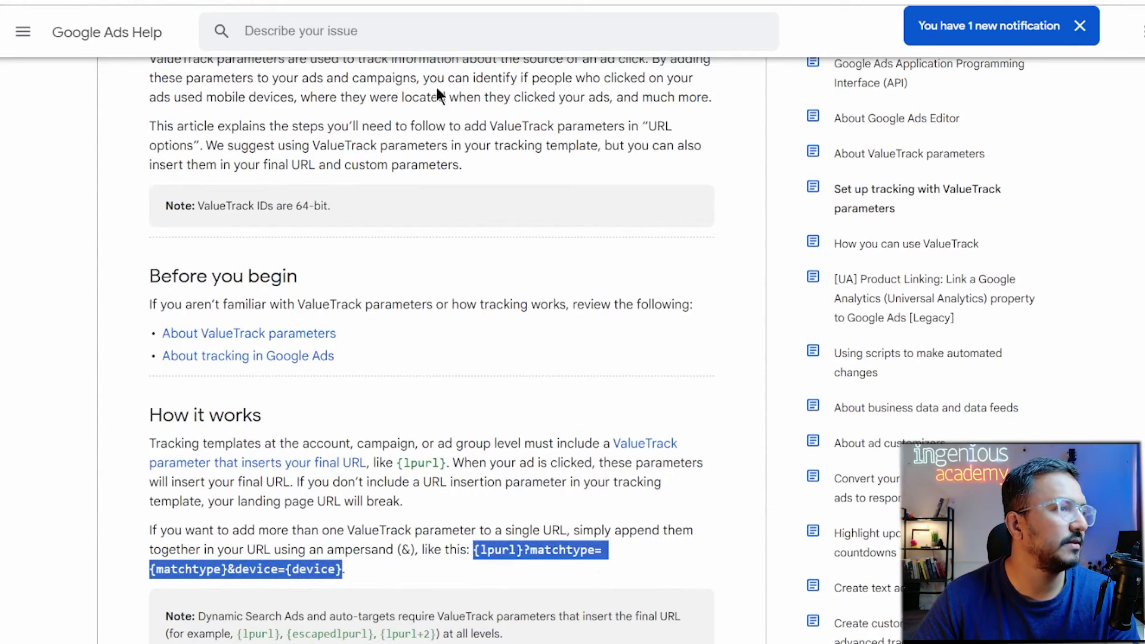
{"action": "left_click", "coordinate": [370, 2]}
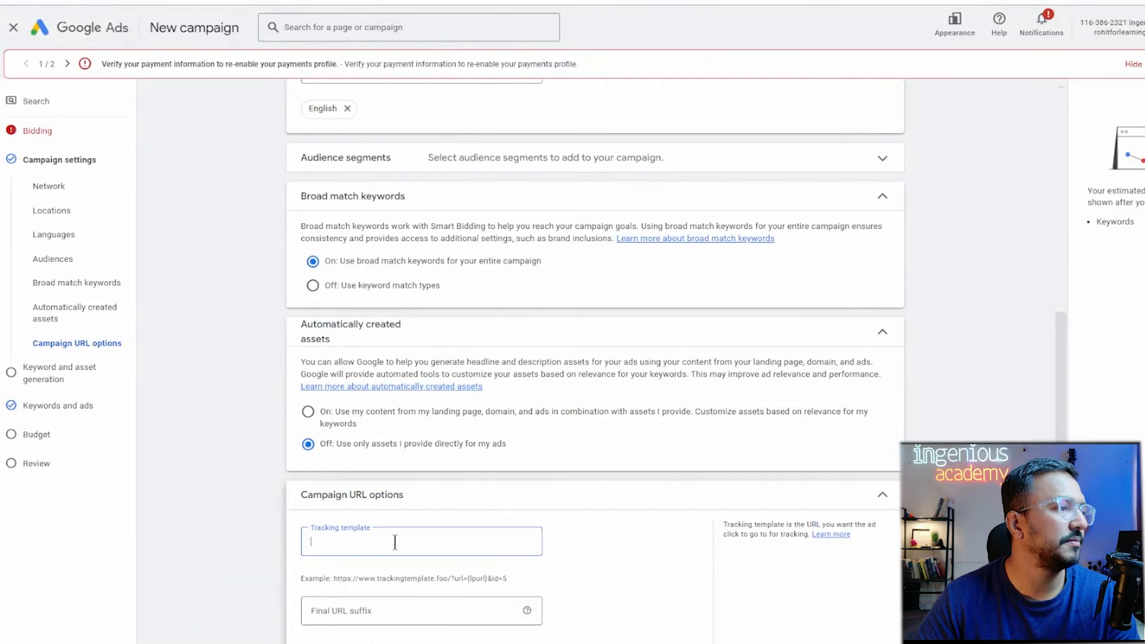
Paste {lpurl}?matchtype={matchtype}&device={device} as the tracking template, then delete the {lpurl} placeholder.
{"action": "key", "text": "ctrl+v"}
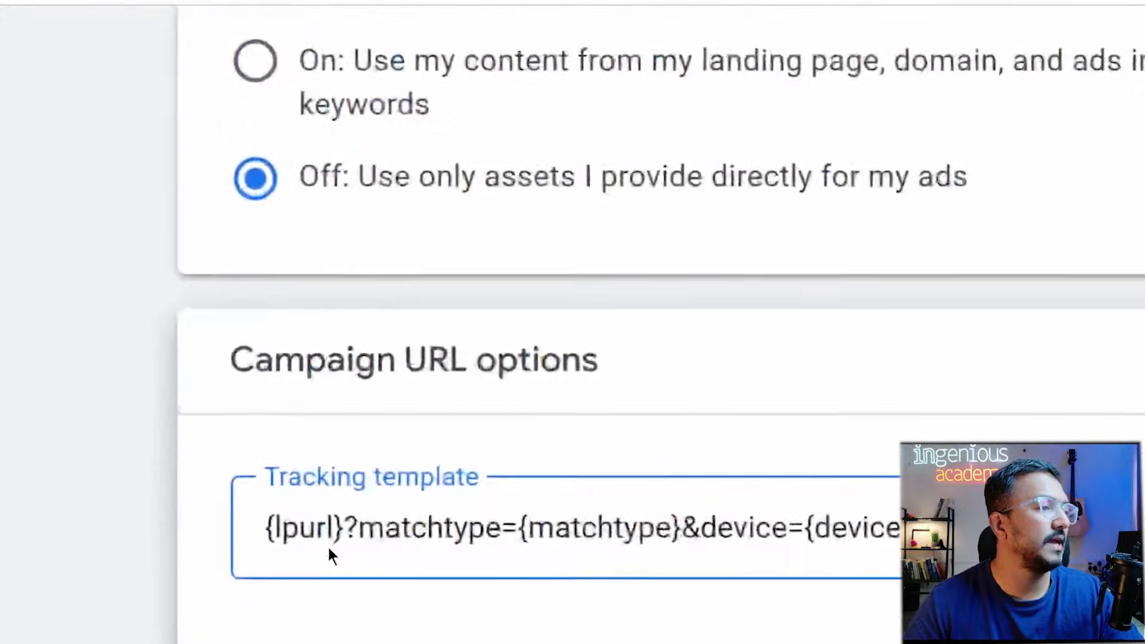
{"action": "left_click_drag", "start_coordinate": [275, 527], "coordinate": [335, 523]}
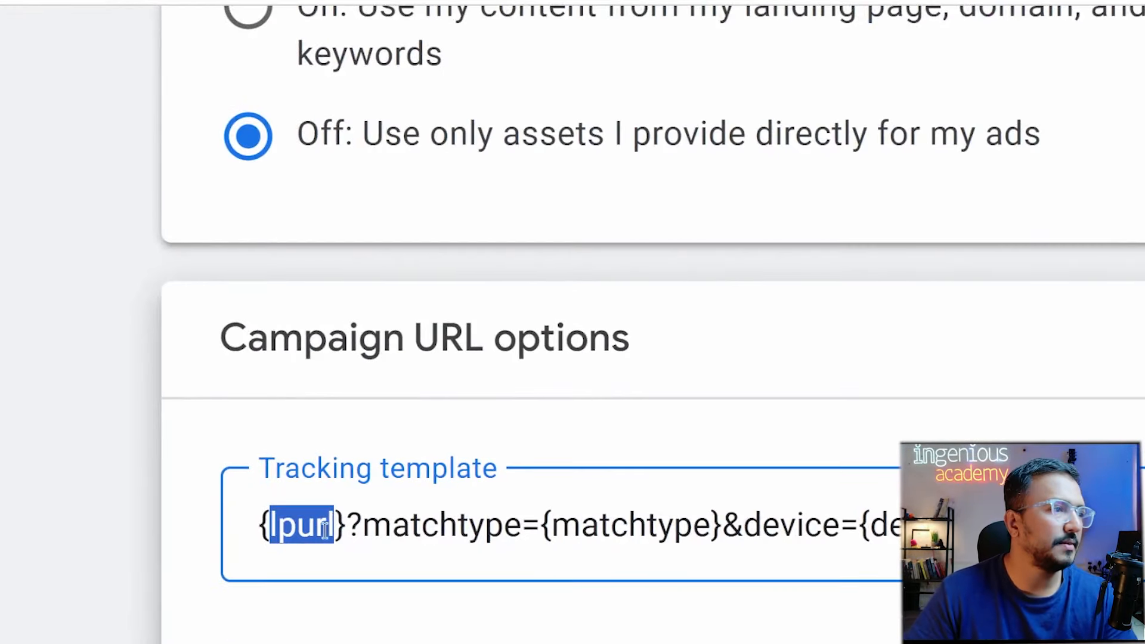
{"action": "left_click", "coordinate": [300, 531]}
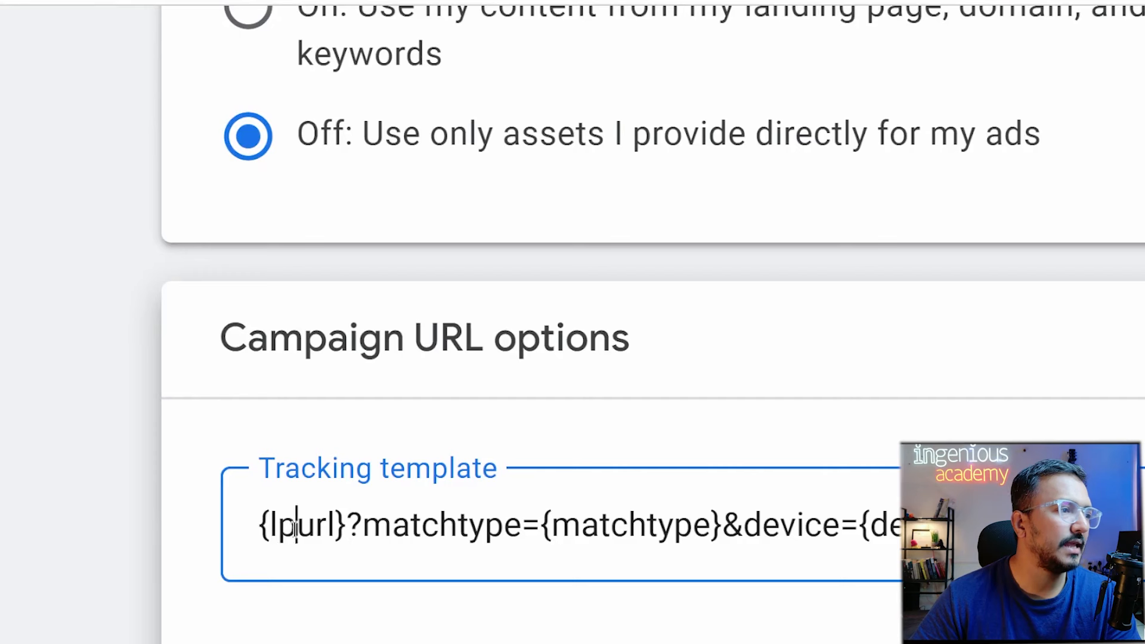
{"action": "left_click_drag", "start_coordinate": [269, 527], "coordinate": [337, 529]}
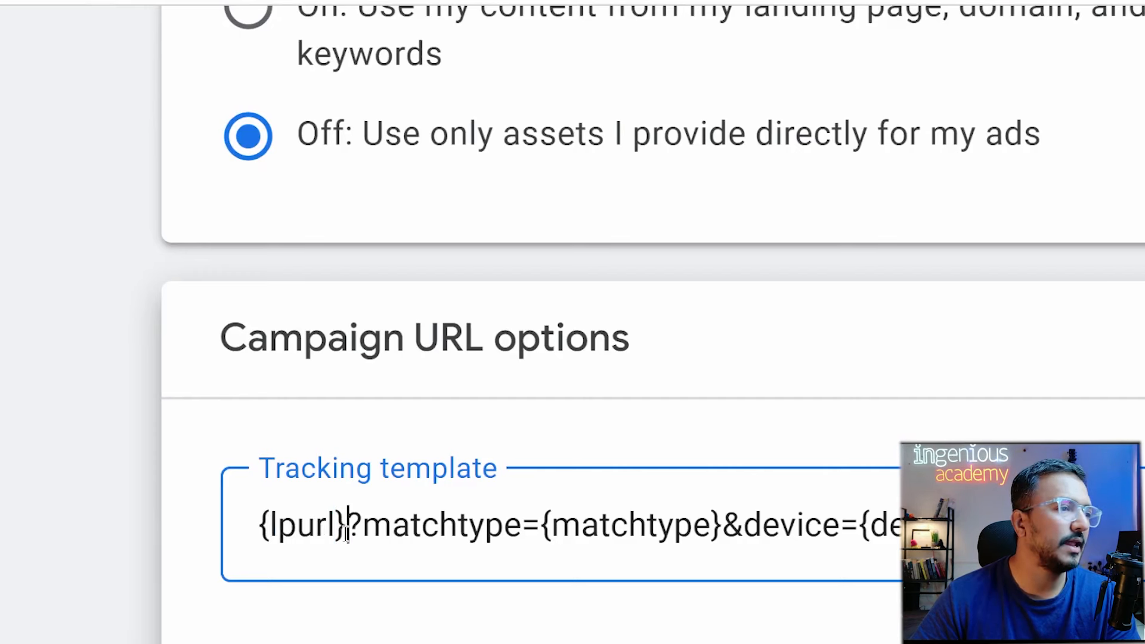
{"action": "left_click_drag", "start_coordinate": [346, 523], "coordinate": [246, 536]}
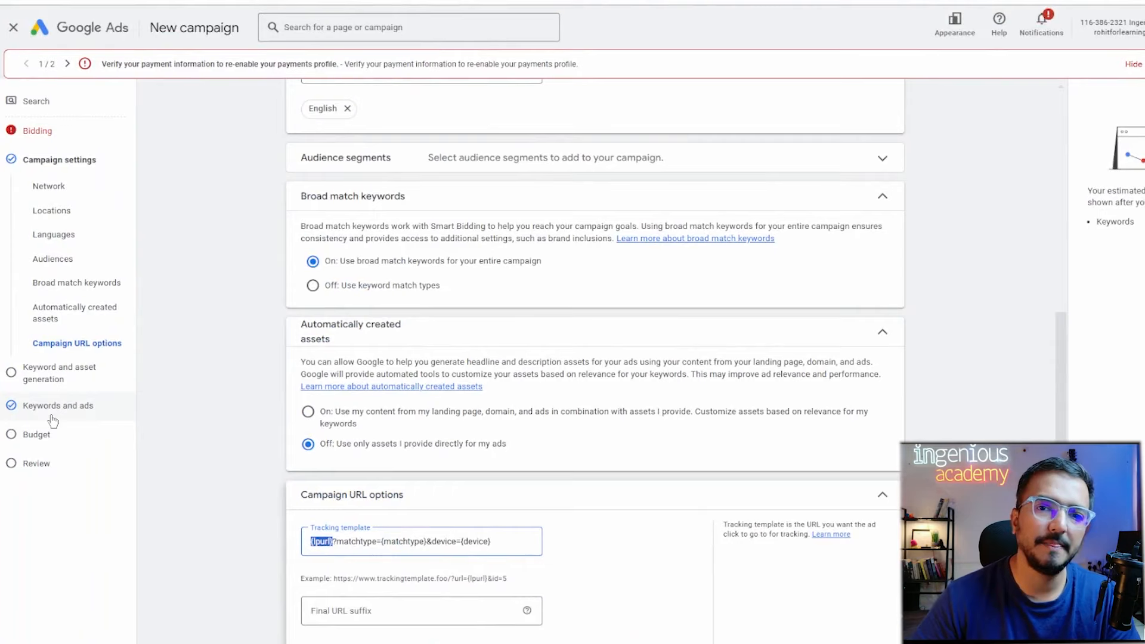
{"action": "left_click", "coordinate": [333, 541]}
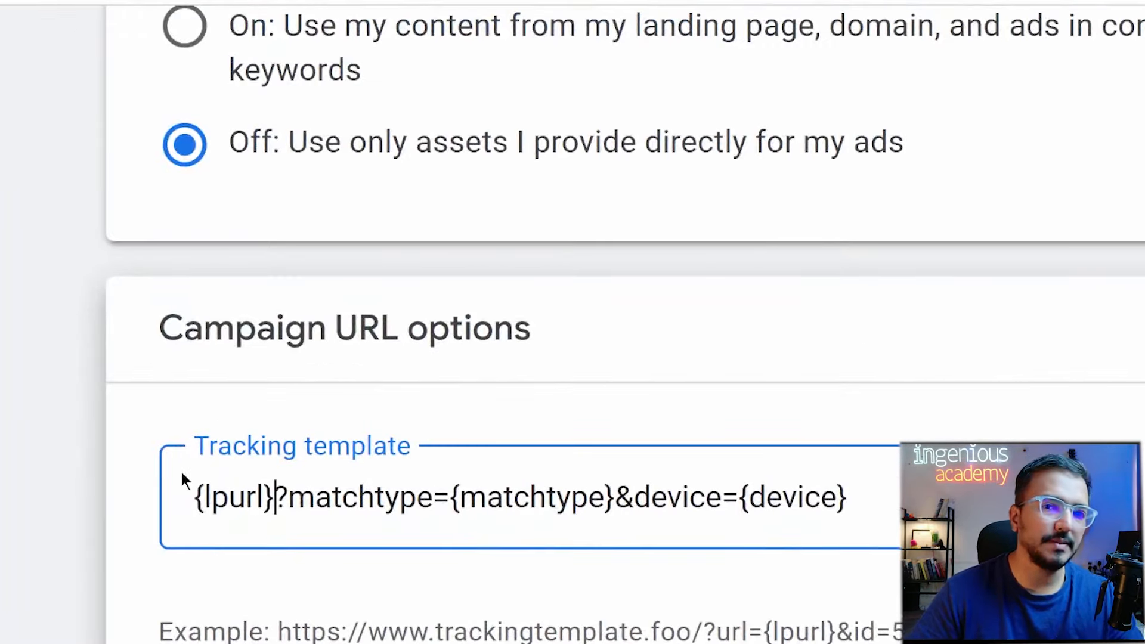
{"action": "key", "text": "BackSpace"}
{"action": "key", "text": "BackSpace"}
{"action": "key", "text": "BackSpace"}
{"action": "key", "text": "BackSpace"}
{"action": "key", "text": "BackSpace"}
{"action": "key", "text": "BackSpace"}
{"action": "key", "text": "BackSpace"}
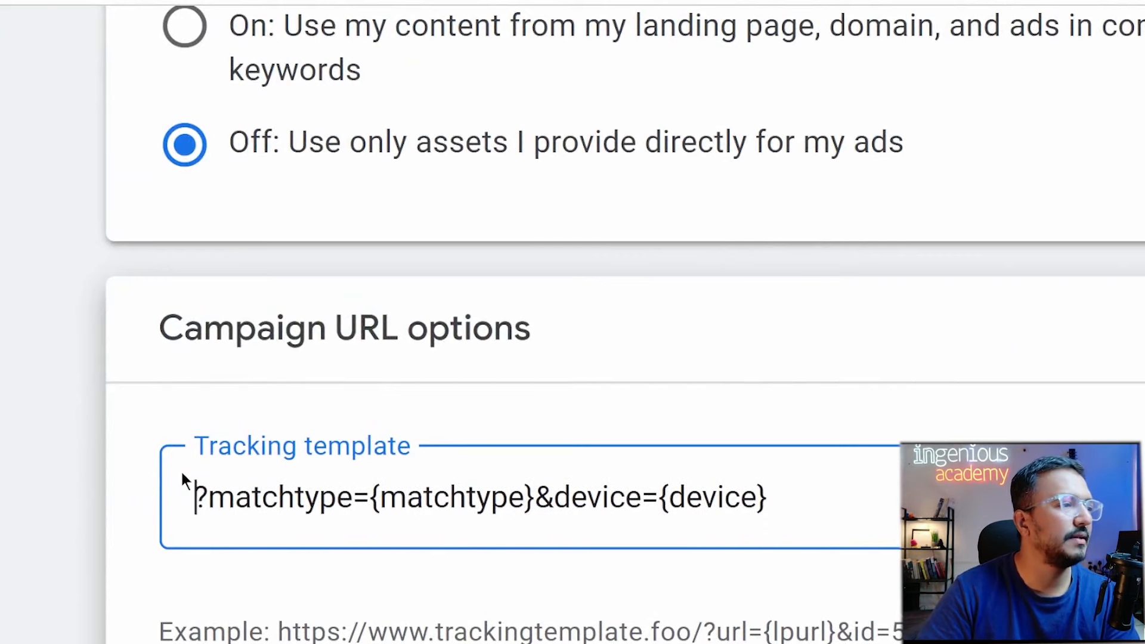
{"action": "type", "text": "https://"}
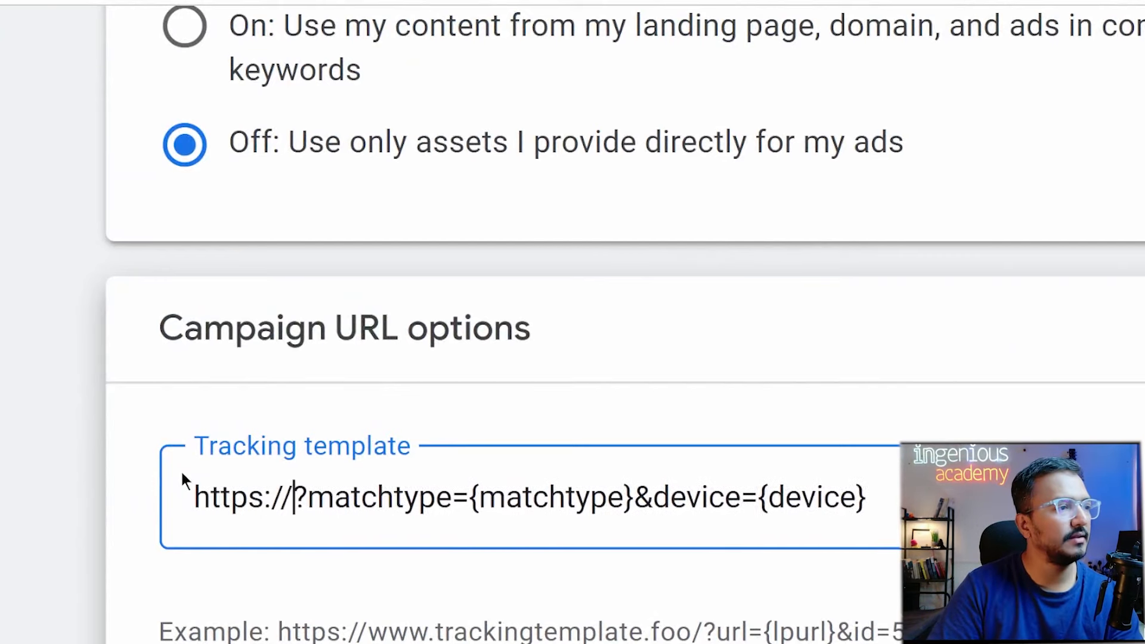
{"action": "type", "text": "www.ingen"}
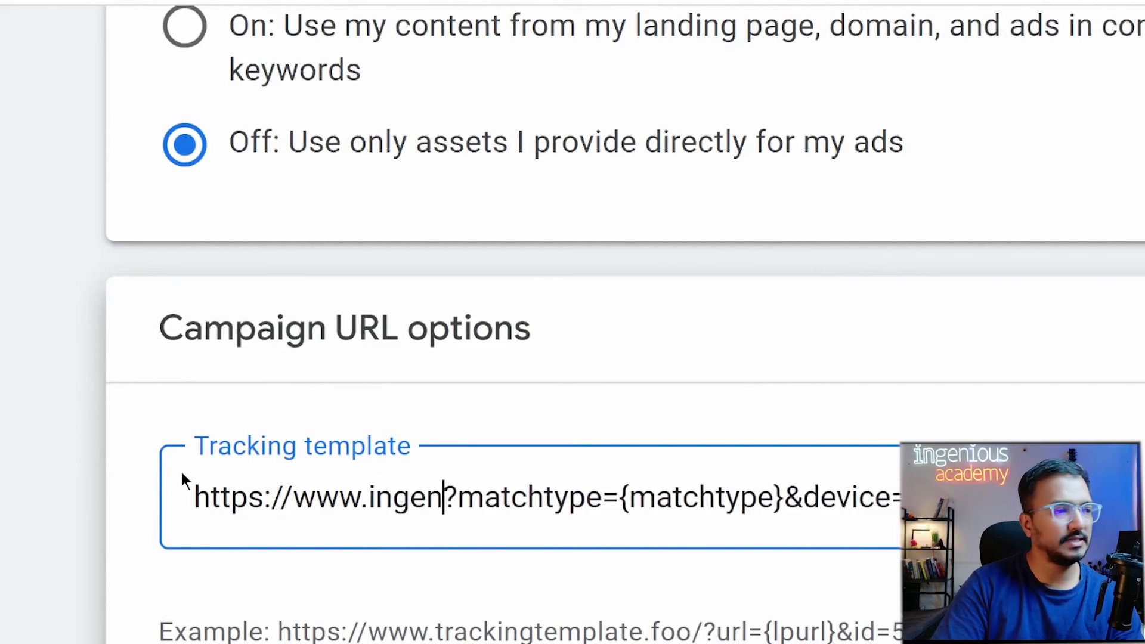
{"action": "type", "text": "ious?matchtype={ma"}
{"action": "key", "text": "BackSpace"}
{"action": "key", "text": "BackSpace"}
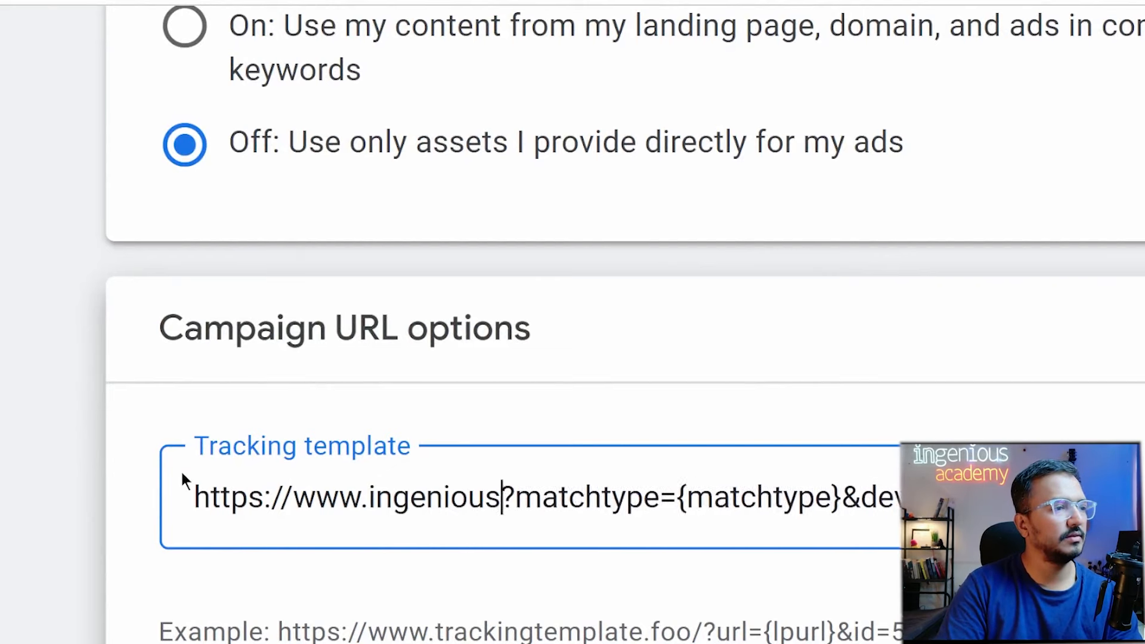
{"action": "type", "text": "academy.in"}
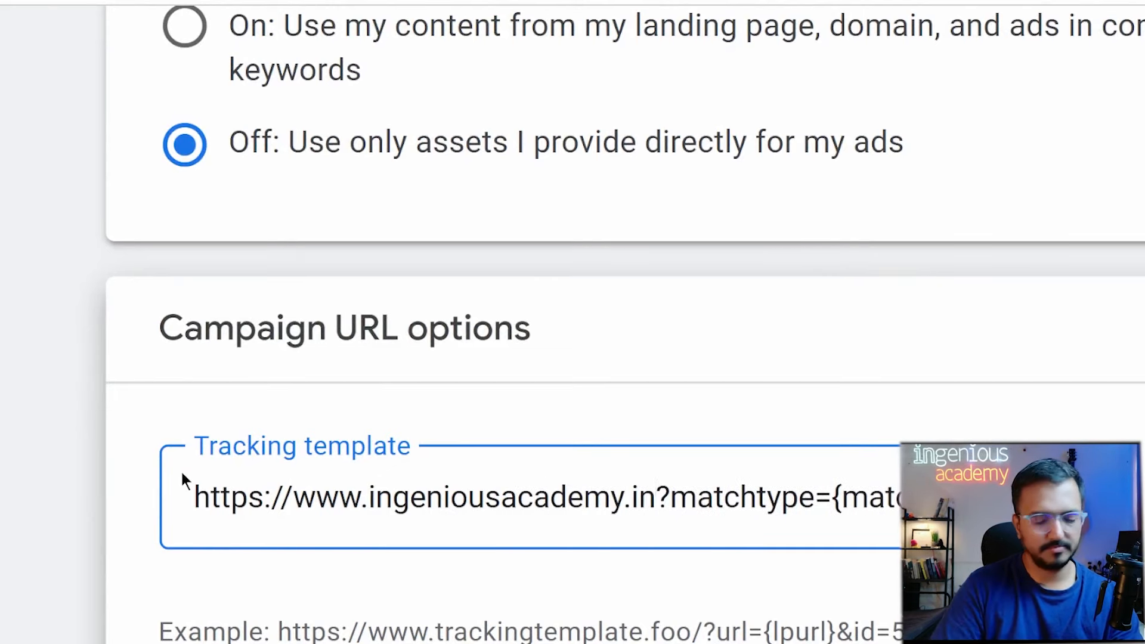
{"action": "type", "text": "/"}
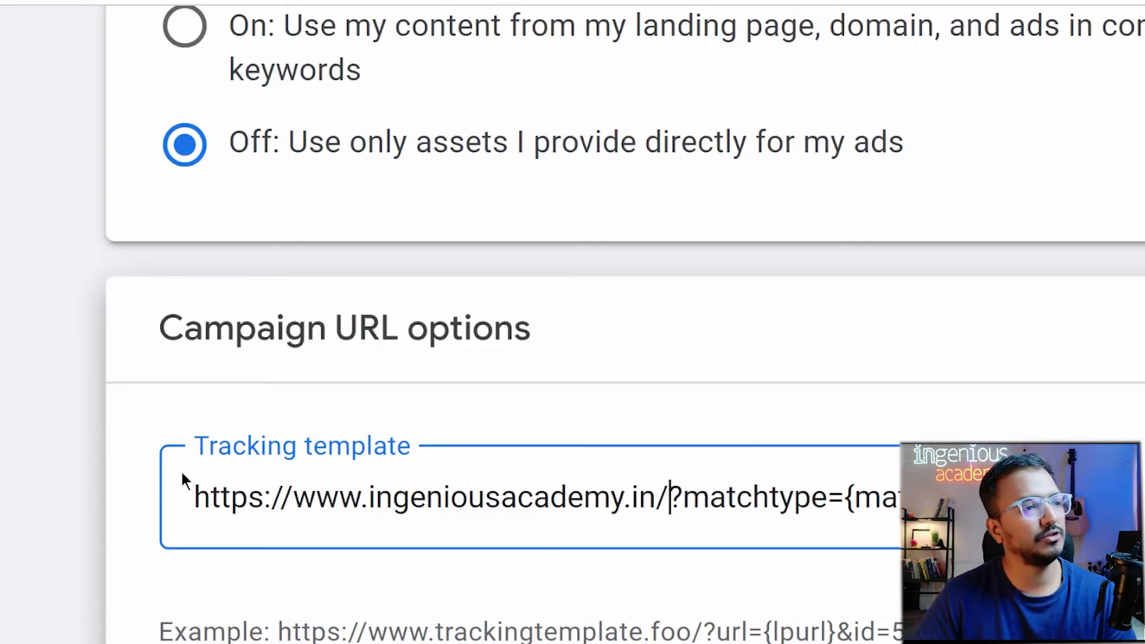
{"action": "key", "text": "BackSpace"}
{"action": "key", "text": "BackSpace"}
{"action": "key", "text": "BackSpace"}
{"action": "key", "text": "BackSpace"}
{"action": "key", "text": "BackSpace"}
{"action": "key", "text": "BackSpace"}
{"action": "key", "text": "BackSpace"}
{"action": "key", "text": "BackSpace"}
{"action": "key", "text": "BackSpace"}
{"action": "key", "text": "BackSpace"}
{"action": "key", "text": "BackSpace"}
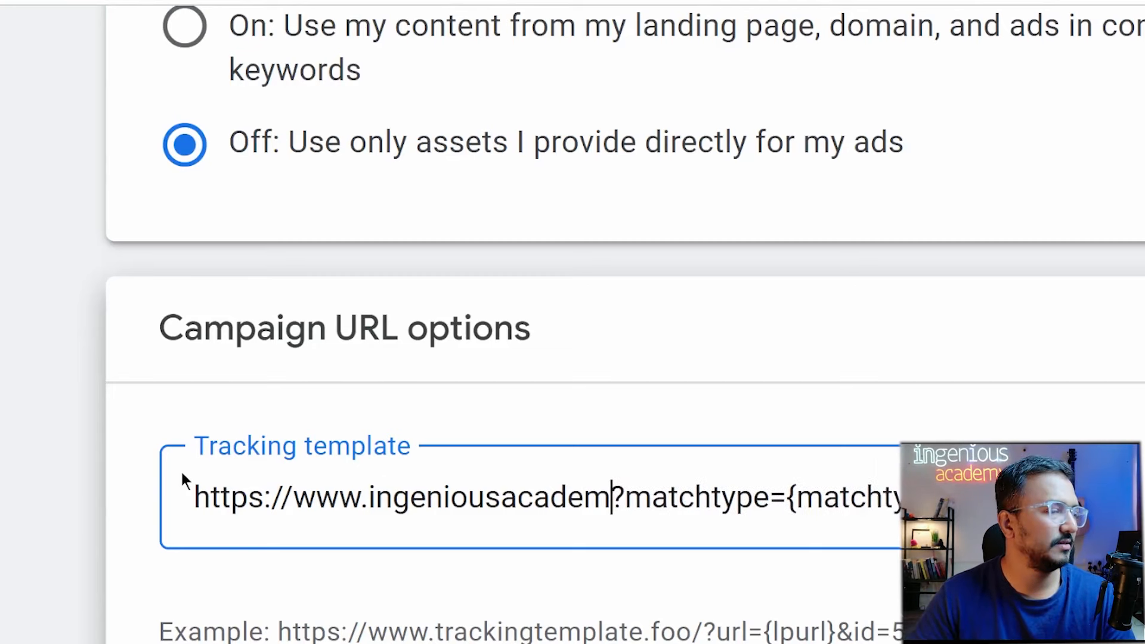
{"action": "key", "text": "BackSpace"}
{"action": "key", "text": "BackSpace"}
{"action": "key", "text": "BackSpace"}
{"action": "key", "text": "BackSpace"}
{"action": "key", "text": "BackSpace"}
Restore the template to {lpurl}?matchtype={matchtype}&device={device} and compare it with the help article's example.
{"action": "key", "text": "ctrl+a"}
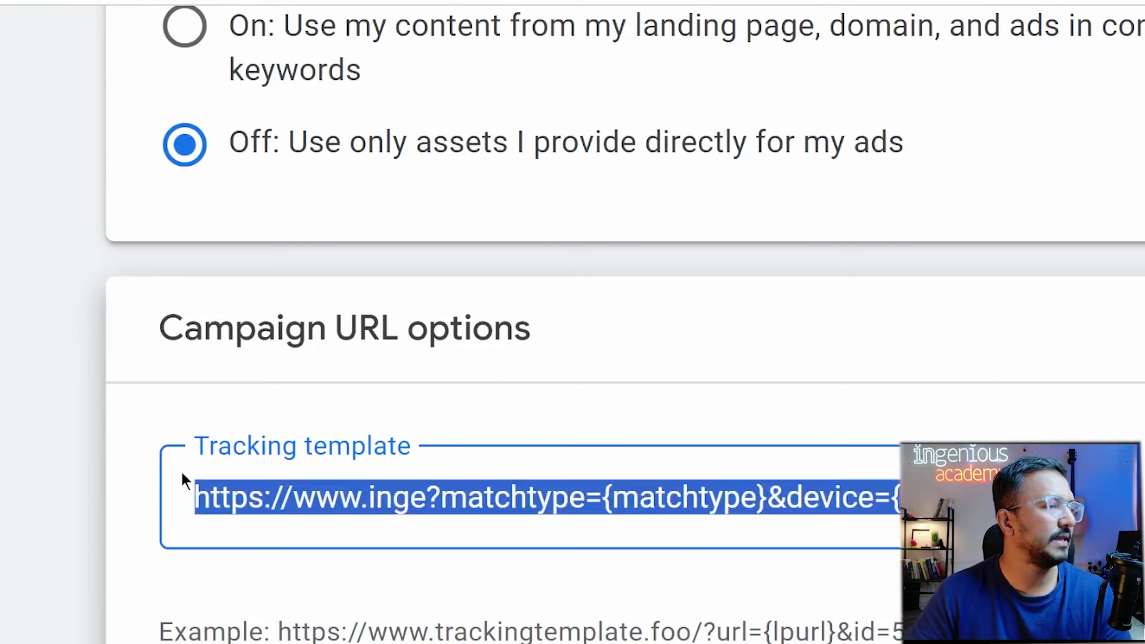
{"action": "type", "text": "{lpurl}?matchtype={matchtype}&device={device}"}
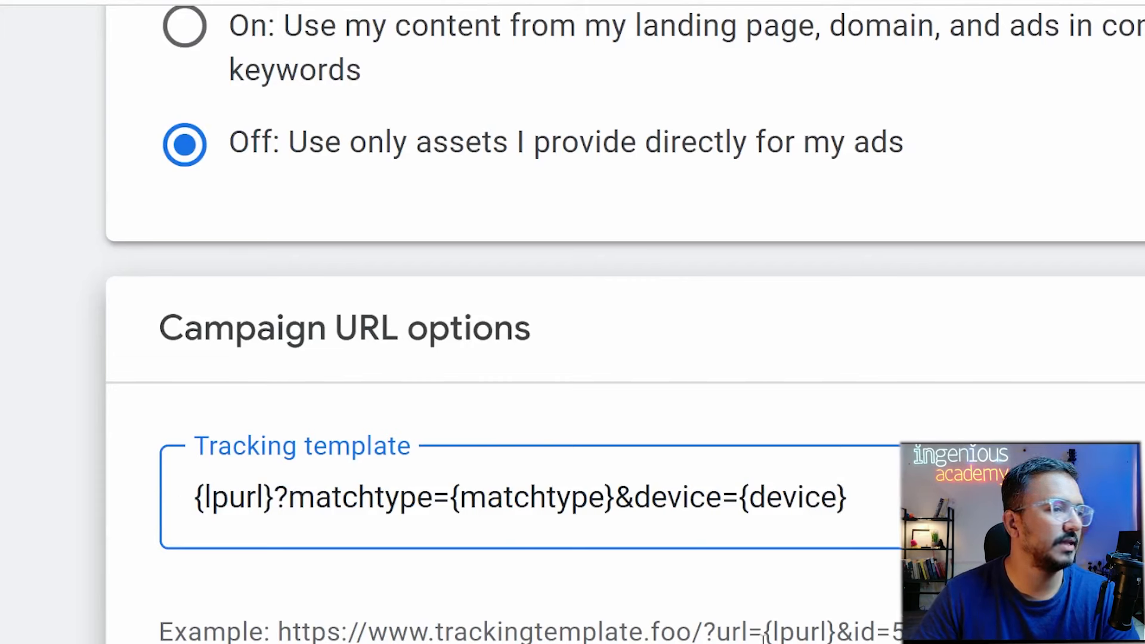
{"action": "left_click_drag", "start_coordinate": [763, 633], "coordinate": [833, 637]}
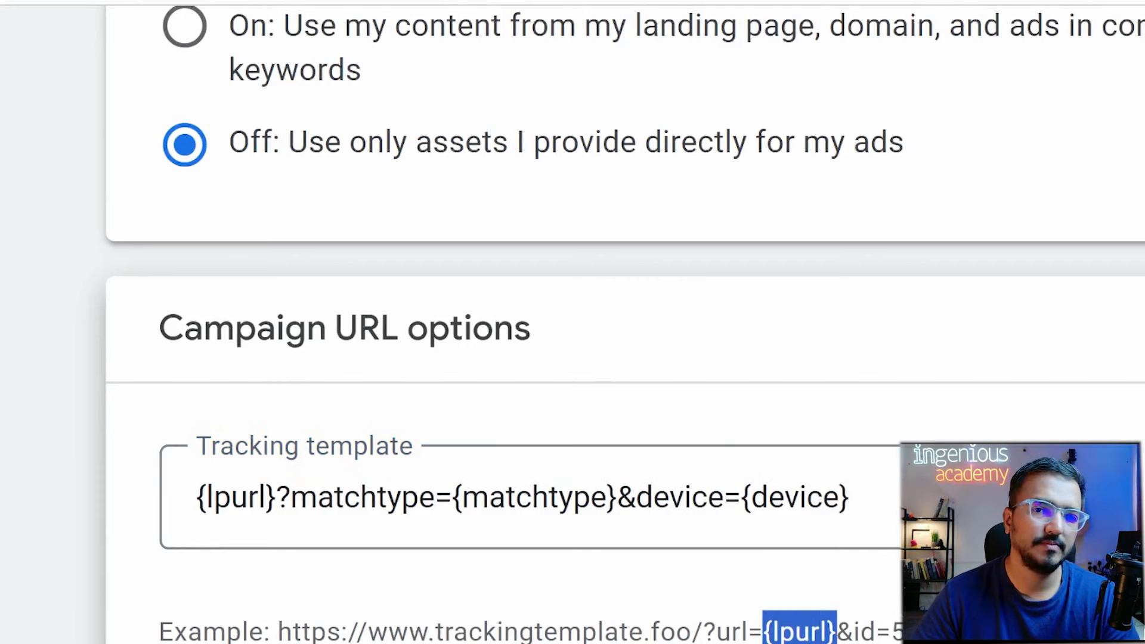
{"action": "left_click", "coordinate": [257, 499]}
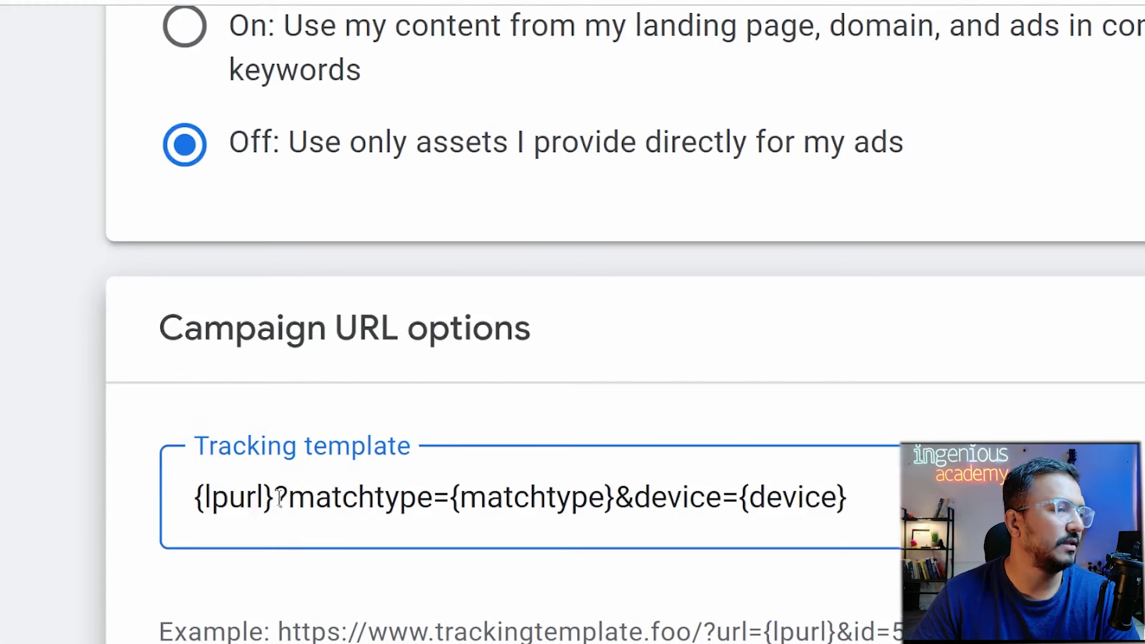
{"action": "left_click_drag", "start_coordinate": [279, 499], "coordinate": [824, 527]}
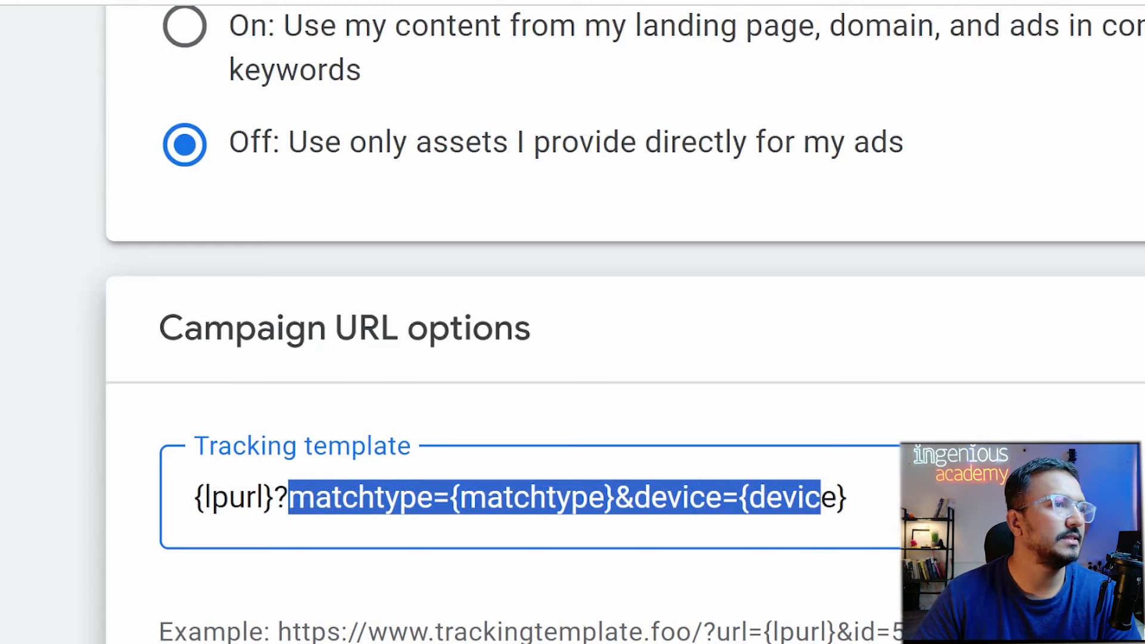
{"action": "left_click", "coordinate": [627, 1]}
{"action": "left_click", "coordinate": [627, 1]}
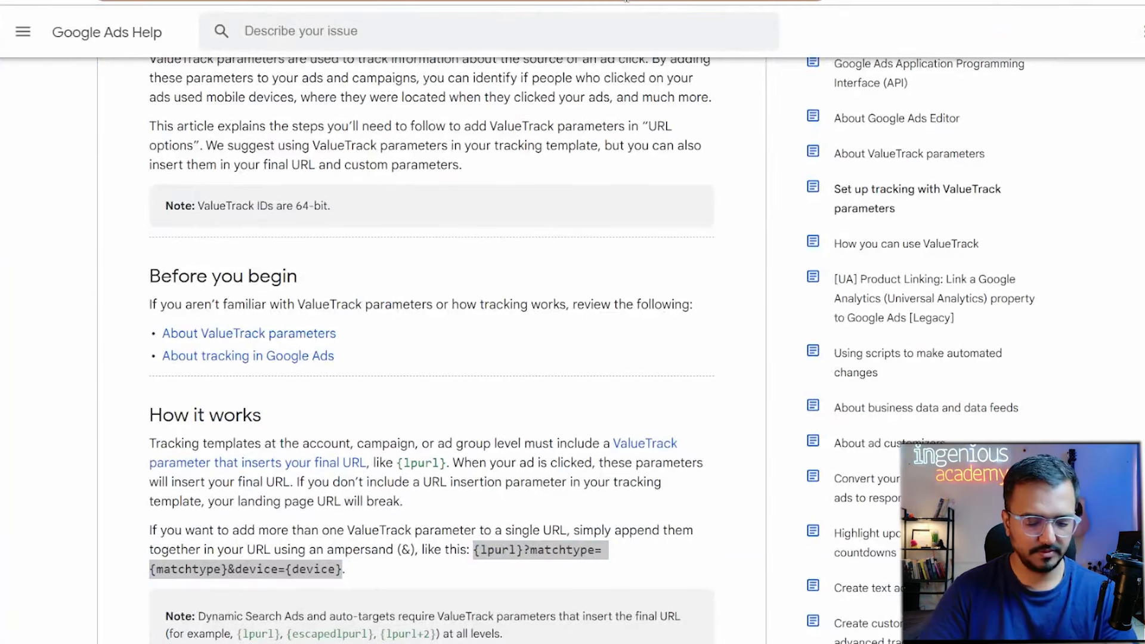
Load Facebook's home feed from facebook.com/? with a name query and dismiss the Facebook Protect notice.
{"action": "type", "text": "facebook.com/"}
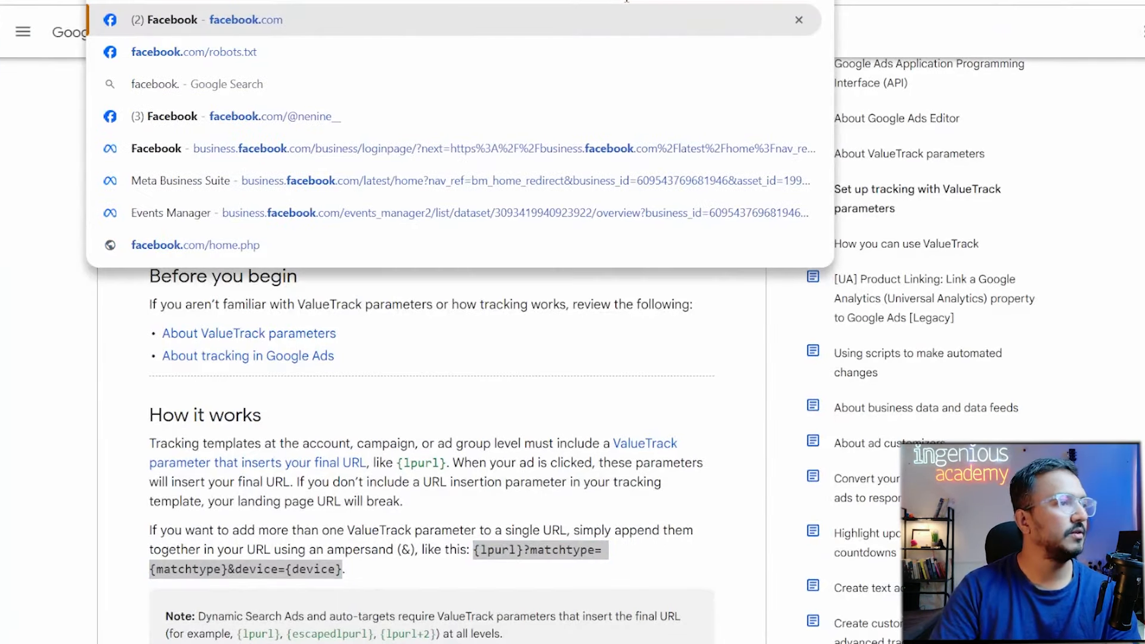
{"action": "type", "text": "?"}
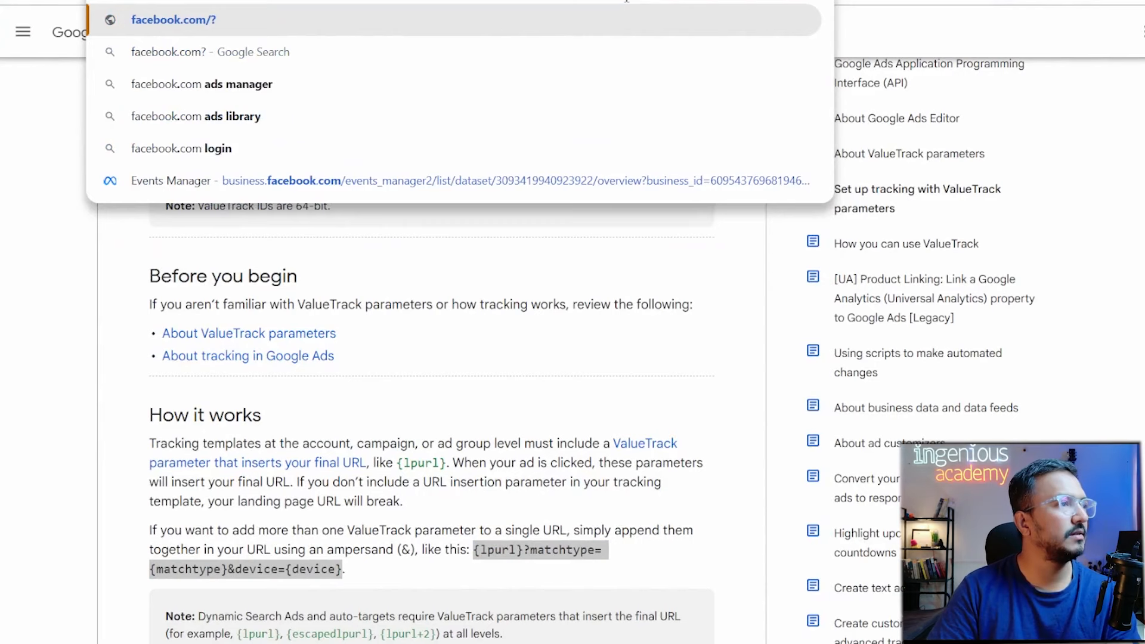
{"action": "key", "text": "BackSpace"}
{"action": "type", "text": "/"}
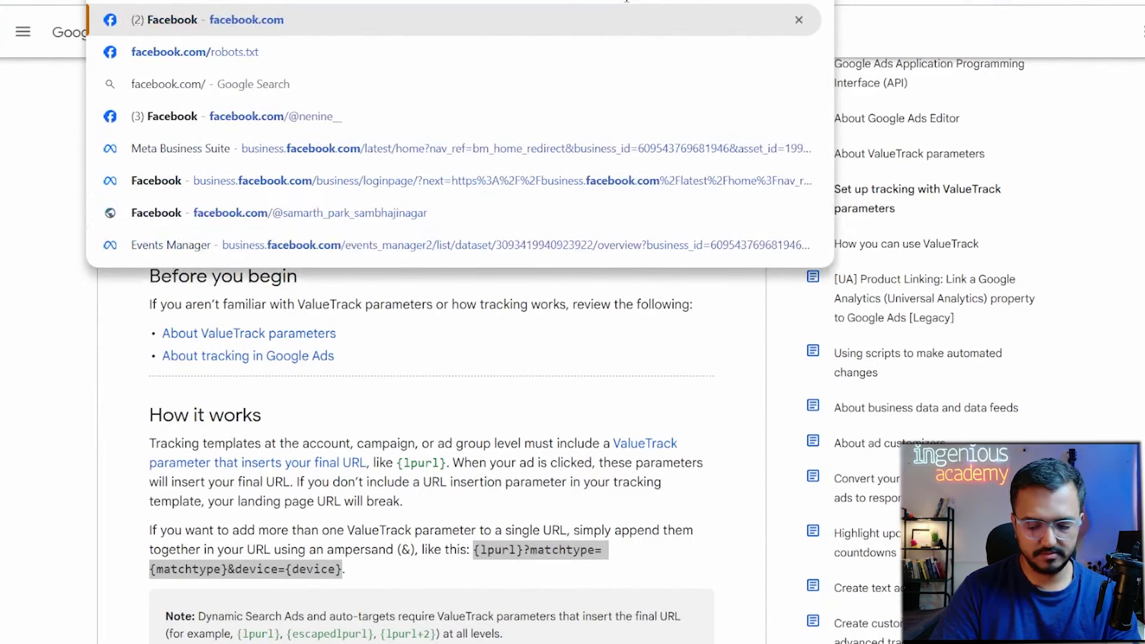
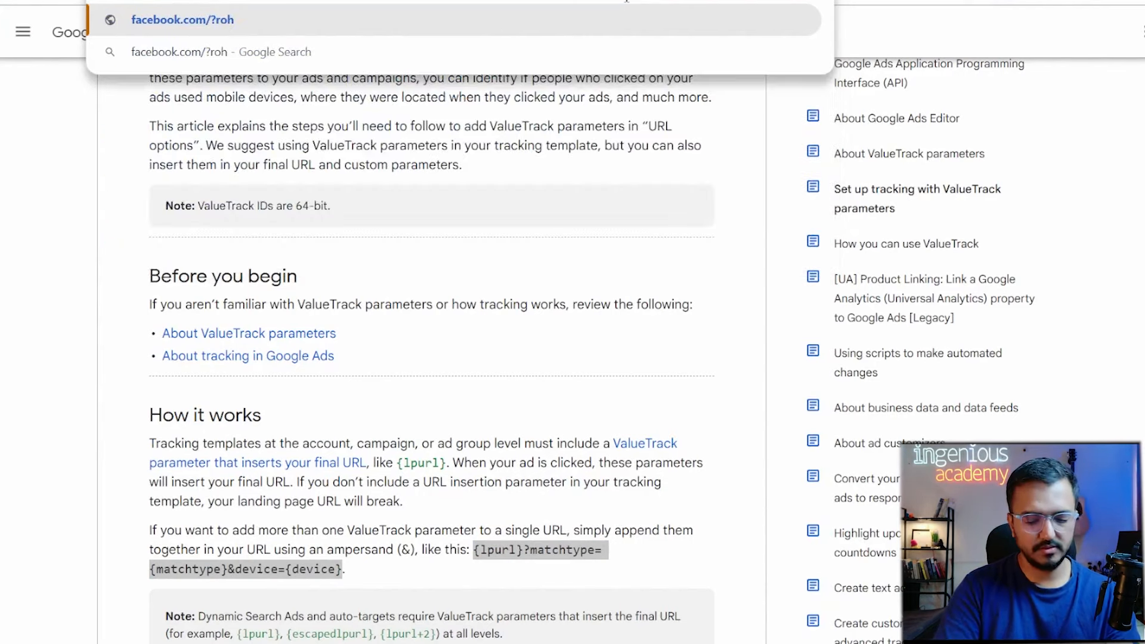
{"action": "key", "text": "Return"}
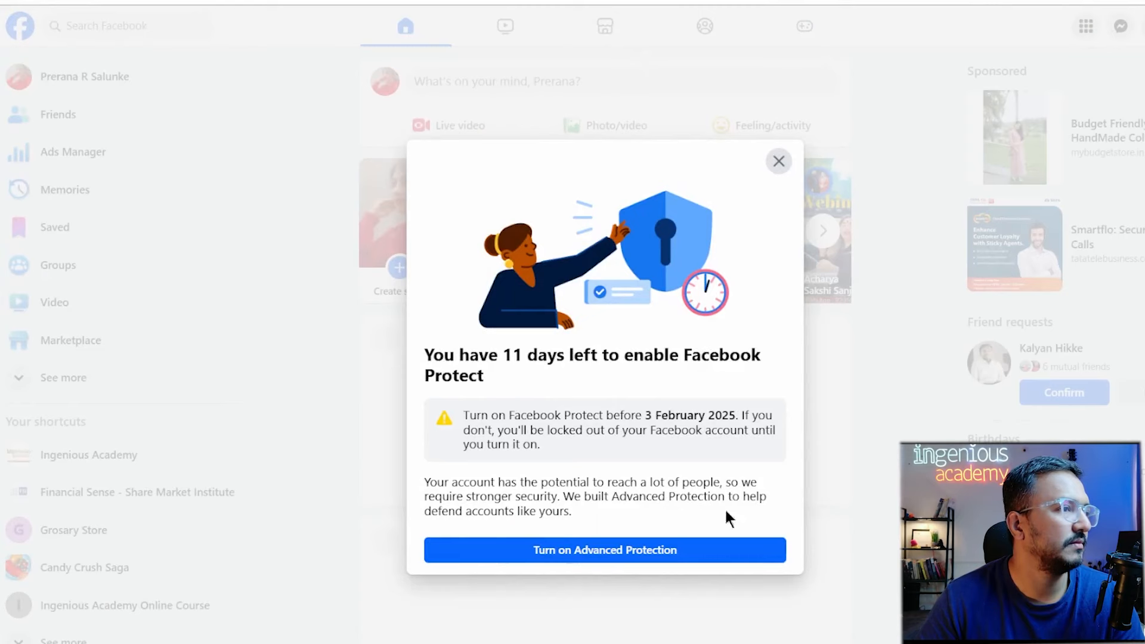
{"action": "left_click", "coordinate": [778, 161]}
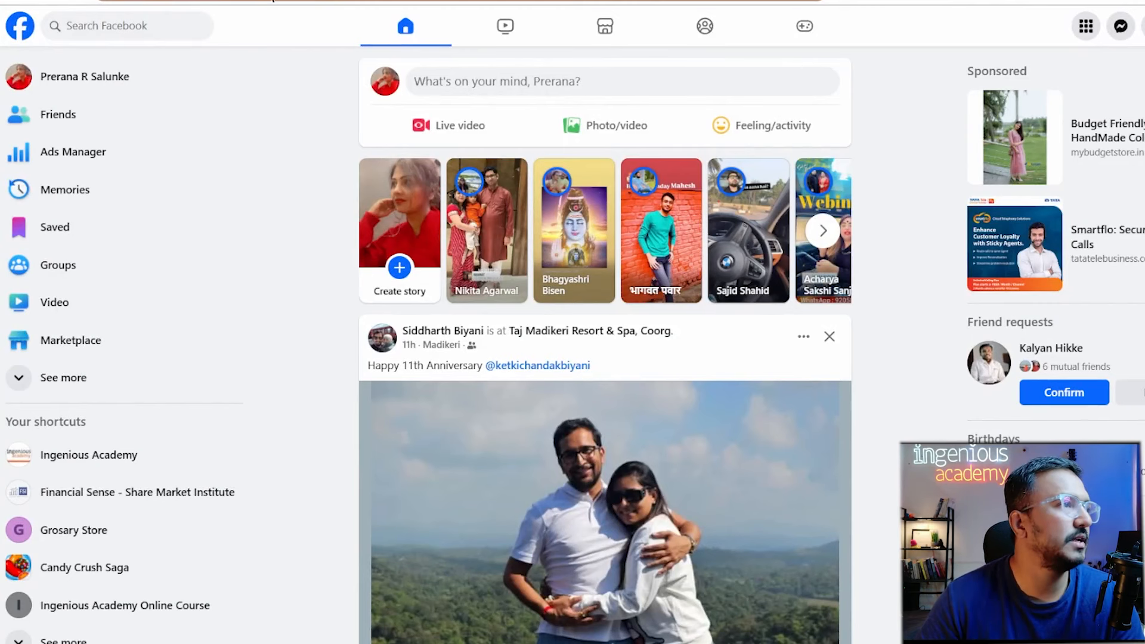
{"action": "left_click", "coordinate": [332, 5]}
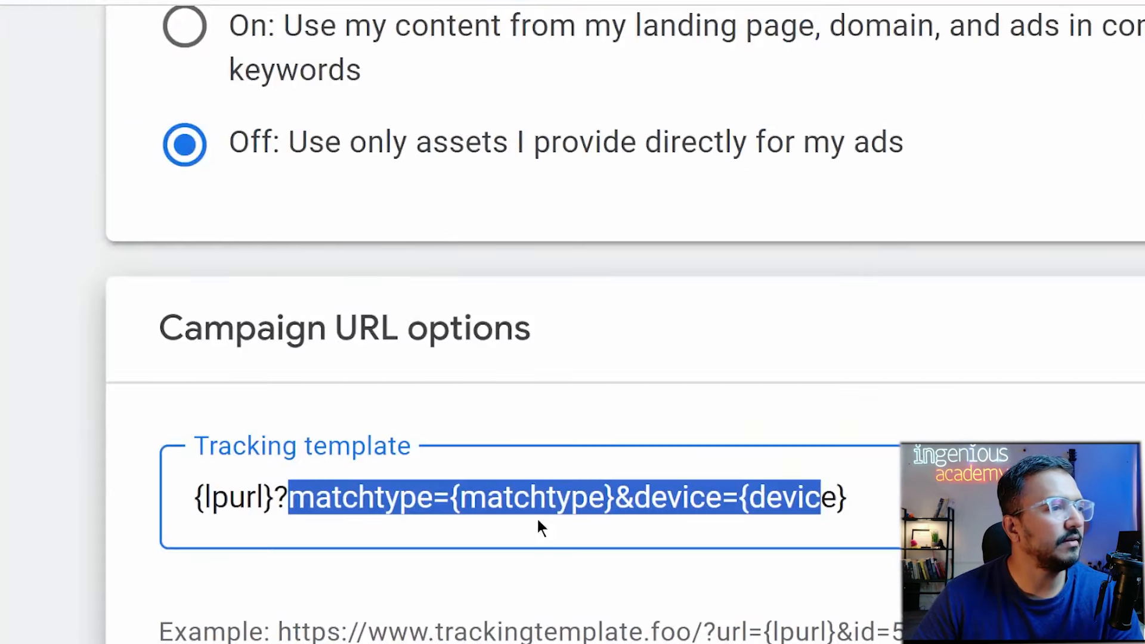
Select and delete matchtype={matchtype}&device={device} so the tracking template reads {lpurl}?
{"action": "left_click", "coordinate": [538, 513]}
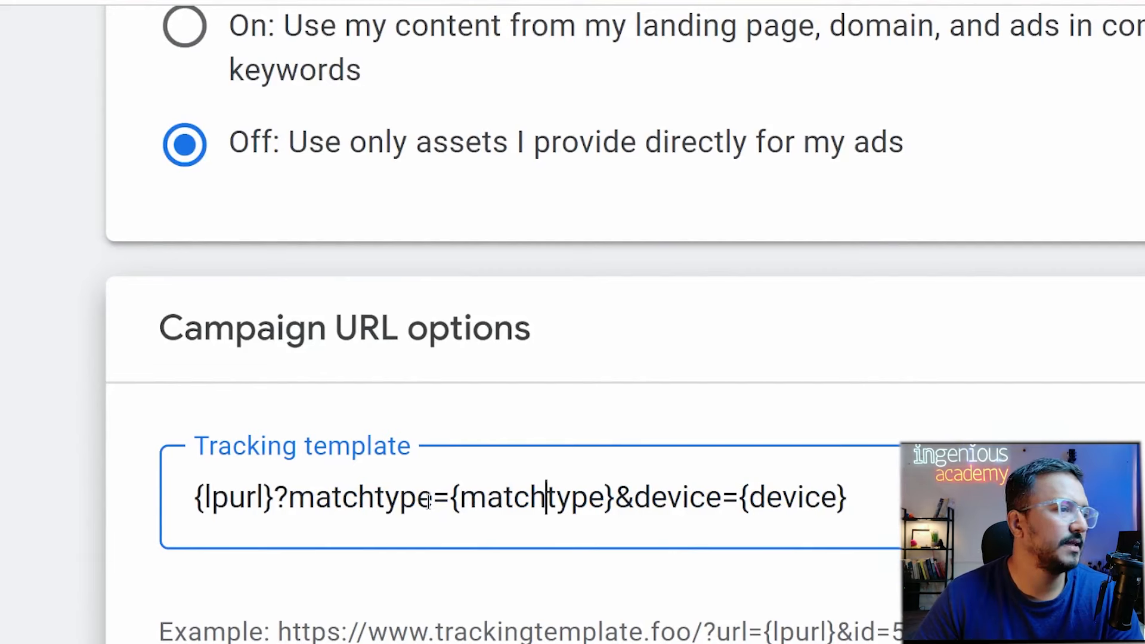
{"action": "left_click_drag", "start_coordinate": [433, 499], "coordinate": [894, 515]}
{"action": "left_click", "coordinate": [330, 501]}
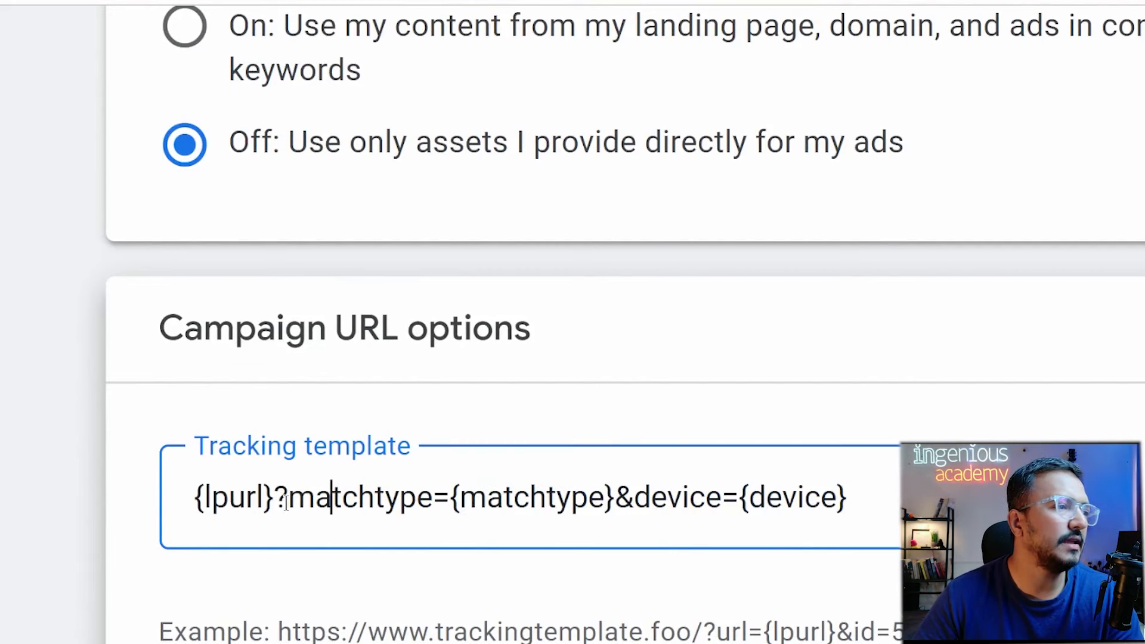
{"action": "left_click", "coordinate": [285, 504]}
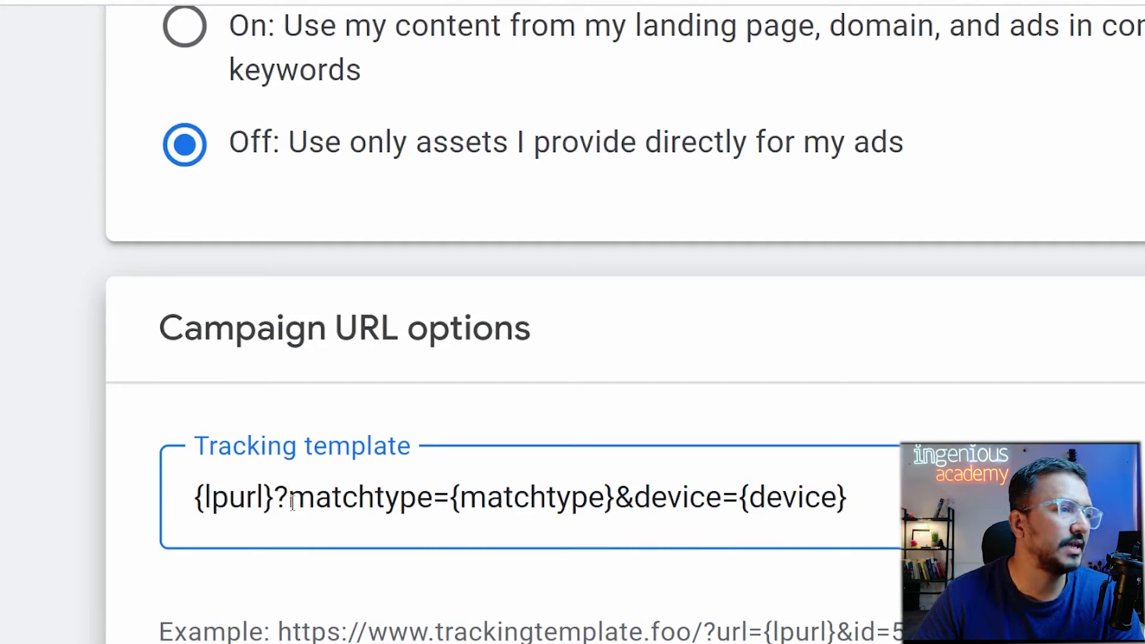
{"action": "left_click", "coordinate": [881, 500]}
{"action": "left_click_drag", "start_coordinate": [881, 500], "coordinate": [290, 499]}
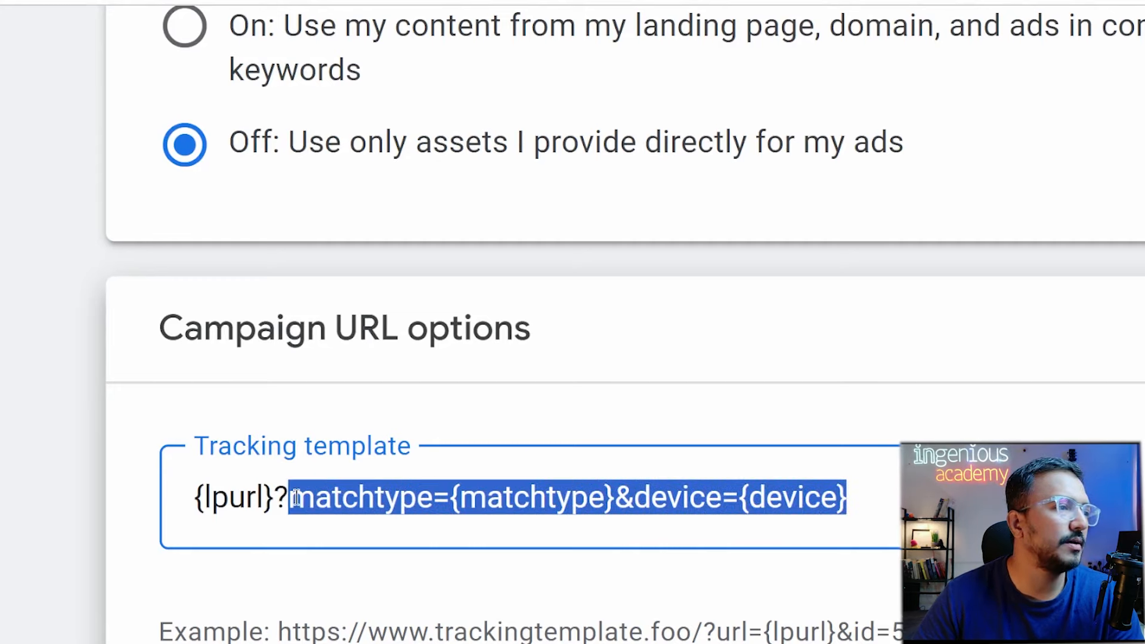
{"action": "key", "text": "BackSpace"}
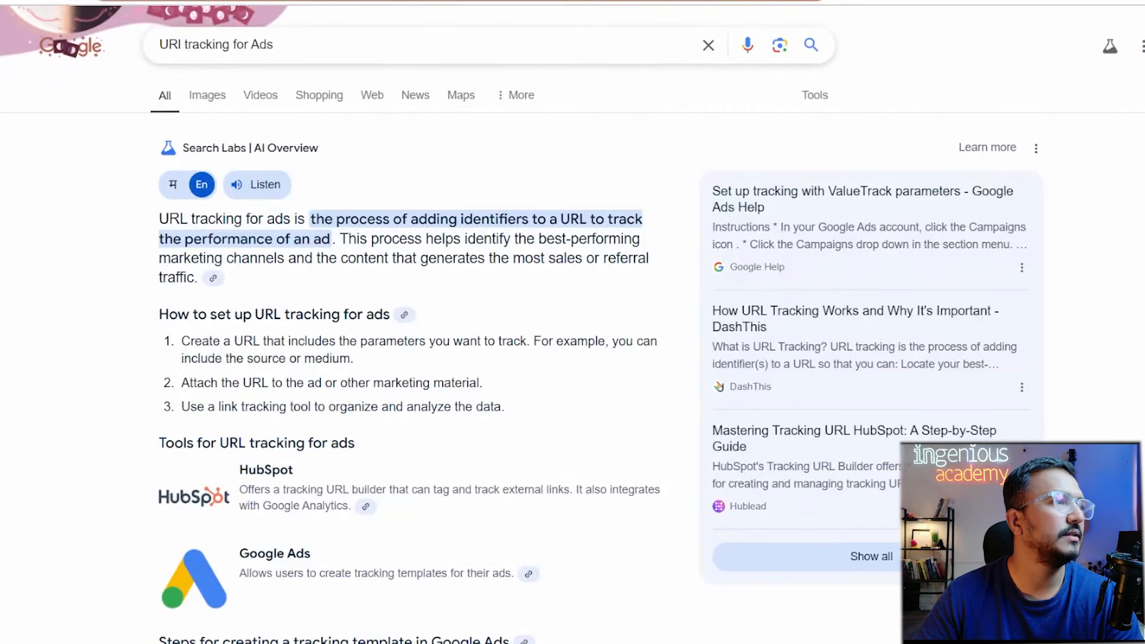
Search Google for 'value tra' in a new tab and close the upGrad counselling popup.
{"action": "key", "text": "ctrl+t"}
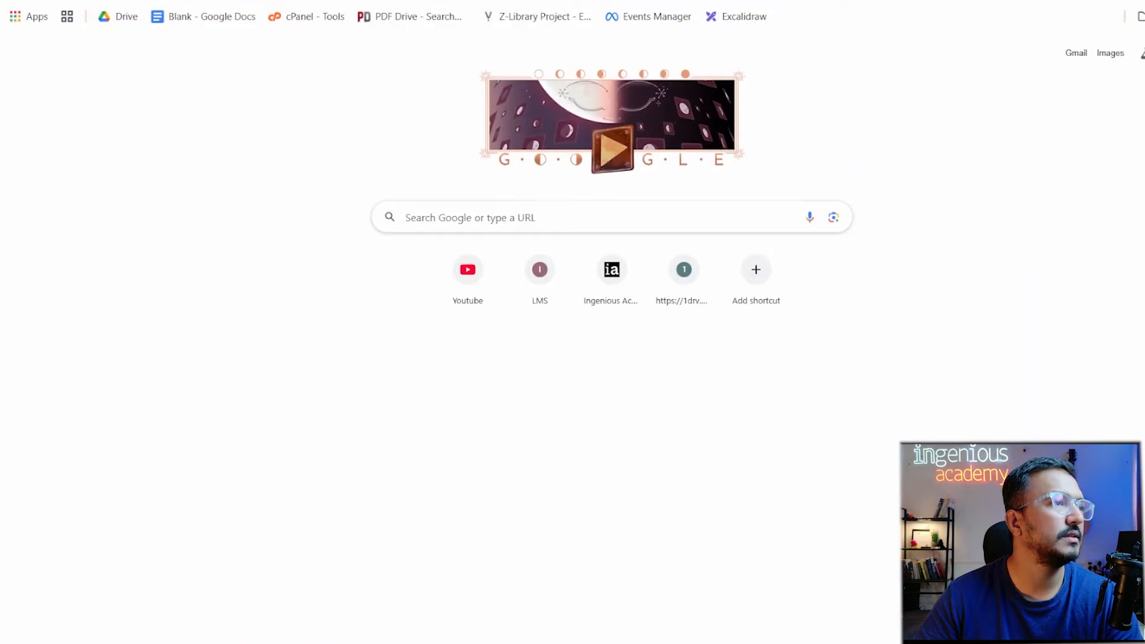
{"action": "left_click", "coordinate": [586, 0]}
{"action": "type", "text": "value tra"}
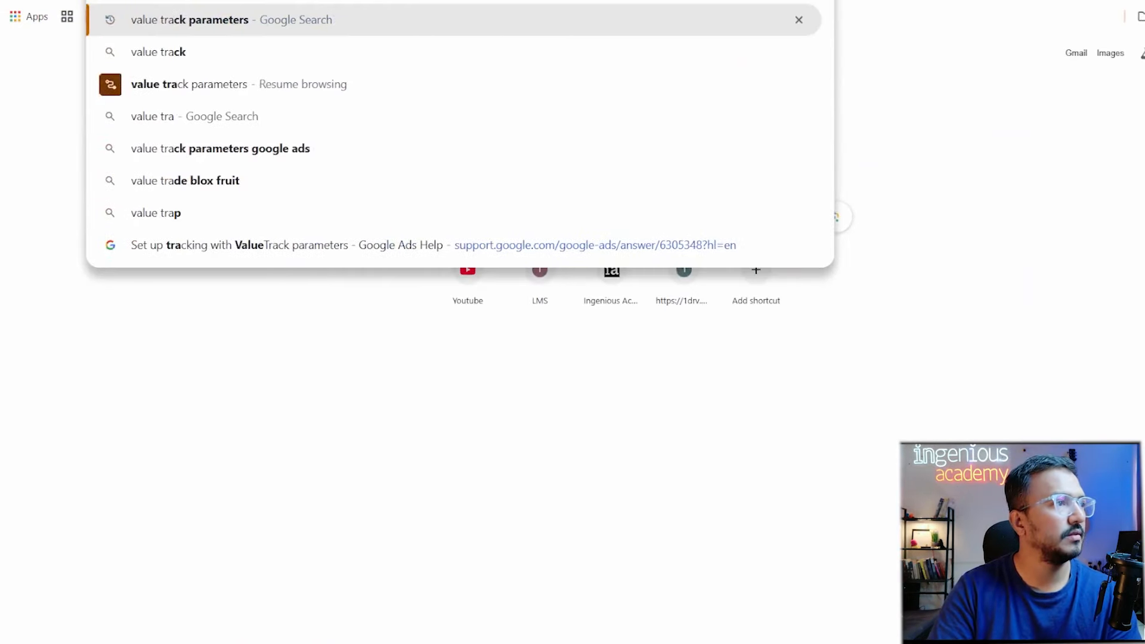
{"action": "key", "text": "Return"}
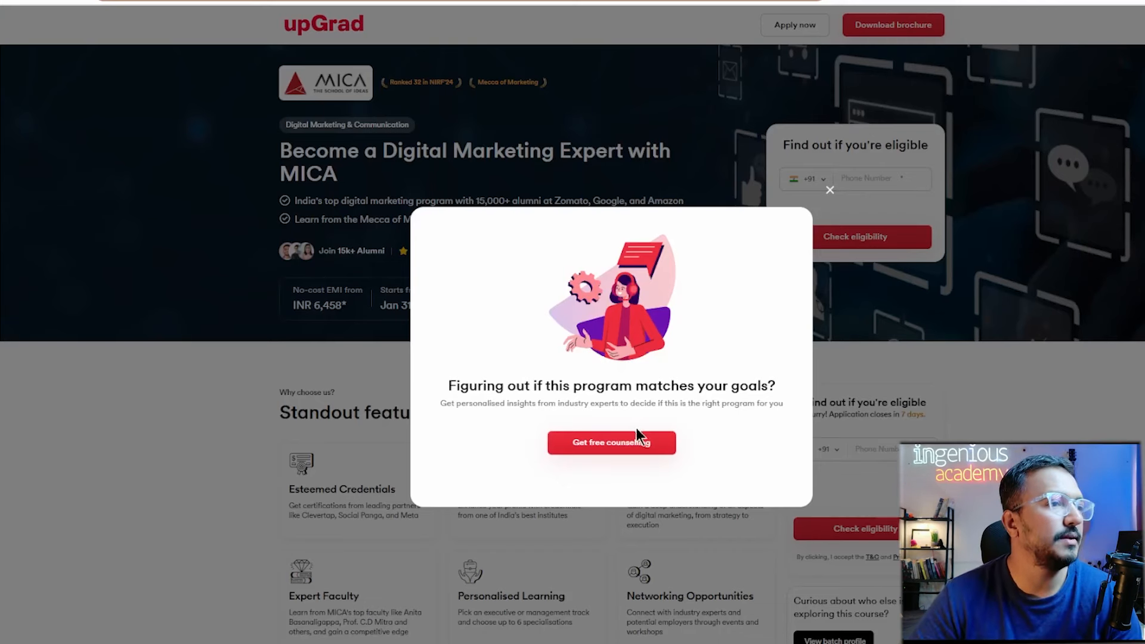
{"action": "left_click", "coordinate": [834, 192]}
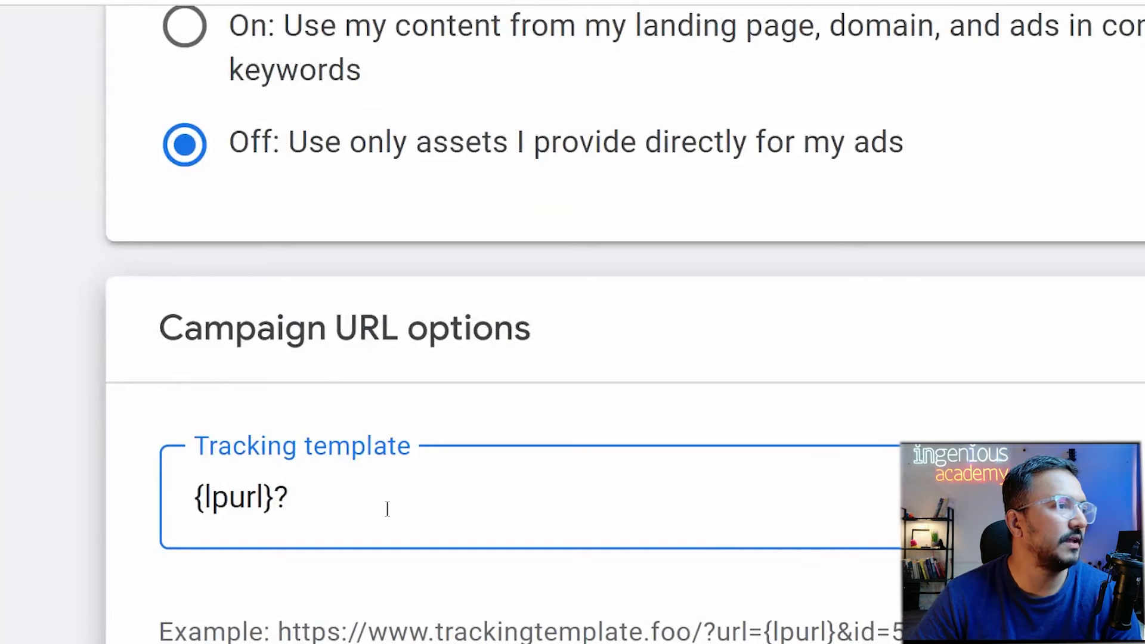
Clear the Tracking template field completely.
{"action": "type", "text": "a"}
{"action": "key", "text": "ctrl+a"}
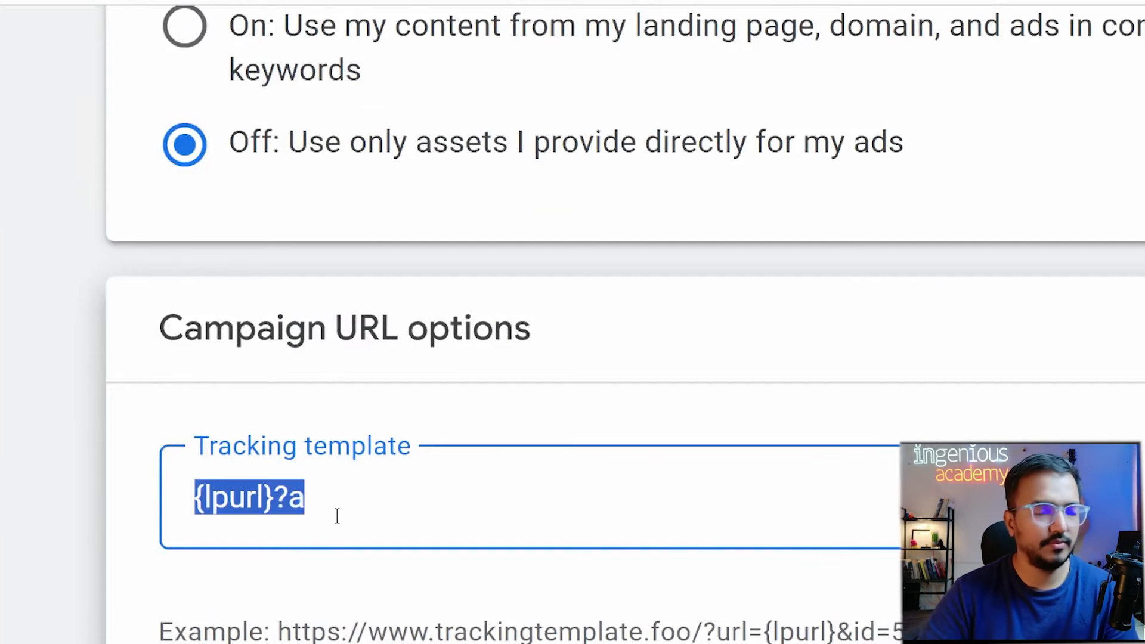
{"action": "key", "text": "BackSpace"}
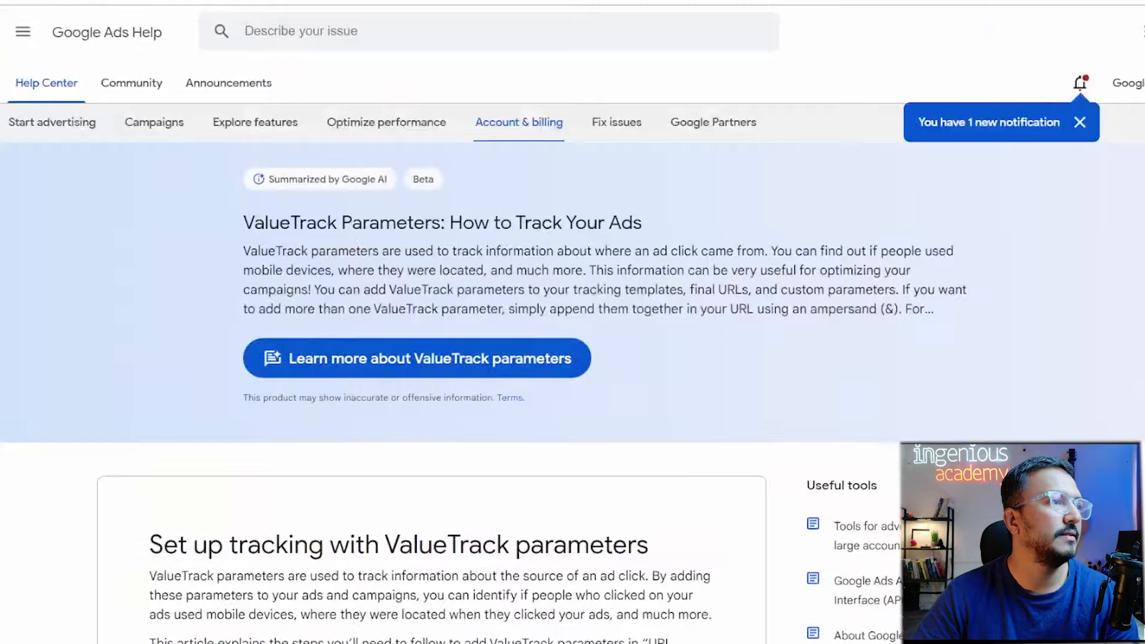
{"action": "scroll", "coordinate": [559, 441], "scroll_direction": "down", "scroll_amount": 8}
{"action": "scroll", "coordinate": [561, 445], "scroll_direction": "down", "scroll_amount": 6}
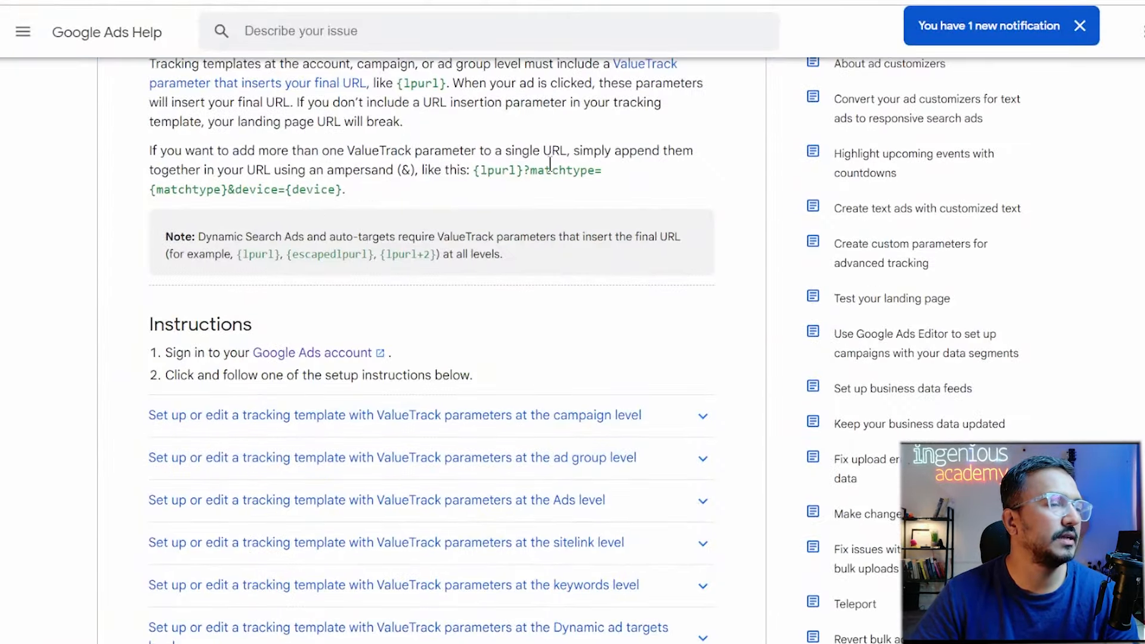
Paste the help page's multi-parameter ValueTrack example into the template, then delete its matchtype and device parameters.
{"action": "left_click_drag", "start_coordinate": [475, 170], "coordinate": [507, 184]}
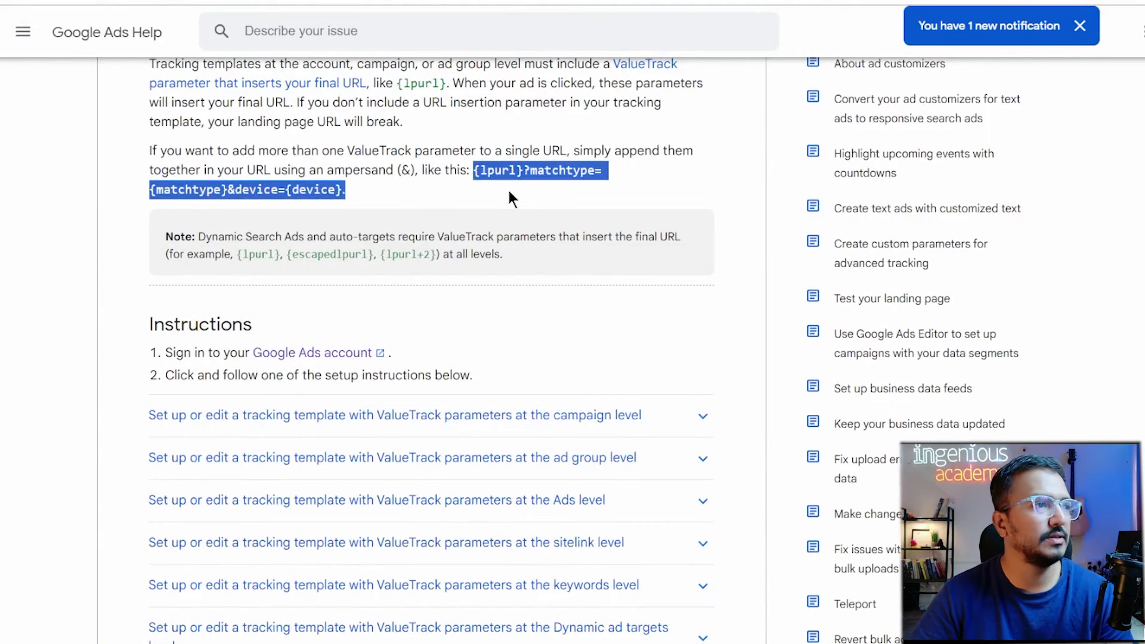
{"action": "left_click", "coordinate": [510, 193]}
{"action": "left_click_drag", "start_coordinate": [475, 170], "coordinate": [341, 190]}
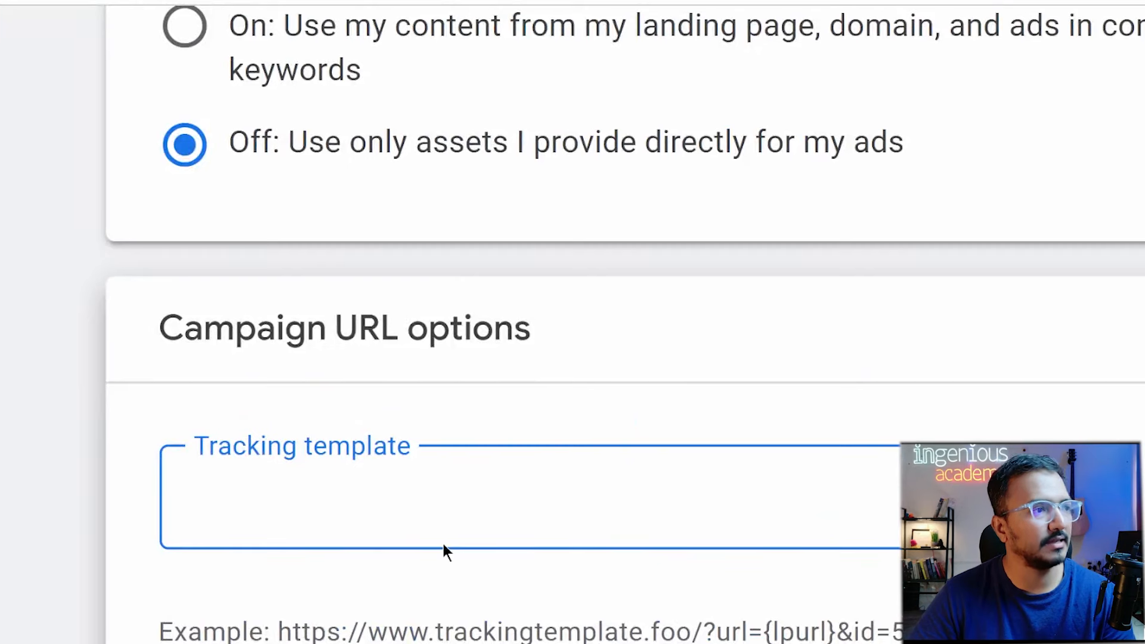
{"action": "type", "text": "{lpurl}?matchtype={matchtype}&device={device}"}
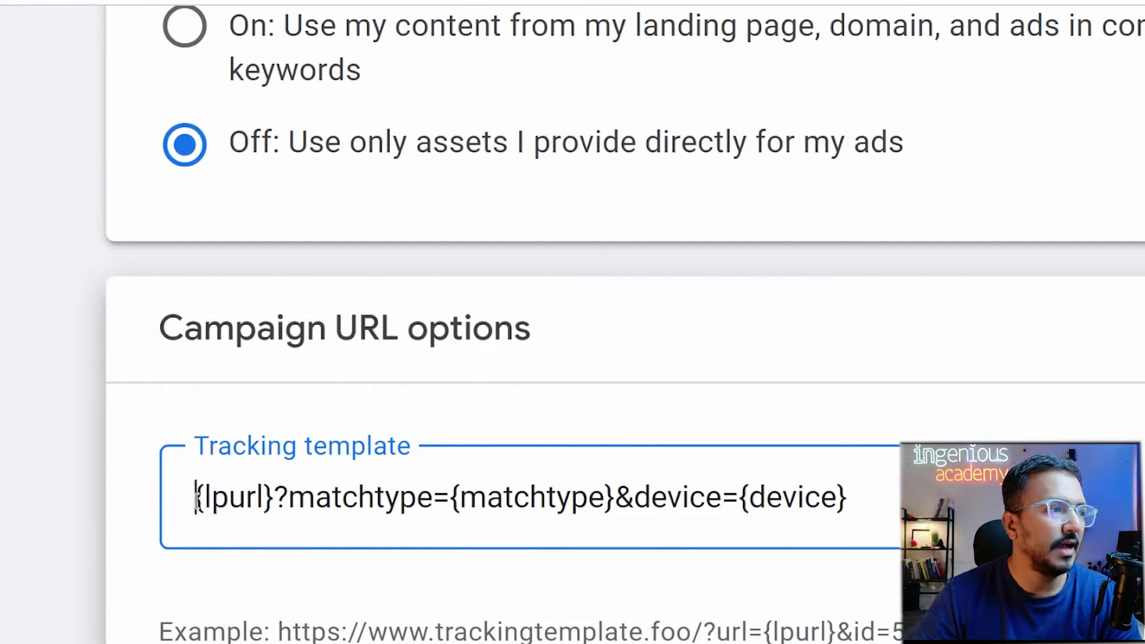
{"action": "left_click_drag", "start_coordinate": [196, 498], "coordinate": [849, 507]}
{"action": "key", "text": "BackSpace"}
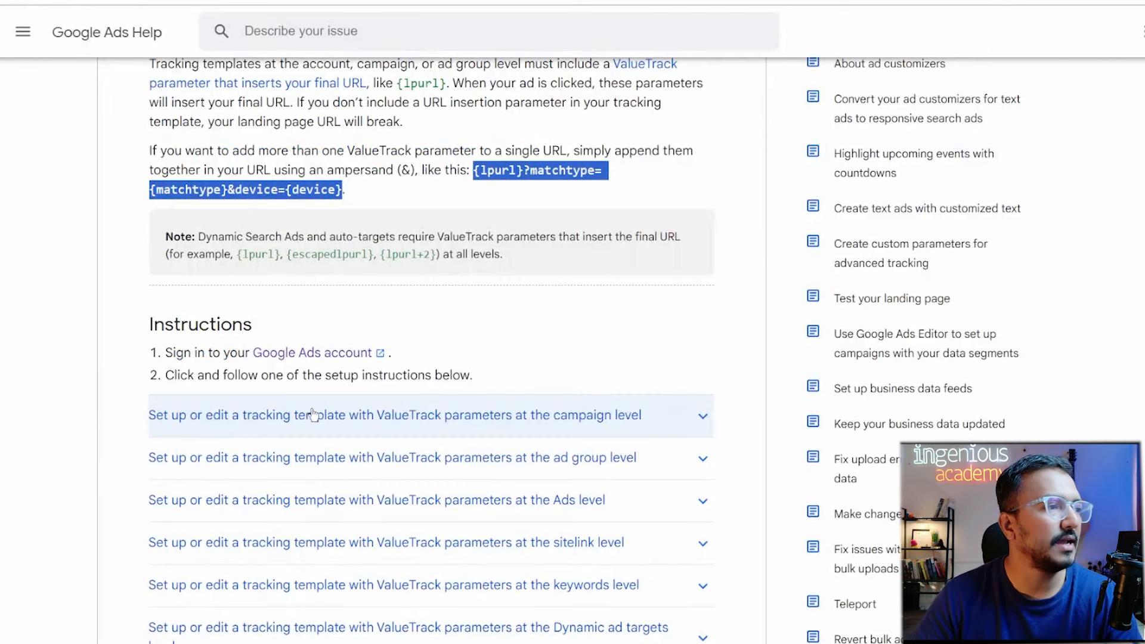
Expand the campaign-level instructions and review the {matchtype} example in step 9.
{"action": "left_click", "coordinate": [639, 420]}
{"action": "scroll", "coordinate": [639, 424], "scroll_direction": "down", "scroll_amount": 4}
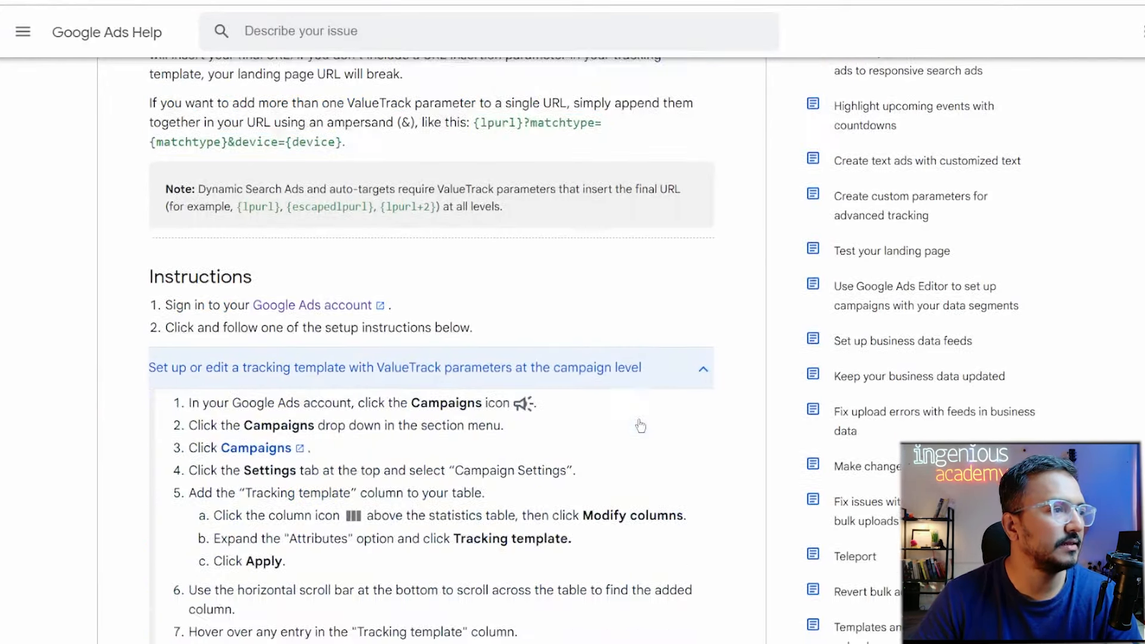
{"action": "scroll", "coordinate": [352, 431], "scroll_direction": "down", "scroll_amount": 6}
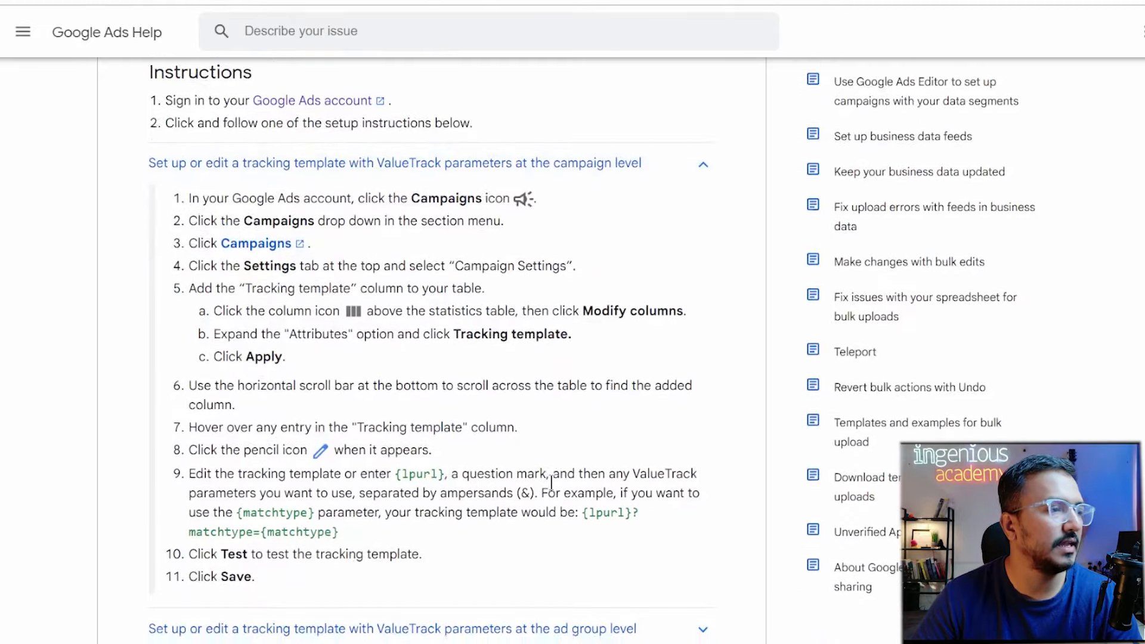
{"action": "scroll", "coordinate": [479, 338], "scroll_direction": "up", "scroll_amount": 5}
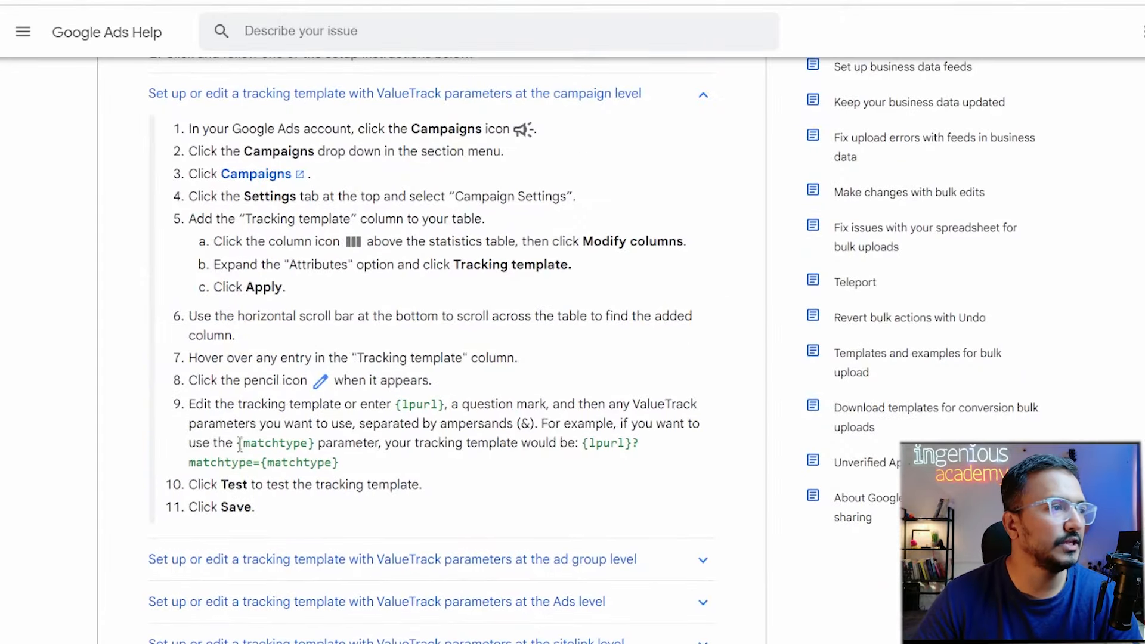
{"action": "left_click_drag", "start_coordinate": [238, 443], "coordinate": [312, 446]}
{"action": "scroll", "coordinate": [454, 440], "scroll_direction": "down", "scroll_amount": 10}
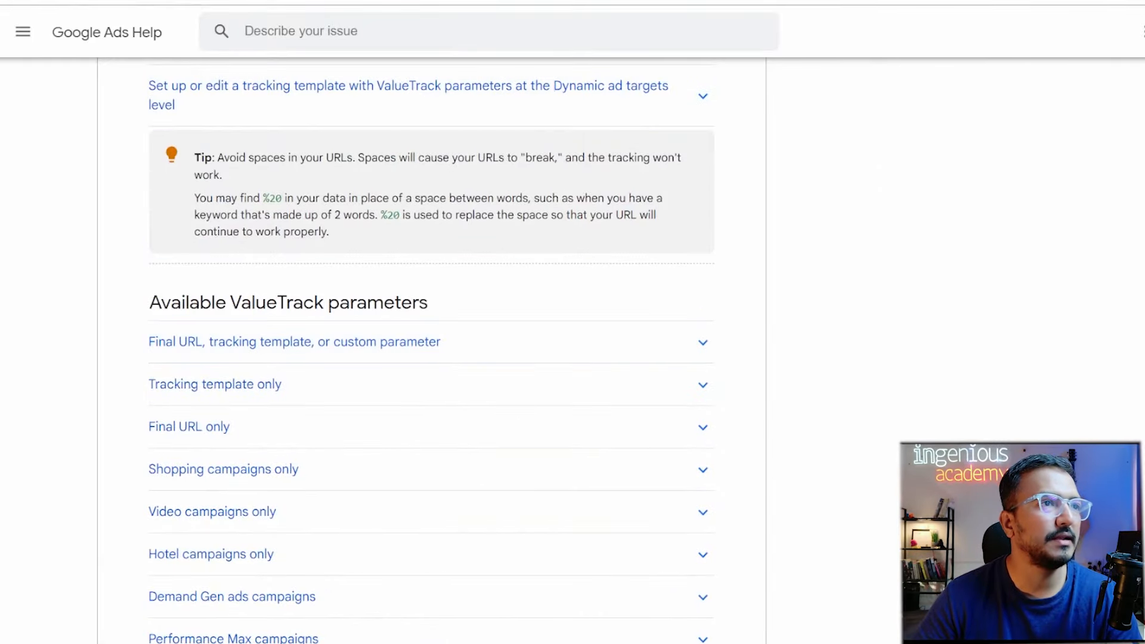
{"action": "key", "text": "ctrl+t"}
Search Google for 'parameter' to read its dictionary definition.
{"action": "type", "text": "parame"}
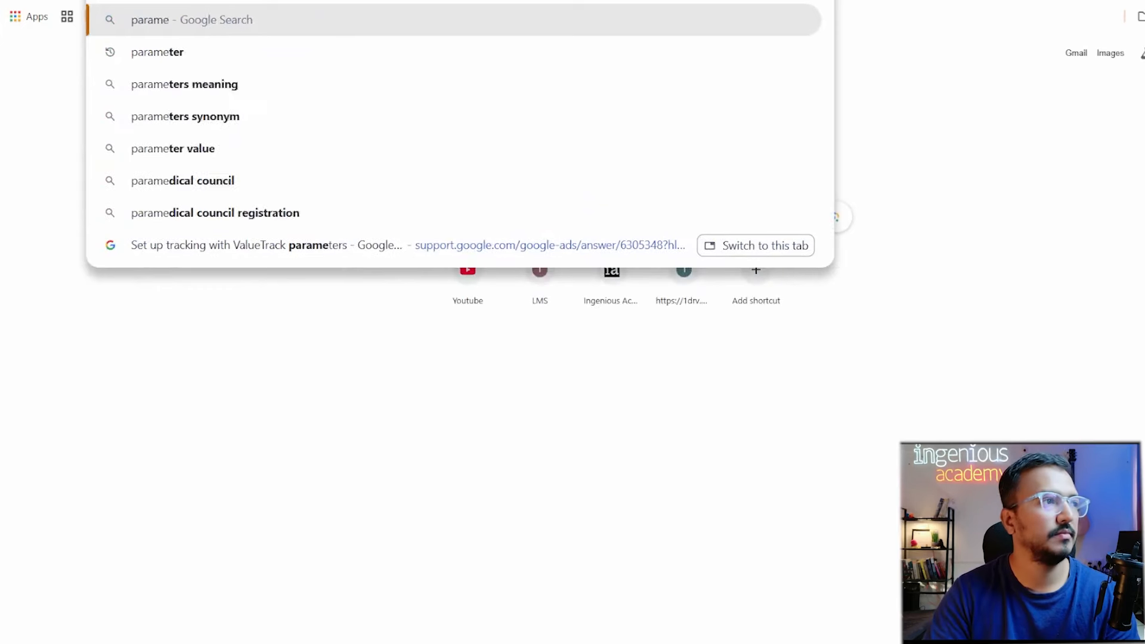
{"action": "type", "text": "ter"}
{"action": "key", "text": "Return"}
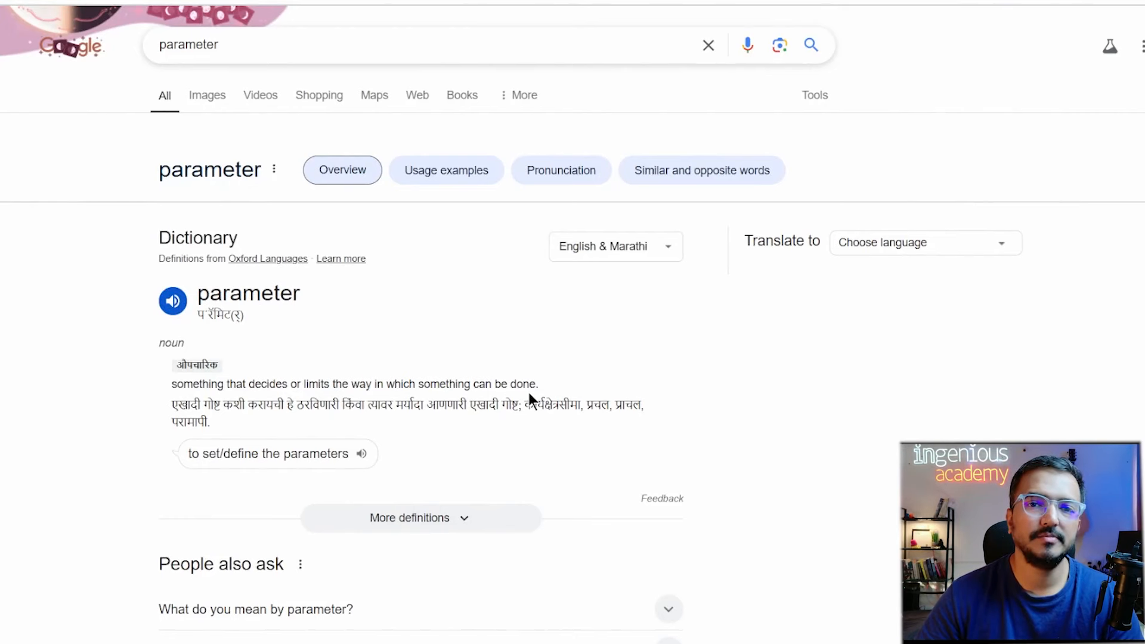
{"action": "key", "text": "ctrl+t"}
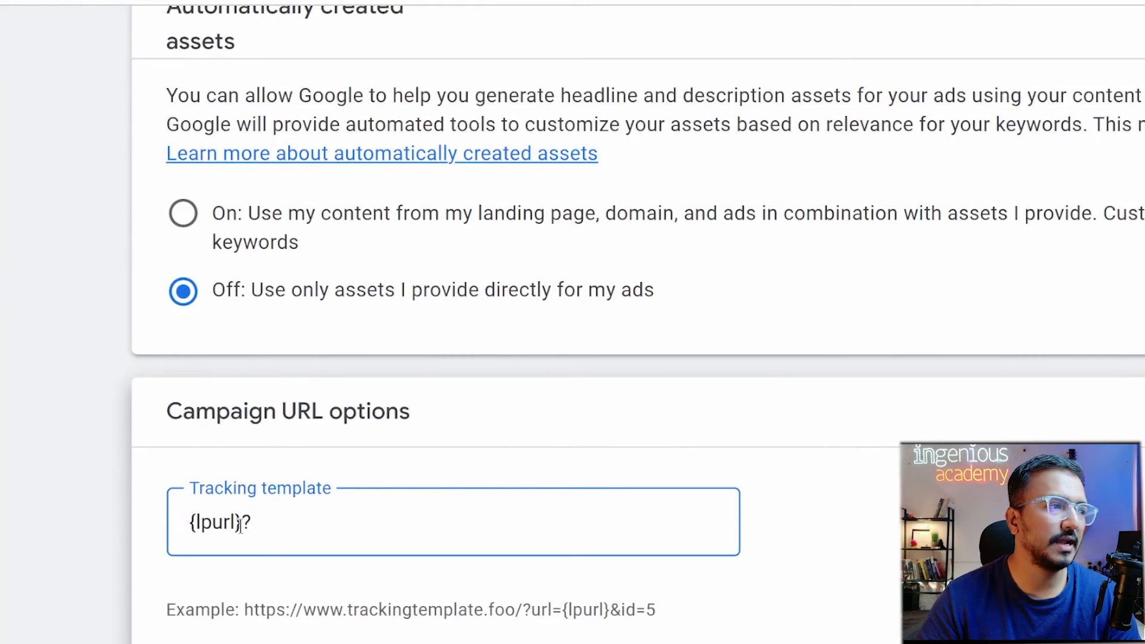
Review the {lpurl}? tracking template and custom parameter fields in the campaign's URL options.
{"action": "left_click_drag", "start_coordinate": [240, 524], "coordinate": [151, 521]}
{"action": "left_click", "coordinate": [357, 531]}
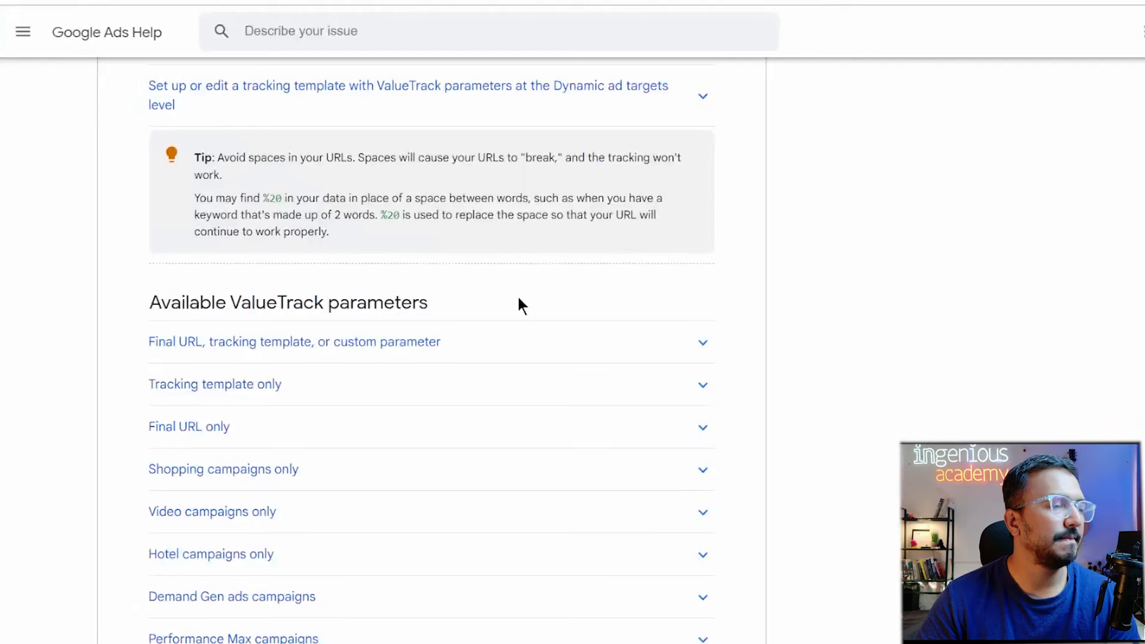
{"action": "left_click_drag", "start_coordinate": [149, 302], "coordinate": [432, 322]}
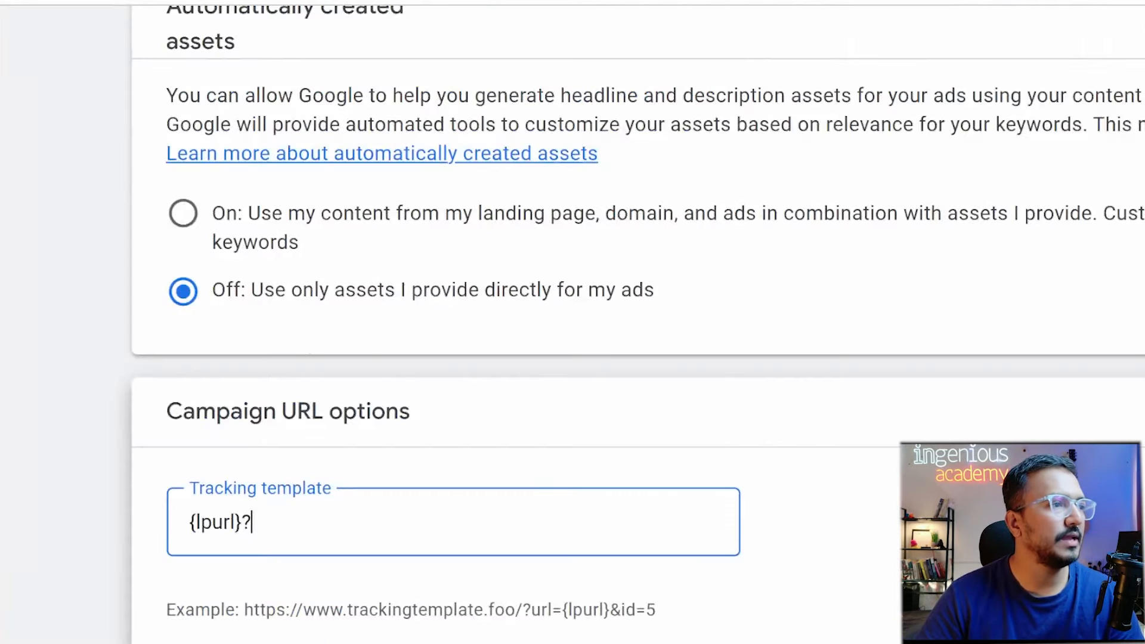
{"action": "scroll", "coordinate": [370, 587], "scroll_direction": "down", "scroll_amount": 3}
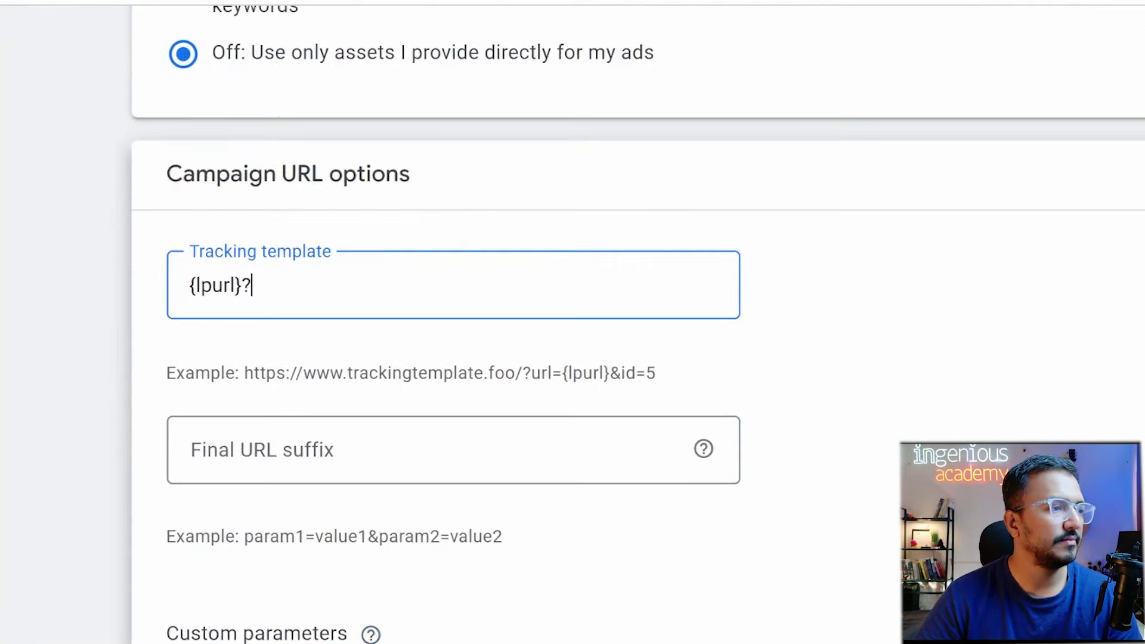
{"action": "left_click", "coordinate": [270, 606]}
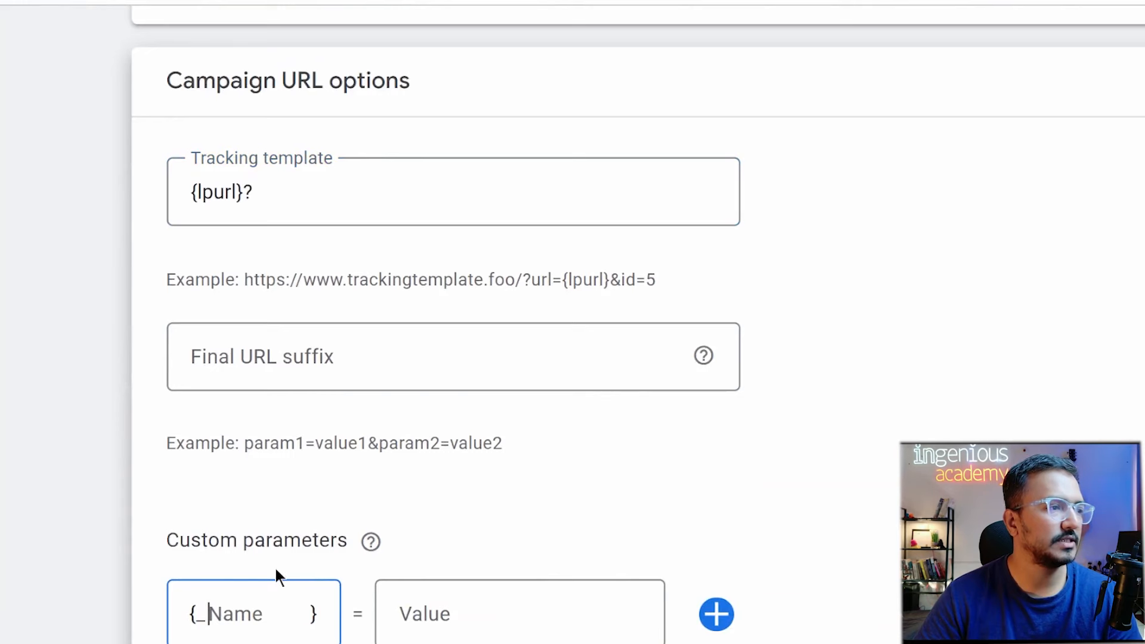
{"action": "left_click", "coordinate": [289, 199]}
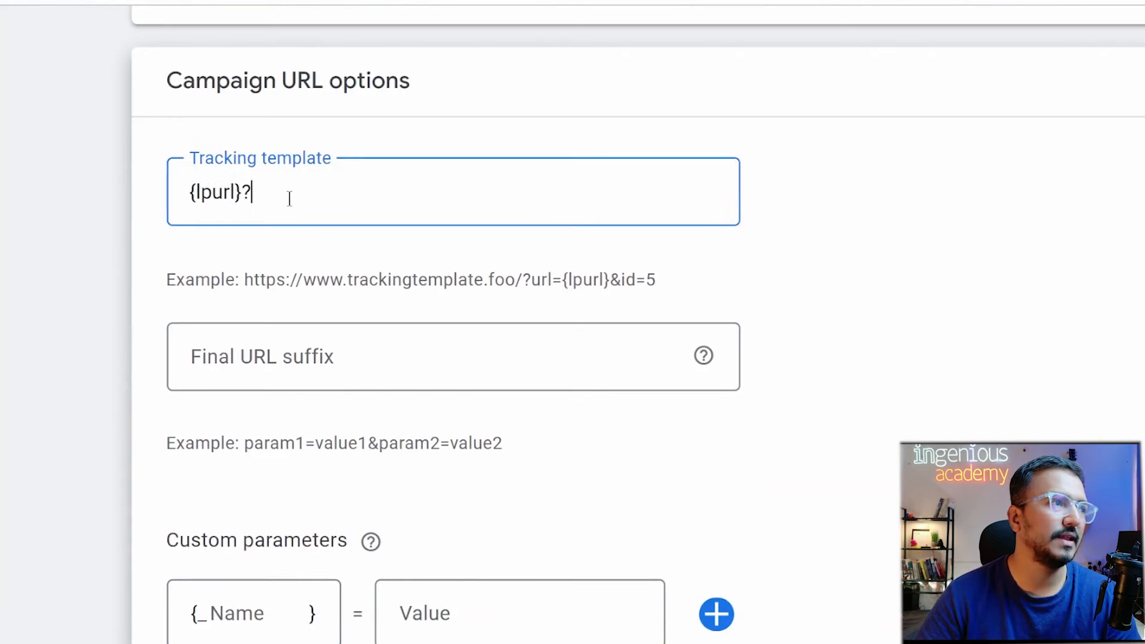
{"action": "scroll", "coordinate": [289, 198], "scroll_direction": "up", "scroll_amount": 4}
Expand the 'Final URL, tracking template, or custom parameter' section and scroll through its ValueTrack table.
{"action": "left_click", "coordinate": [468, 2]}
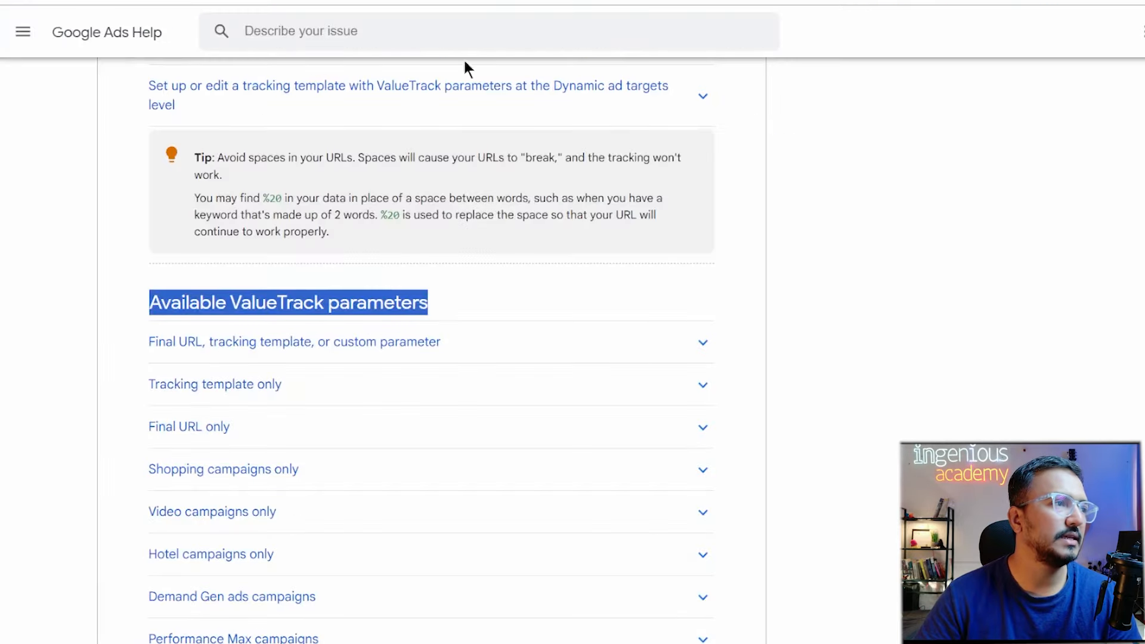
{"action": "left_click", "coordinate": [707, 348]}
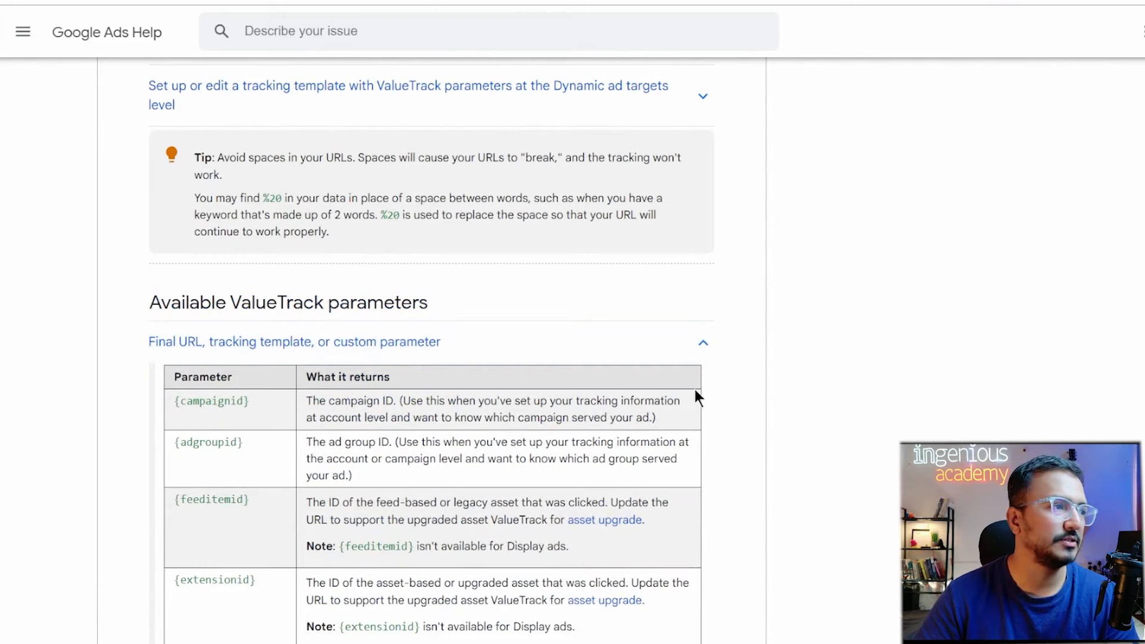
{"action": "left_click_drag", "start_coordinate": [205, 400], "coordinate": [270, 406]}
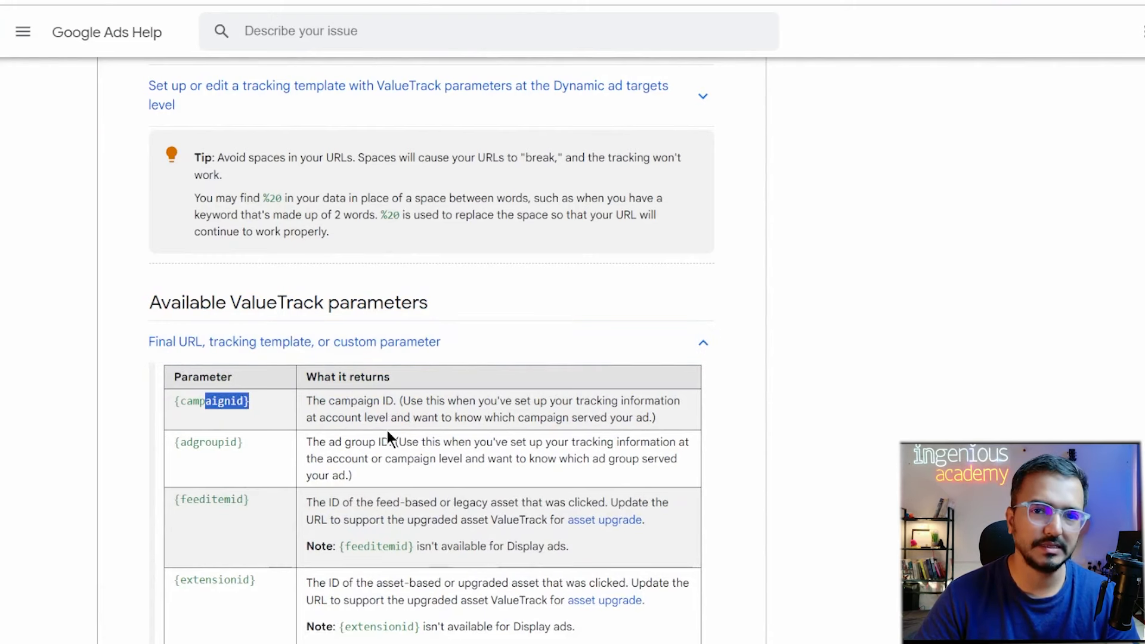
{"action": "scroll", "coordinate": [249, 465], "scroll_direction": "down", "scroll_amount": 1}
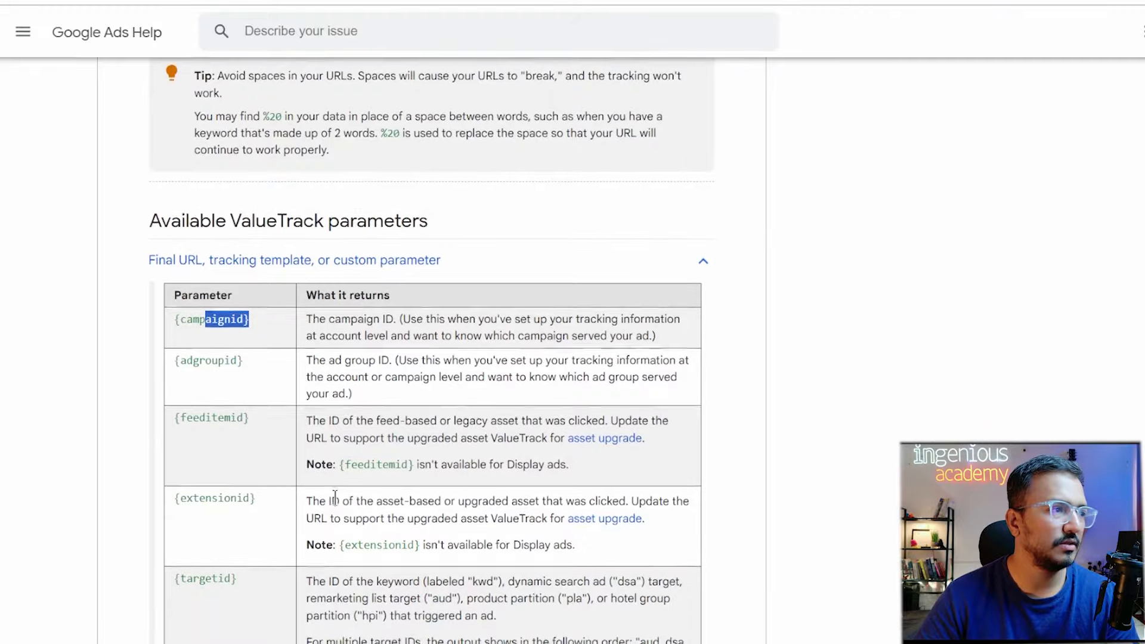
{"action": "scroll", "coordinate": [335, 498], "scroll_direction": "down", "scroll_amount": 5}
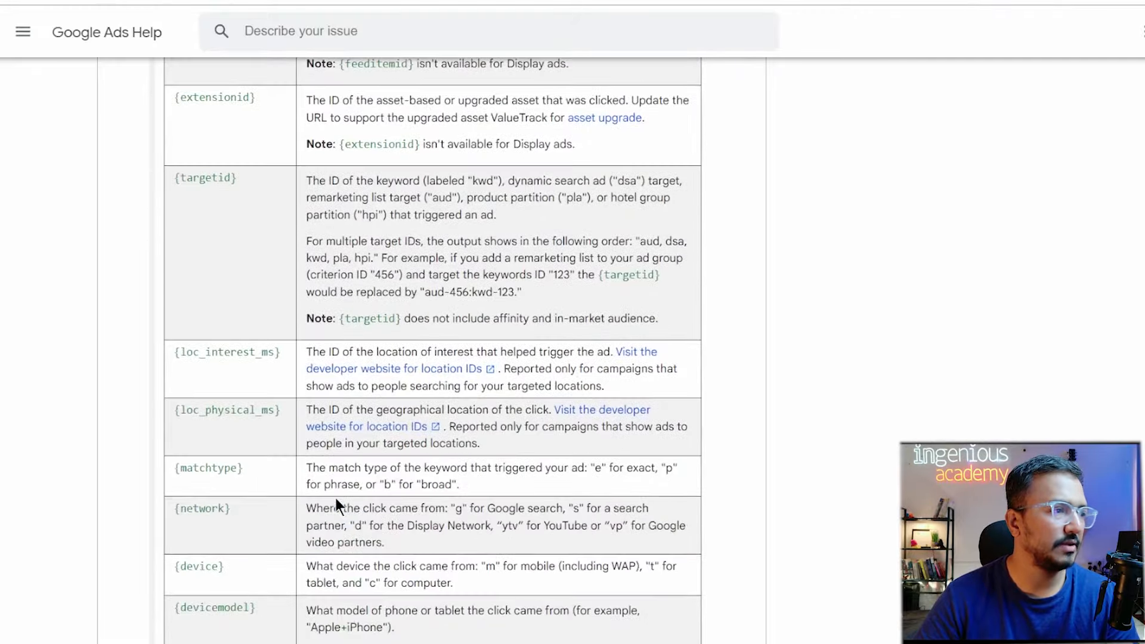
{"action": "scroll", "coordinate": [335, 504], "scroll_direction": "down", "scroll_amount": 2}
{"action": "scroll", "coordinate": [335, 504], "scroll_direction": "up", "scroll_amount": 1}
{"action": "scroll", "coordinate": [335, 498], "scroll_direction": "down", "scroll_amount": 2}
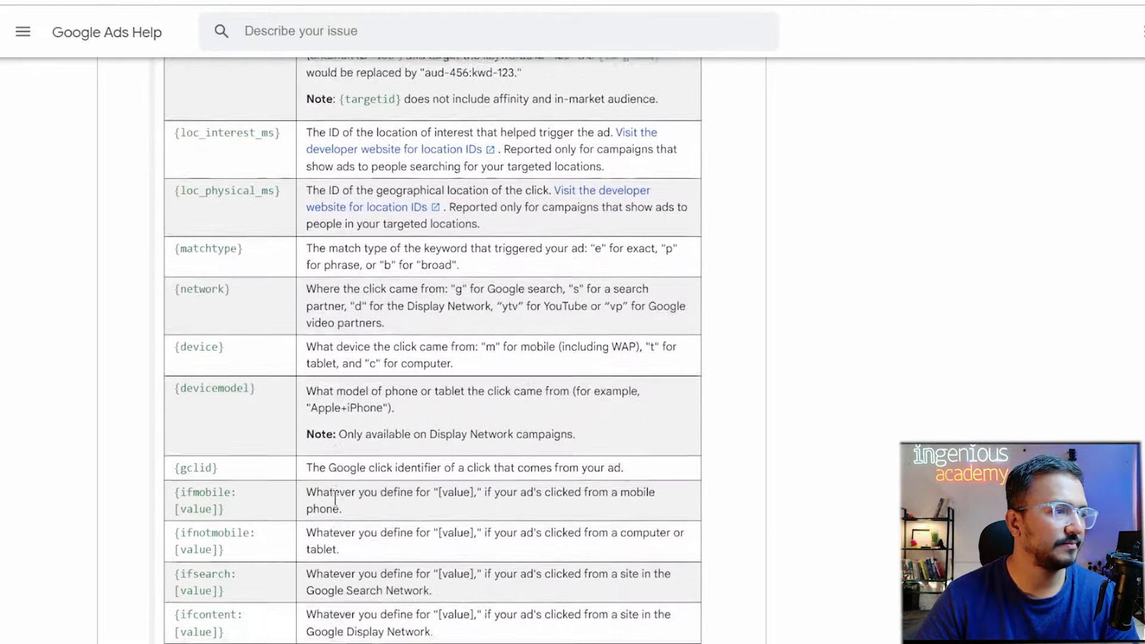
{"action": "scroll", "coordinate": [335, 498], "scroll_direction": "down", "scroll_amount": 3}
{"action": "scroll", "coordinate": [337, 501], "scroll_direction": "up", "scroll_amount": 2}
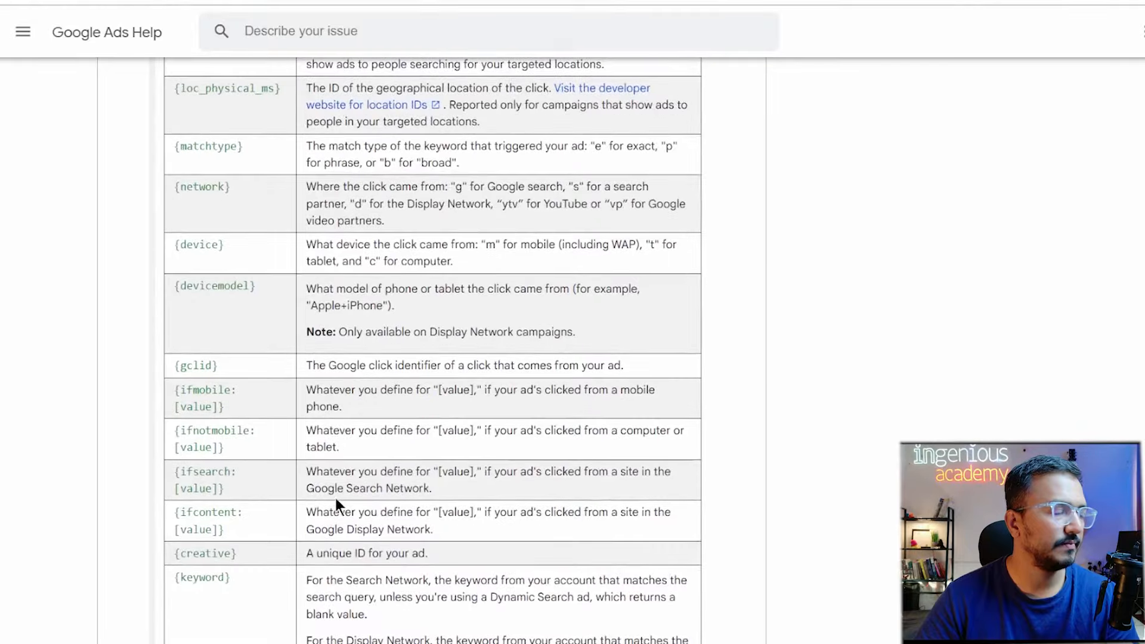
{"action": "scroll", "coordinate": [335, 499], "scroll_direction": "down", "scroll_amount": 6}
{"action": "scroll", "coordinate": [335, 497], "scroll_direction": "up", "scroll_amount": 1}
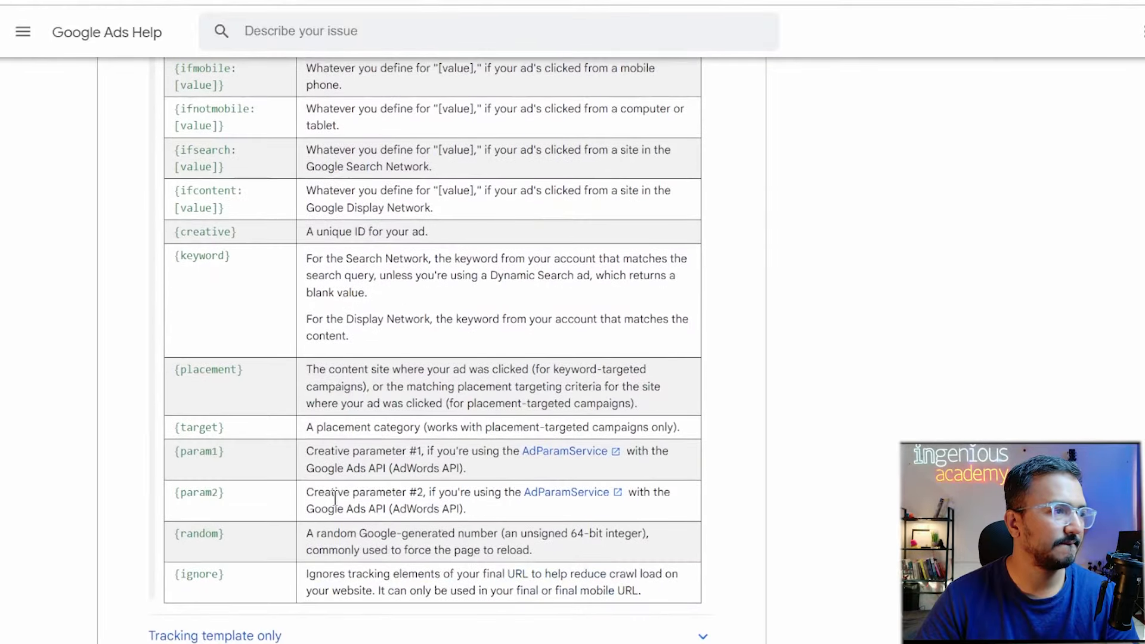
{"action": "scroll", "coordinate": [335, 497], "scroll_direction": "up", "scroll_amount": 2}
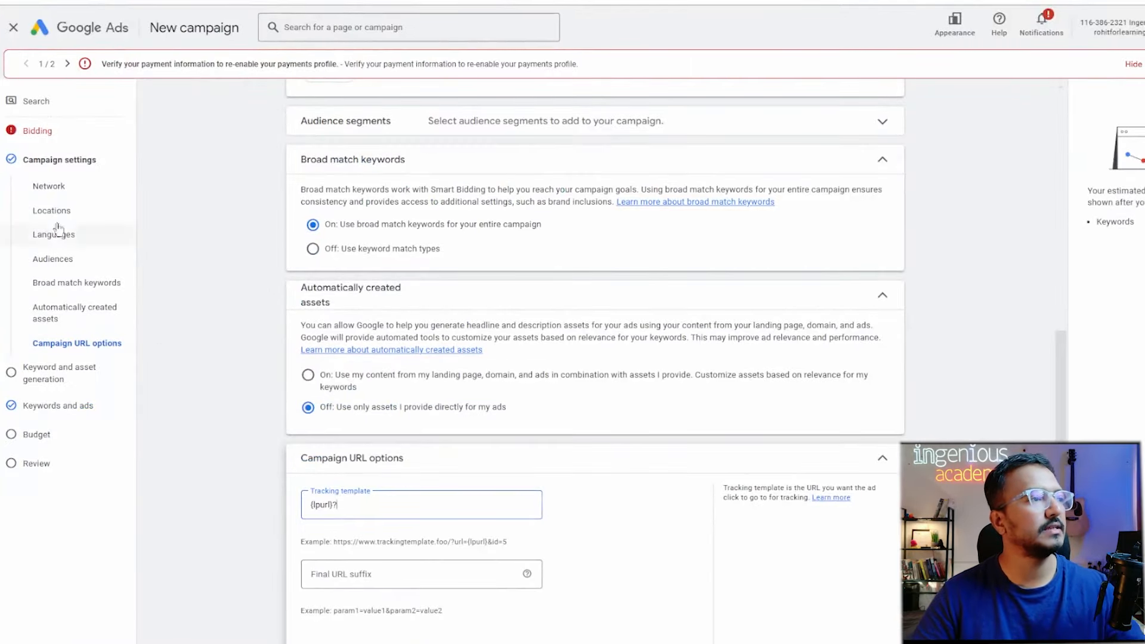
Return to the campaign's Tracking template and place the cursor in its {lpurl}? value.
{"action": "scroll", "coordinate": [381, 274], "scroll_direction": "up", "scroll_amount": 8}
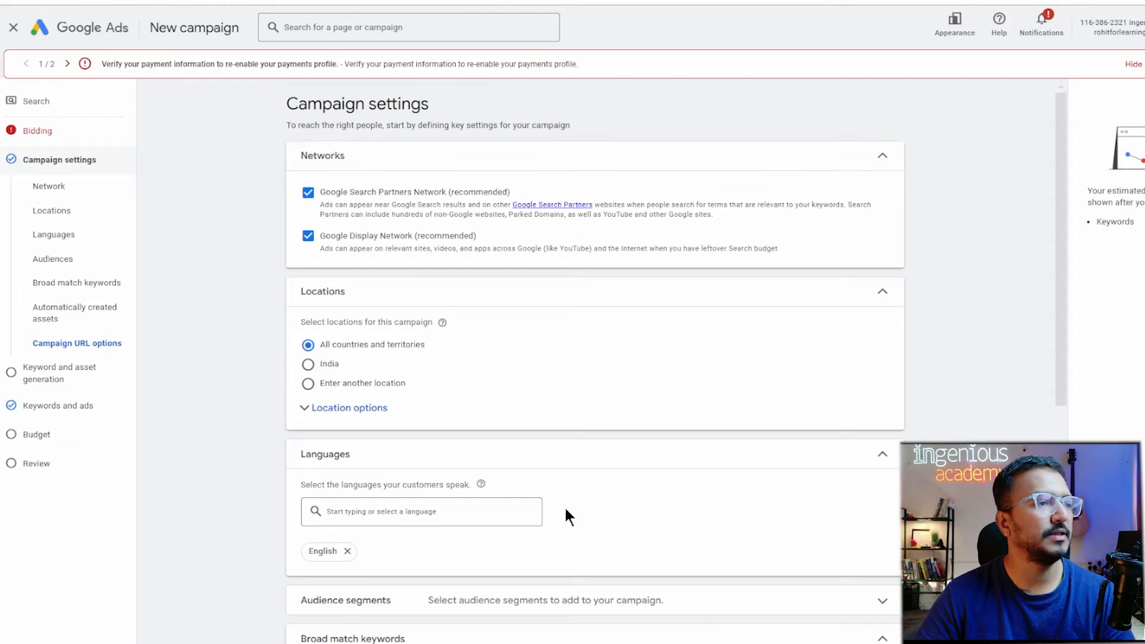
{"action": "scroll", "coordinate": [564, 506], "scroll_direction": "down", "scroll_amount": 10}
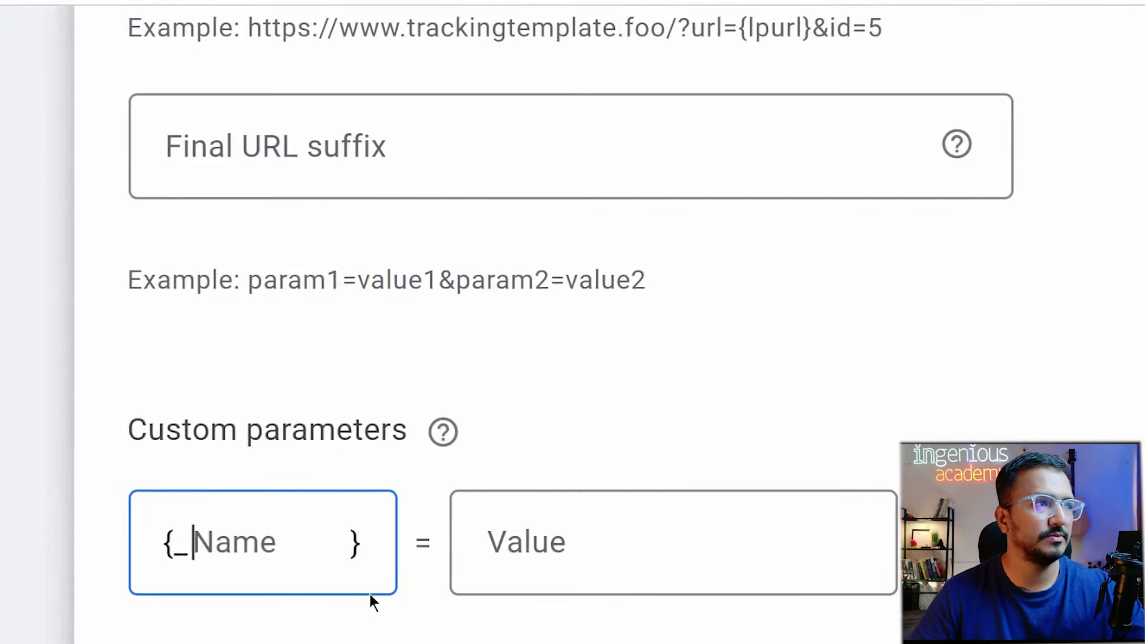
{"action": "scroll", "coordinate": [375, 587], "scroll_direction": "up", "scroll_amount": 3}
{"action": "left_click", "coordinate": [380, 208]}
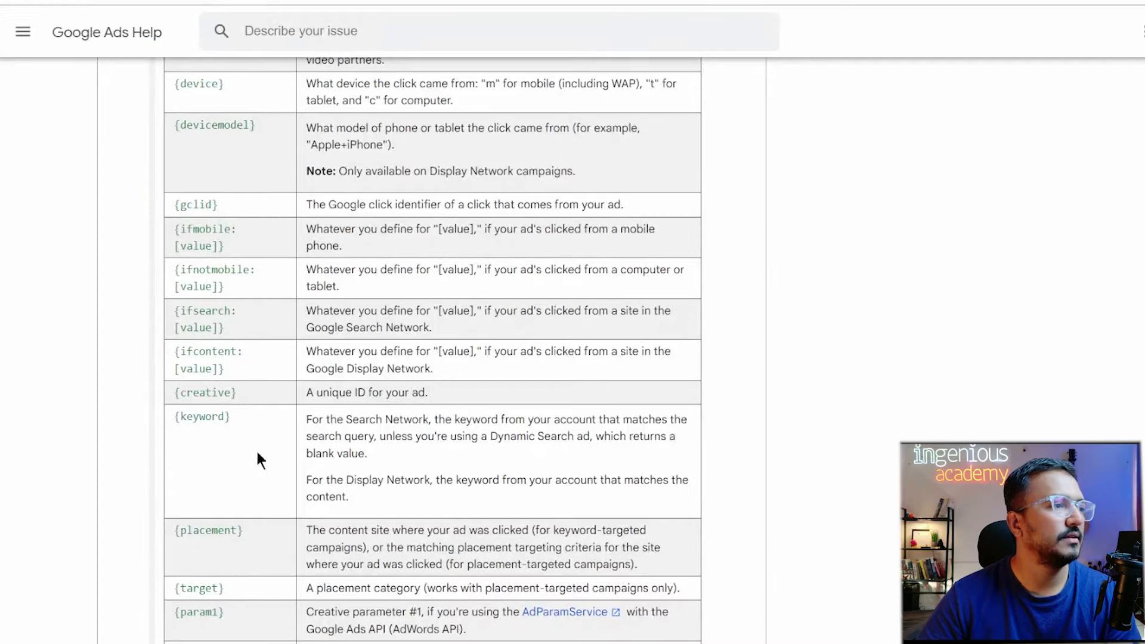
{"action": "scroll", "coordinate": [256, 429], "scroll_direction": "down", "scroll_amount": 3}
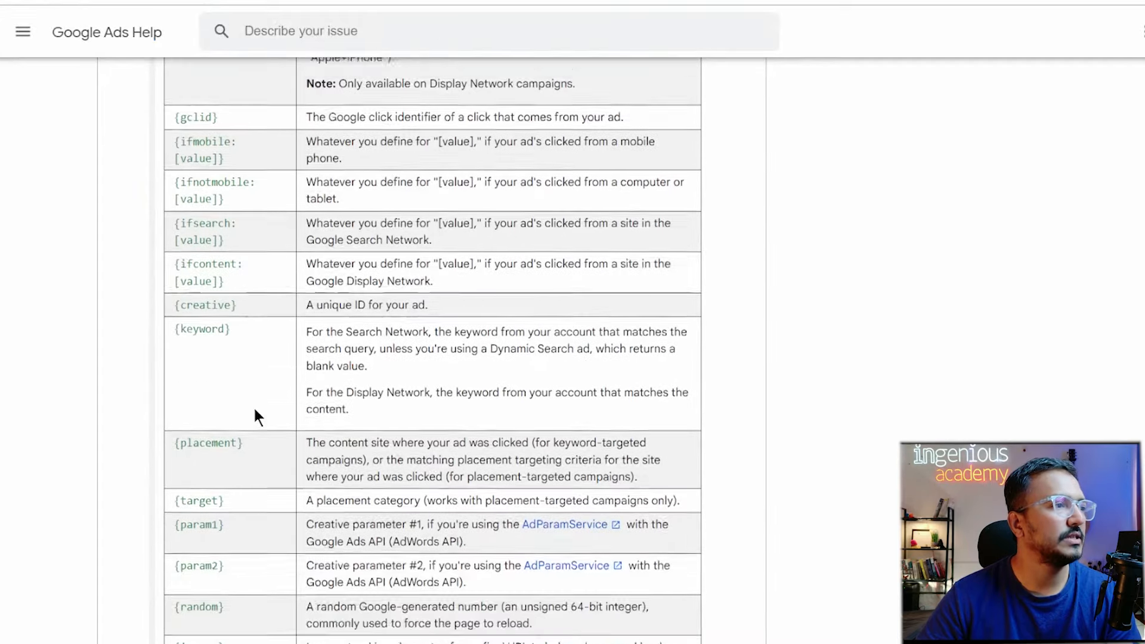
Highlight location, {devicemodel} and {gclid} parameter names while reading the ValueTrack table.
{"action": "scroll", "coordinate": [274, 536], "scroll_direction": "up", "scroll_amount": 5}
{"action": "scroll", "coordinate": [263, 553], "scroll_direction": "up", "scroll_amount": 3}
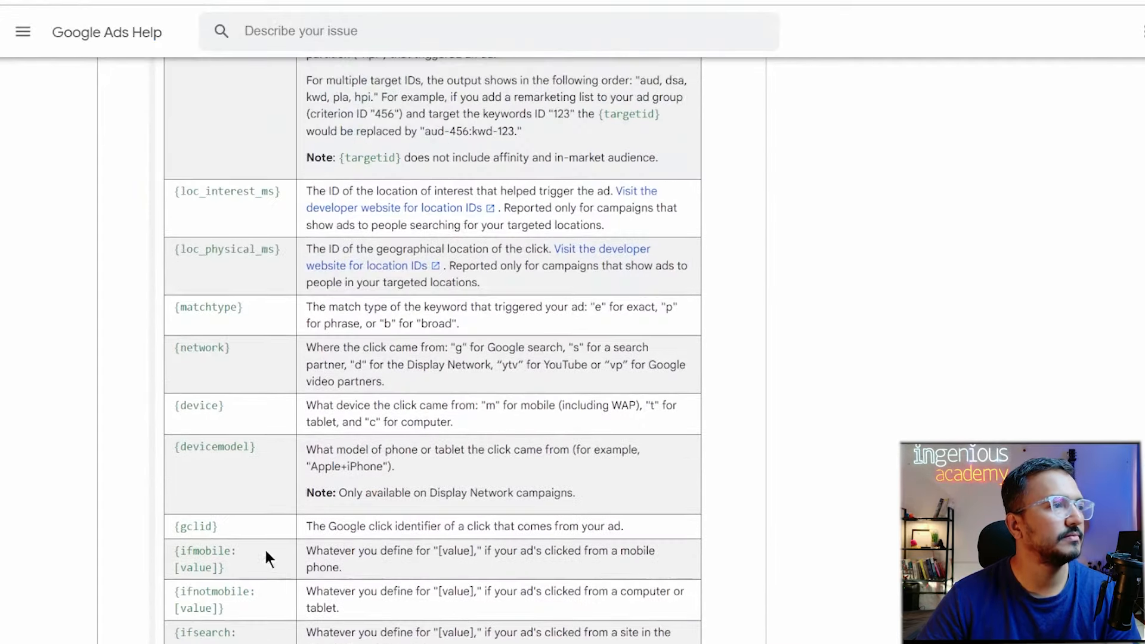
{"action": "left_click_drag", "start_coordinate": [214, 191], "coordinate": [285, 191]}
{"action": "left_click_drag", "start_coordinate": [224, 249], "coordinate": [273, 249]}
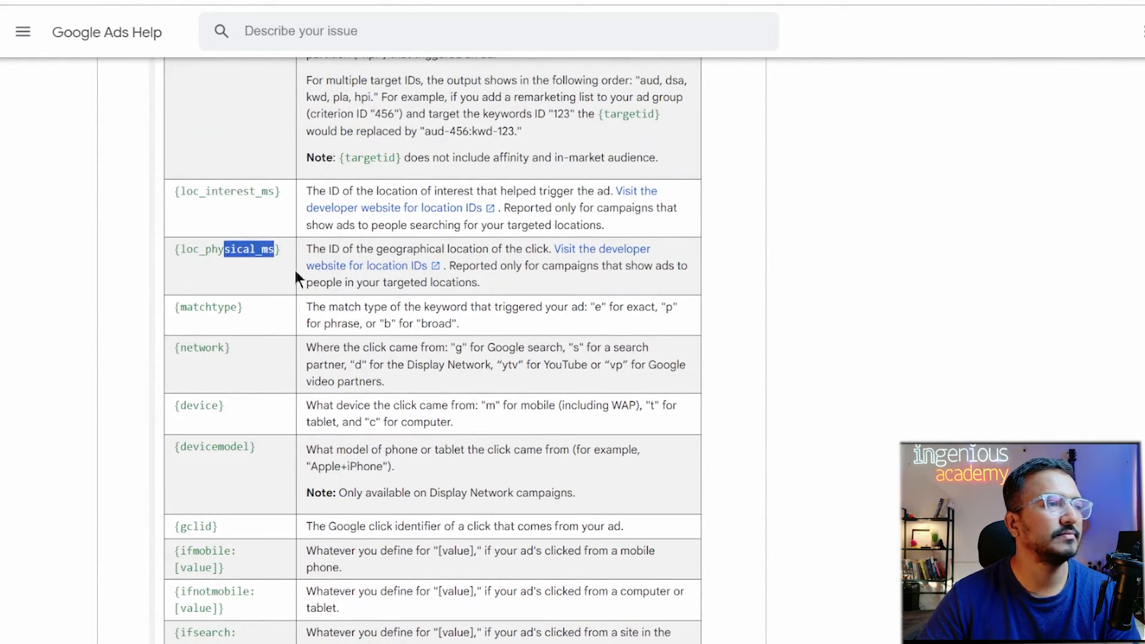
{"action": "left_click", "coordinate": [198, 353]}
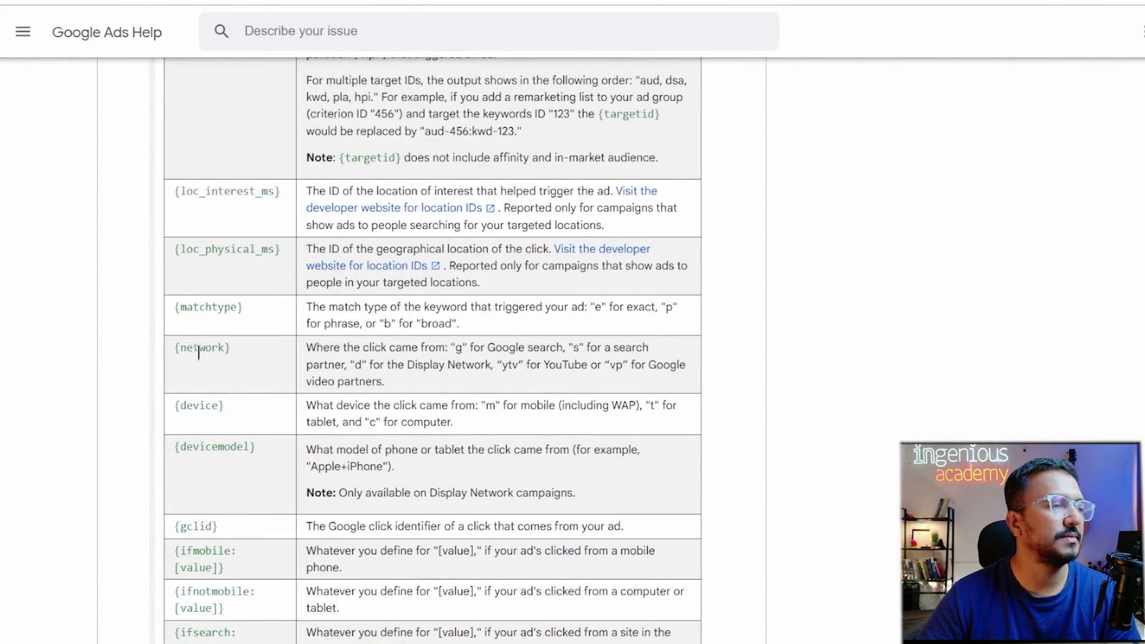
{"action": "left_click", "coordinate": [192, 414]}
{"action": "left_click_drag", "start_coordinate": [217, 448], "coordinate": [256, 448]}
{"action": "left_click_drag", "start_coordinate": [199, 526], "coordinate": [249, 524]}
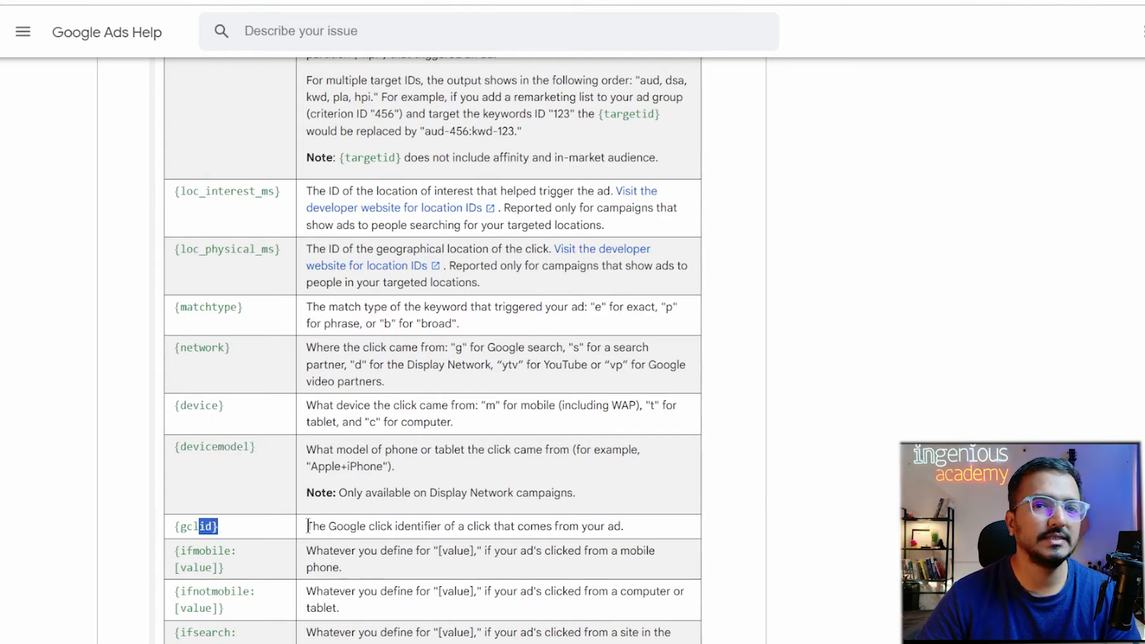
Scroll through the table and select the full {loc_physical_ms} parameter for copying.
{"action": "scroll", "coordinate": [247, 503], "scroll_direction": "down", "scroll_amount": 1}
{"action": "scroll", "coordinate": [283, 566], "scroll_direction": "down", "scroll_amount": 1}
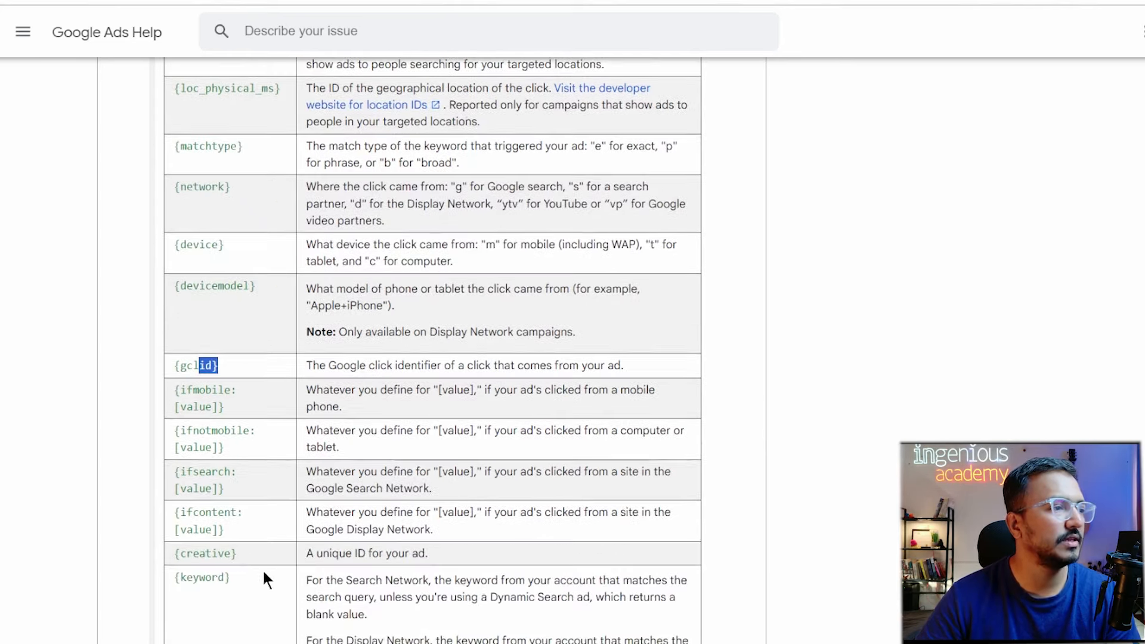
{"action": "scroll", "coordinate": [235, 623], "scroll_direction": "down", "scroll_amount": 2}
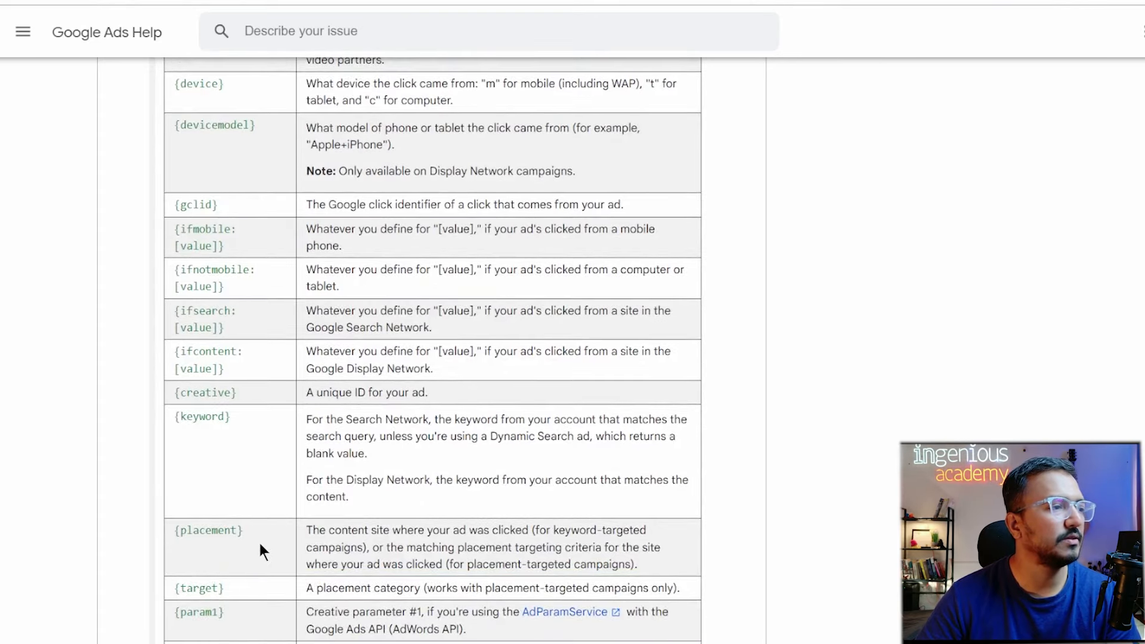
{"action": "scroll", "coordinate": [258, 542], "scroll_direction": "down", "scroll_amount": 2}
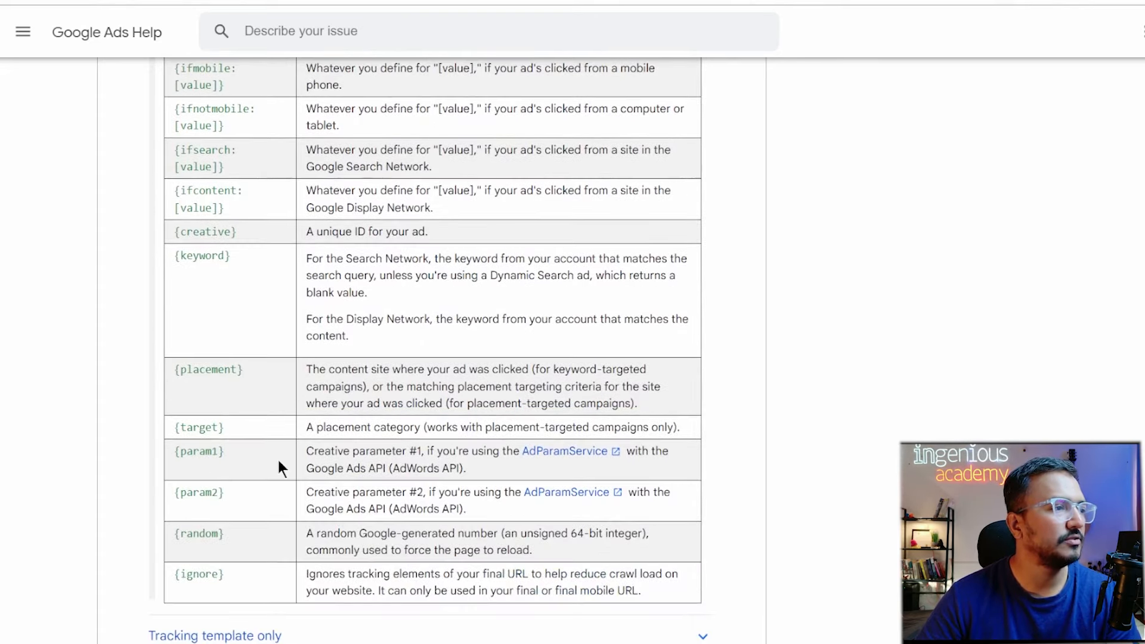
{"action": "scroll", "coordinate": [277, 457], "scroll_direction": "down", "scroll_amount": 1}
{"action": "scroll", "coordinate": [229, 441], "scroll_direction": "up", "scroll_amount": 7}
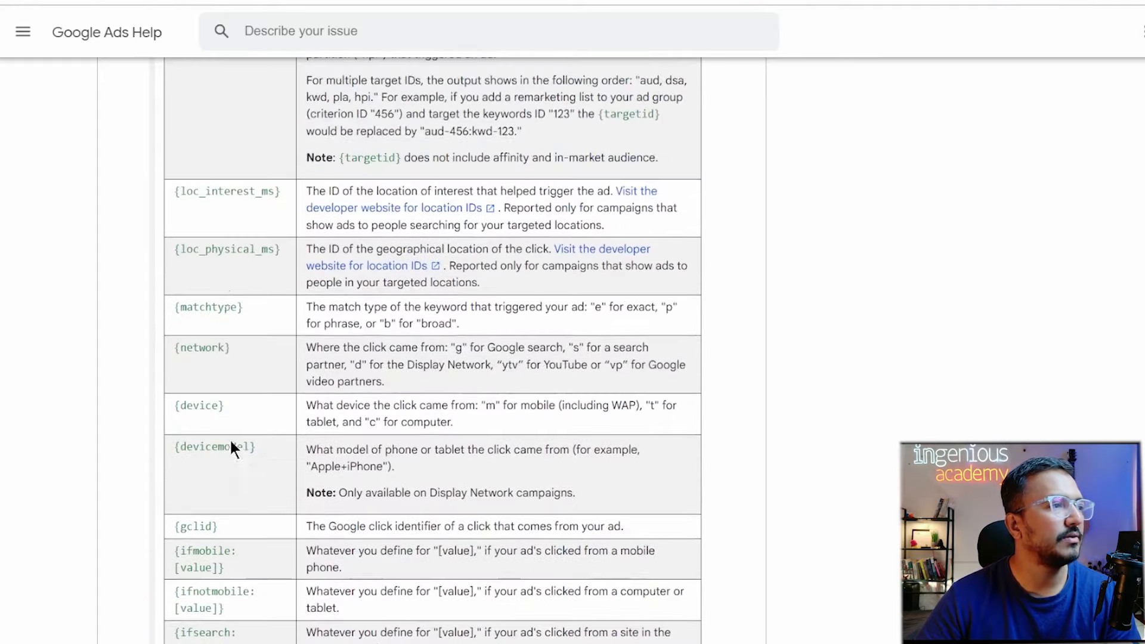
{"action": "left_click_drag", "start_coordinate": [175, 249], "coordinate": [300, 253]}
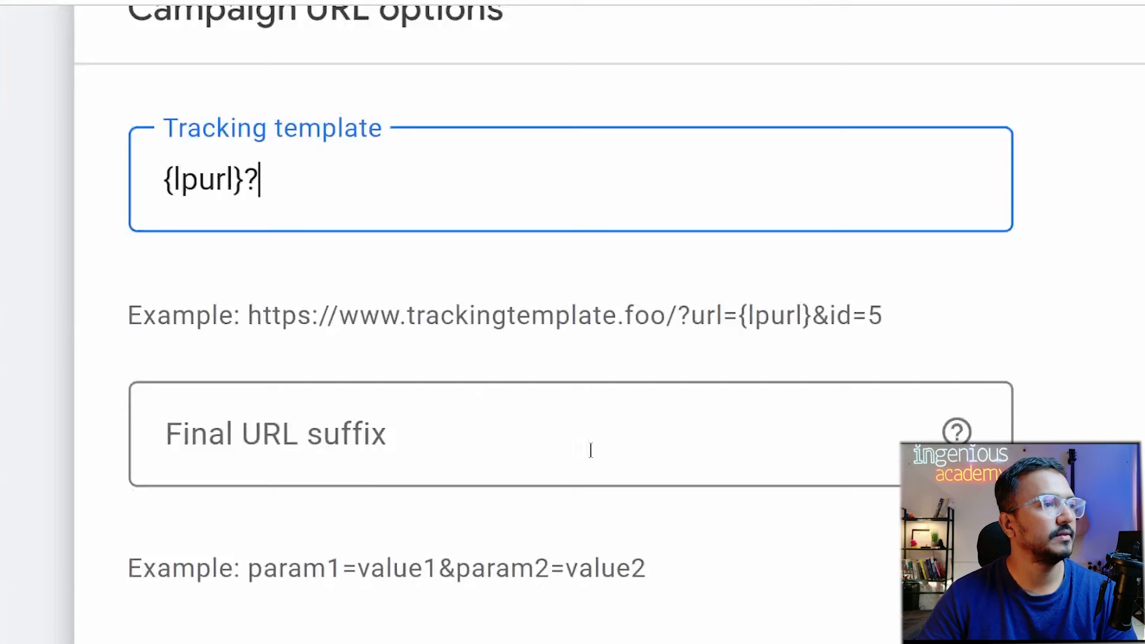
Paste {loc_physical_ms} after {lpurl}? and name it with 'Location=' in front.
{"action": "type", "text": "{loc_physical_ms}"}
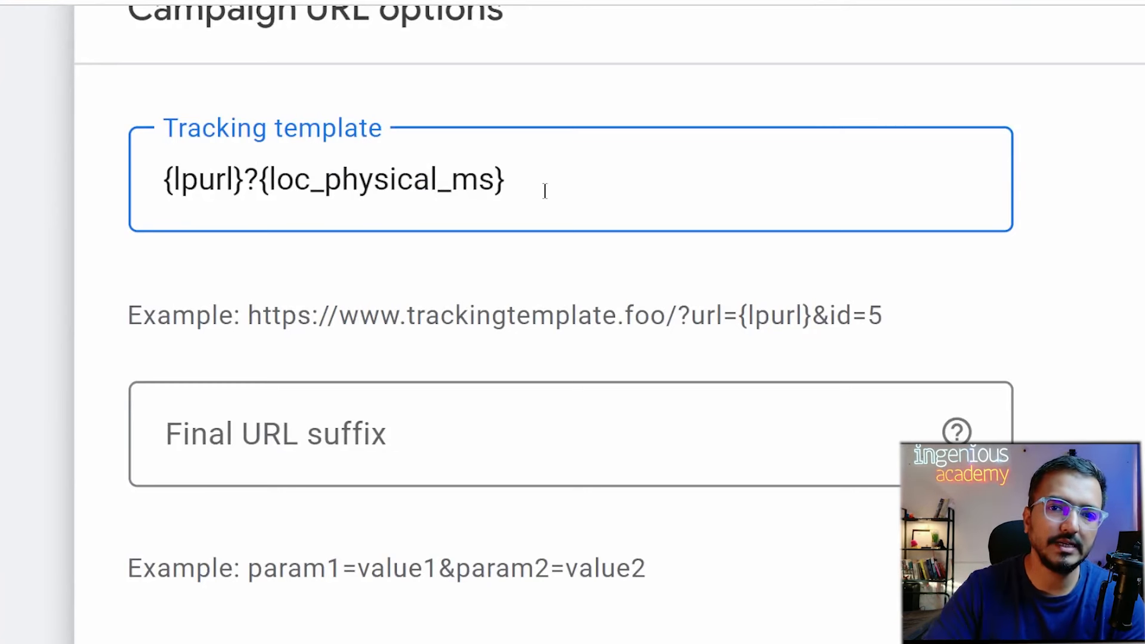
{"action": "left_click", "coordinate": [260, 180]}
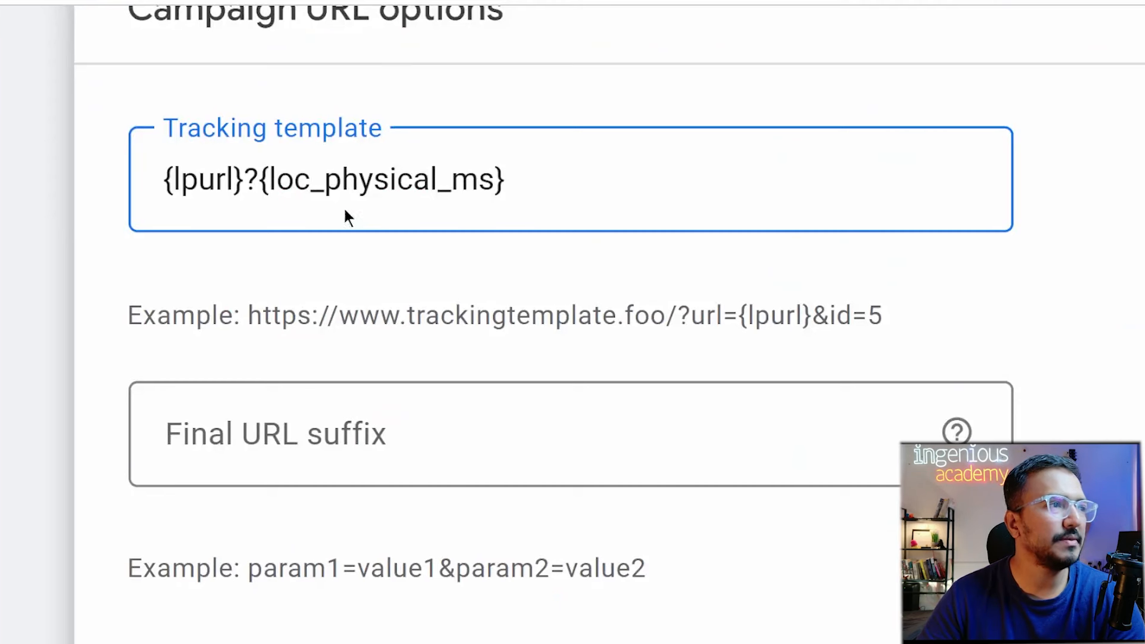
{"action": "type", "text": "Locatio"}
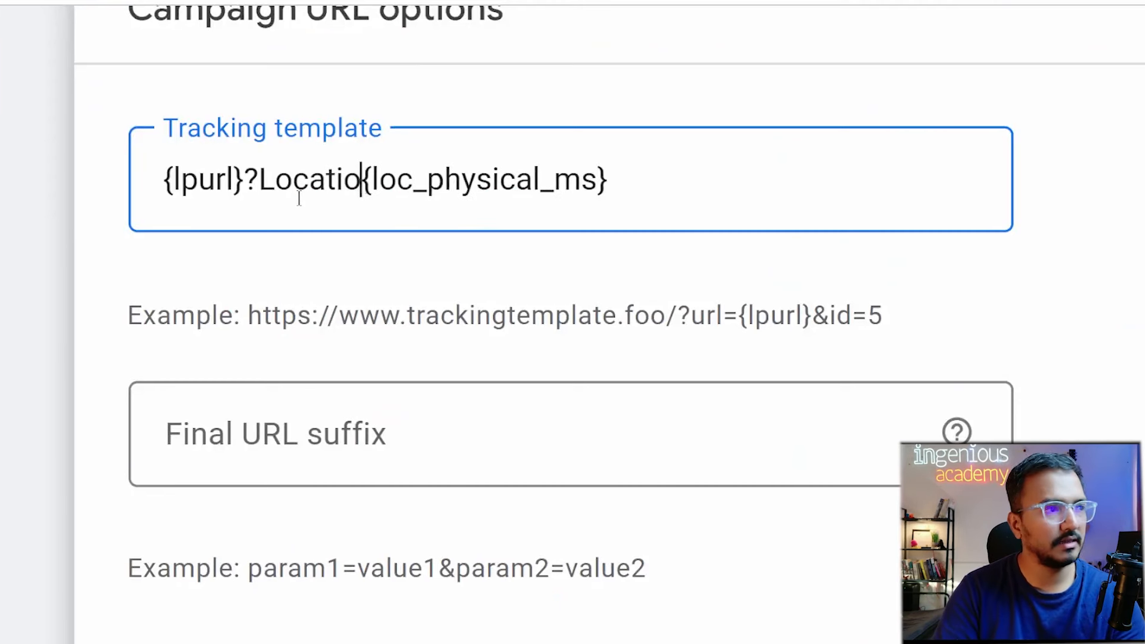
{"action": "type", "text": "n="}
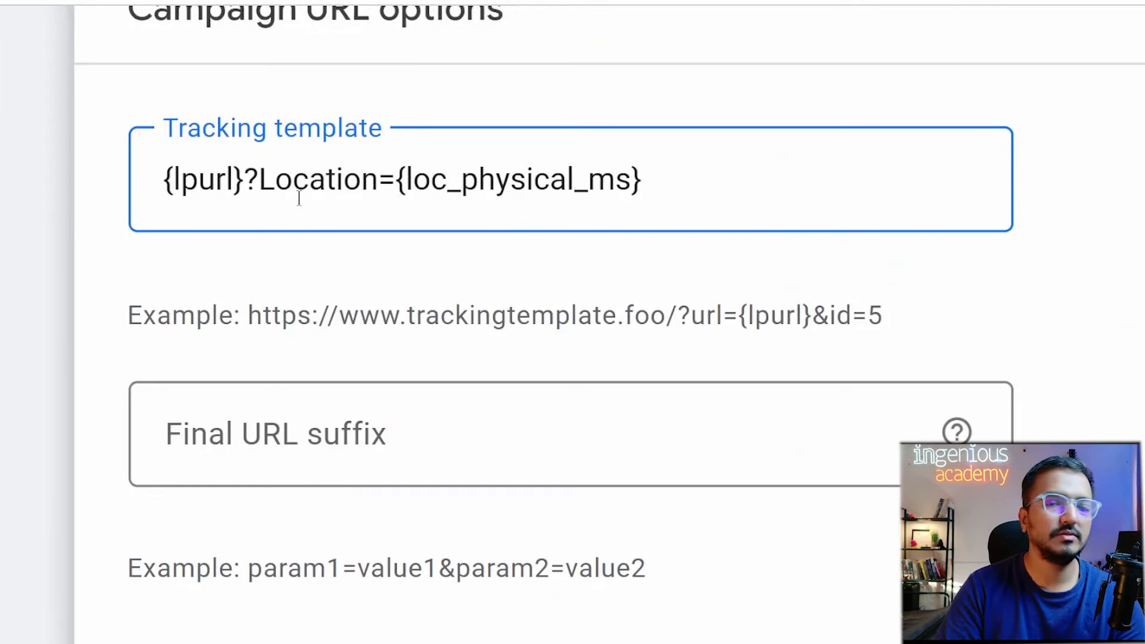
{"action": "key", "text": "Left"}
{"action": "key", "text": "Left"}
{"action": "key", "text": "Right"}
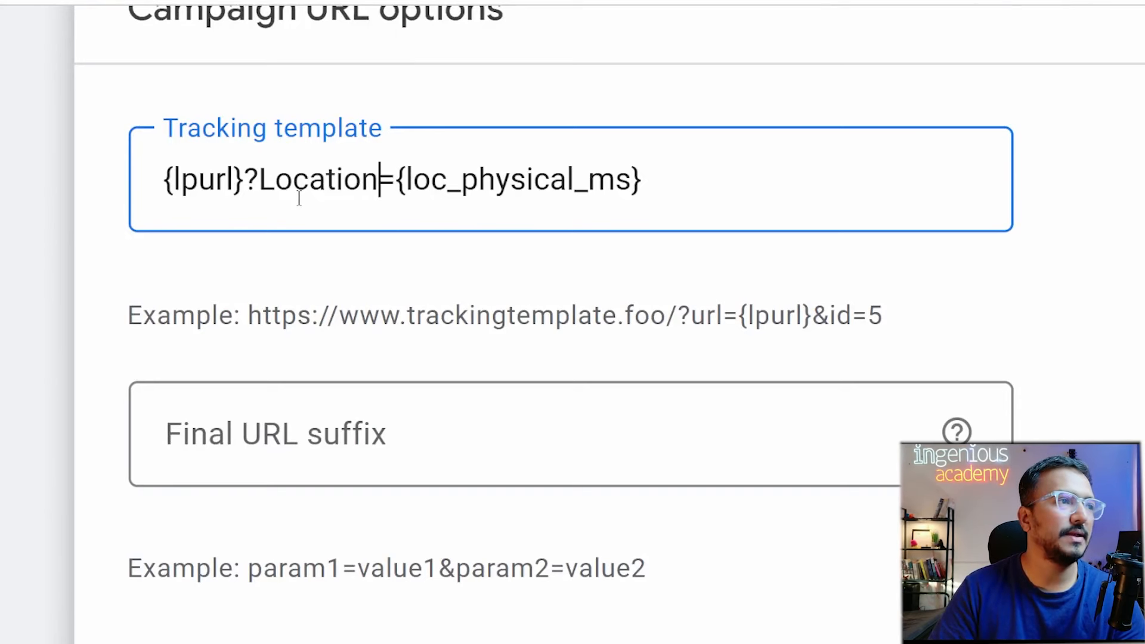
Rename the parameter from Location to khaha_se_aya.
{"action": "double_click", "coordinate": [299, 197]}
{"action": "type", "text": "khase"}
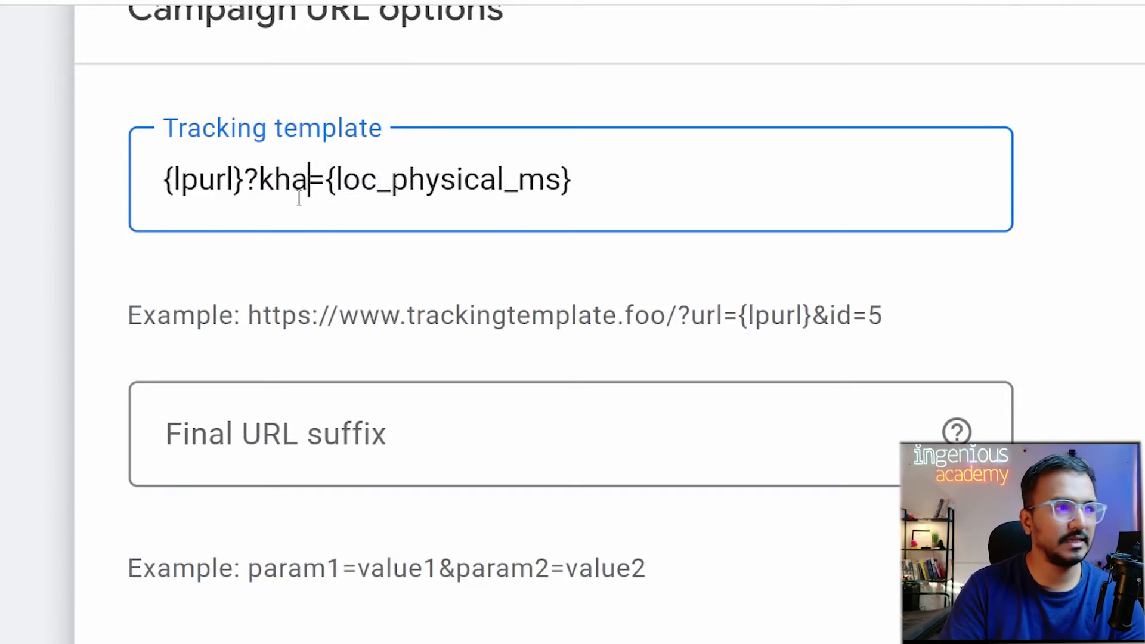
{"action": "key", "text": "BackSpace"}
{"action": "key", "text": "BackSpace"}
{"action": "type", "text": "hase"}
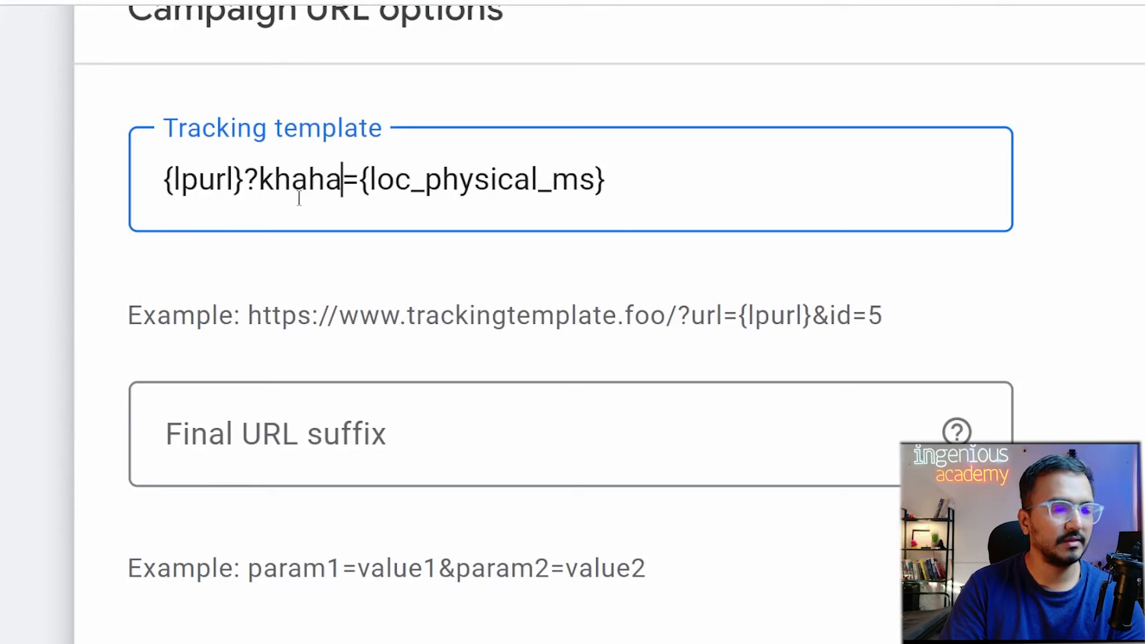
{"action": "key", "text": "BackSpace"}
{"action": "key", "text": "BackSpace"}
{"action": "type", "text": "_se"}
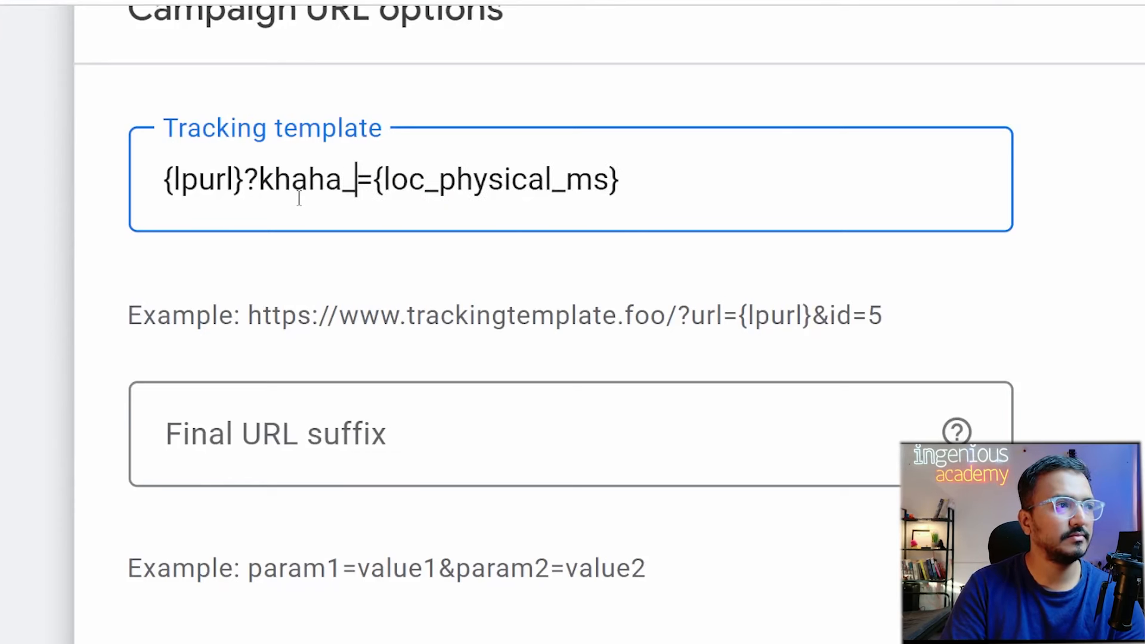
{"action": "type", "text": "_aya"}
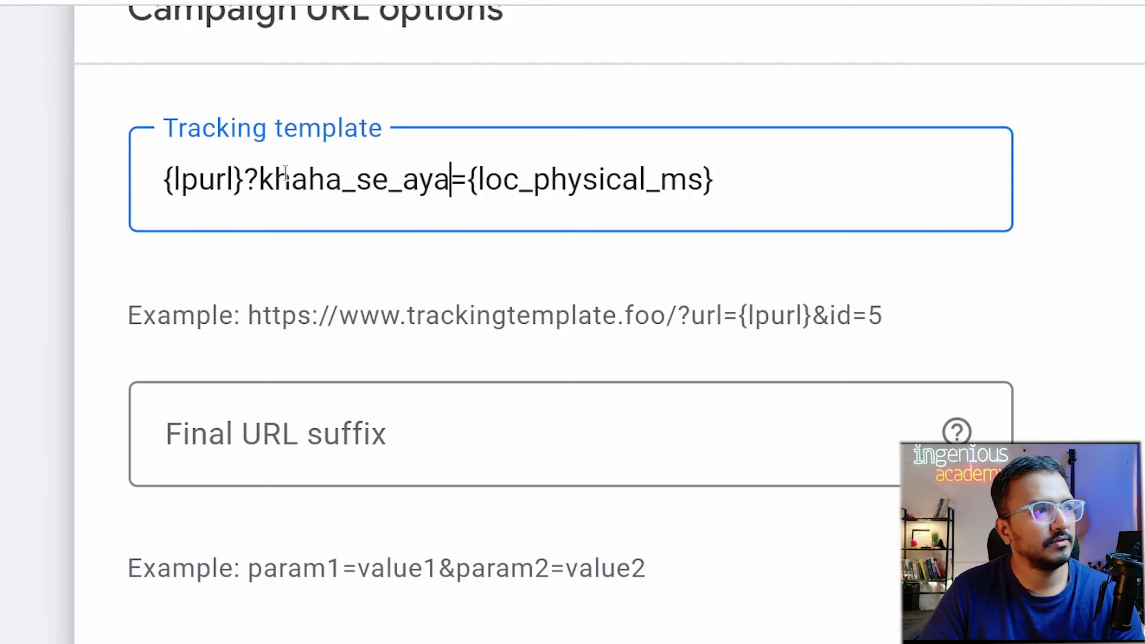
Replace khaha_se_aya with jagah, making the template {lpurl}?jagah={loc_physical_ms}.
{"action": "left_click", "coordinate": [326, 179]}
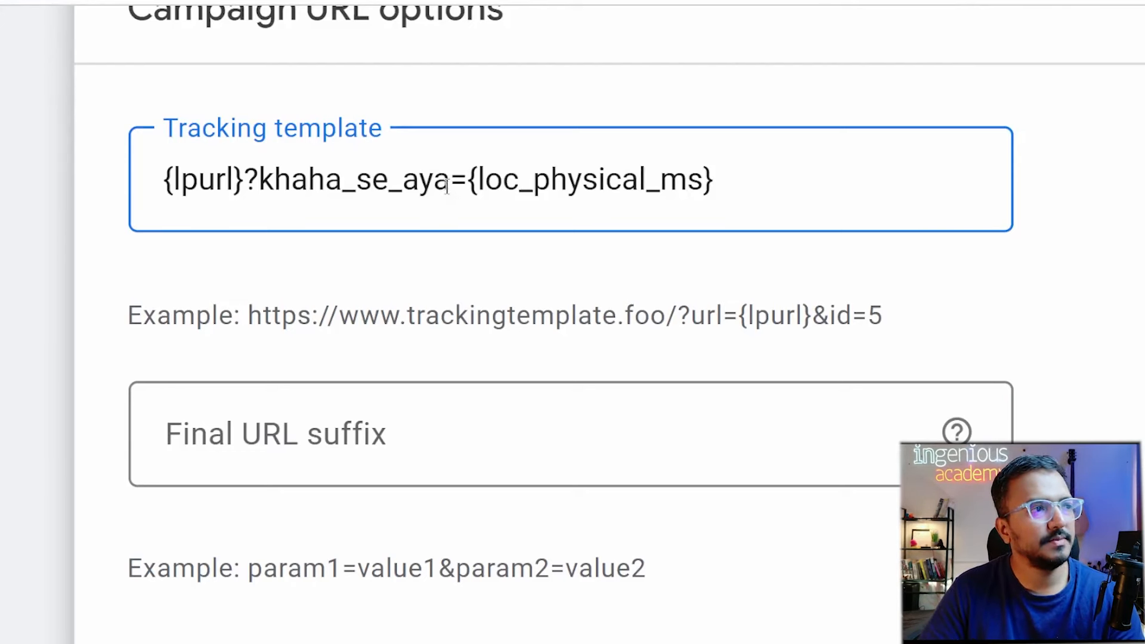
{"action": "left_click_drag", "start_coordinate": [450, 179], "coordinate": [259, 179]}
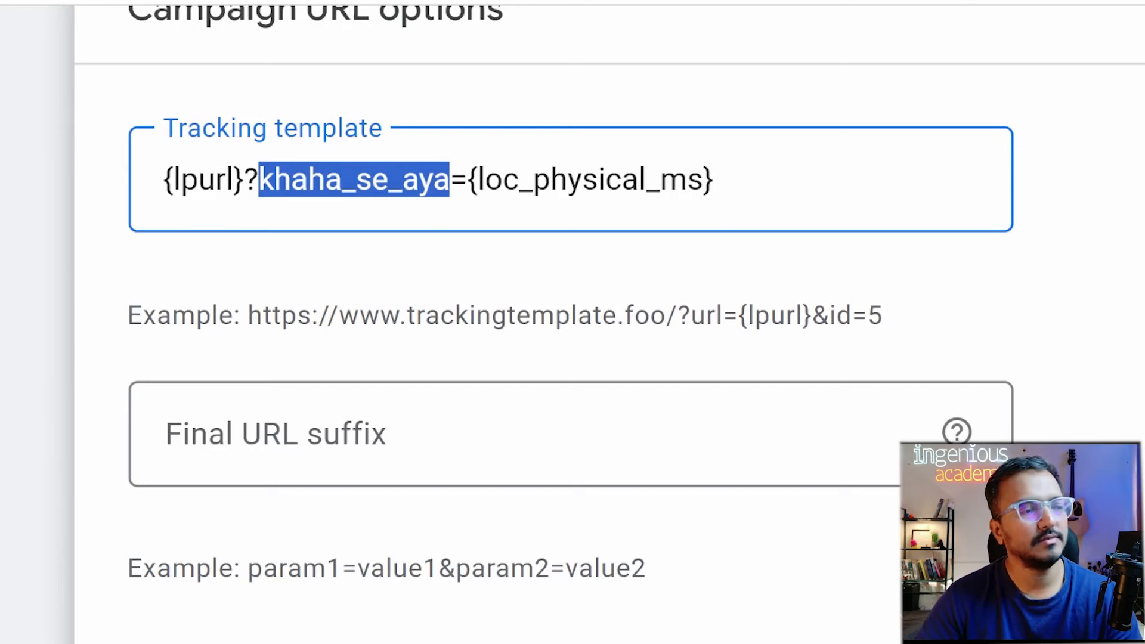
{"action": "key", "text": "BackSpace"}
{"action": "type", "text": "jagah"}
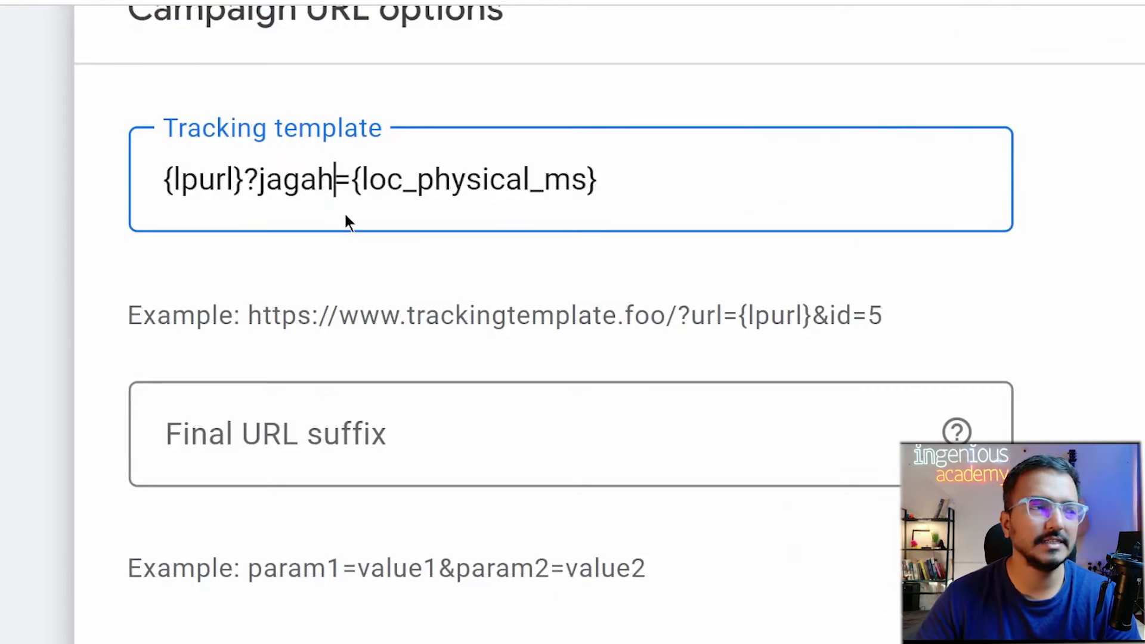
Try a utm_ prefix on jagah, remove it, and restore the ? after {lpurl}.
{"action": "key", "text": "Left"}
{"action": "key", "text": "Left"}
{"action": "key", "text": "Left"}
{"action": "key", "text": "Left"}
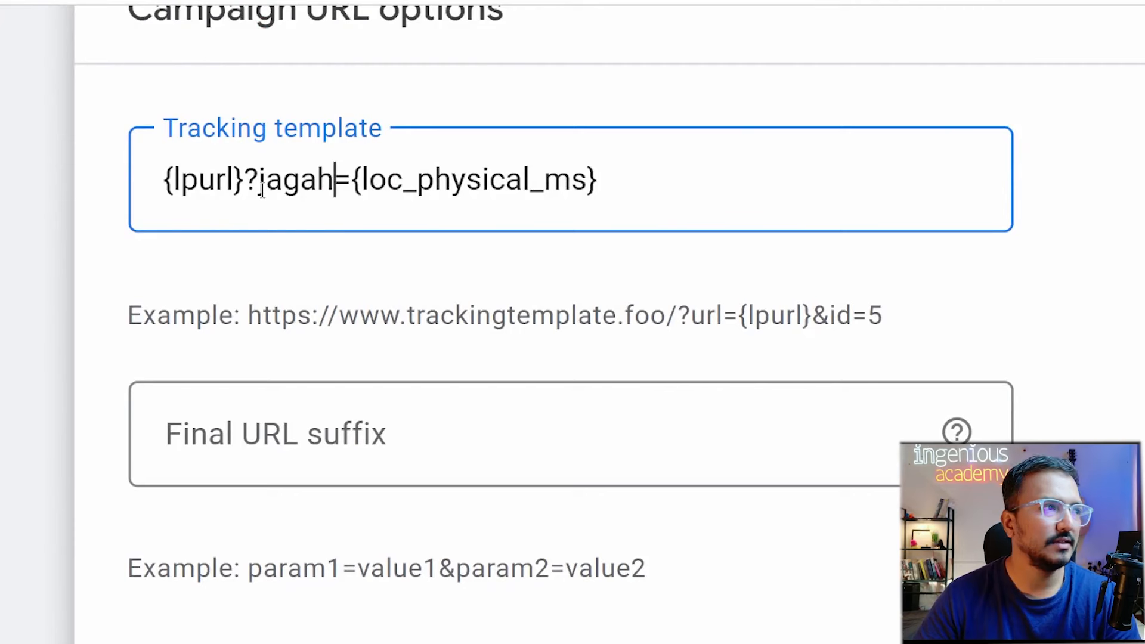
{"action": "key", "text": "Left"}
{"action": "type", "text": "utm_"}
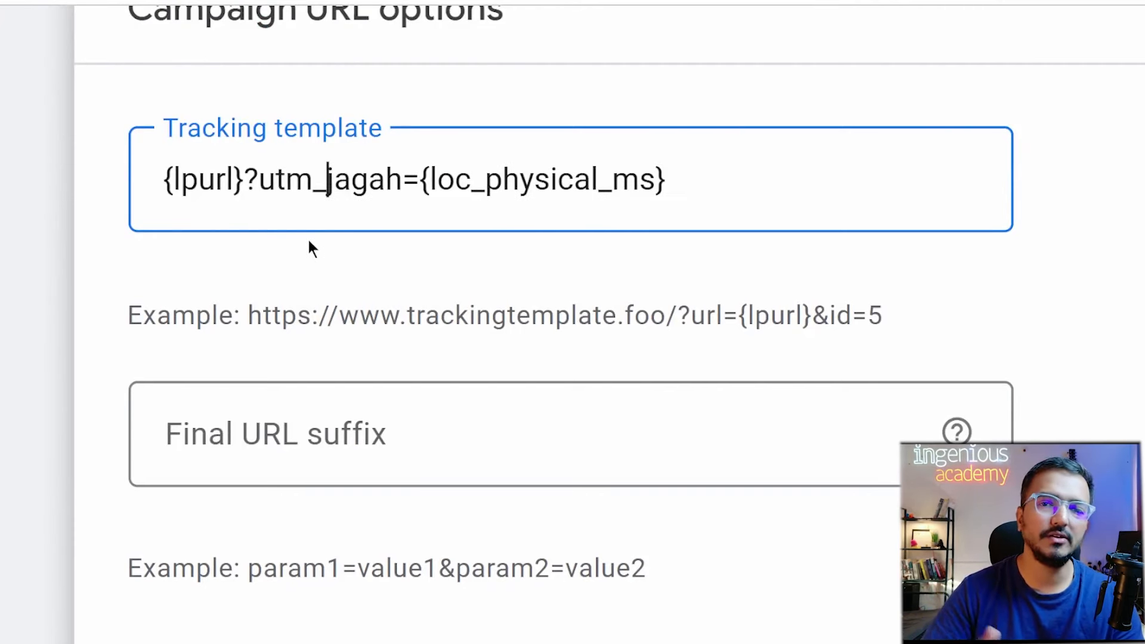
{"action": "key", "text": "BackSpace"}
{"action": "key", "text": "BackSpace"}
{"action": "key", "text": "BackSpace"}
{"action": "key", "text": "BackSpace"}
{"action": "key", "text": "BackSpace"}
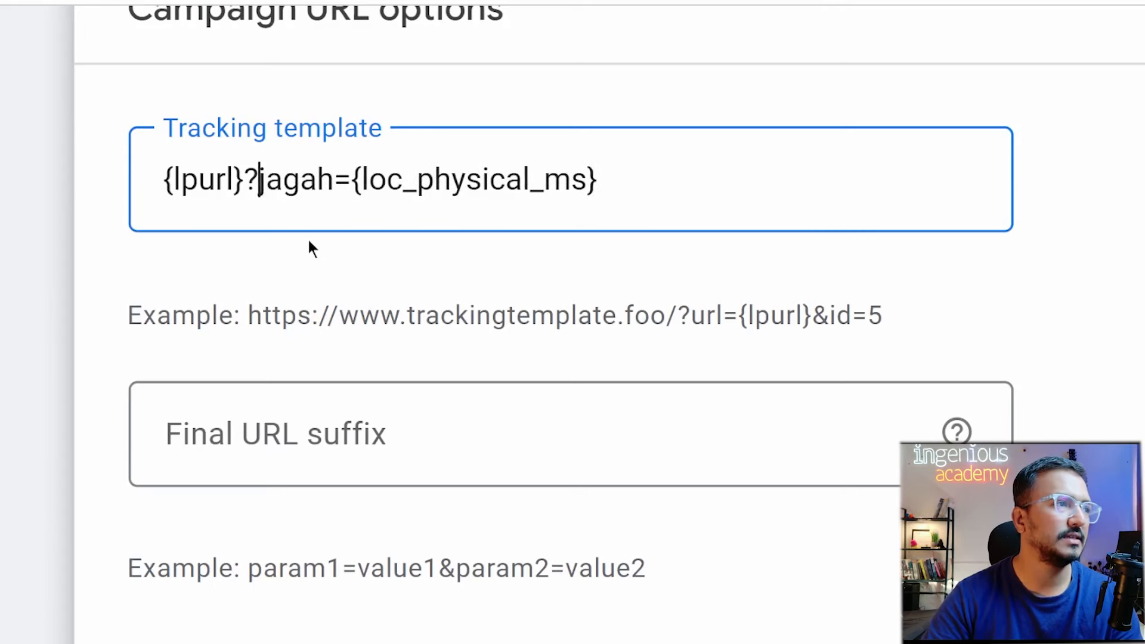
{"action": "type", "text": "?"}
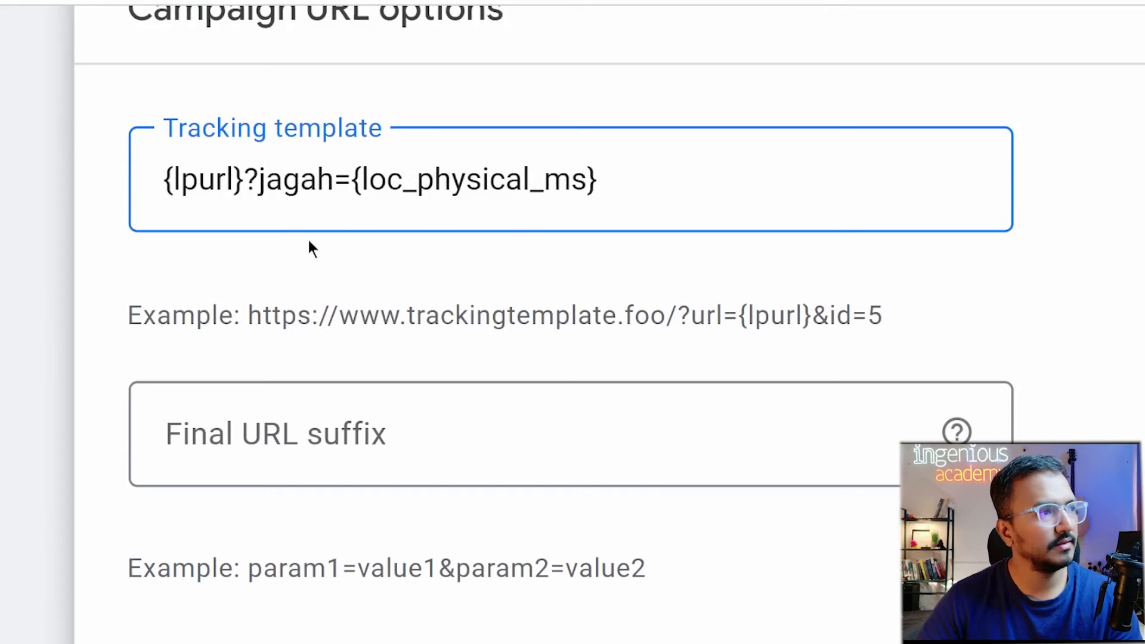
{"action": "left_click", "coordinate": [628, 184]}
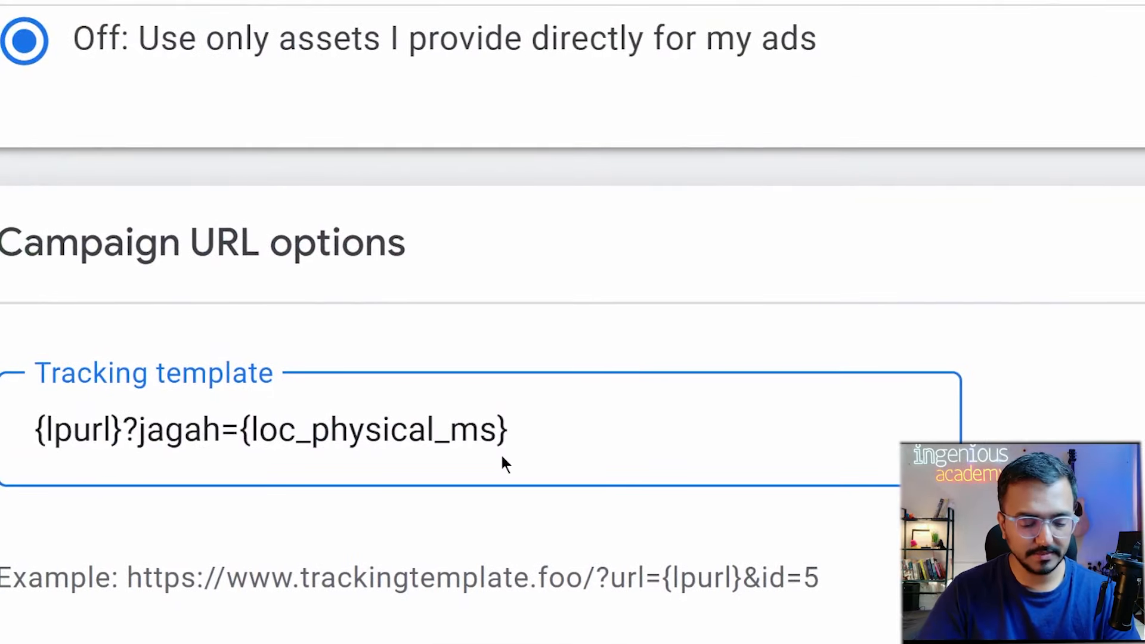
Review the Help page's ValueTrack table, then append &device= to the tracking template.
{"action": "type", "text": "de"}
{"action": "key", "text": "BackSpace"}
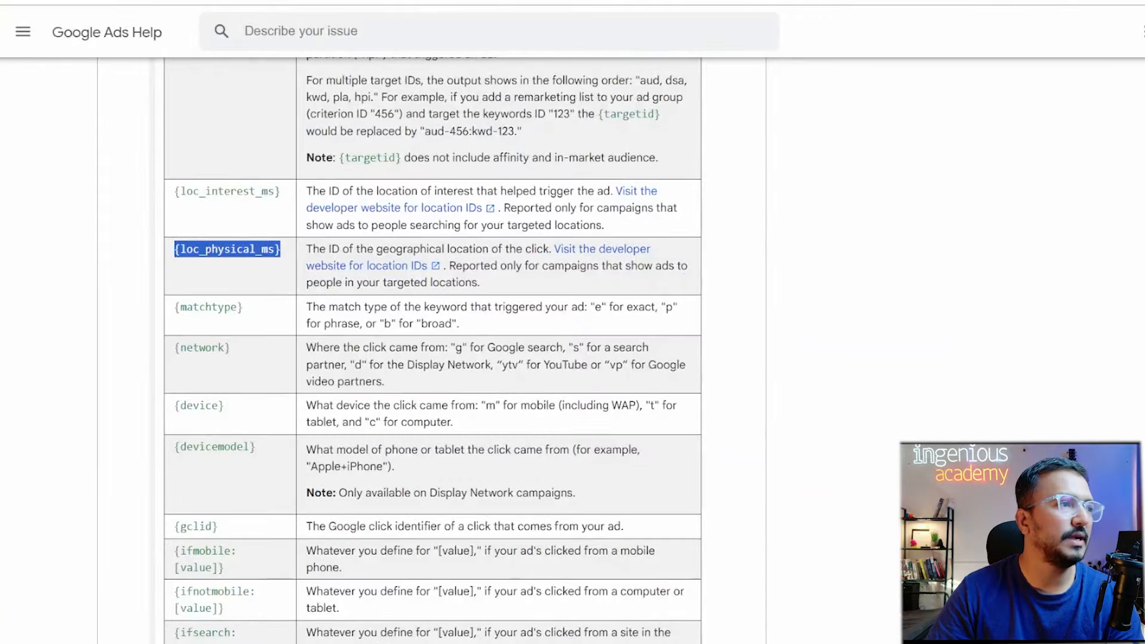
{"action": "scroll", "coordinate": [450, 392], "scroll_direction": "up", "scroll_amount": 15}
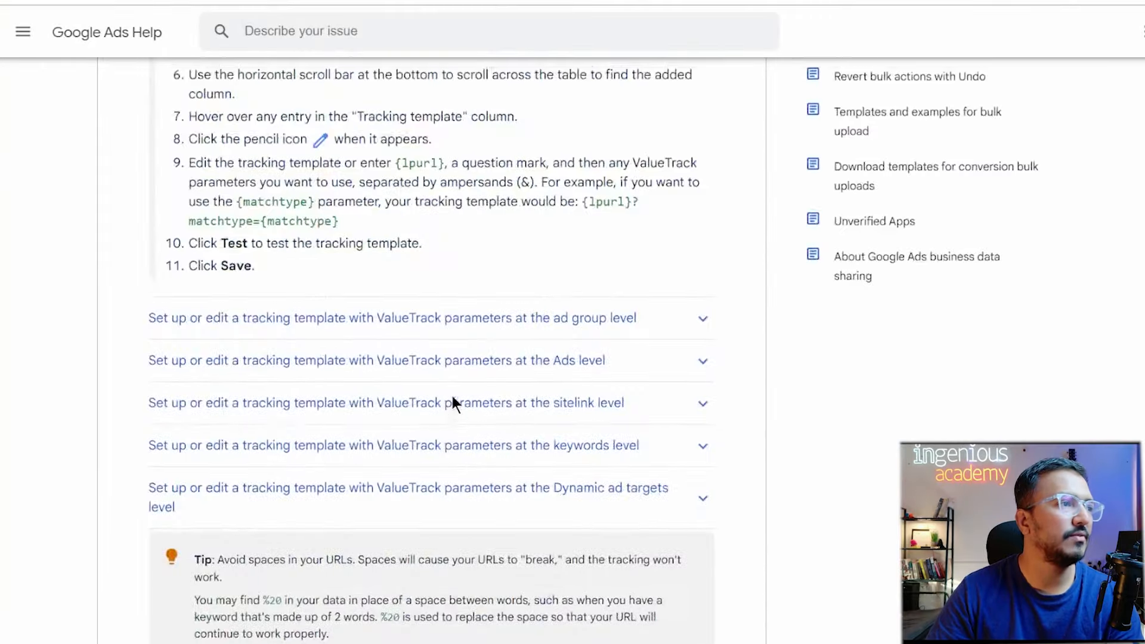
{"action": "scroll", "coordinate": [451, 392], "scroll_direction": "down", "scroll_amount": 7}
{"action": "scroll", "coordinate": [451, 392], "scroll_direction": "down", "scroll_amount": 14}
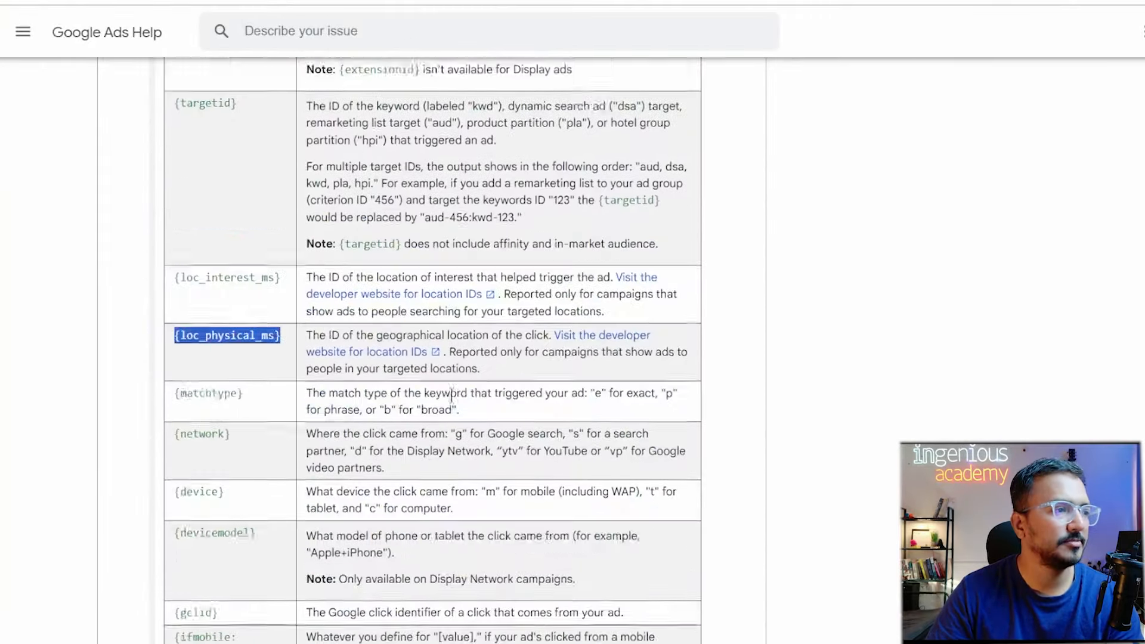
{"action": "scroll", "coordinate": [451, 395], "scroll_direction": "down", "scroll_amount": 8}
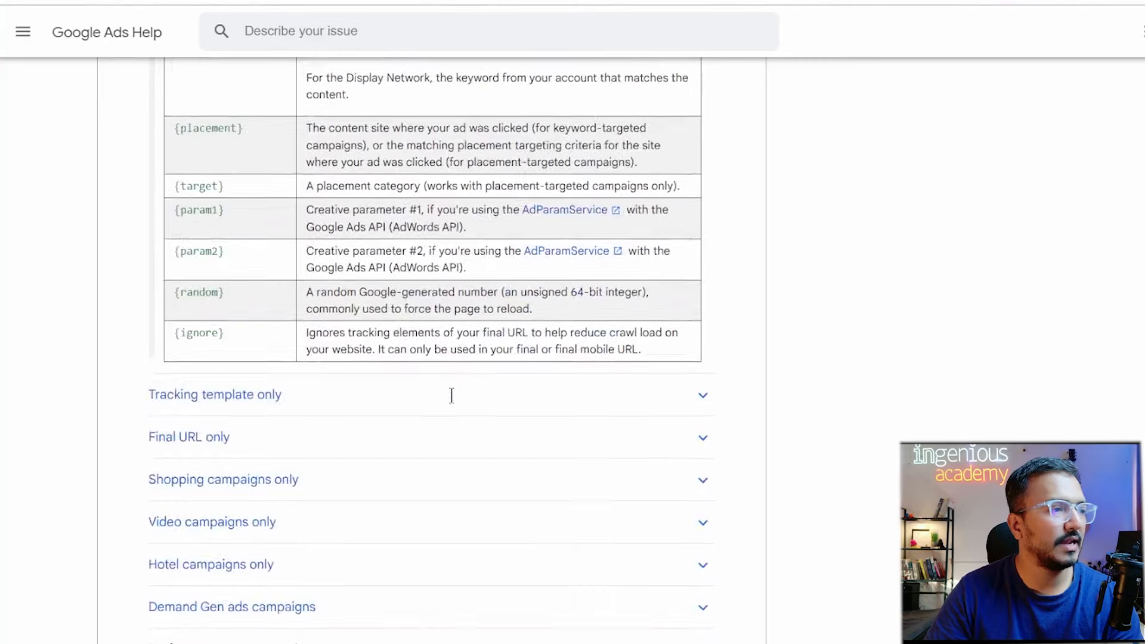
{"action": "scroll", "coordinate": [481, 400], "scroll_direction": "up", "scroll_amount": 7}
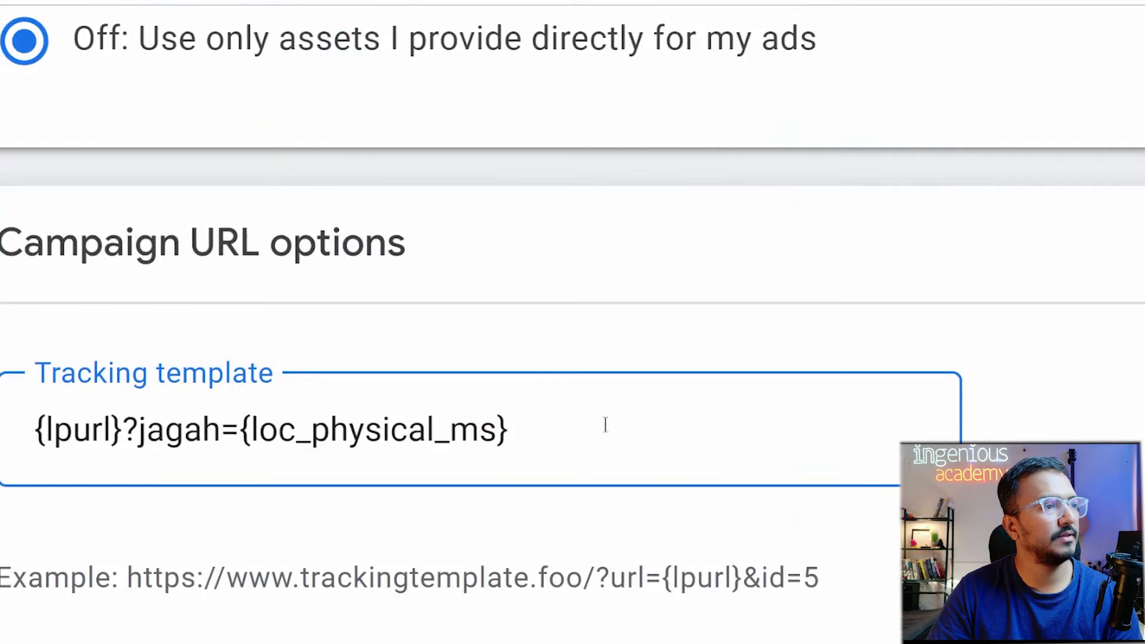
{"action": "type", "text": "&"}
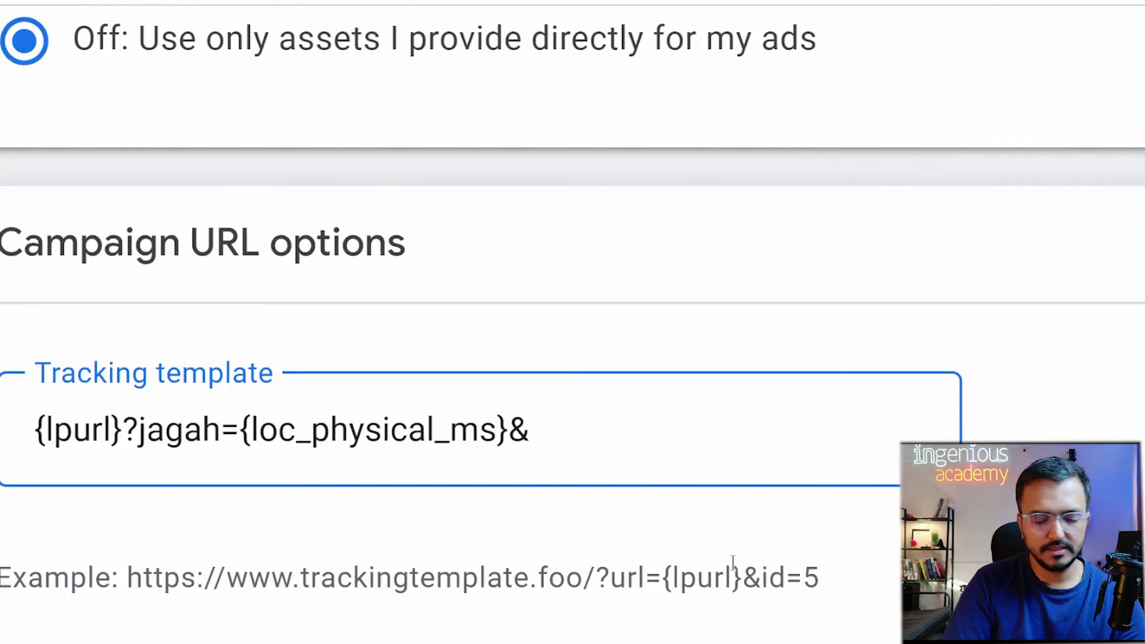
{"action": "type", "text": "device"}
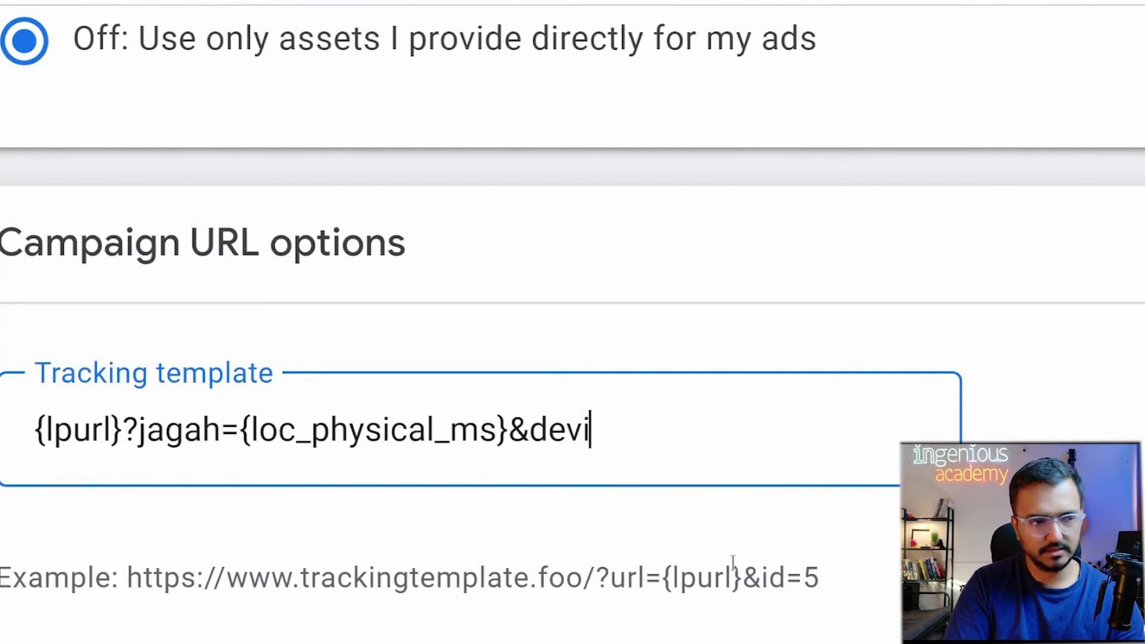
{"action": "type", "text": "="}
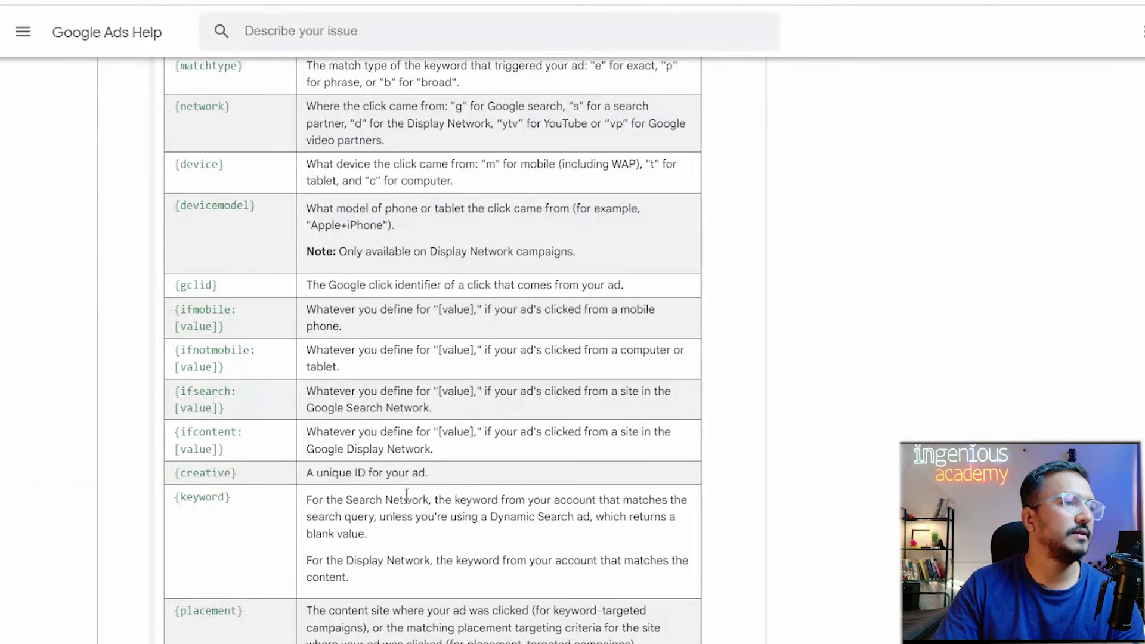
Copy {device} from the Help ValueTrack table and paste it after device= in the template.
{"action": "scroll", "coordinate": [274, 369], "scroll_direction": "up", "scroll_amount": 1}
{"action": "left_click_drag", "start_coordinate": [252, 243], "coordinate": [177, 248]}
{"action": "left_click", "coordinate": [238, 241]}
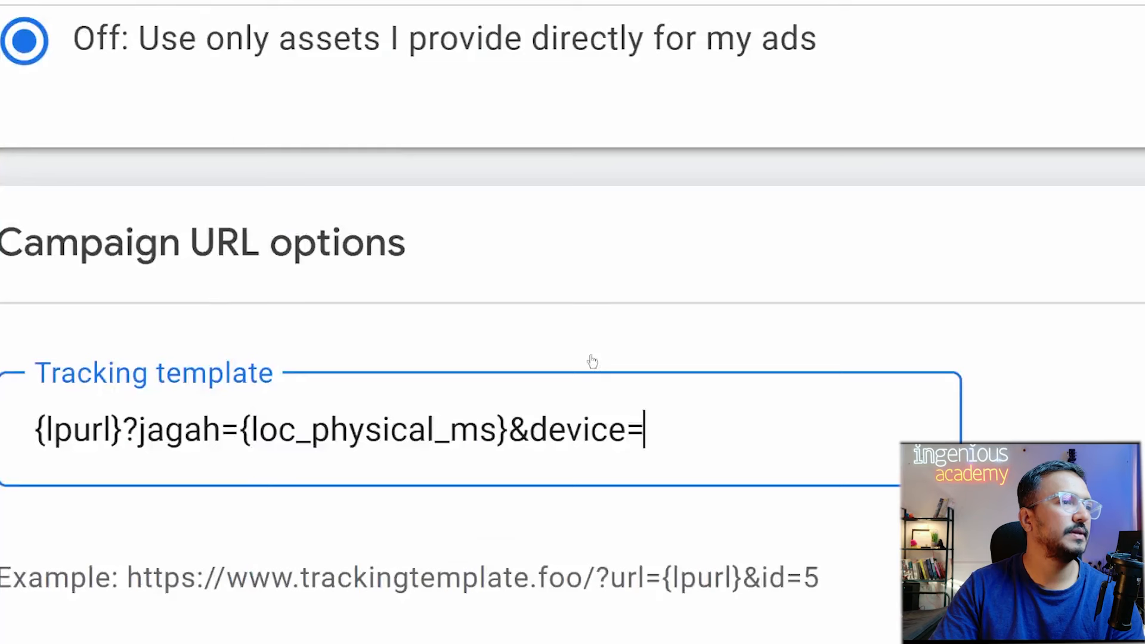
{"action": "key", "text": "ctrl+v"}
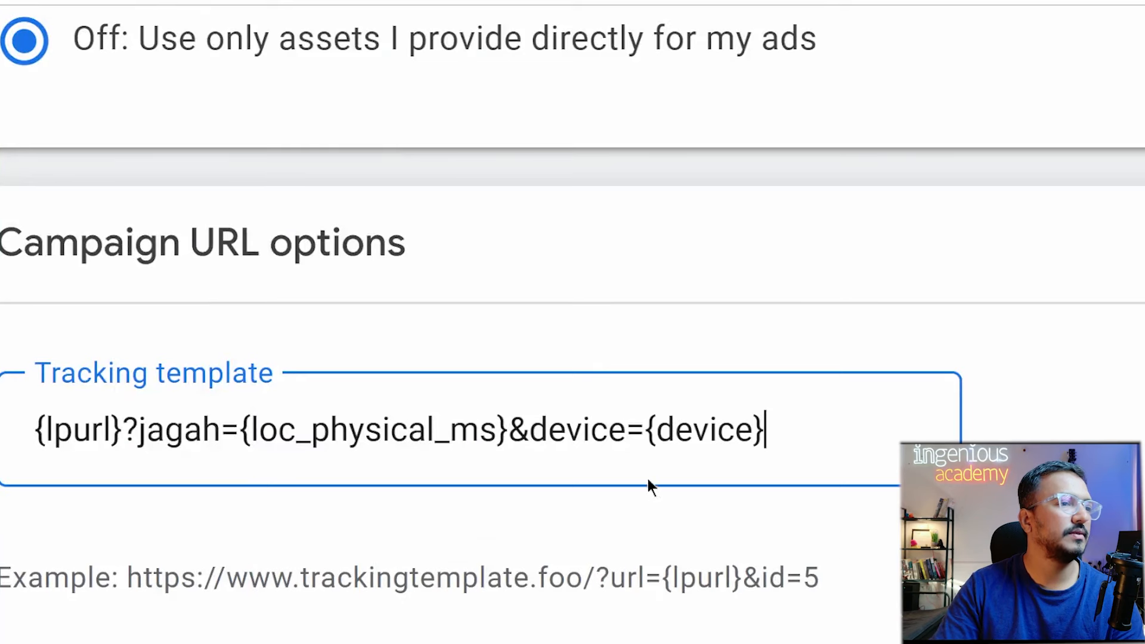
{"action": "double_click", "coordinate": [676, 440]}
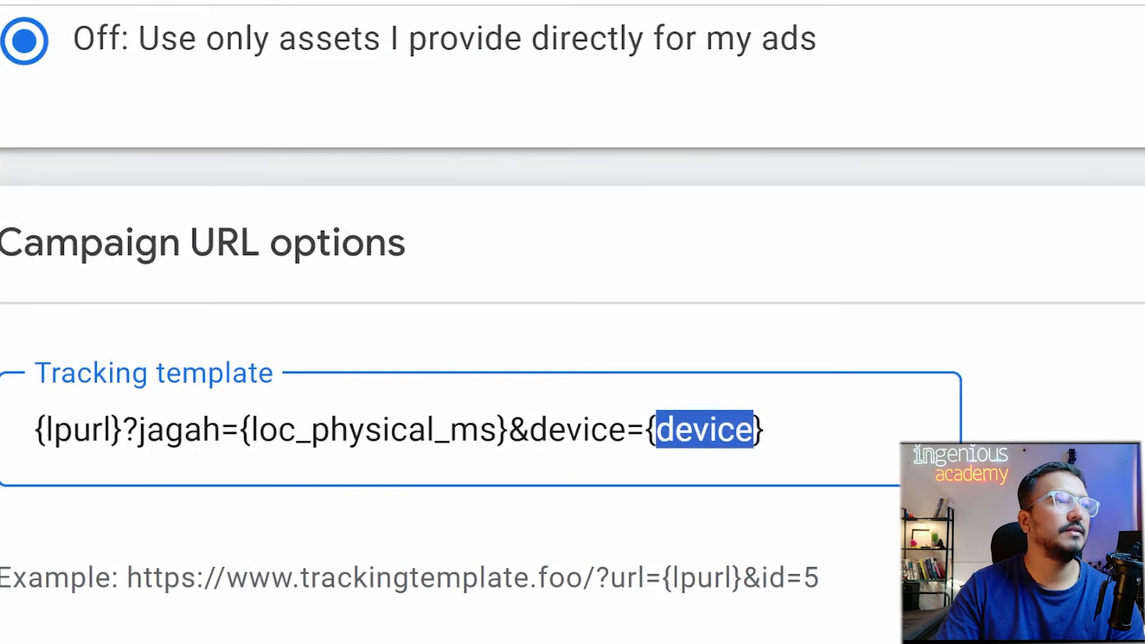
{"action": "left_click", "coordinate": [256, 0]}
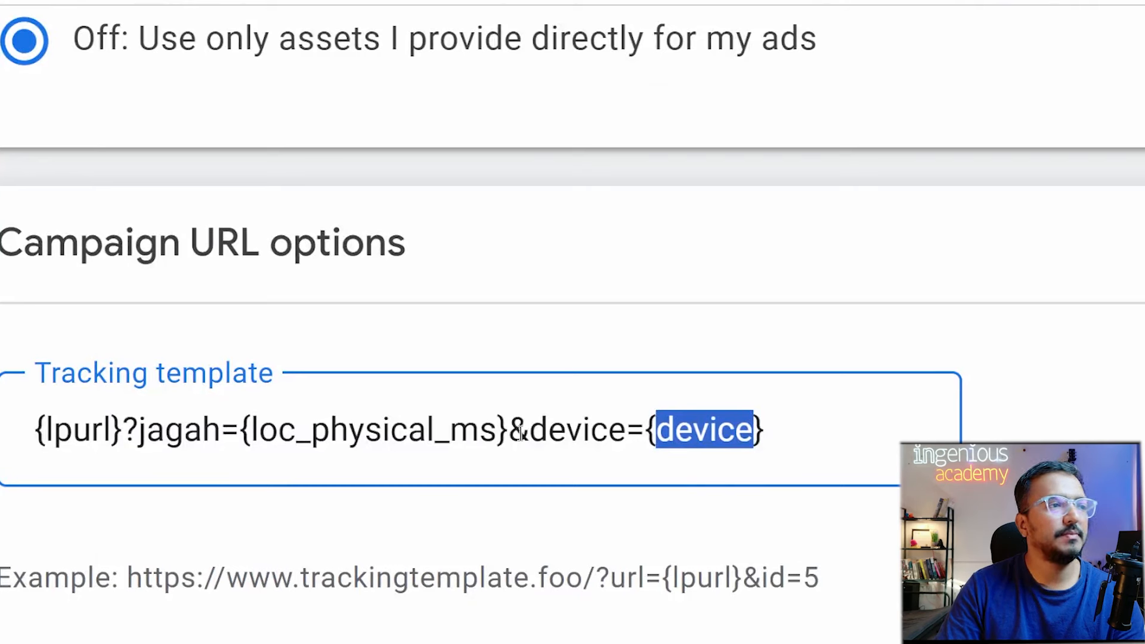
{"action": "left_click", "coordinate": [452, 429]}
{"action": "left_click", "coordinate": [741, 444]}
{"action": "left_click", "coordinate": [814, 431]}
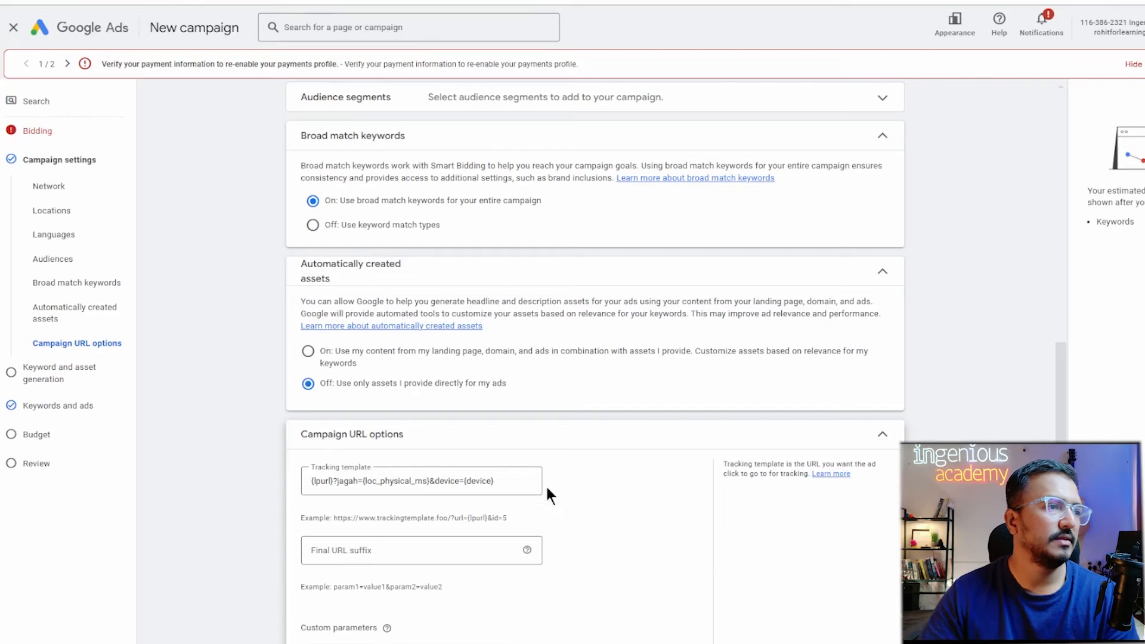
Append &device_model= to the template and paste {devicemodel} copied from the Help table.
{"action": "left_click", "coordinate": [524, 481]}
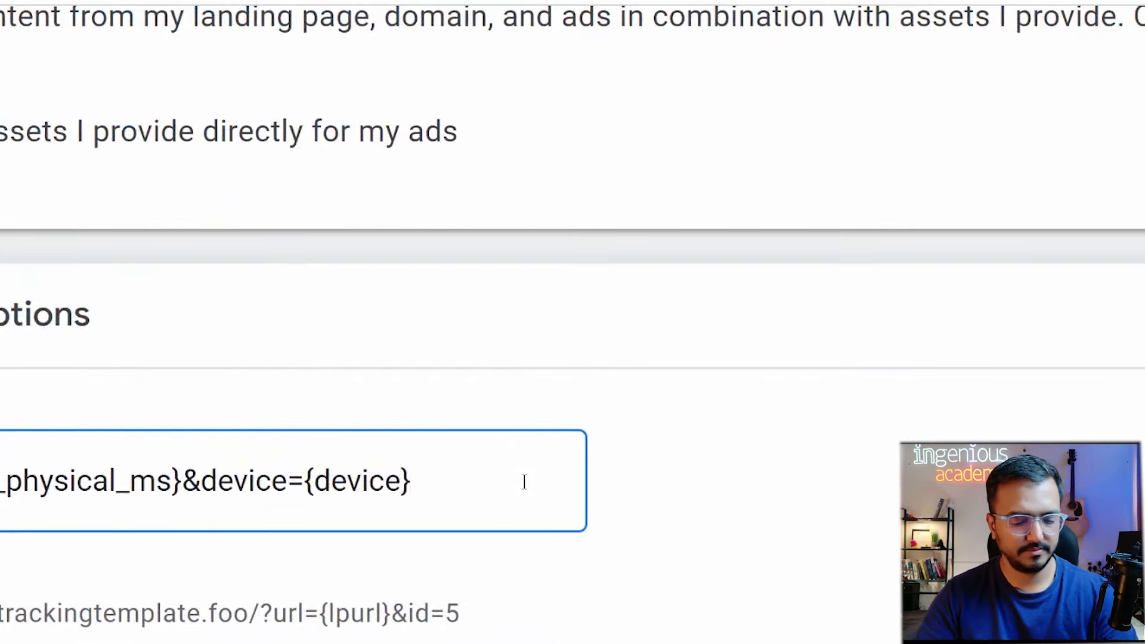
{"action": "type", "text": "&dev"}
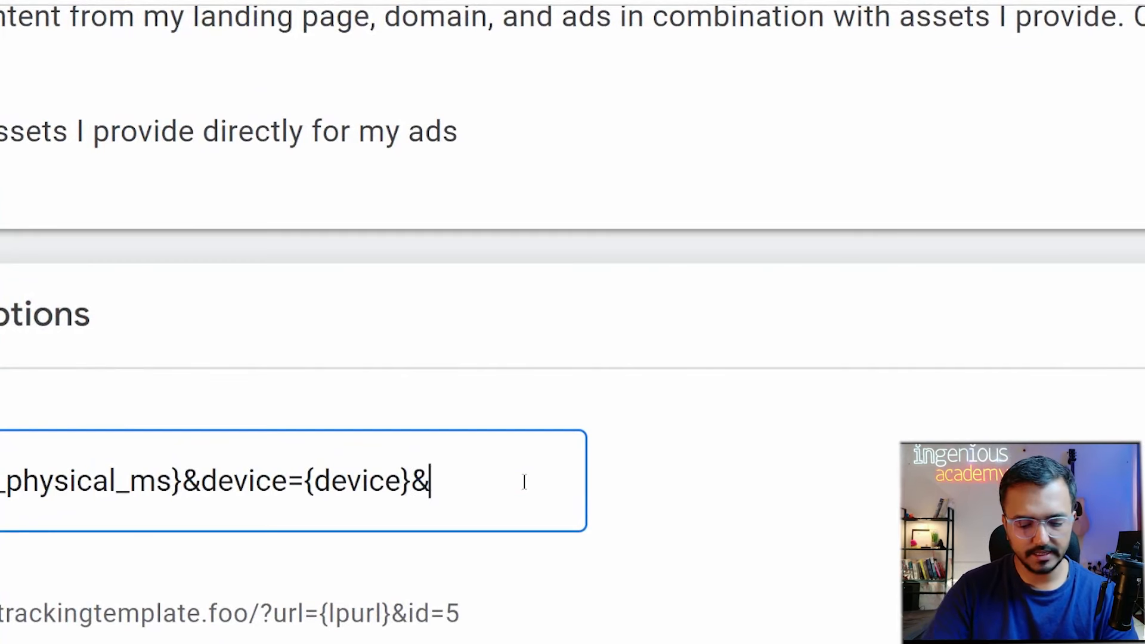
{"action": "type", "text": "ice"}
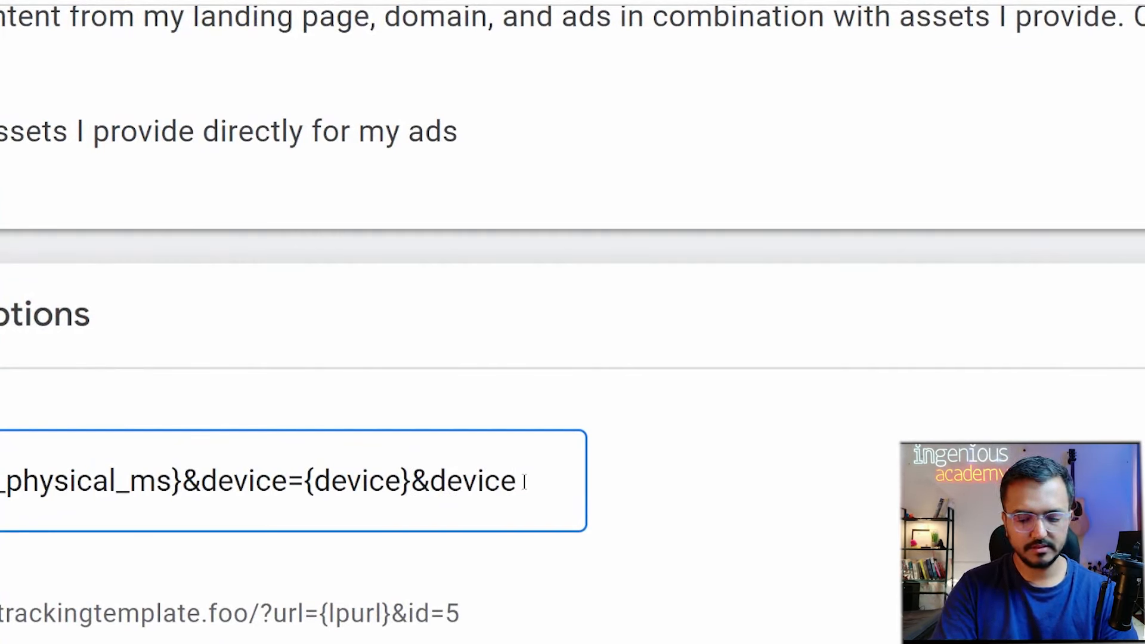
{"action": "type", "text": "_mode"}
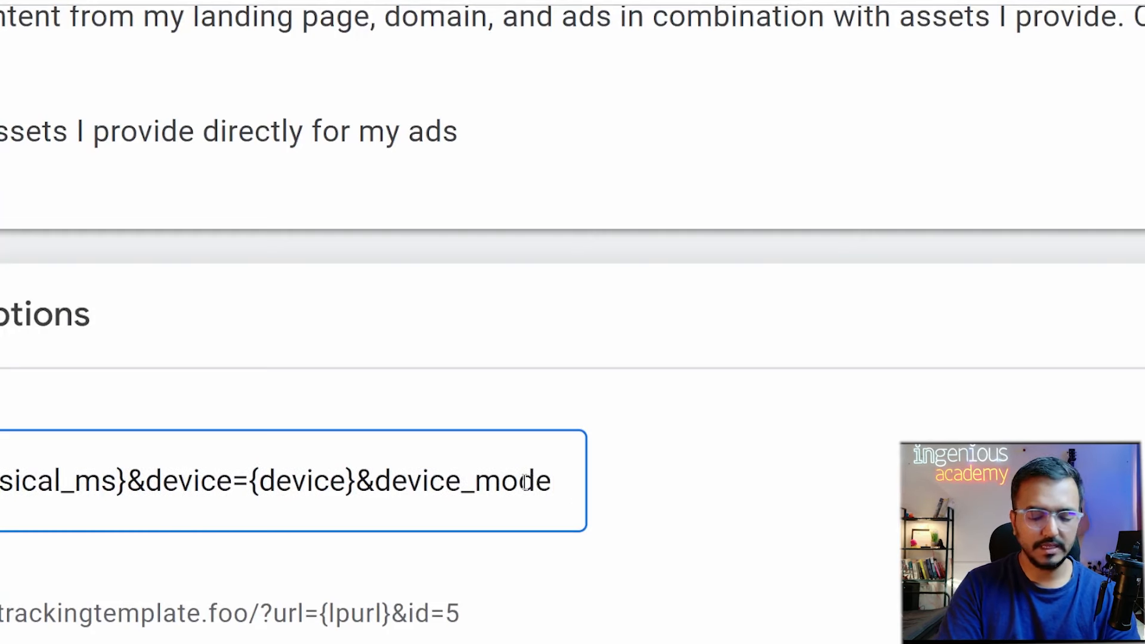
{"action": "type", "text": "l="}
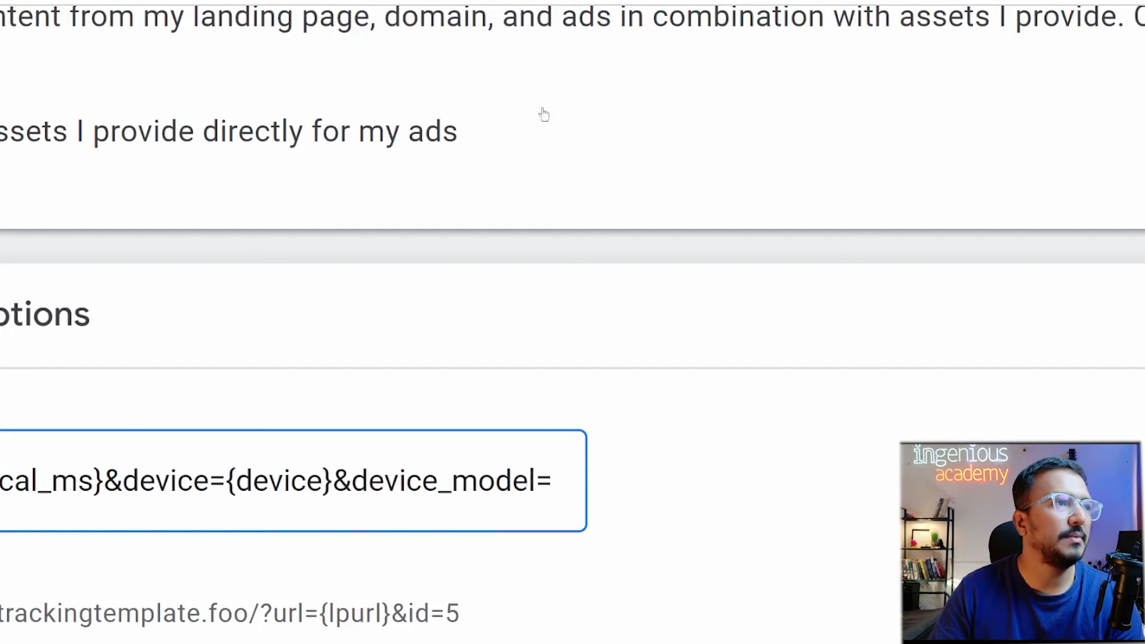
{"action": "left_click", "coordinate": [292, 2]}
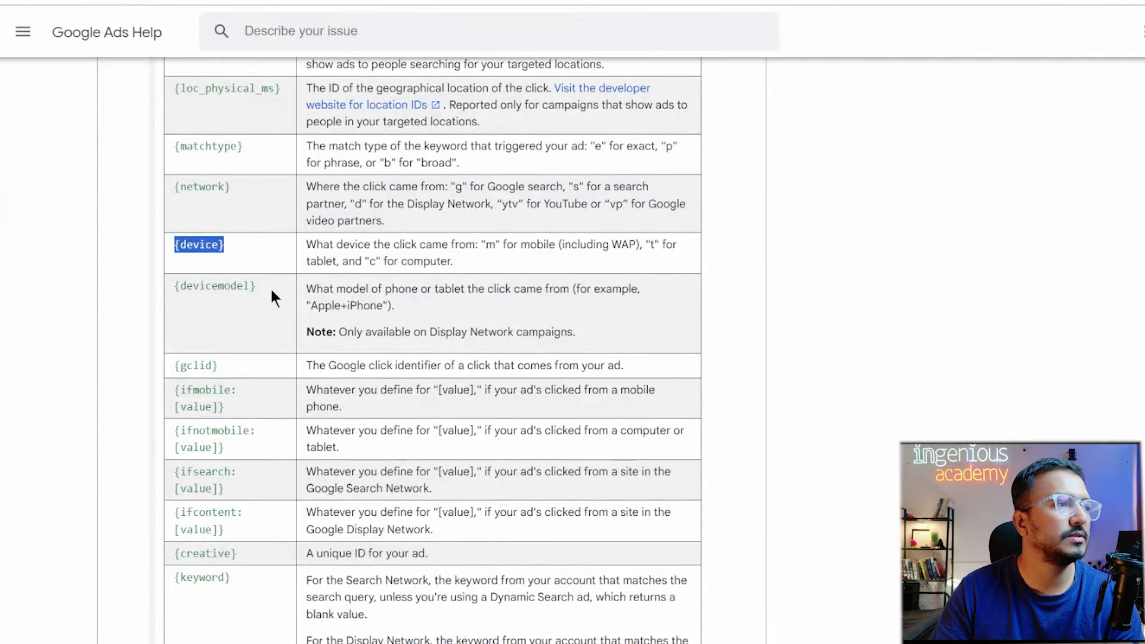
{"action": "left_click_drag", "start_coordinate": [269, 288], "coordinate": [171, 285]}
{"action": "key", "text": "ctrl+c"}
{"action": "left_click", "coordinate": [233, 1]}
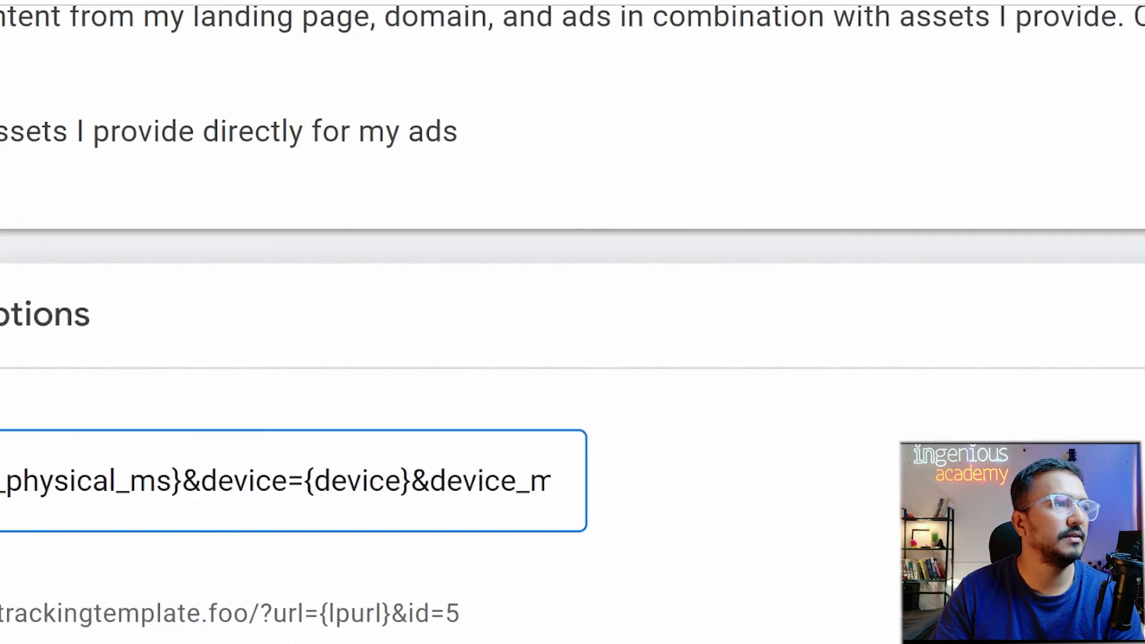
{"action": "key", "text": "ctrl+v"}
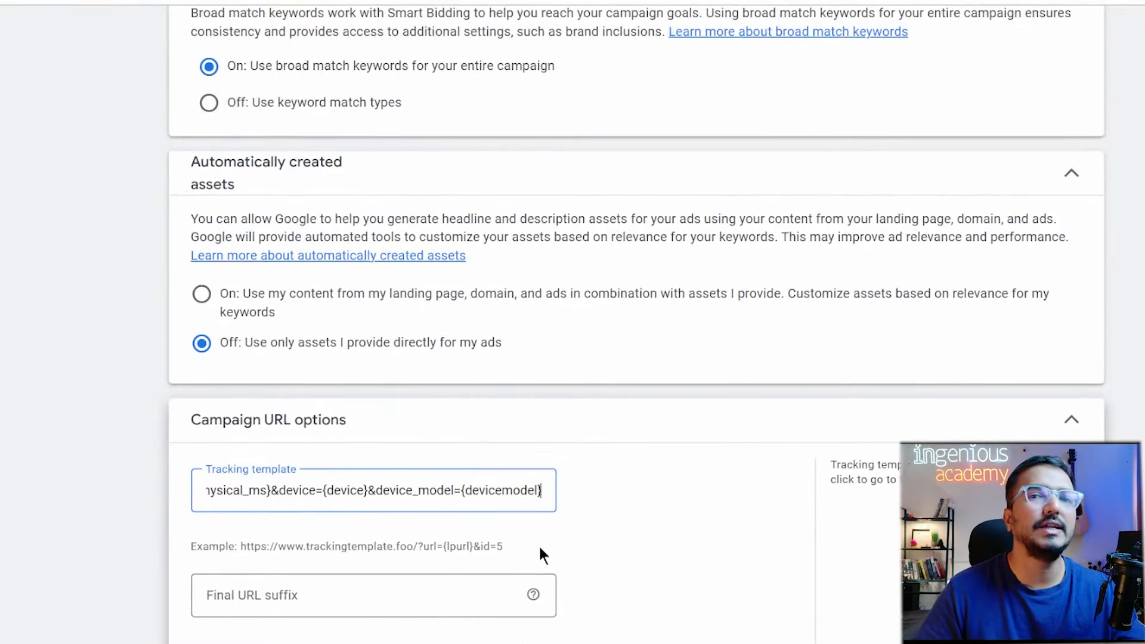
{"action": "left_click_drag", "start_coordinate": [484, 551], "coordinate": [506, 549]}
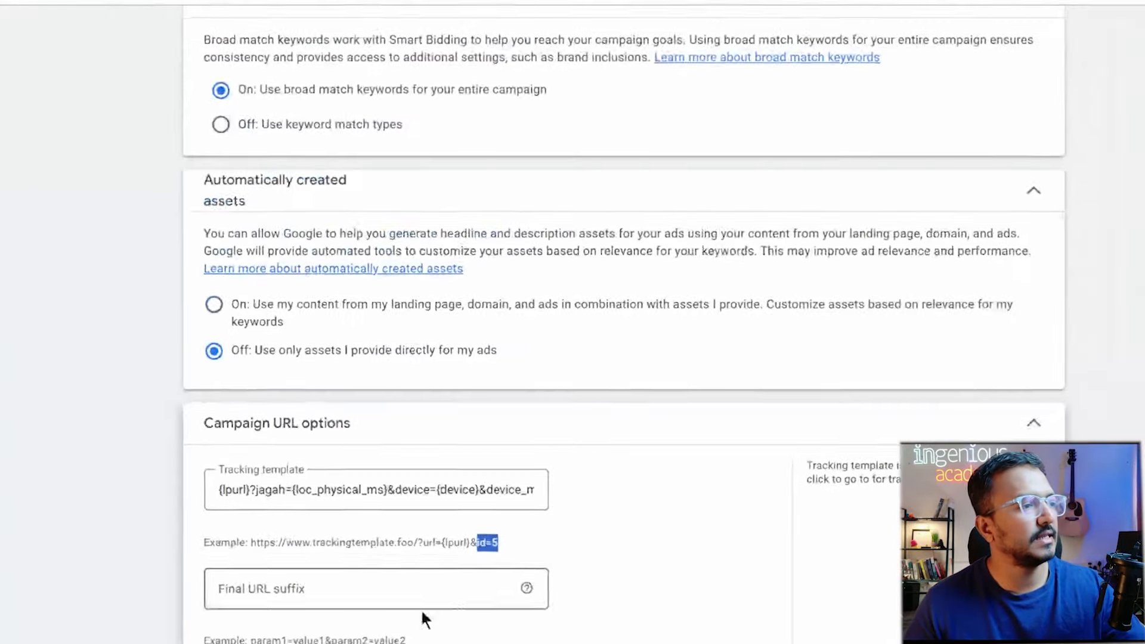
Enter project=students in the Final URL suffix field, correcting the stray number and misspelling.
{"action": "left_click", "coordinate": [347, 601]}
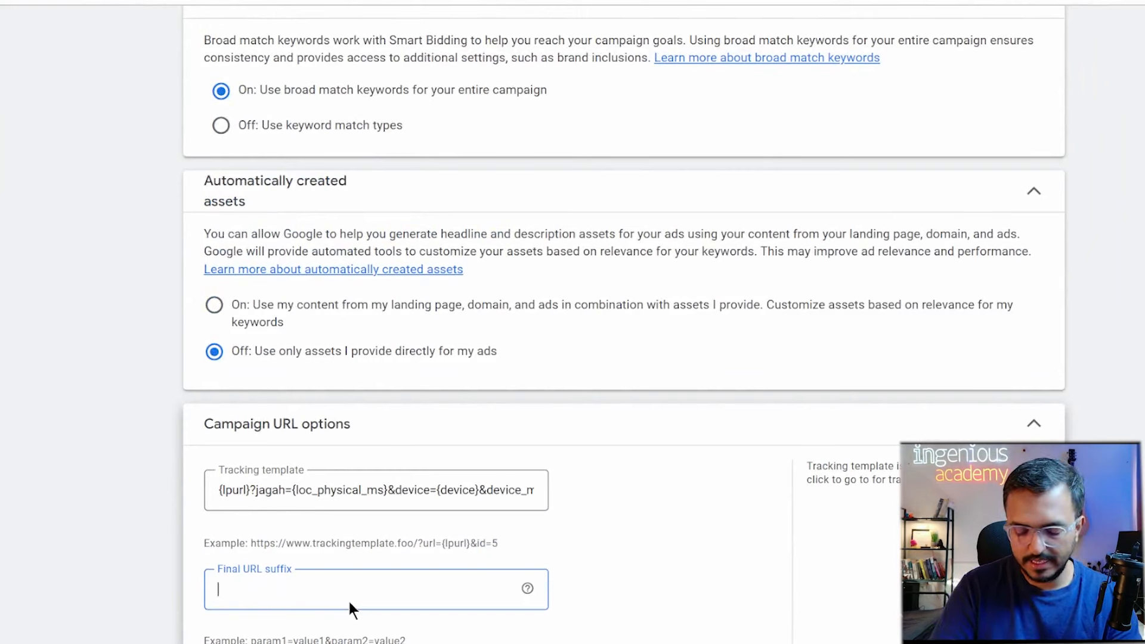
{"action": "type", "text": "project"}
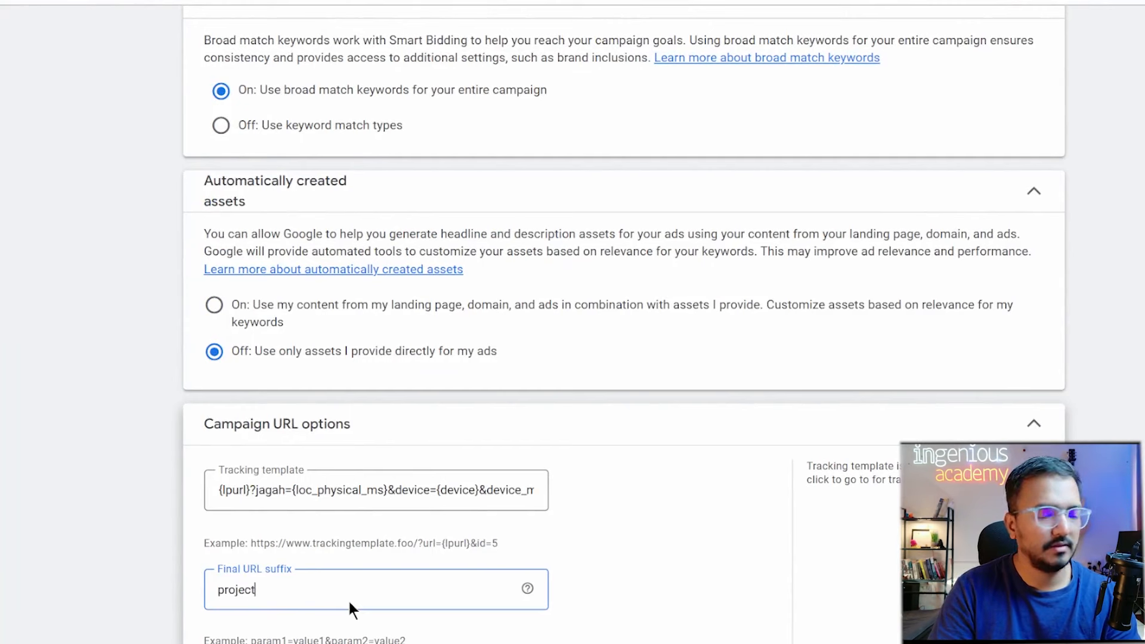
{"action": "type", "text": "="}
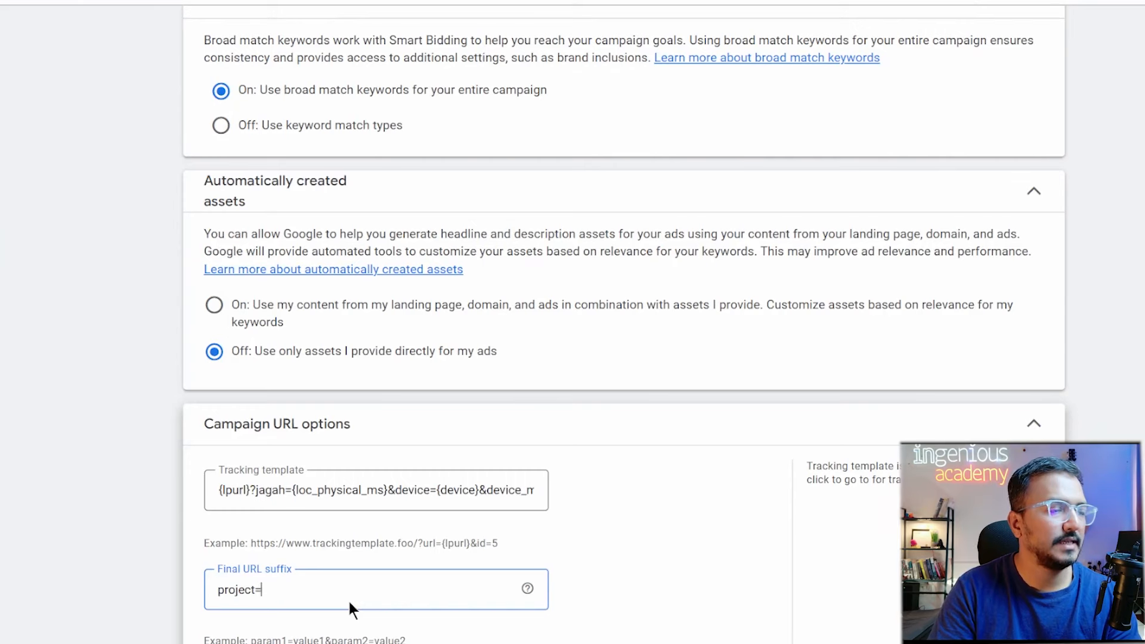
{"action": "type", "text": "1"}
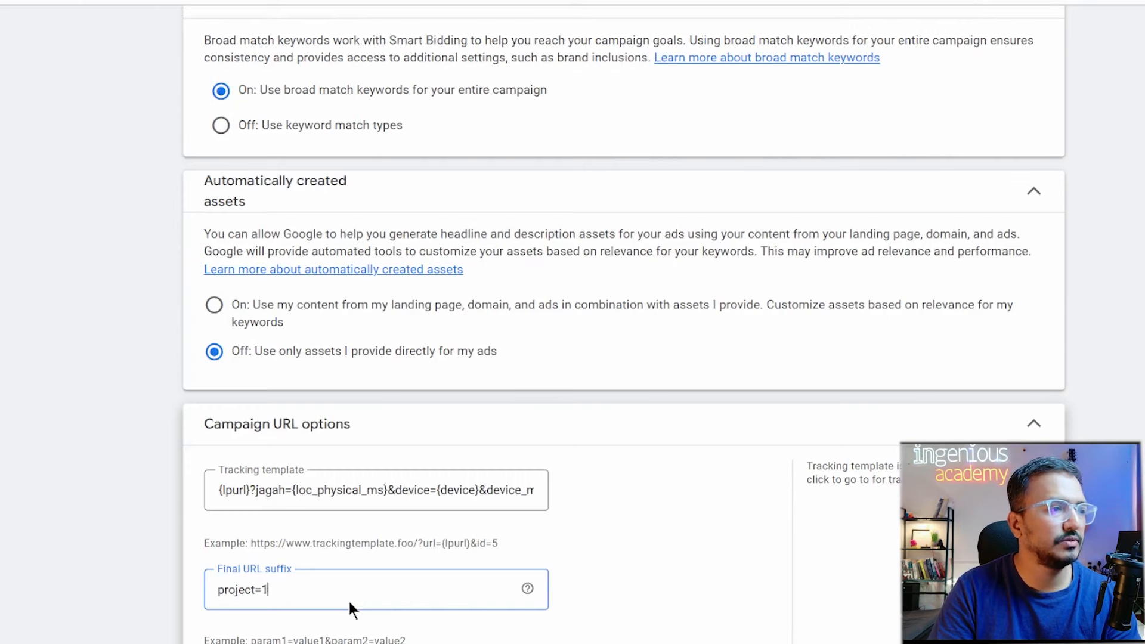
{"action": "type", "text": "2312"}
{"action": "key", "text": "BackSpace"}
{"action": "key", "text": "BackSpace"}
{"action": "key", "text": "BackSpace"}
{"action": "key", "text": "BackSpace"}
{"action": "key", "text": "BackSpace"}
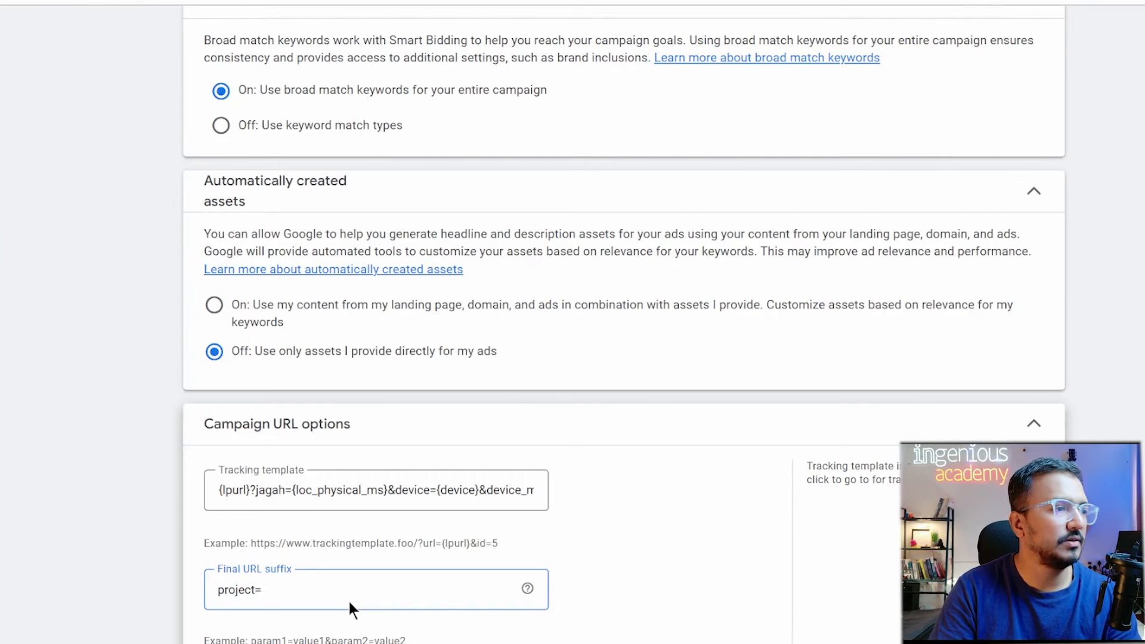
{"action": "type", "text": "studnets"}
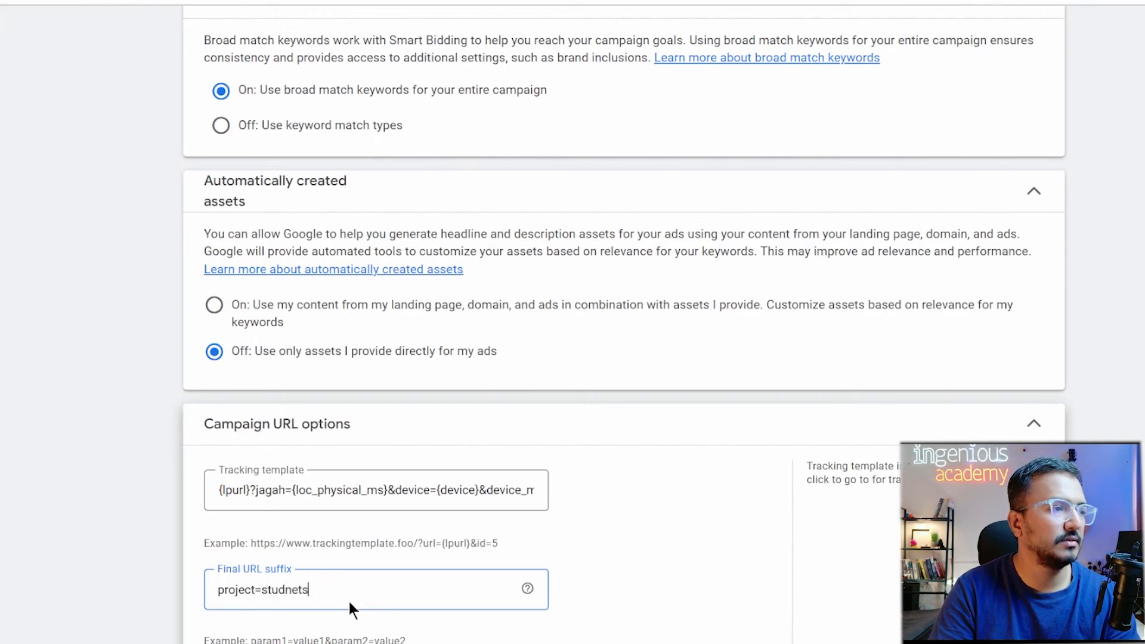
{"action": "key", "text": "BackSpace"}
{"action": "key", "text": "BackSpace"}
{"action": "key", "text": "BackSpace"}
{"action": "key", "text": "BackSpace"}
{"action": "type", "text": "ents"}
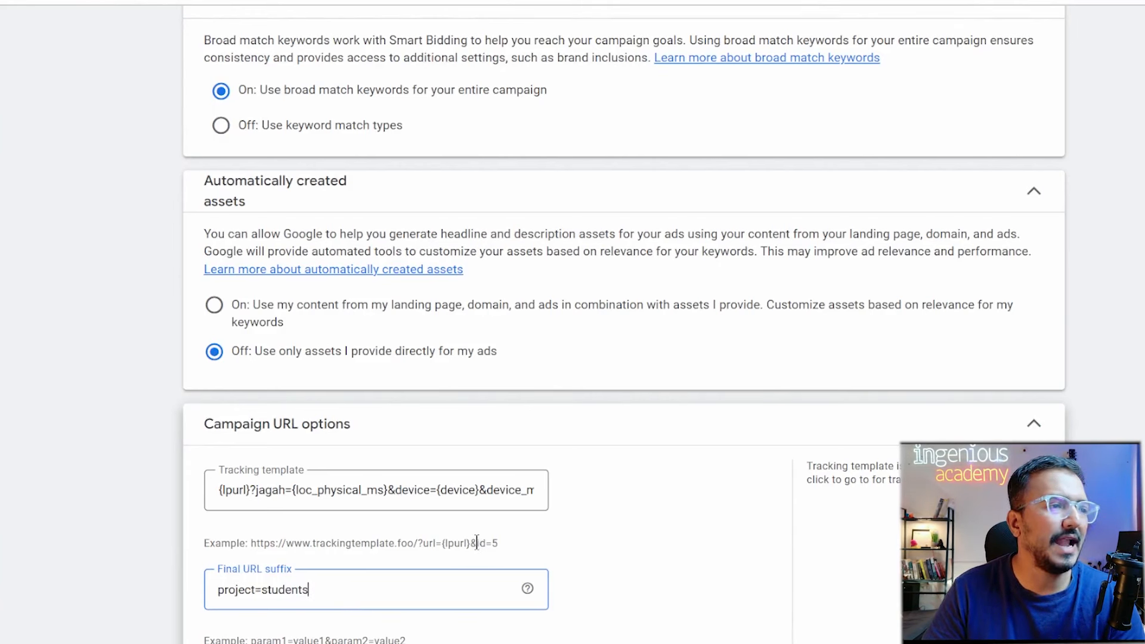
{"action": "left_click_drag", "start_coordinate": [476, 543], "coordinate": [517, 544]}
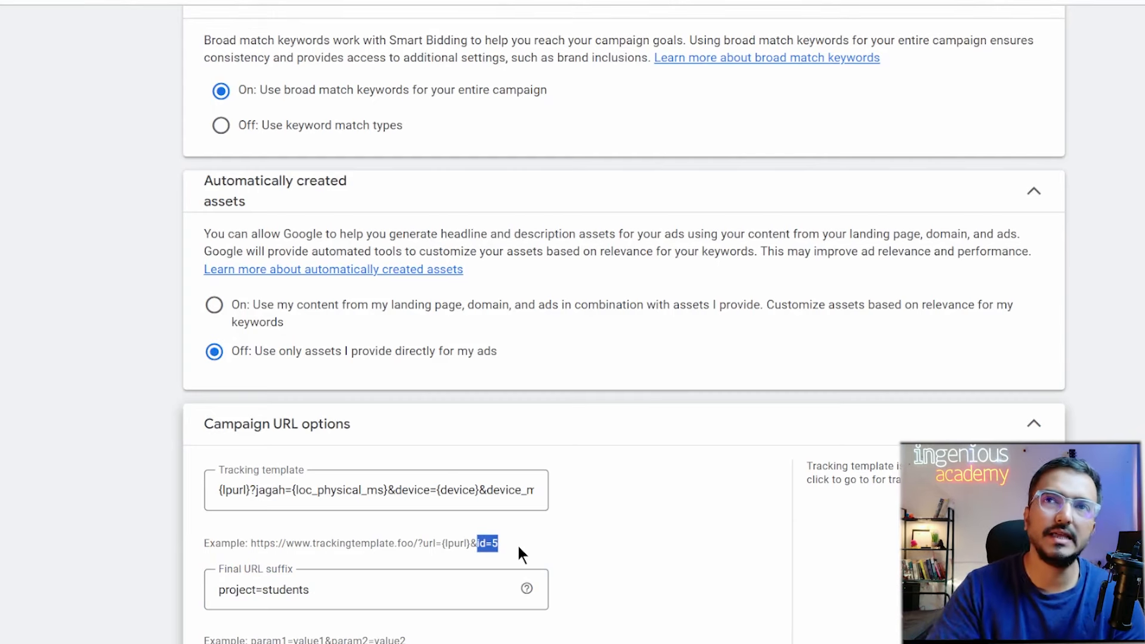
{"action": "left_click", "coordinate": [506, 486]}
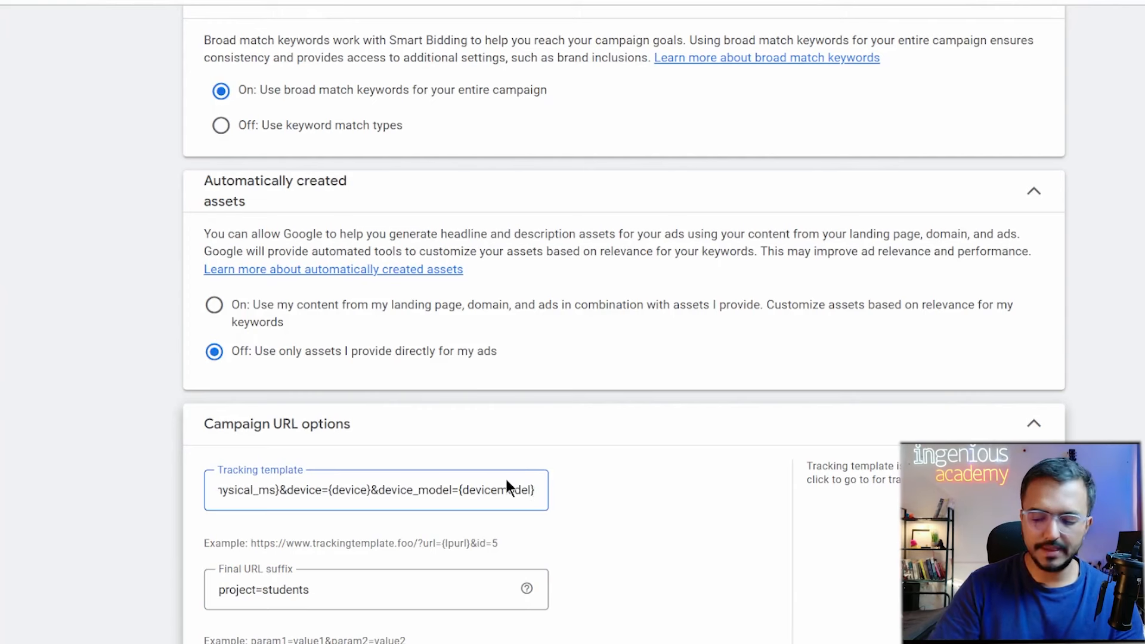
{"action": "type", "text": "&"}
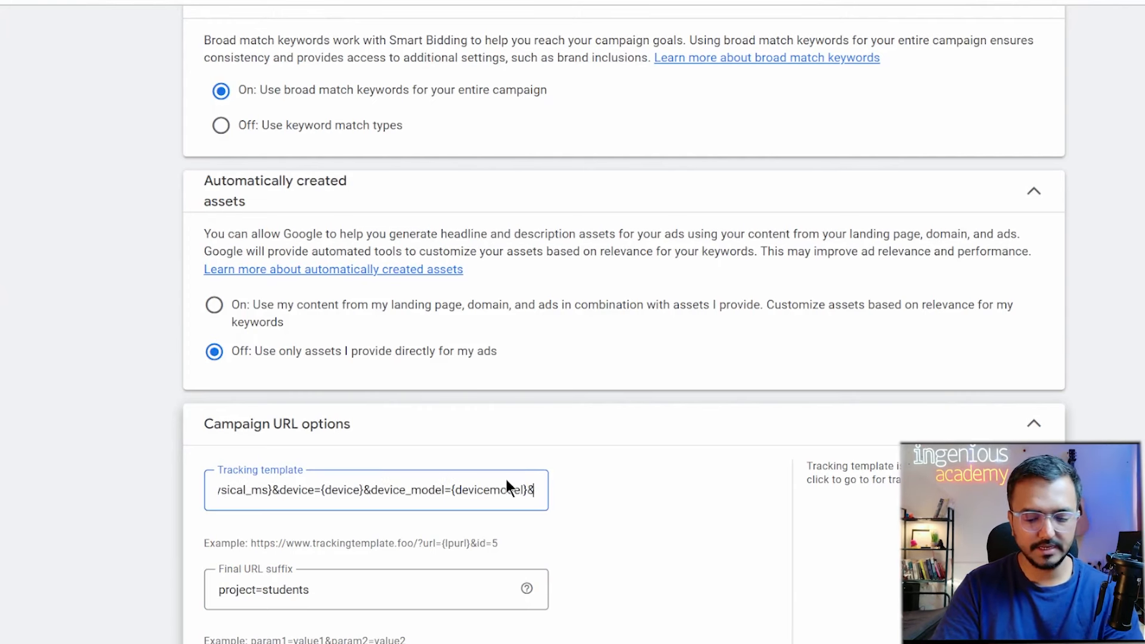
{"action": "type", "text": "something=1"}
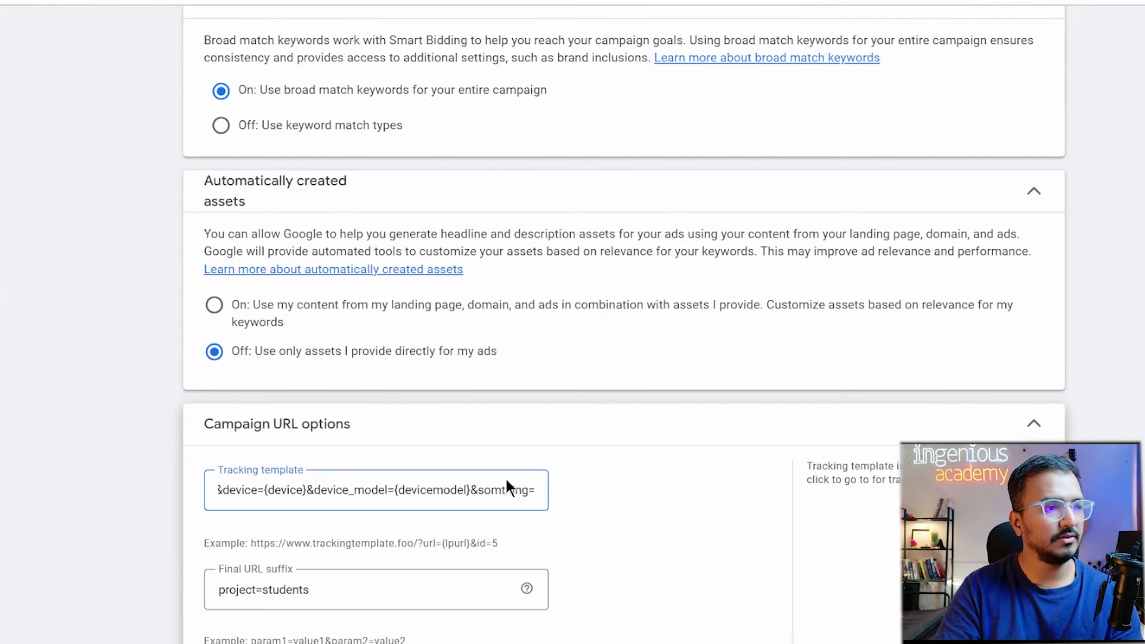
{"action": "key", "text": "Left"}
{"action": "key", "text": "Left"}
{"action": "key", "text": "Left"}
{"action": "key", "text": "Left"}
{"action": "key", "text": "Left"}
{"action": "key", "text": "Left"}
{"action": "key", "text": "Left"}
{"action": "key", "text": "Left"}
{"action": "key", "text": "Left"}
{"action": "key", "text": "Left"}
{"action": "key", "text": "Left"}
{"action": "key", "text": "Left"}
{"action": "key", "text": "Left"}
{"action": "key", "text": "Left"}
{"action": "key", "text": "Left"}
{"action": "key", "text": "Left"}
{"action": "key", "text": "Left"}
{"action": "key", "text": "Left"}
{"action": "key", "text": "Left"}
{"action": "key", "text": "Left"}
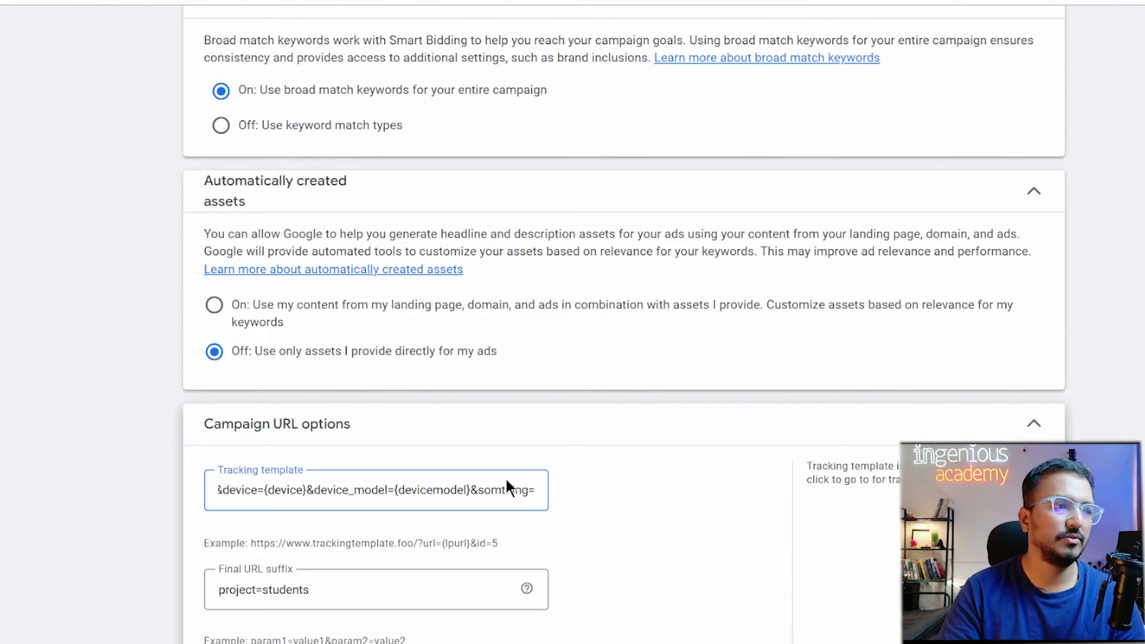
{"action": "key", "text": "Left"}
{"action": "key", "text": "Left"}
{"action": "key", "text": "Left"}
{"action": "key", "text": "Left"}
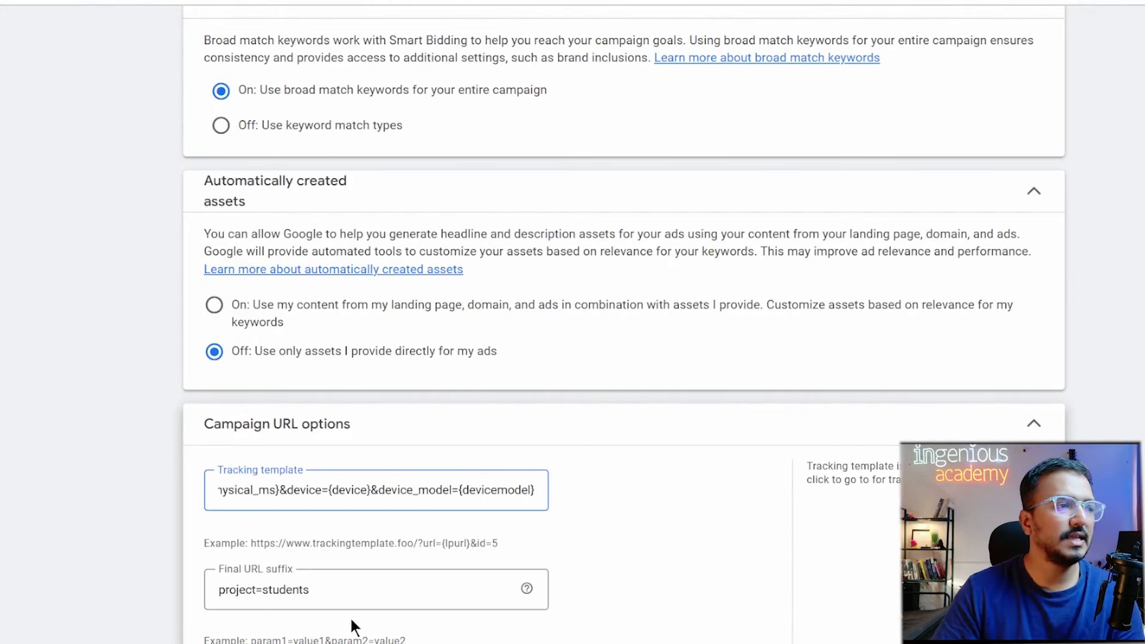
Replace the project=students suffix with id=123.
{"action": "left_click", "coordinate": [335, 590]}
{"action": "double_click", "coordinate": [338, 593]}
{"action": "triple_click", "coordinate": [338, 592]}
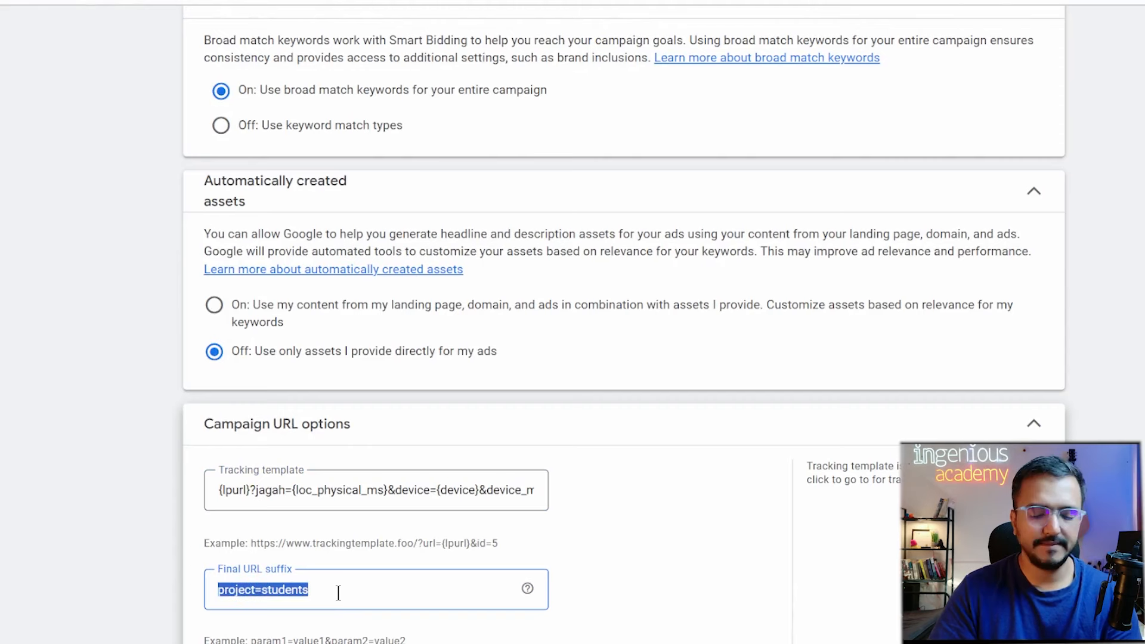
{"action": "type", "text": "i"}
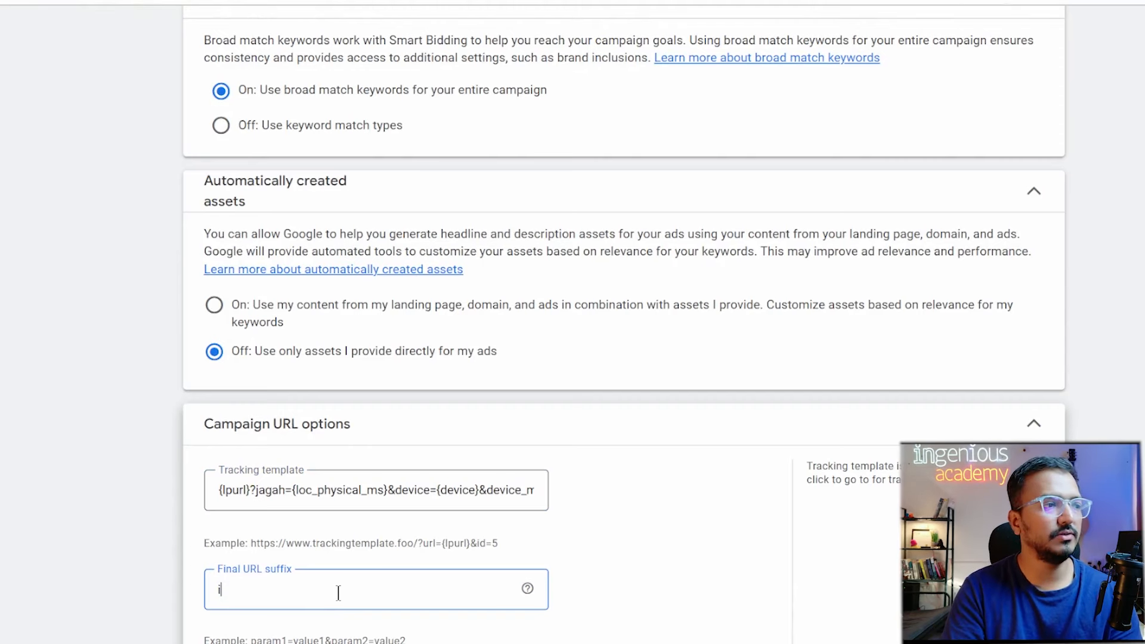
{"action": "type", "text": "d="}
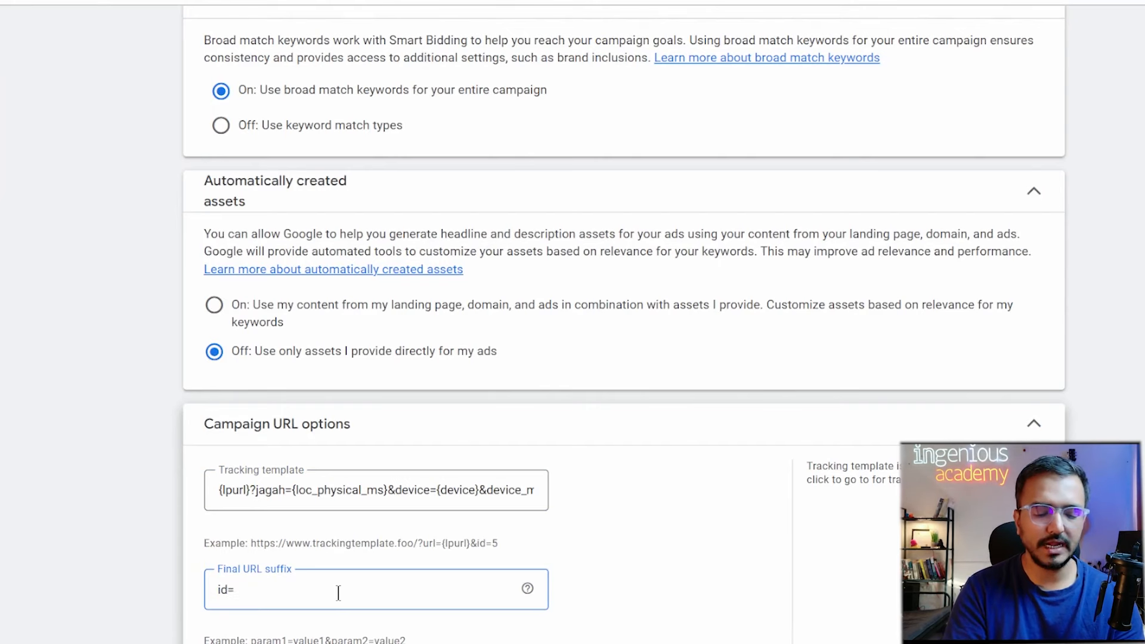
{"action": "type", "text": "123"}
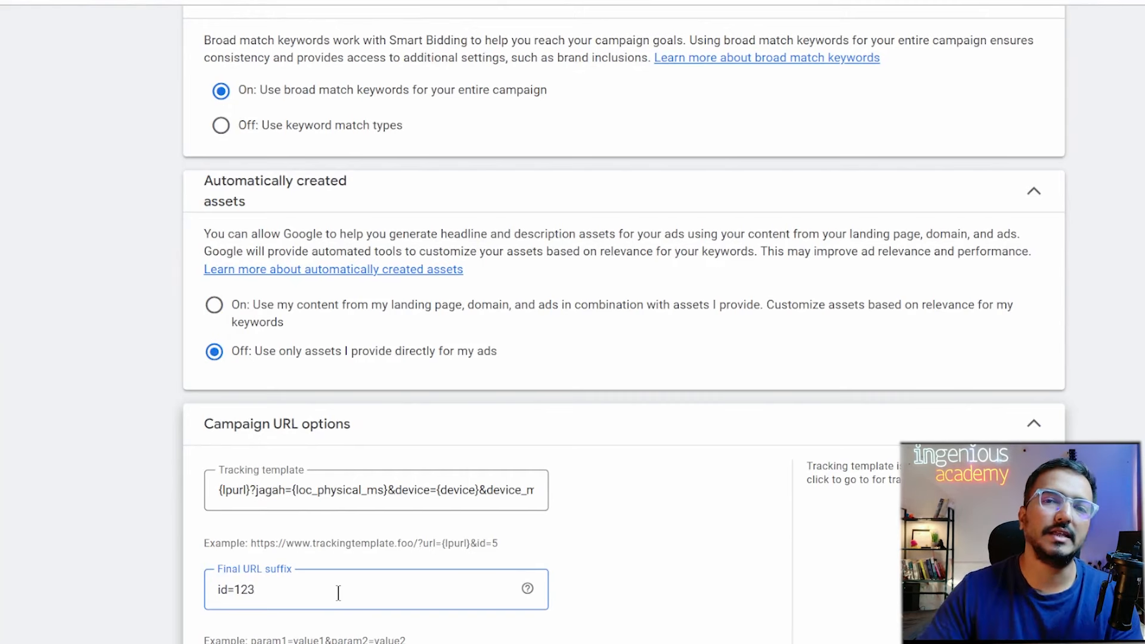
Delete id=123 so the Final URL suffix field is left empty.
{"action": "left_click", "coordinate": [459, 1]}
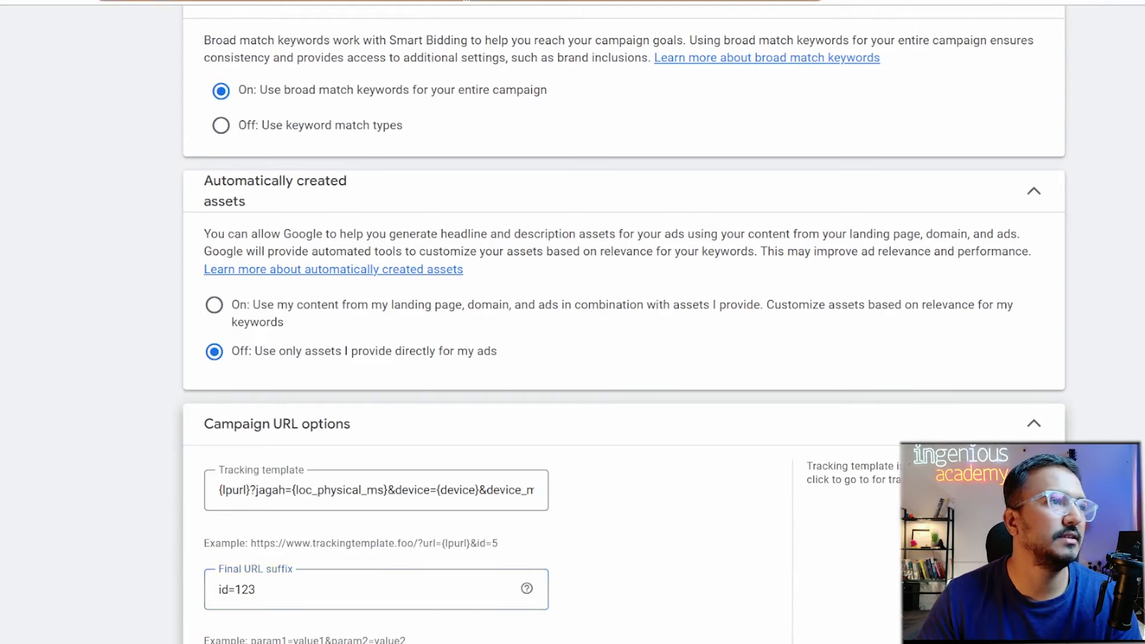
{"action": "left_click", "coordinate": [327, 593]}
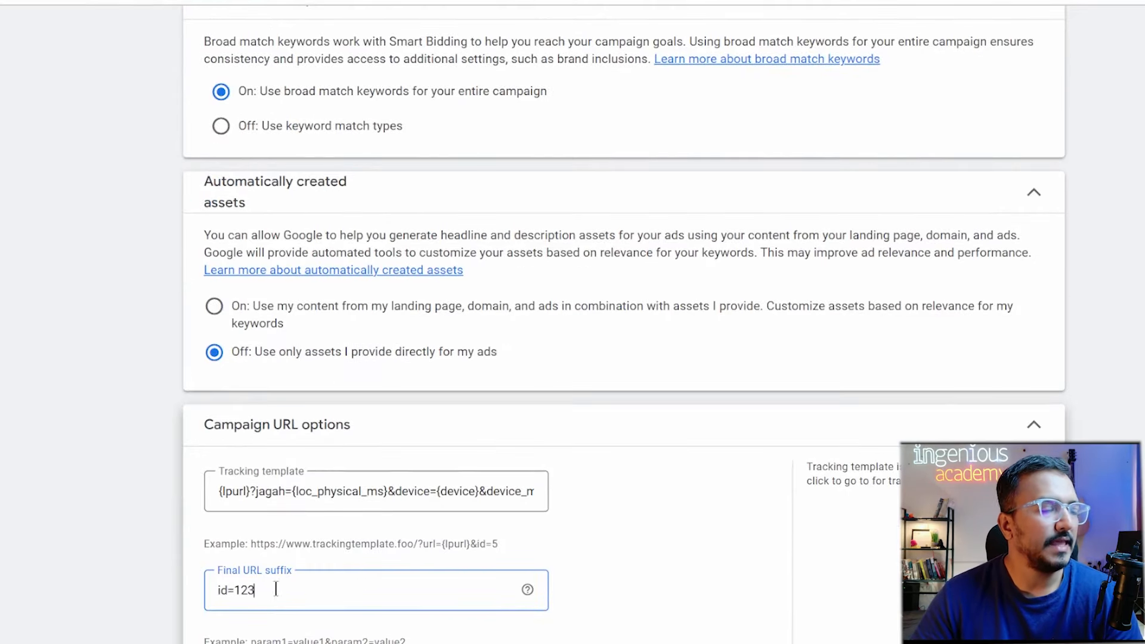
{"action": "left_click_drag", "start_coordinate": [270, 588], "coordinate": [163, 584]}
{"action": "key", "text": "BackSpace"}
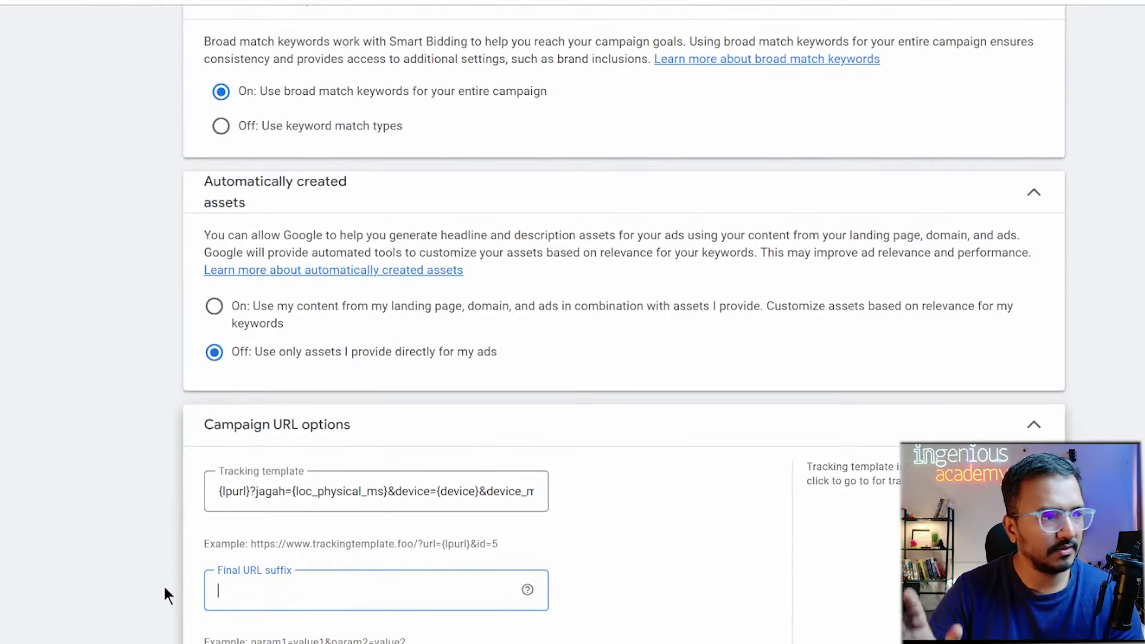
{"action": "scroll", "coordinate": [163, 584], "scroll_direction": "down", "scroll_amount": 1}
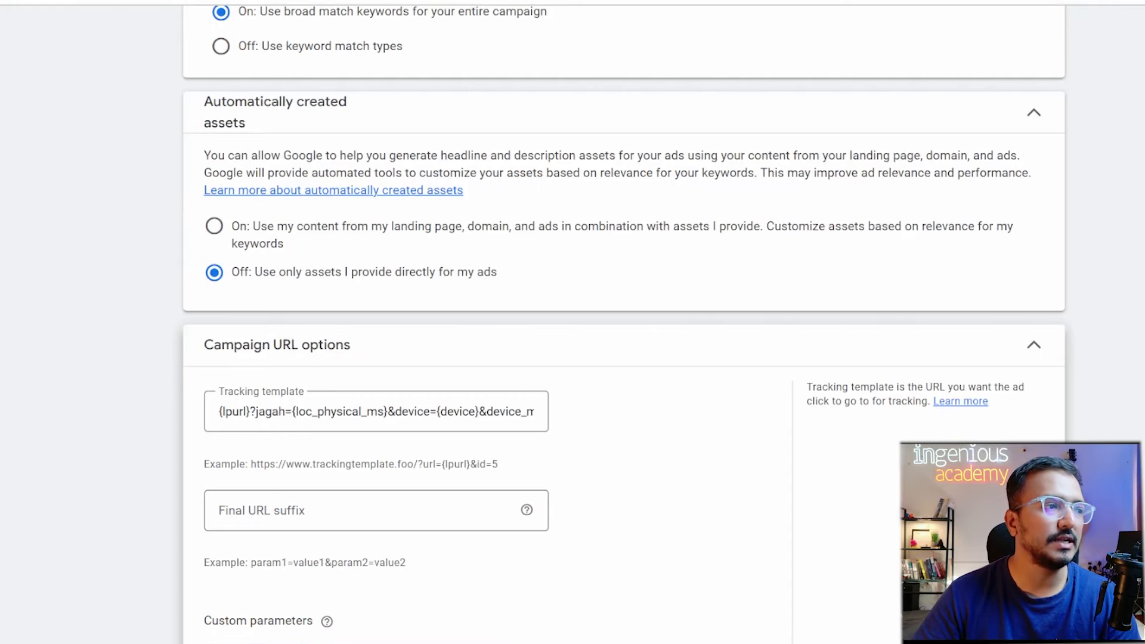
{"action": "scroll", "coordinate": [598, 592], "scroll_direction": "up", "scroll_amount": 8}
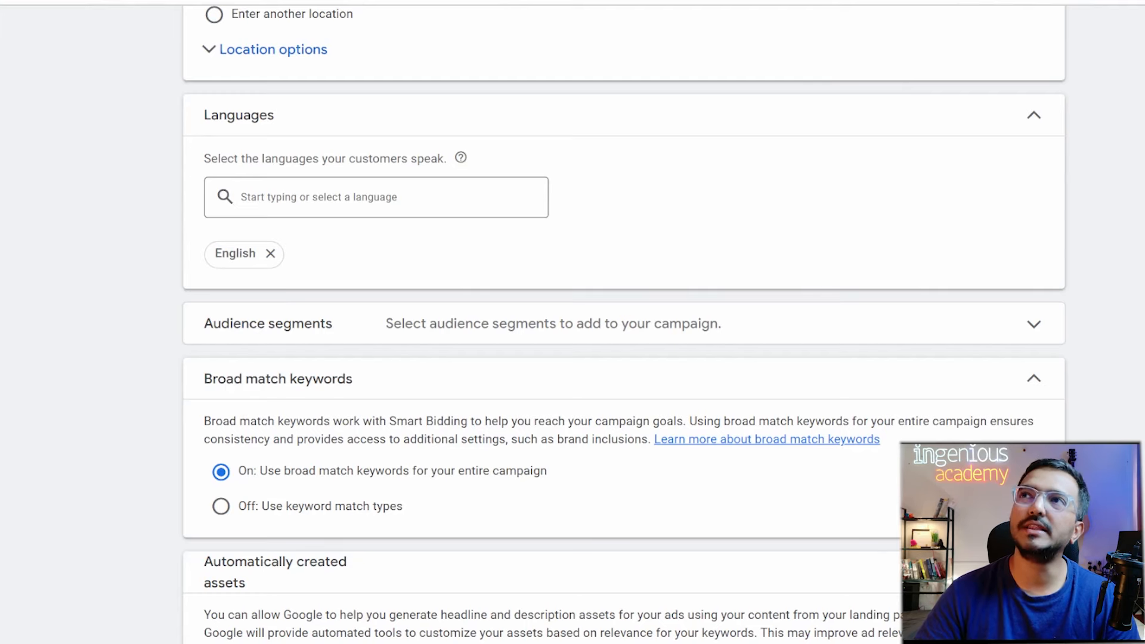
{"action": "scroll", "coordinate": [492, 568], "scroll_direction": "up", "scroll_amount": 5}
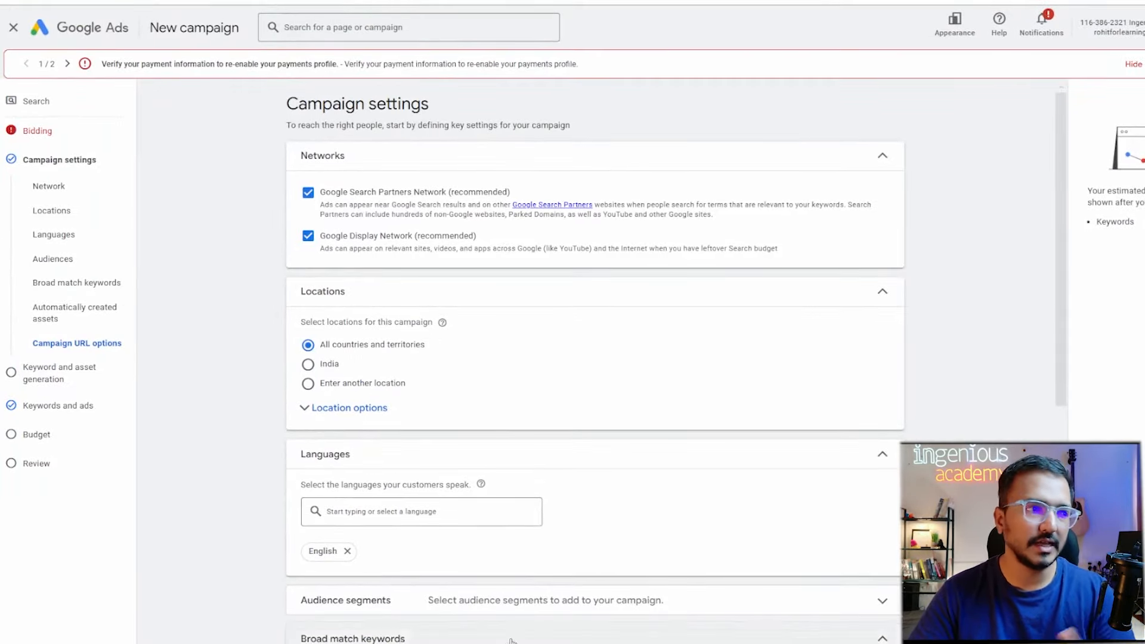
{"action": "scroll", "coordinate": [492, 567], "scroll_direction": "down", "scroll_amount": 6}
{"action": "scroll", "coordinate": [511, 641], "scroll_direction": "down", "scroll_amount": 3}
Name the custom parameter kisne_banaya, removing a stray trailing 1.
{"action": "left_click", "coordinate": [327, 578]}
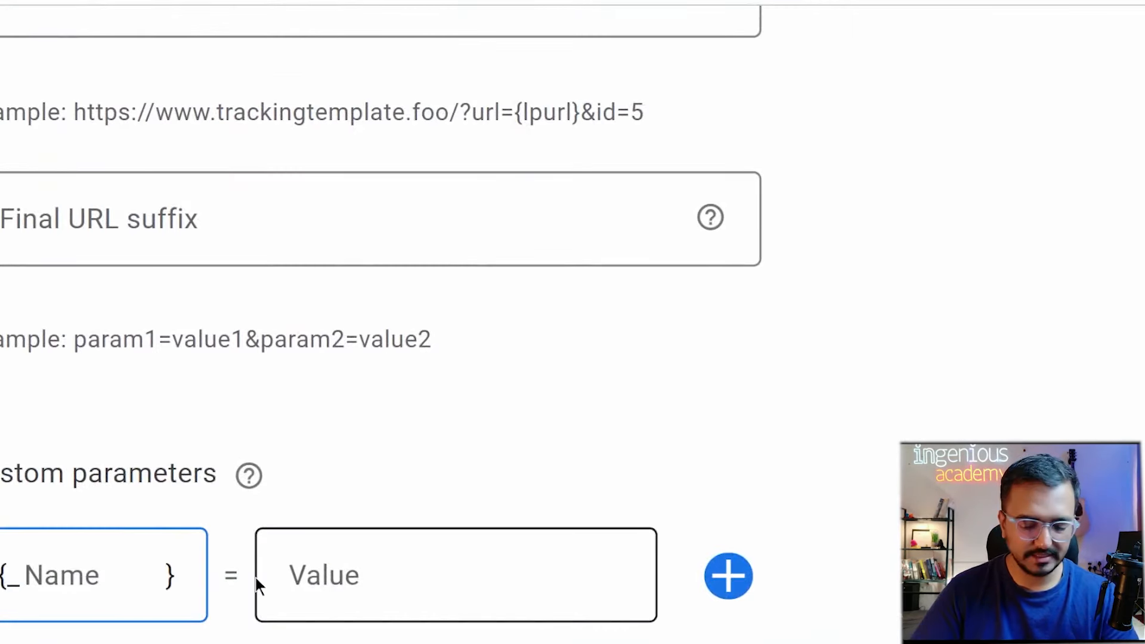
{"action": "type", "text": "kisne_"}
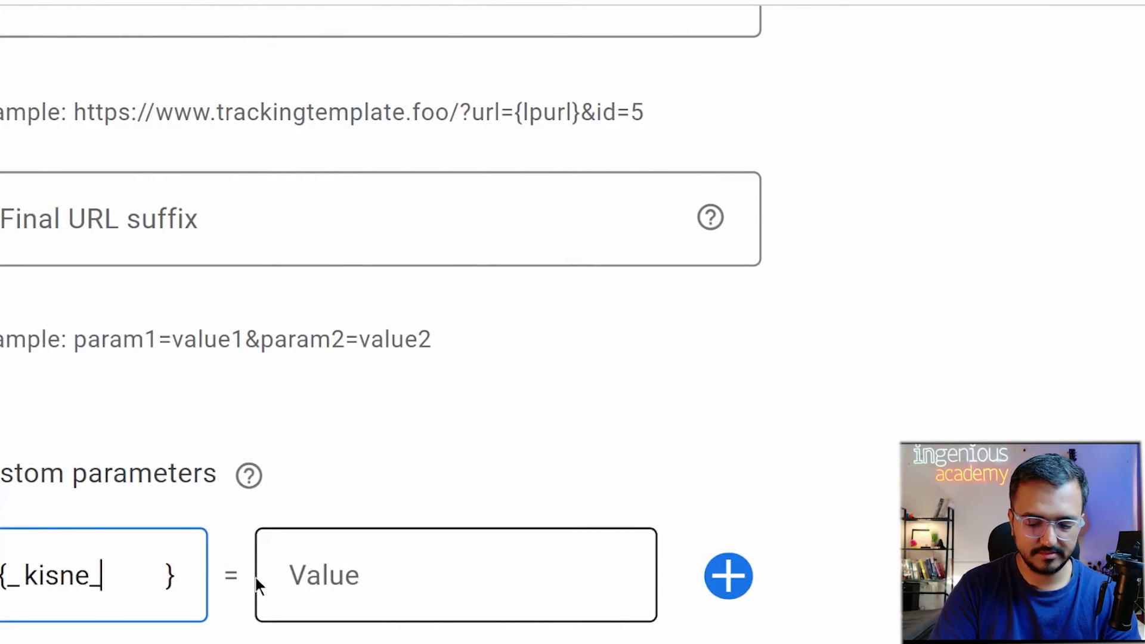
{"action": "type", "text": "banaya"}
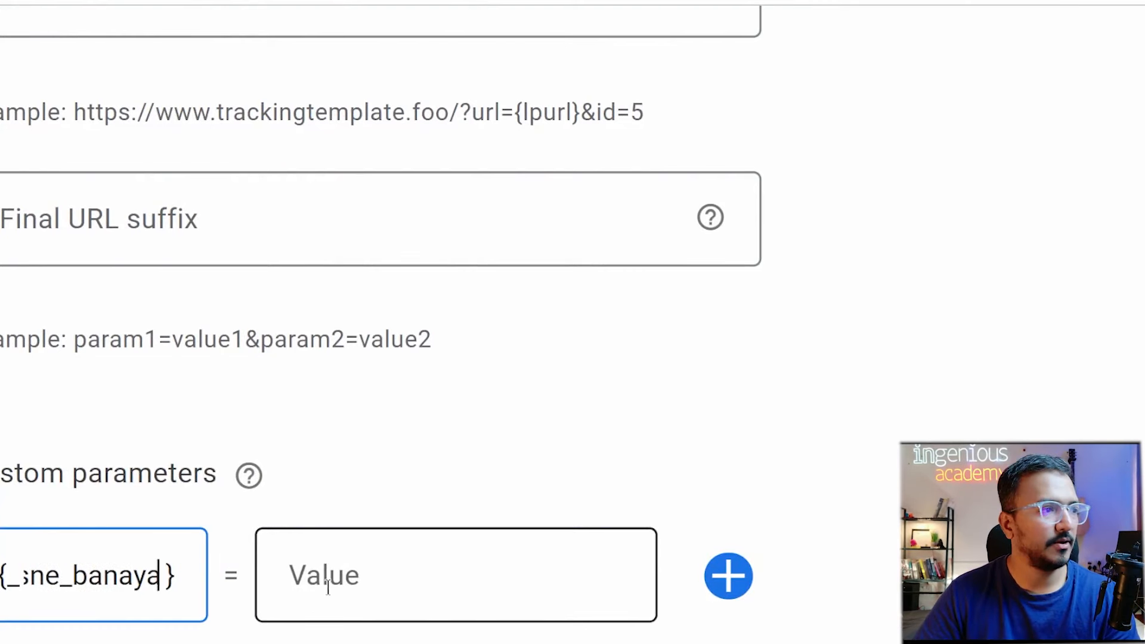
{"action": "type", "text": "1"}
{"action": "key", "text": "BackSpace"}
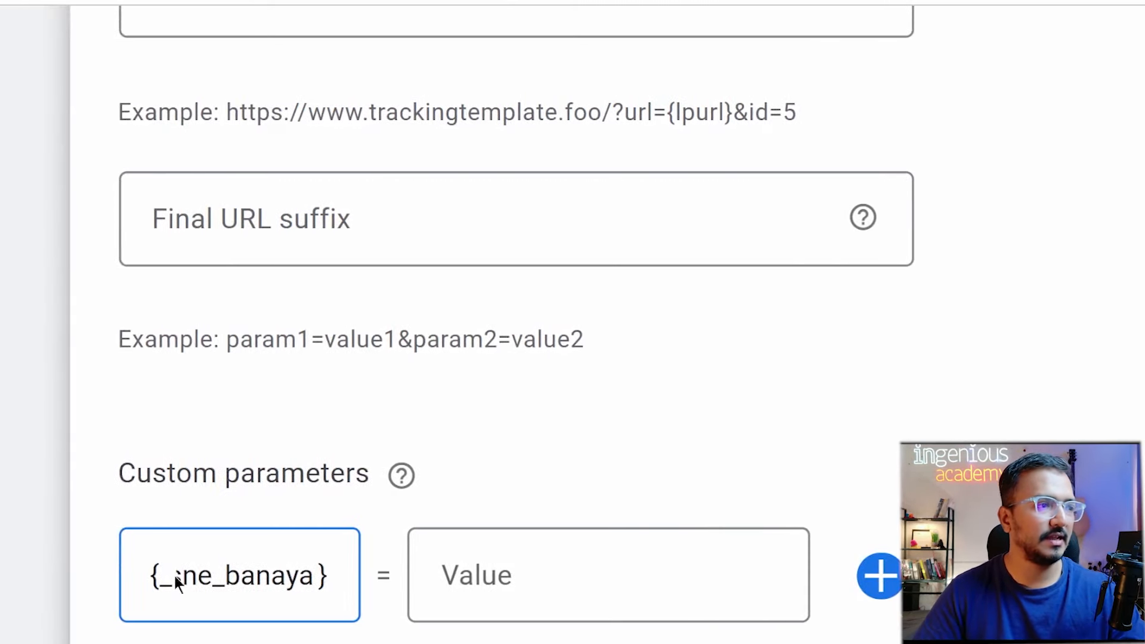
{"action": "scroll", "coordinate": [276, 423], "scroll_direction": "up", "scroll_amount": 4}
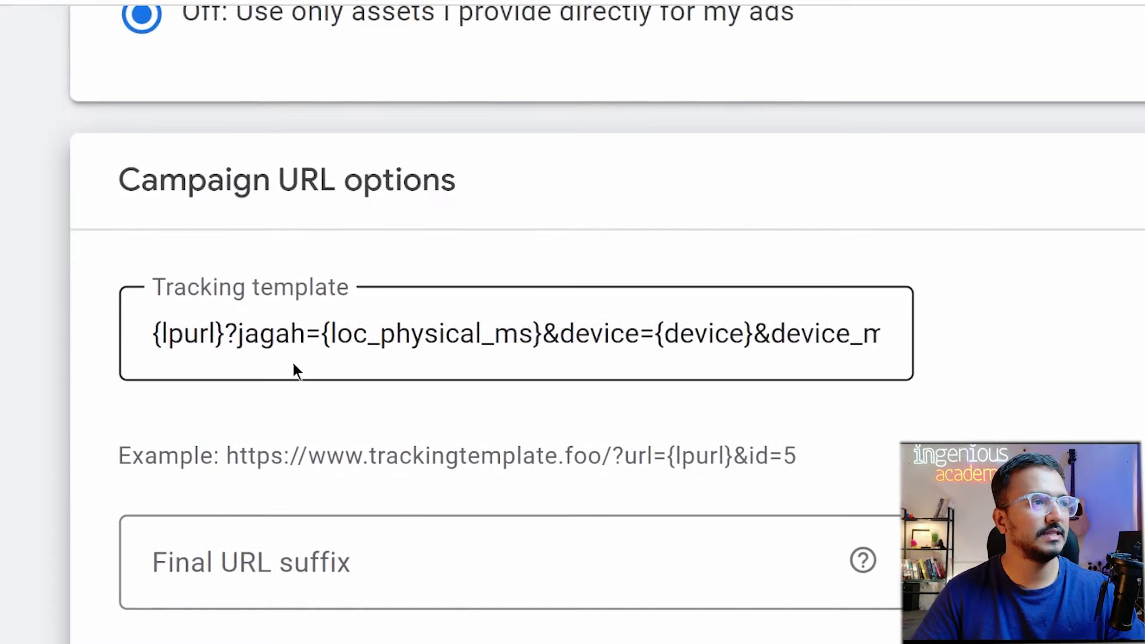
{"action": "left_click_drag", "start_coordinate": [237, 337], "coordinate": [213, 338]}
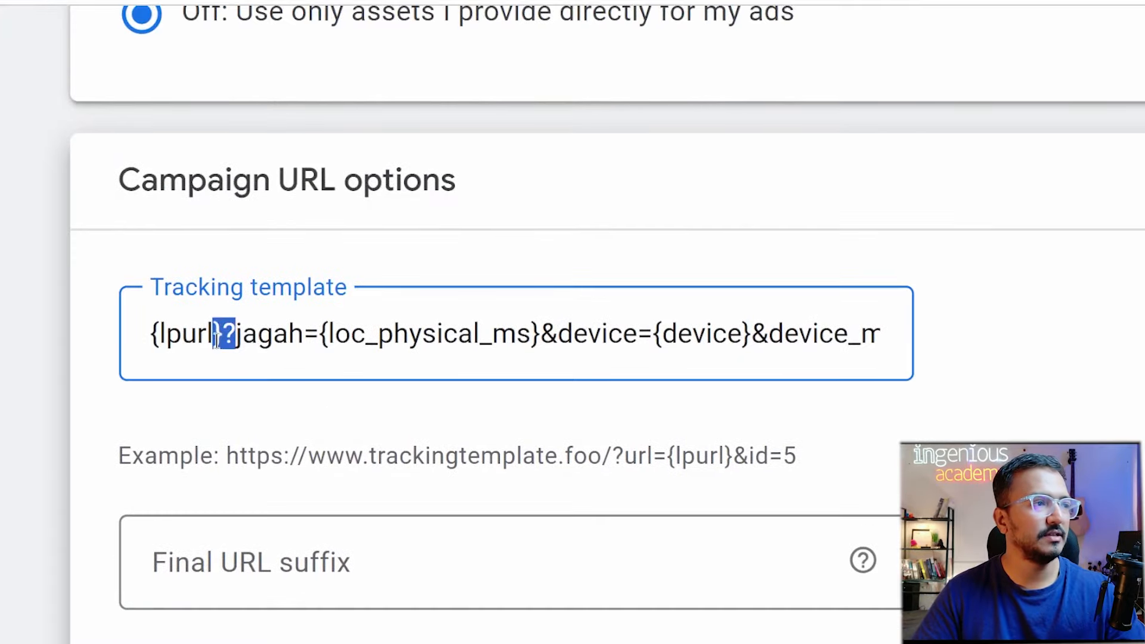
{"action": "scroll", "coordinate": [308, 617], "scroll_direction": "down", "scroll_amount": 4}
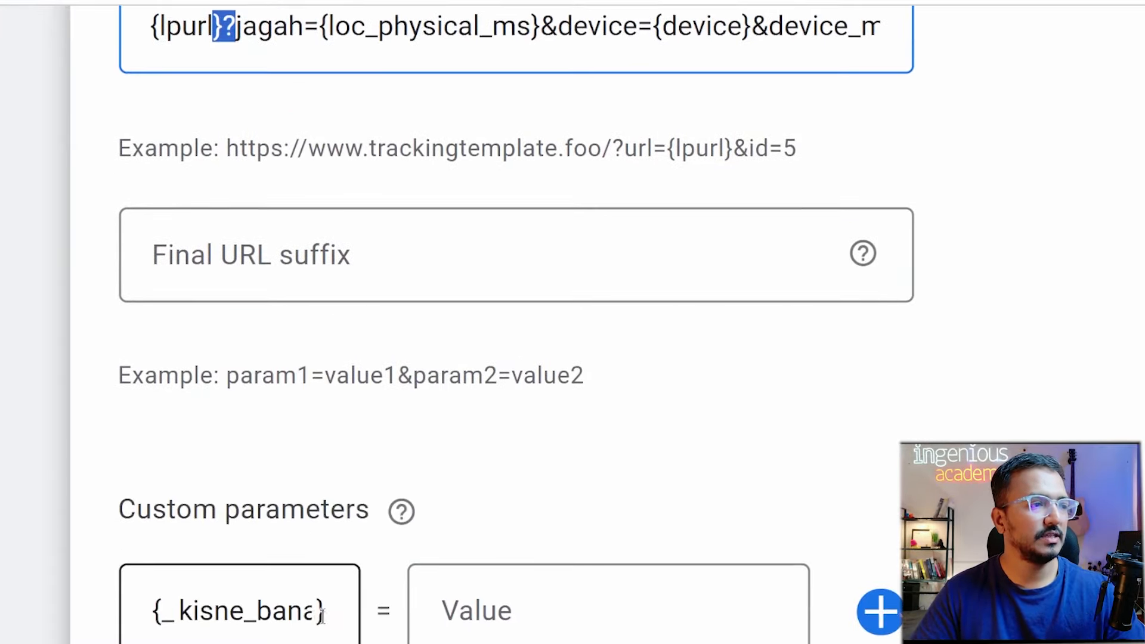
Enter the campaign creator's name as the kisne_banaya parameter's value.
{"action": "left_click", "coordinate": [448, 621]}
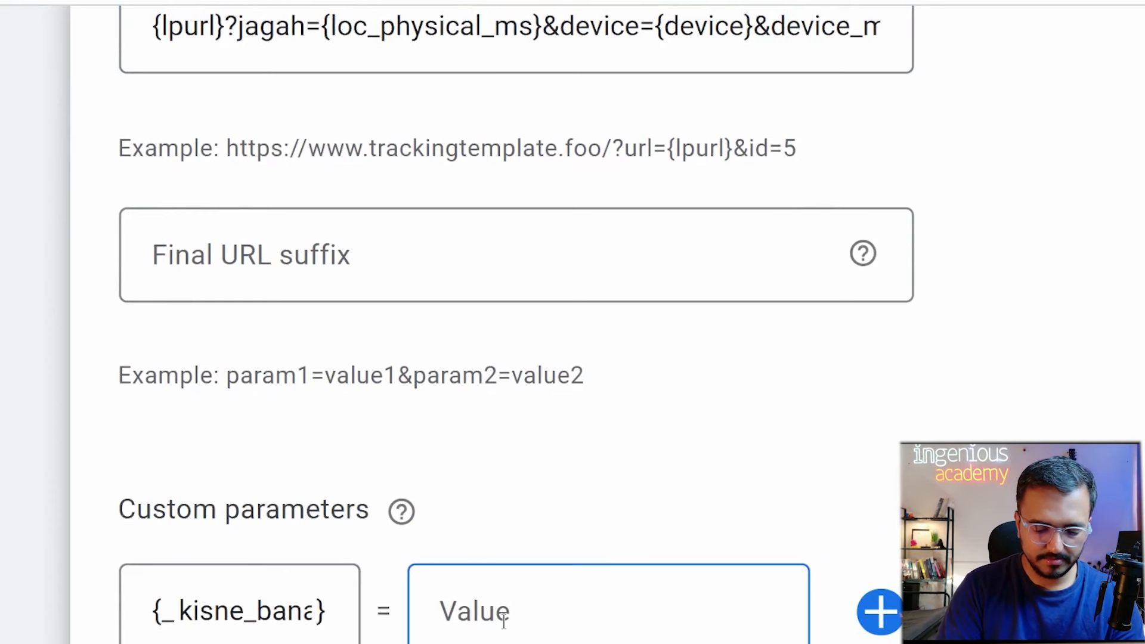
{"action": "type", "text": "mohit"}
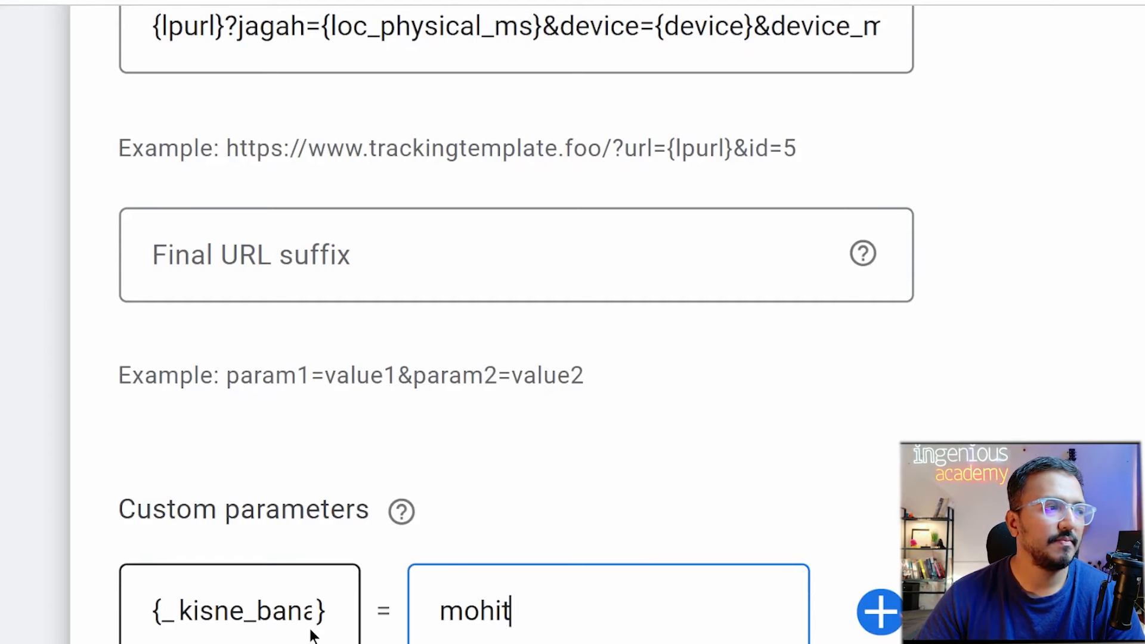
{"action": "scroll", "coordinate": [310, 634], "scroll_direction": "up", "scroll_amount": 1}
{"action": "scroll", "coordinate": [310, 633], "scroll_direction": "up", "scroll_amount": 2}
{"action": "left_click", "coordinate": [744, 274]}
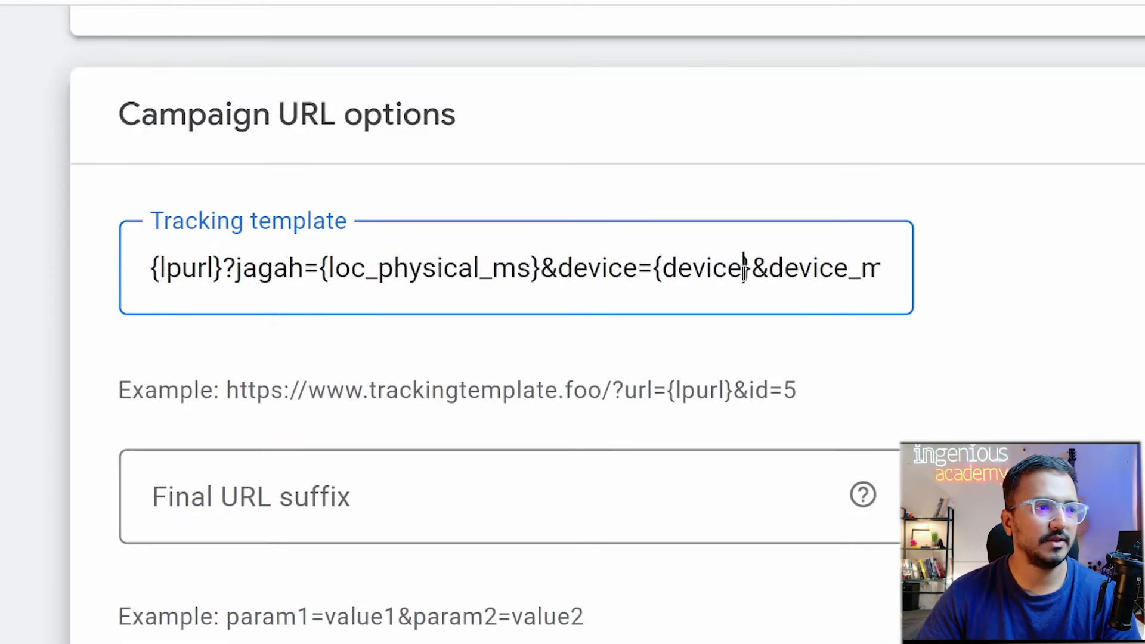
Append &campaign_creator={_kisne_banaya} to the end of the tracking template.
{"action": "key", "text": "End"}
{"action": "type", "text": "{devicemodel}"}
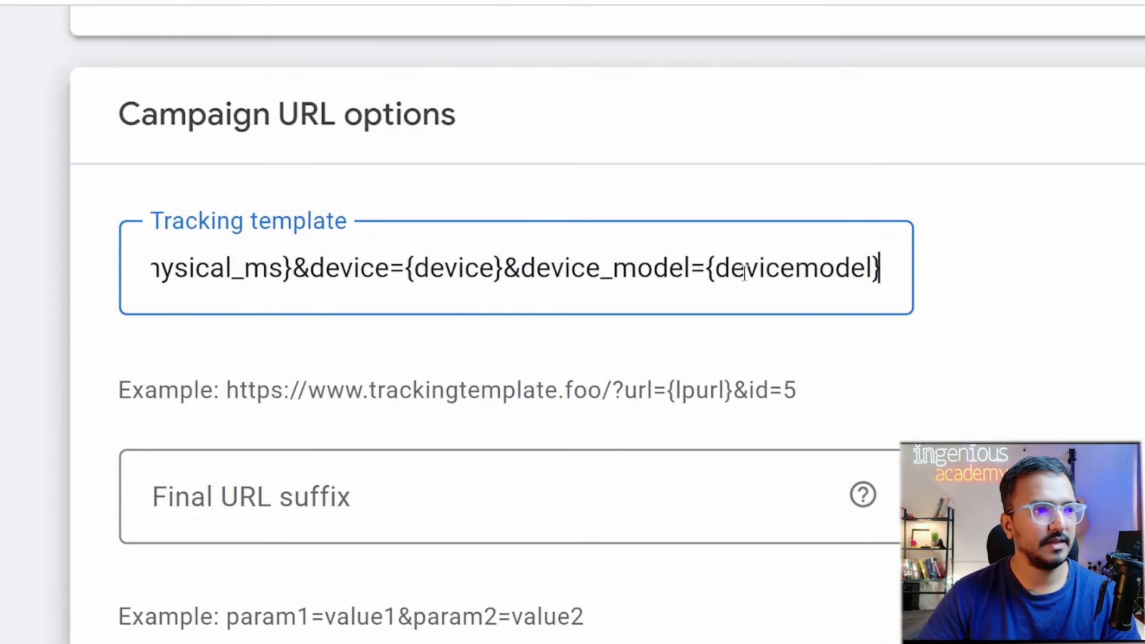
{"action": "type", "text": "&d"}
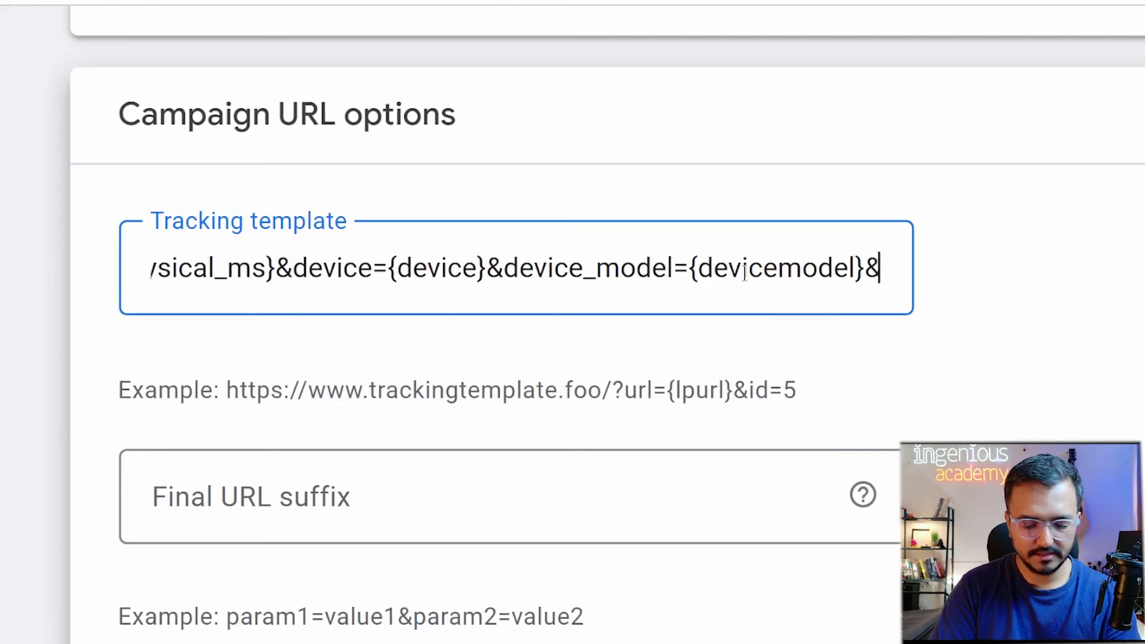
{"action": "type", "text": "ampaign"}
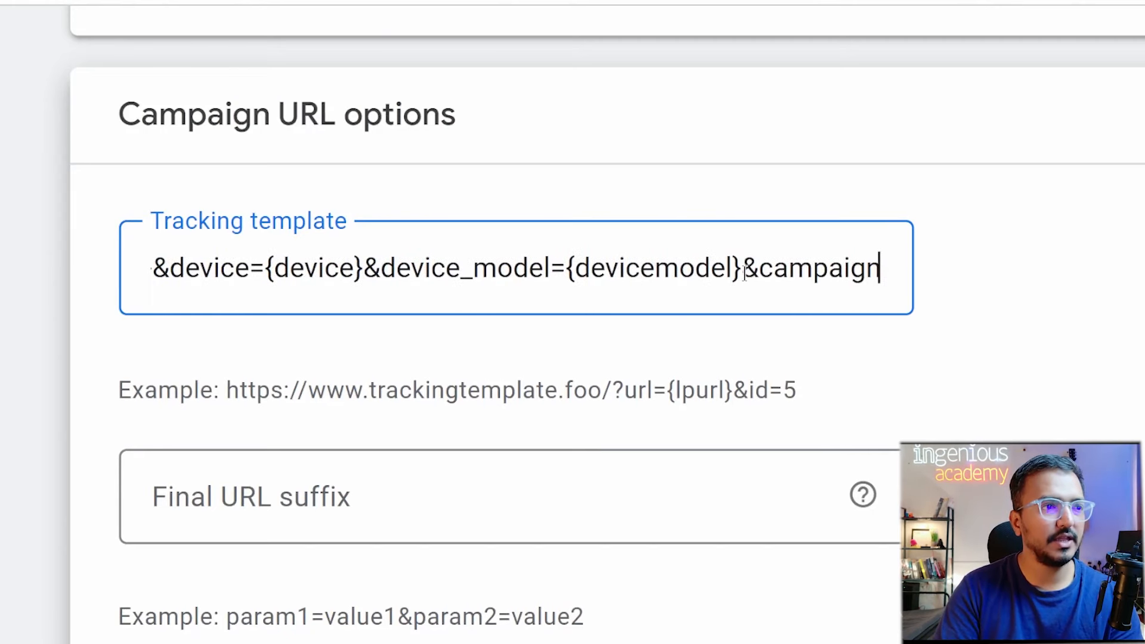
{"action": "type", "text": "_creat"}
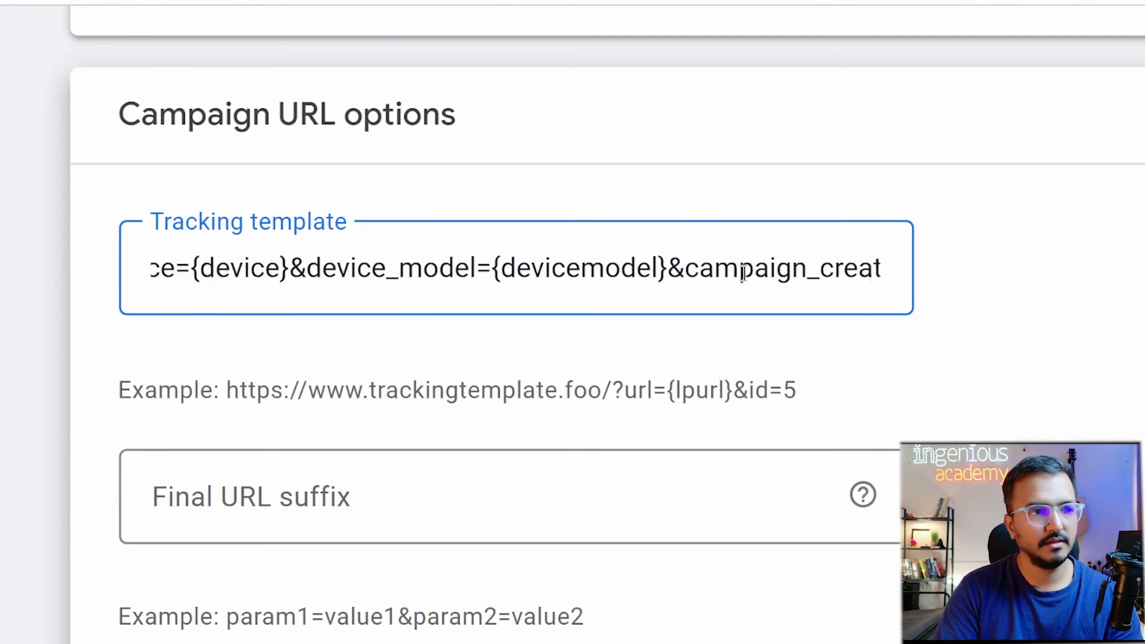
{"action": "type", "text": "or="}
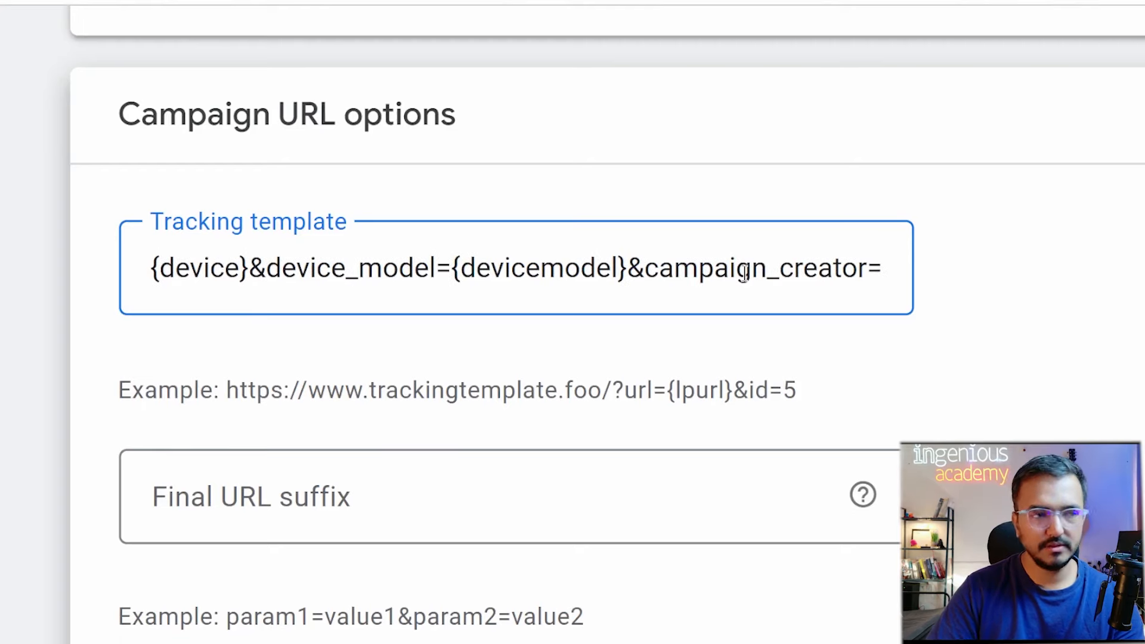
{"action": "scroll", "coordinate": [745, 274], "scroll_direction": "down", "scroll_amount": 5}
{"action": "scroll", "coordinate": [795, 335], "scroll_direction": "up", "scroll_amount": 6}
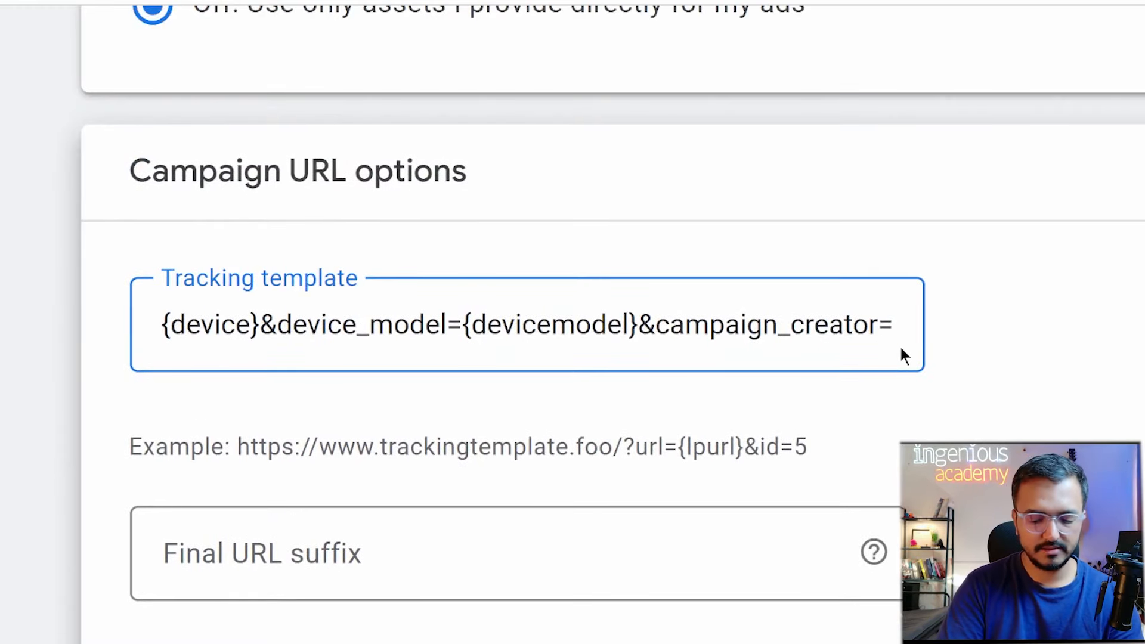
{"action": "type", "text": "{_kisne_"}
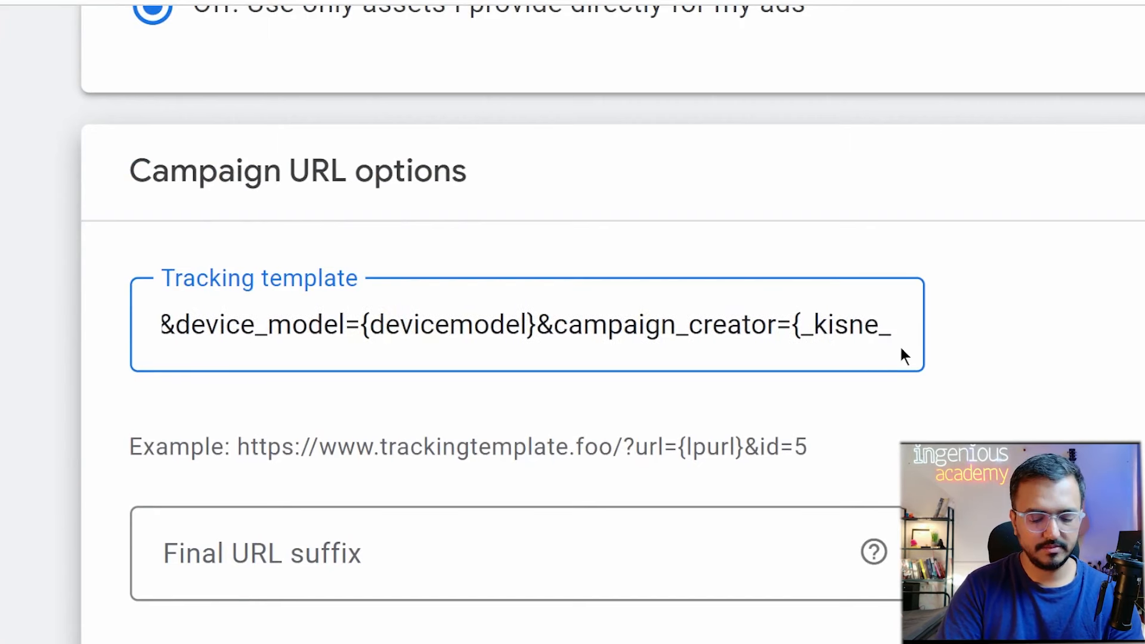
{"action": "type", "text": "banaya}"}
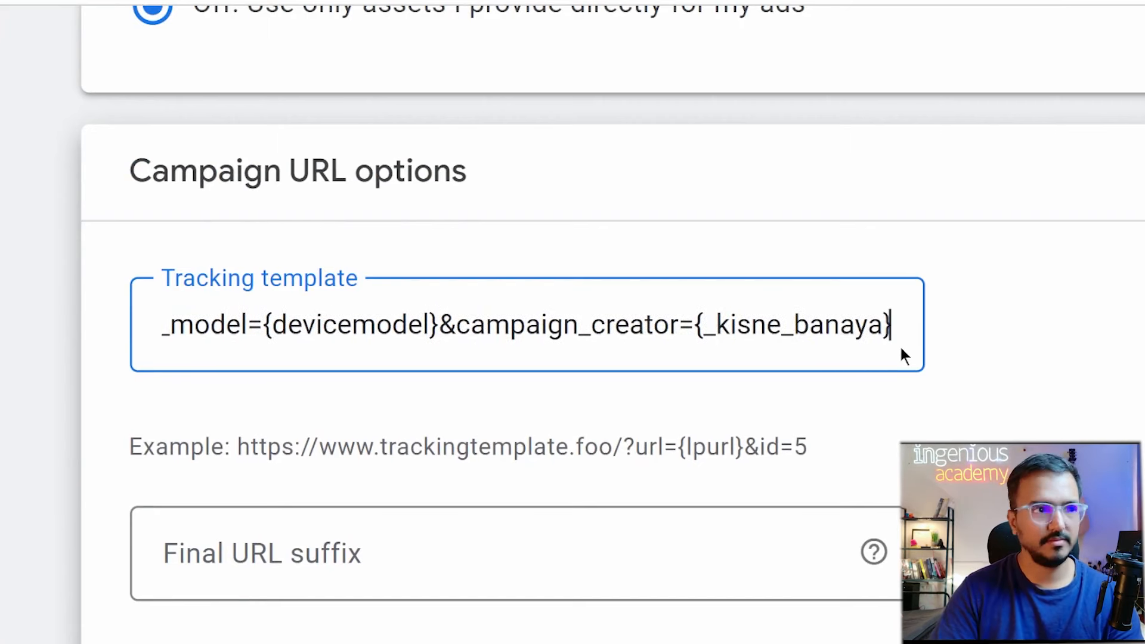
{"action": "left_click_drag", "start_coordinate": [694, 327], "coordinate": [914, 342]}
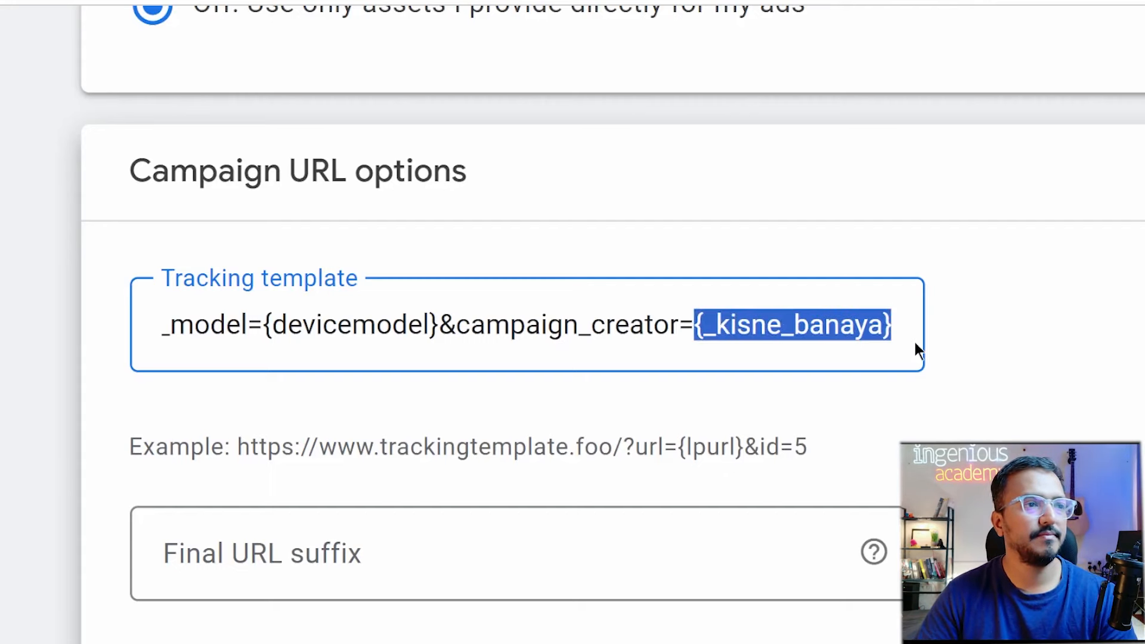
{"action": "scroll", "coordinate": [792, 410], "scroll_direction": "down", "scroll_amount": 5}
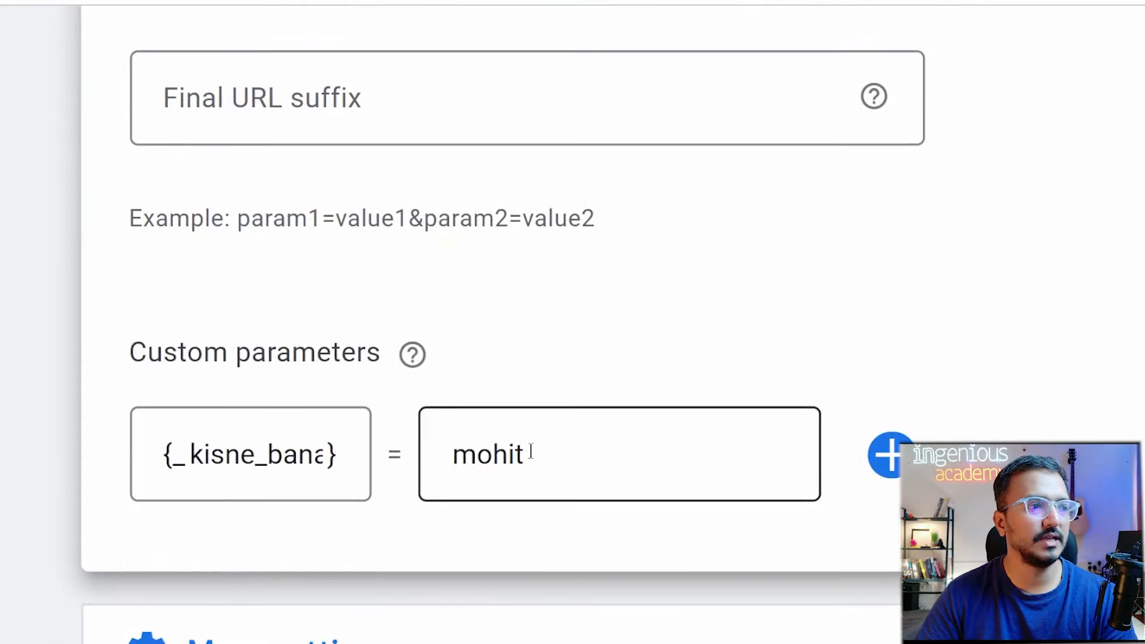
Add a blank second custom parameter row beneath the kisne_banaya entry.
{"action": "left_click", "coordinate": [531, 451]}
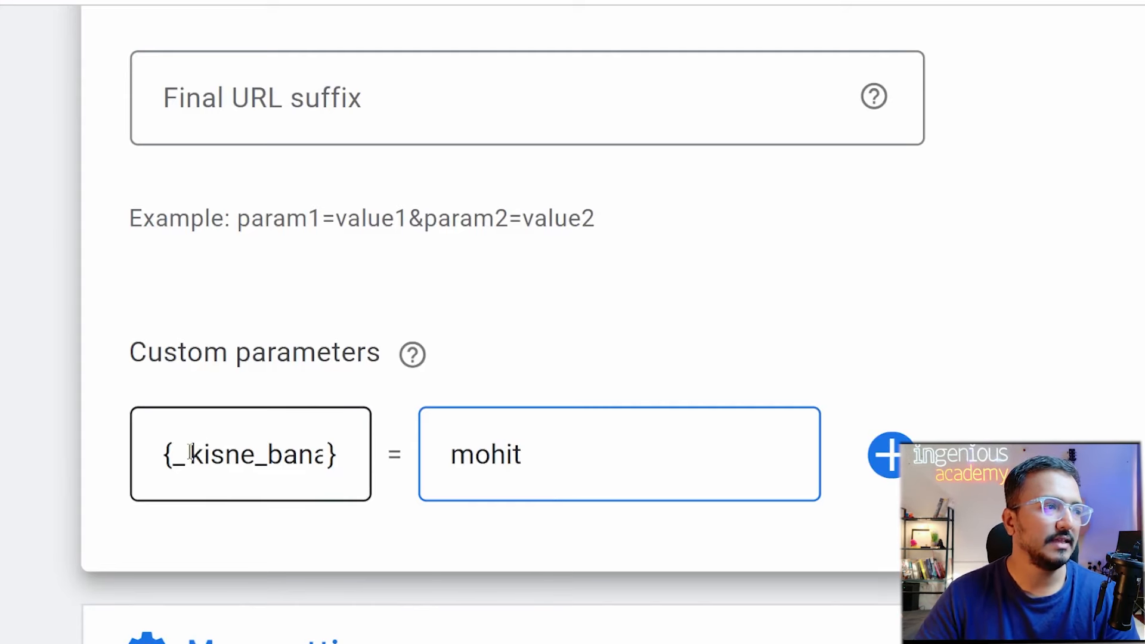
{"action": "left_click_drag", "start_coordinate": [189, 454], "coordinate": [535, 474]}
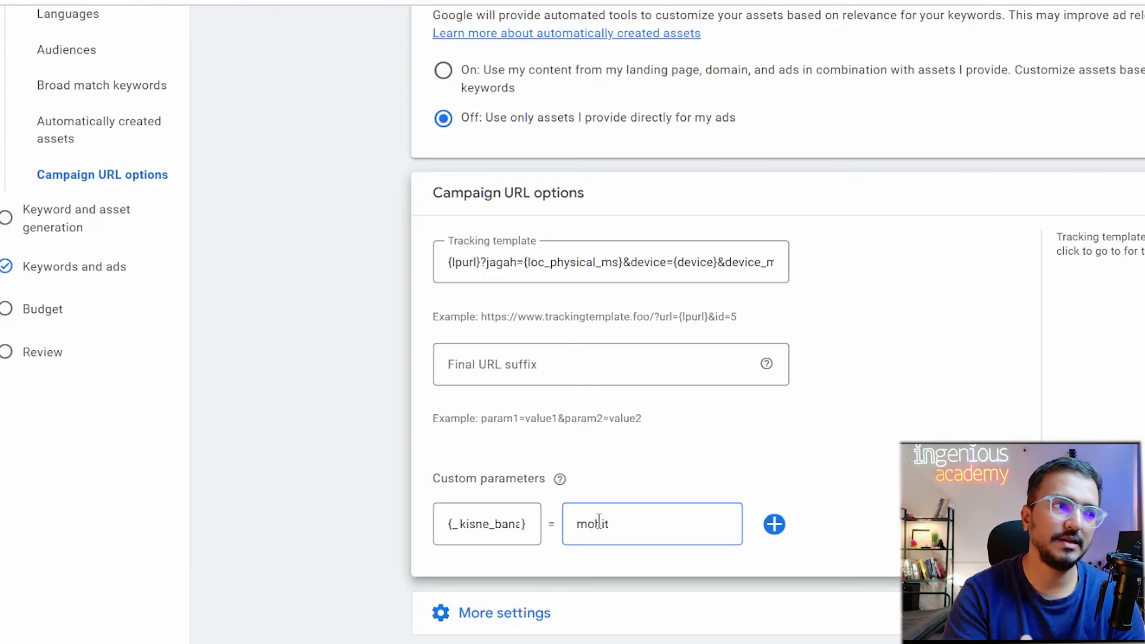
{"action": "left_click", "coordinate": [774, 524]}
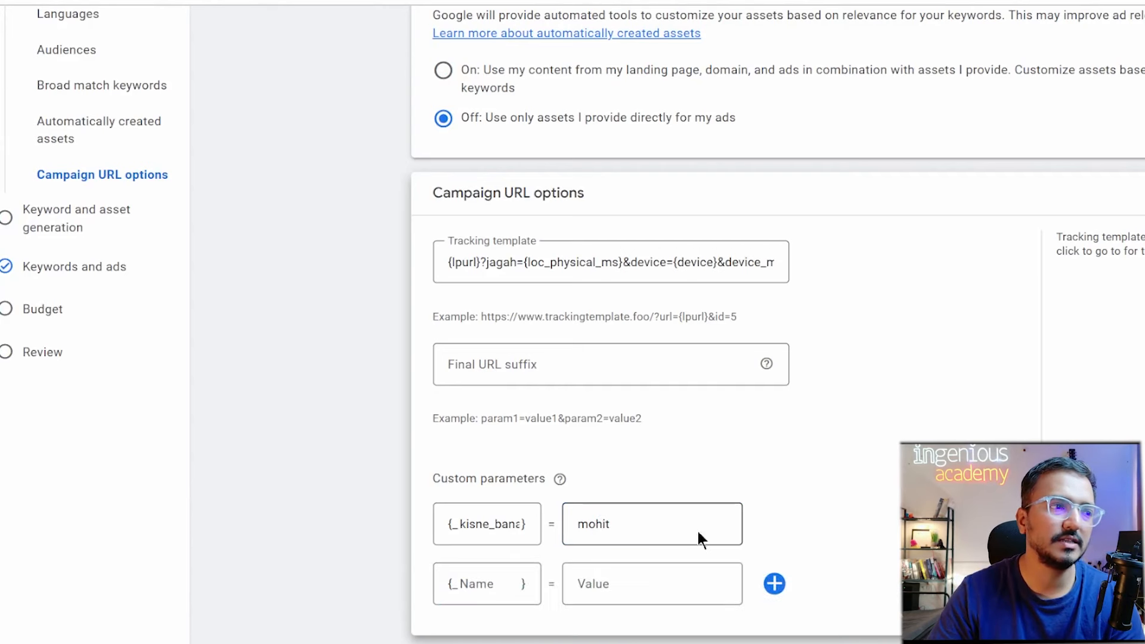
Name the new parameter campaign_name with value ODMC_Mumbai_Search, the creator's name, and Jan25.
{"action": "left_click", "coordinate": [480, 587]}
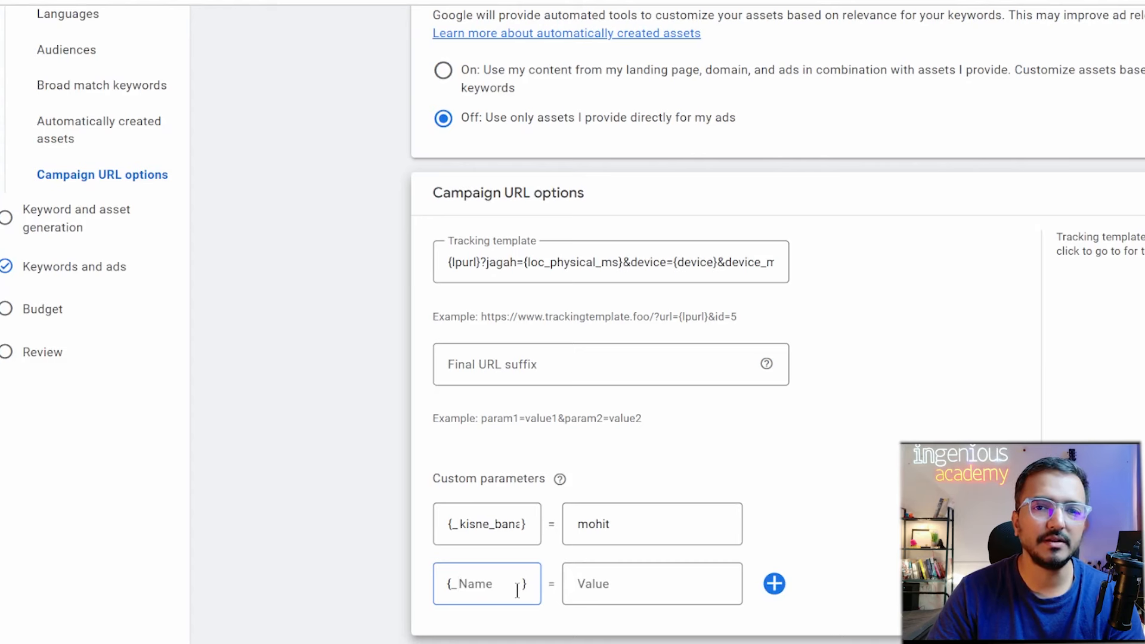
{"action": "type", "text": "campa"}
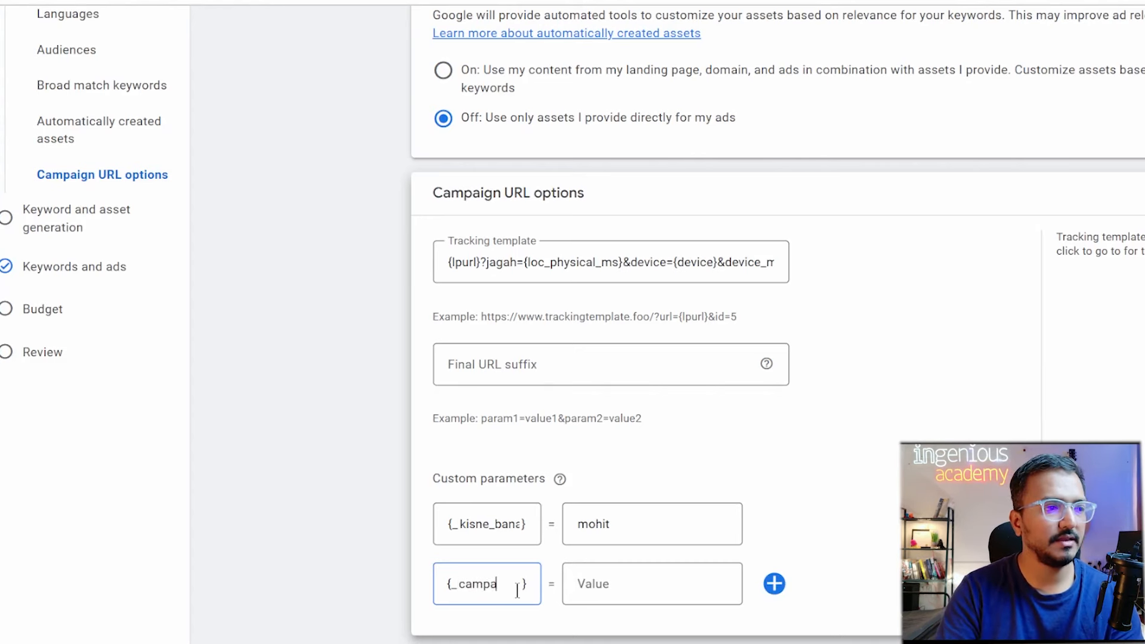
{"action": "type", "text": "ign"}
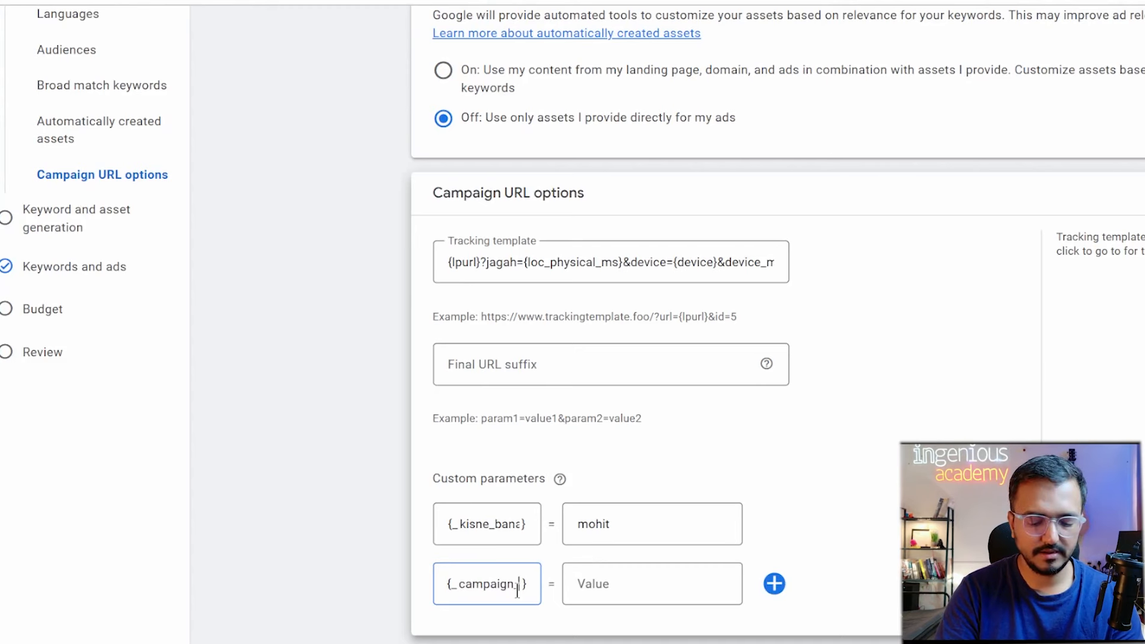
{"action": "type", "text": "_name"}
{"action": "left_click", "coordinate": [676, 588]}
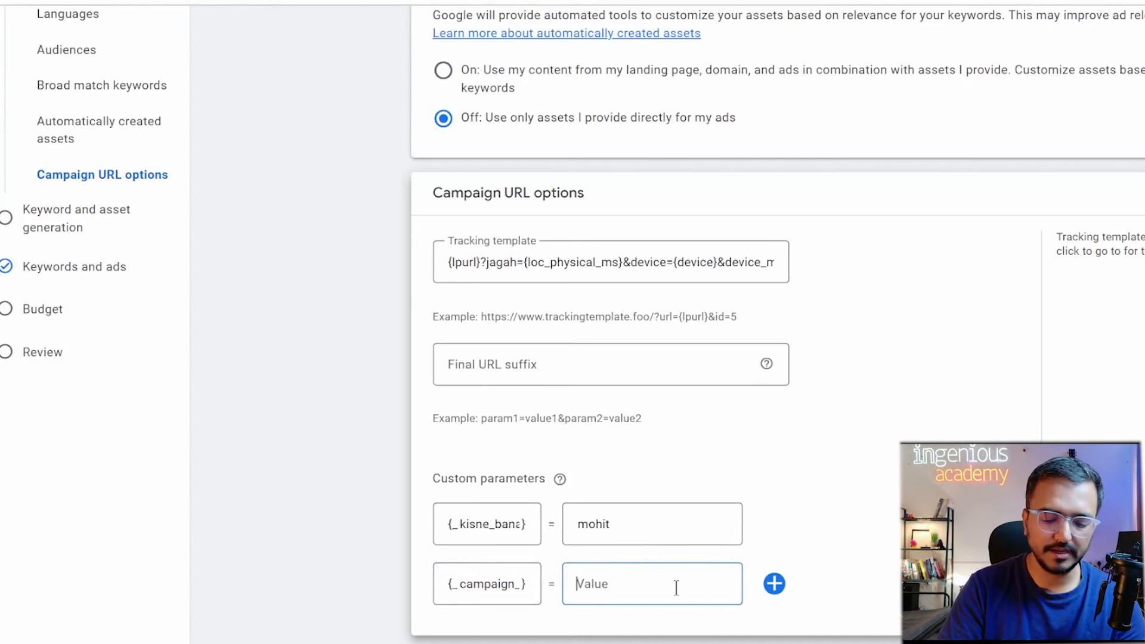
{"action": "type", "text": "ODMC"}
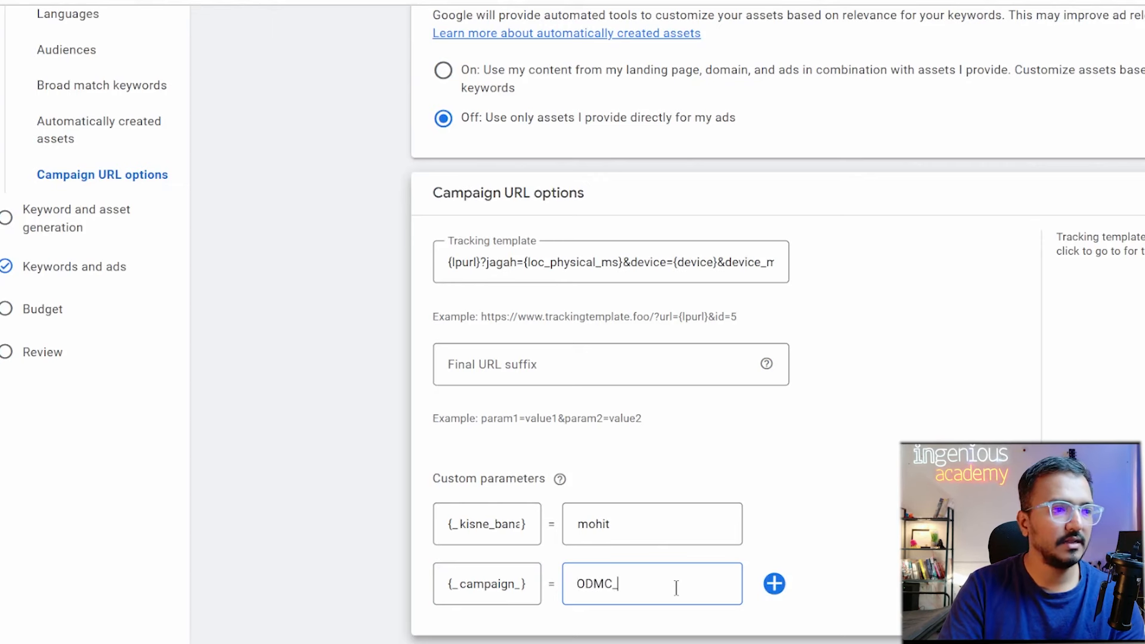
{"action": "type", "text": "_"}
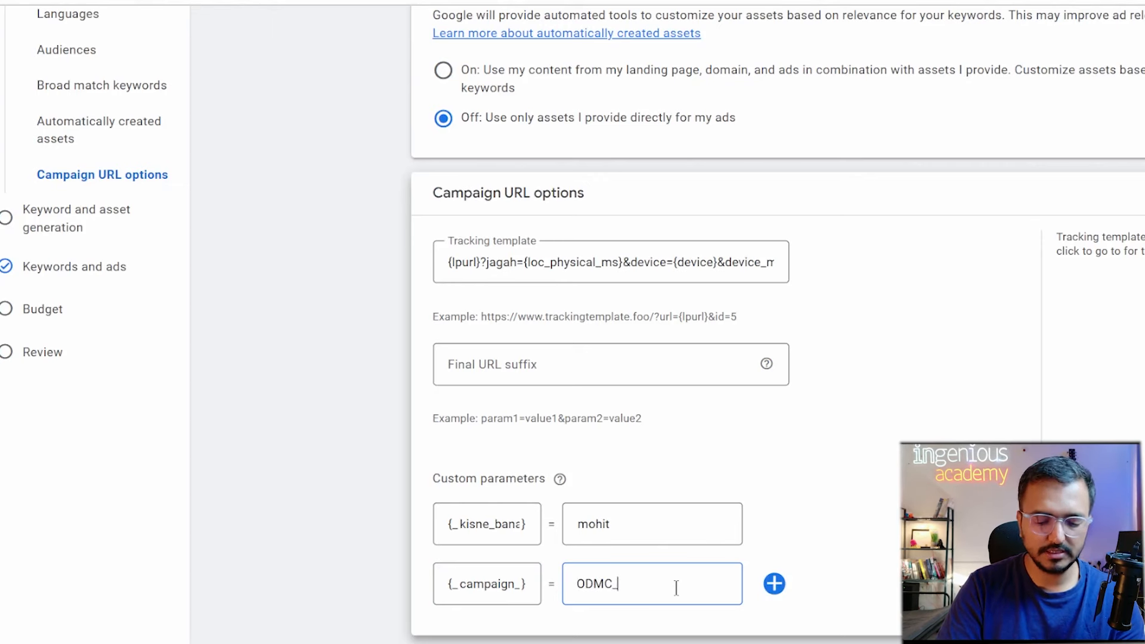
{"action": "type", "text": "M"}
{"action": "type", "text": "ubai"}
{"action": "key", "text": "BackSpace"}
{"action": "key", "text": "BackSpace"}
{"action": "key", "text": "BackSpace"}
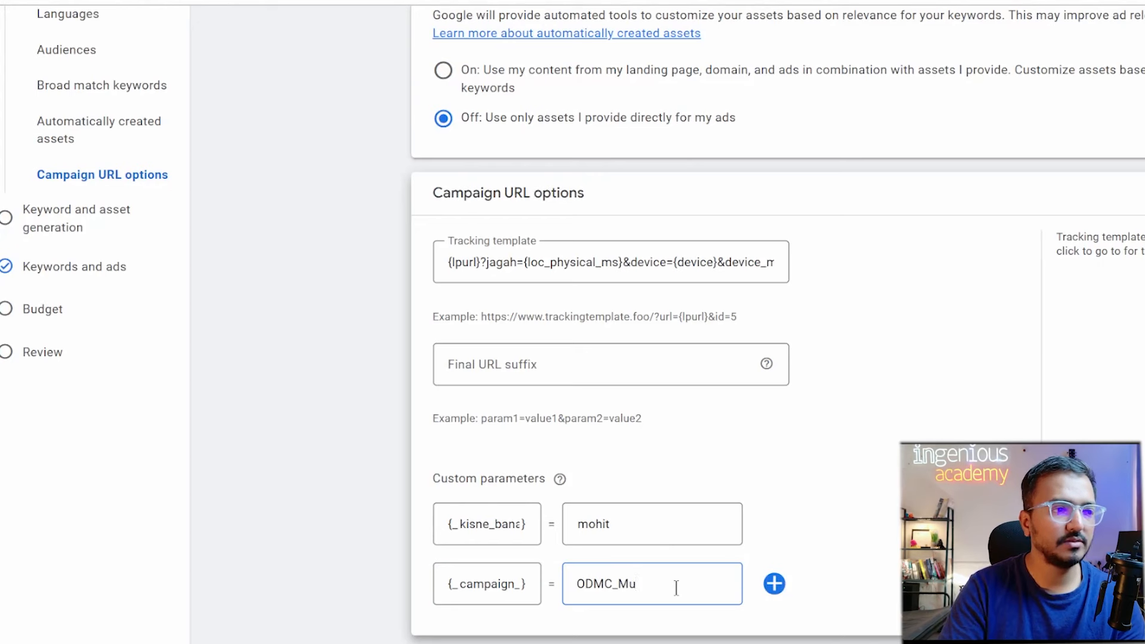
{"action": "type", "text": "mbai_"}
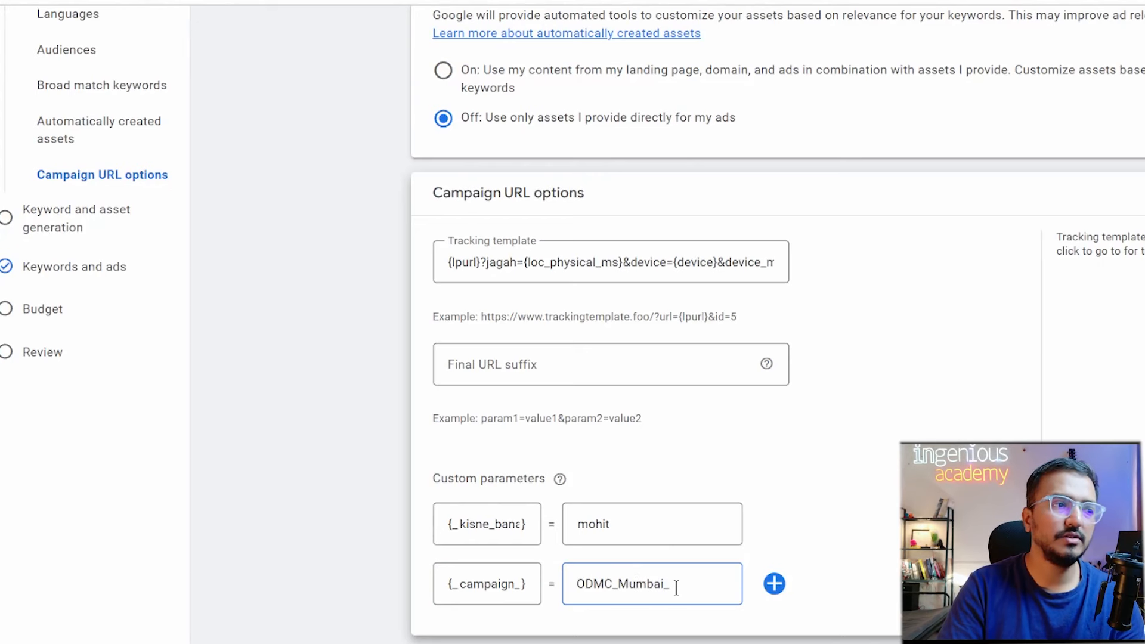
{"action": "type", "text": "Search"}
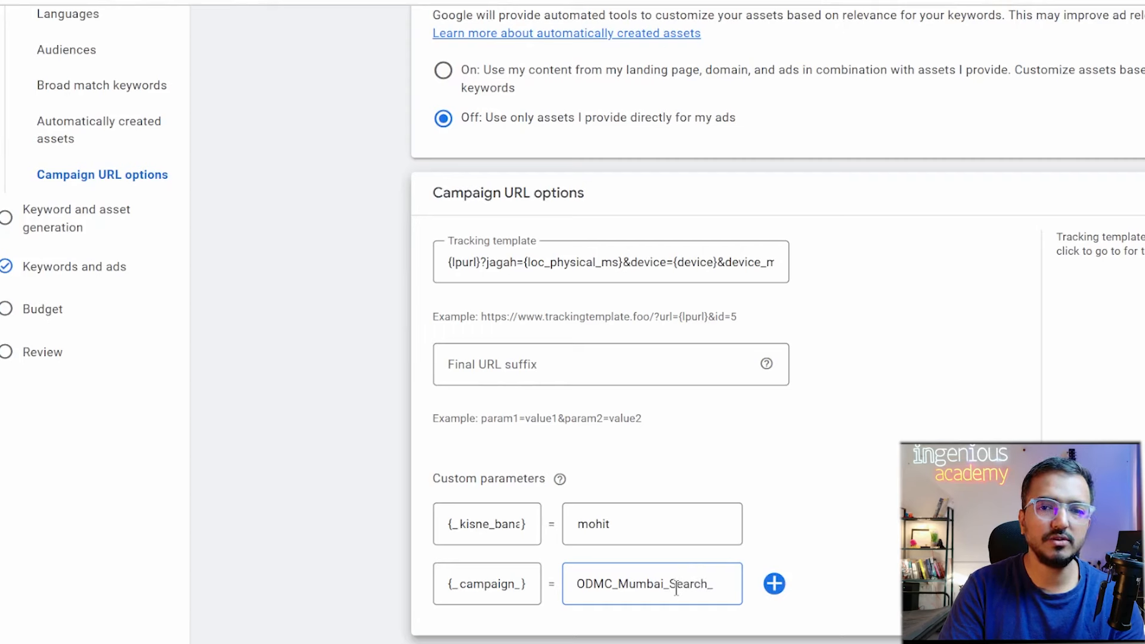
{"action": "type", "text": "_Mohit_"}
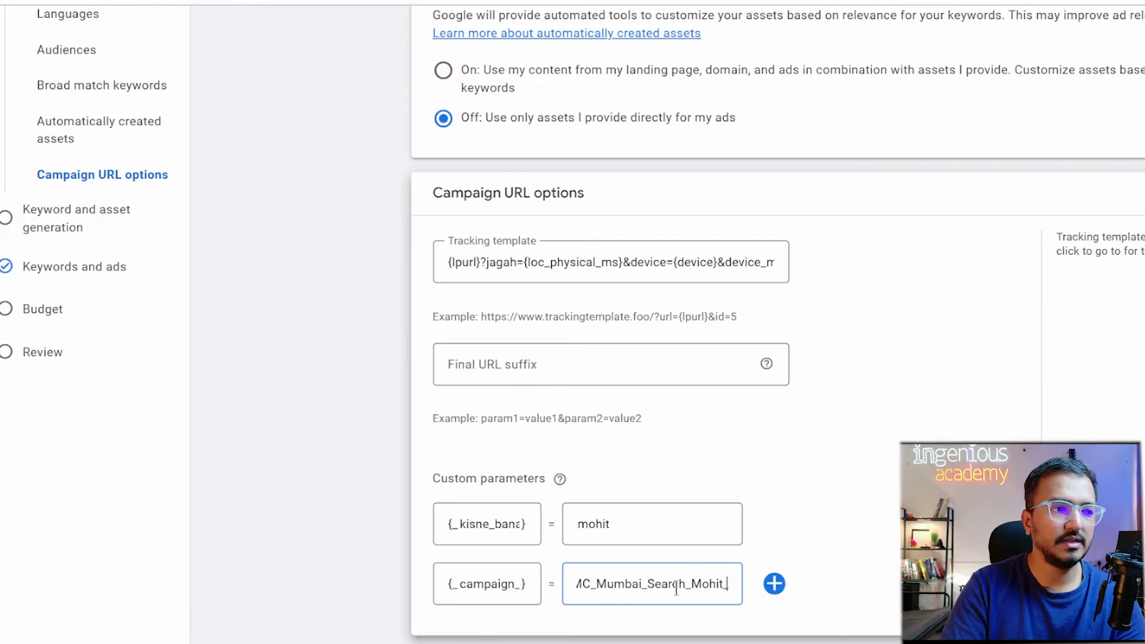
{"action": "type", "text": "jan"}
{"action": "key", "text": "BackSpace"}
{"action": "key", "text": "BackSpace"}
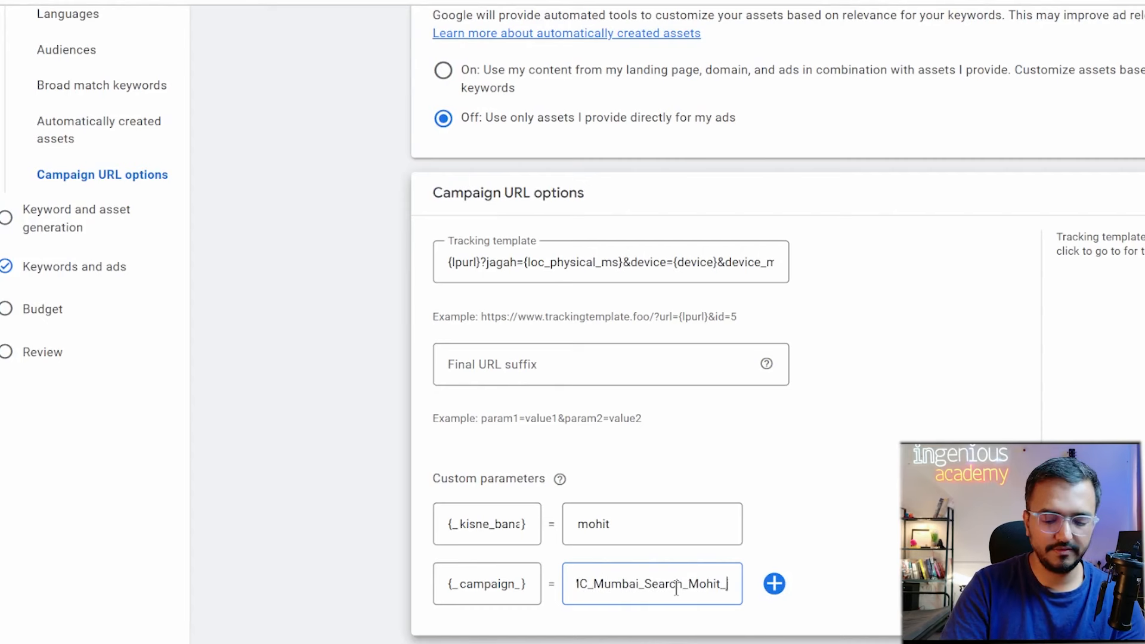
{"action": "type", "text": "Jan25"}
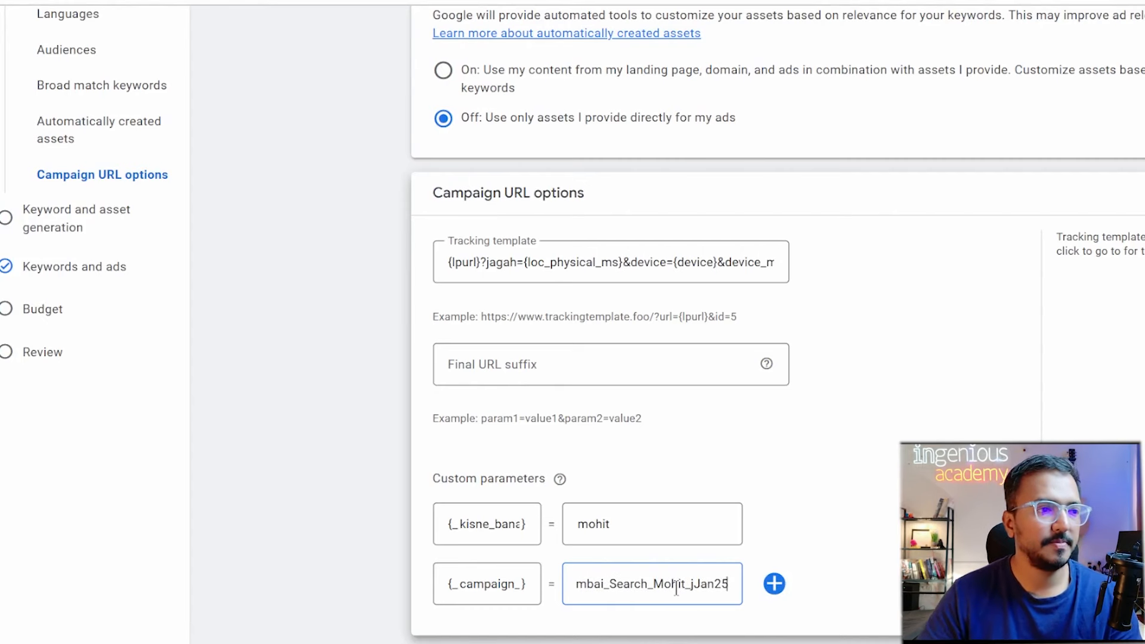
{"action": "key", "text": "BackSpace"}
{"action": "key", "text": "BackSpace"}
{"action": "key", "text": "BackSpace"}
{"action": "key", "text": "BackSpace"}
{"action": "key", "text": "BackSpace"}
{"action": "key", "text": "BackSpace"}
{"action": "type", "text": "J"}
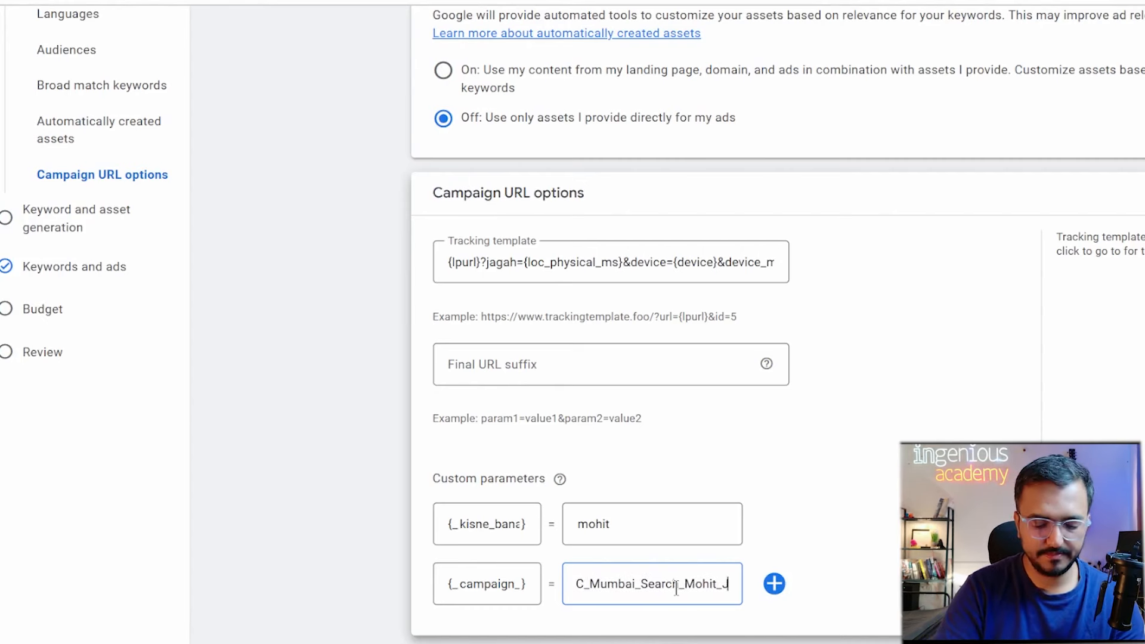
{"action": "type", "text": "an25"}
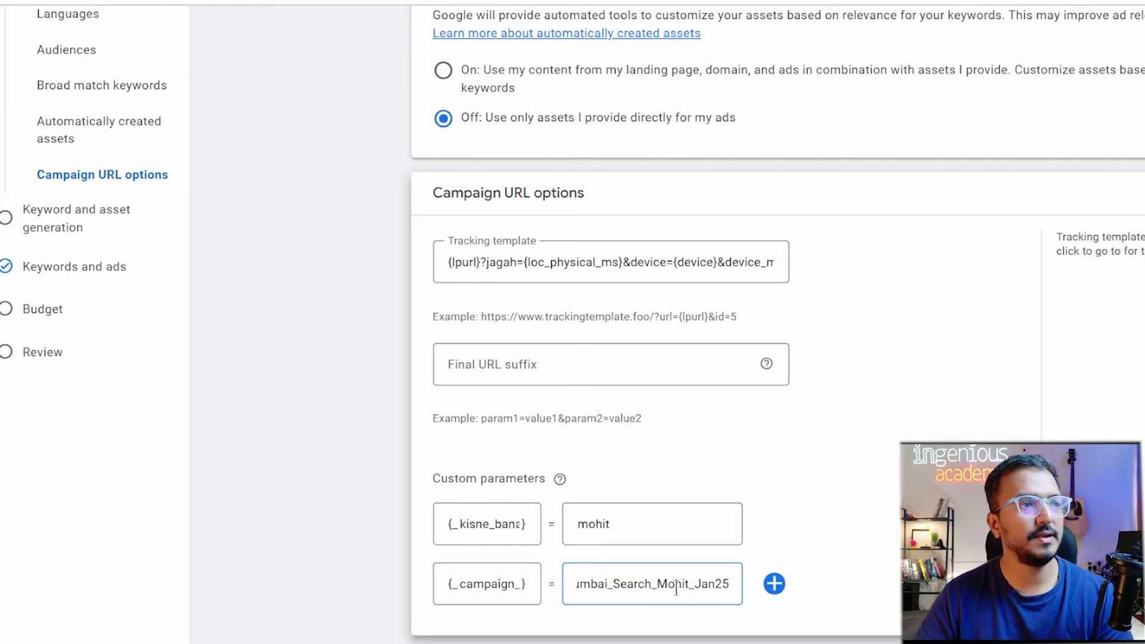
{"action": "left_click", "coordinate": [719, 270]}
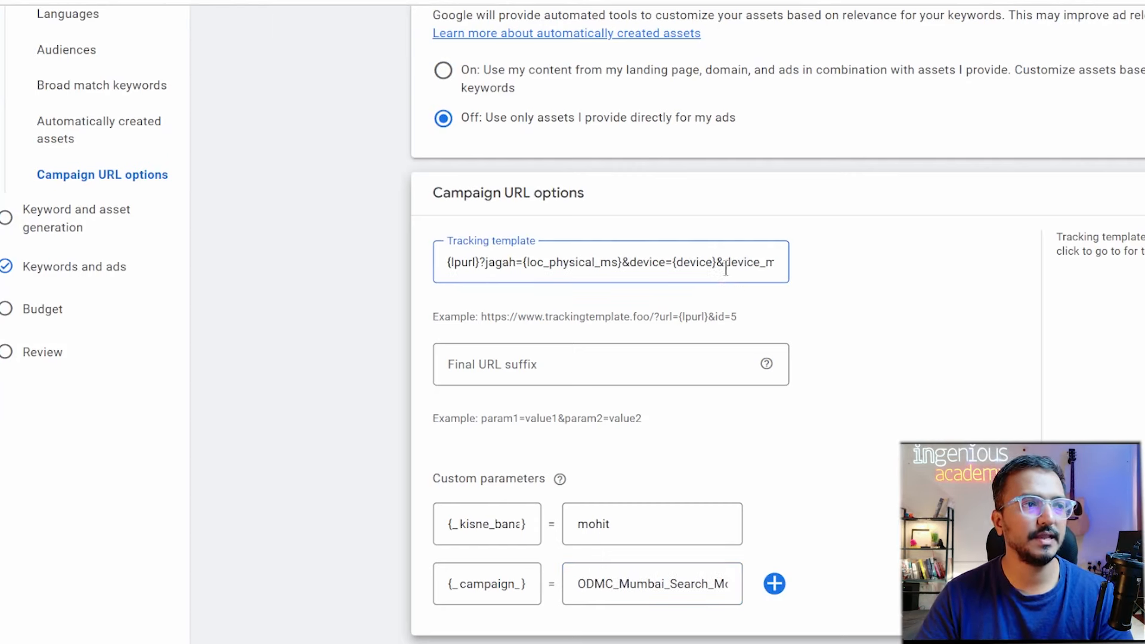
Append &campaign_name={_campaign_name} to the end of the tracking template and finish editing it.
{"action": "key", "text": "ctrl+Right"}
{"action": "key", "text": "ctrl+Right"}
{"action": "key", "text": "ctrl+Right"}
{"action": "key", "text": "ctrl+Right"}
{"action": "key", "text": "ctrl+Right"}
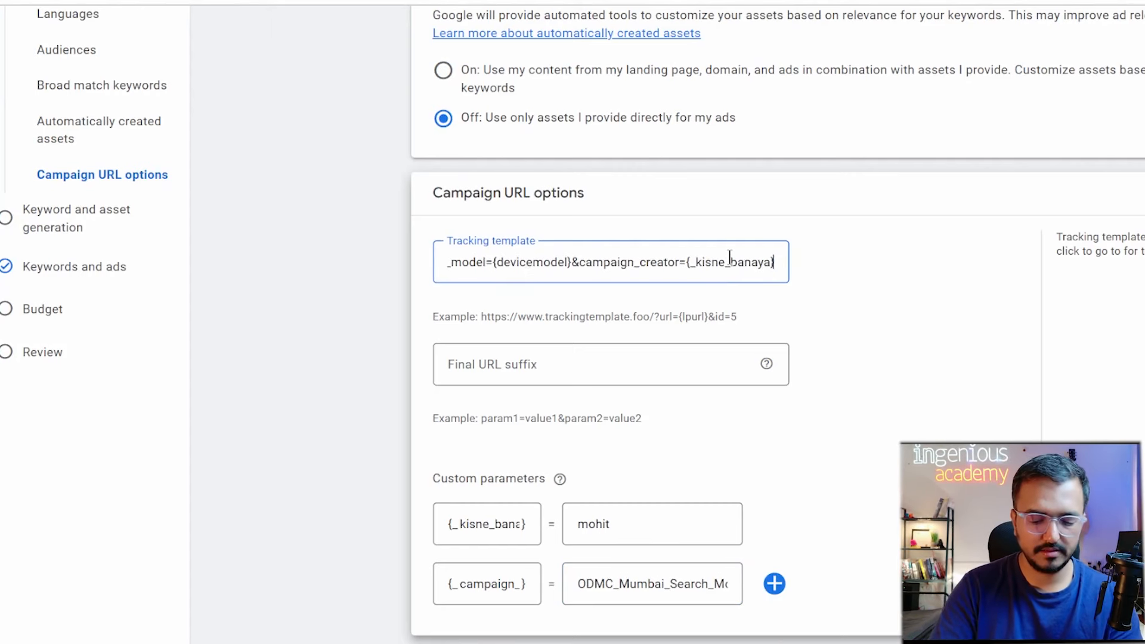
{"action": "type", "text": "&"}
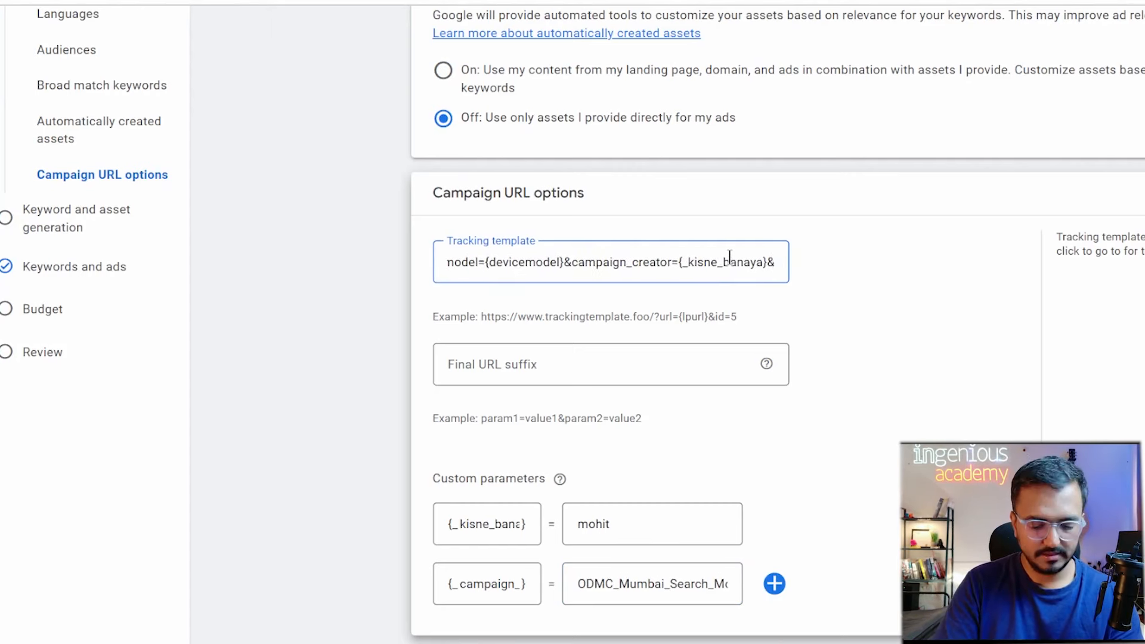
{"action": "type", "text": "campaign"}
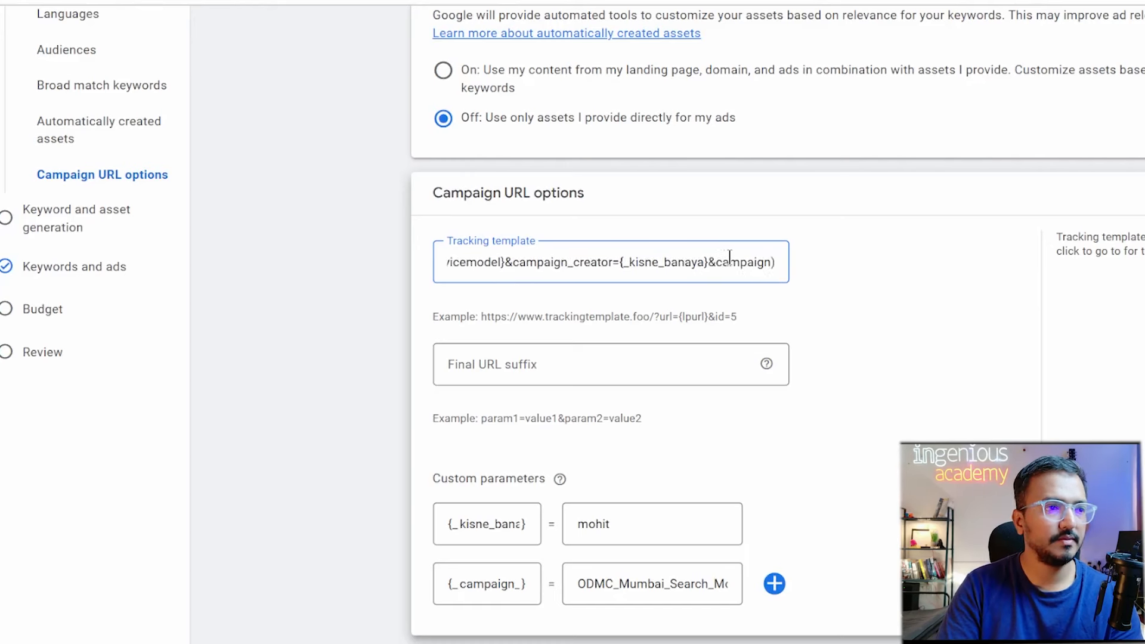
{"action": "key", "text": "BackSpace"}
{"action": "type", "text": "_name"}
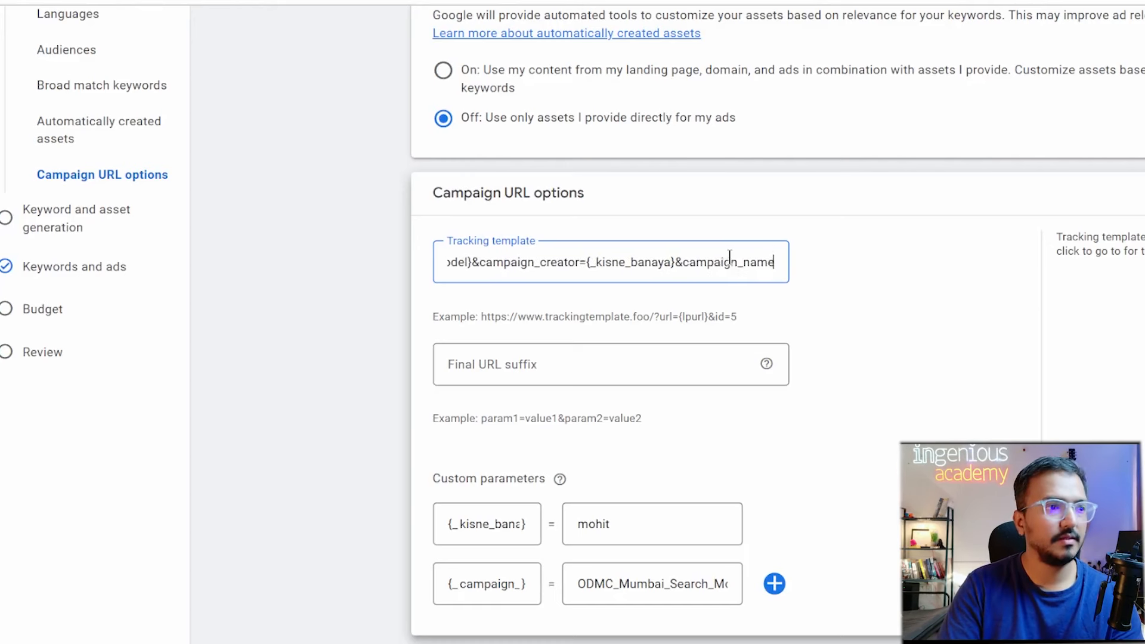
{"action": "type", "text": "="}
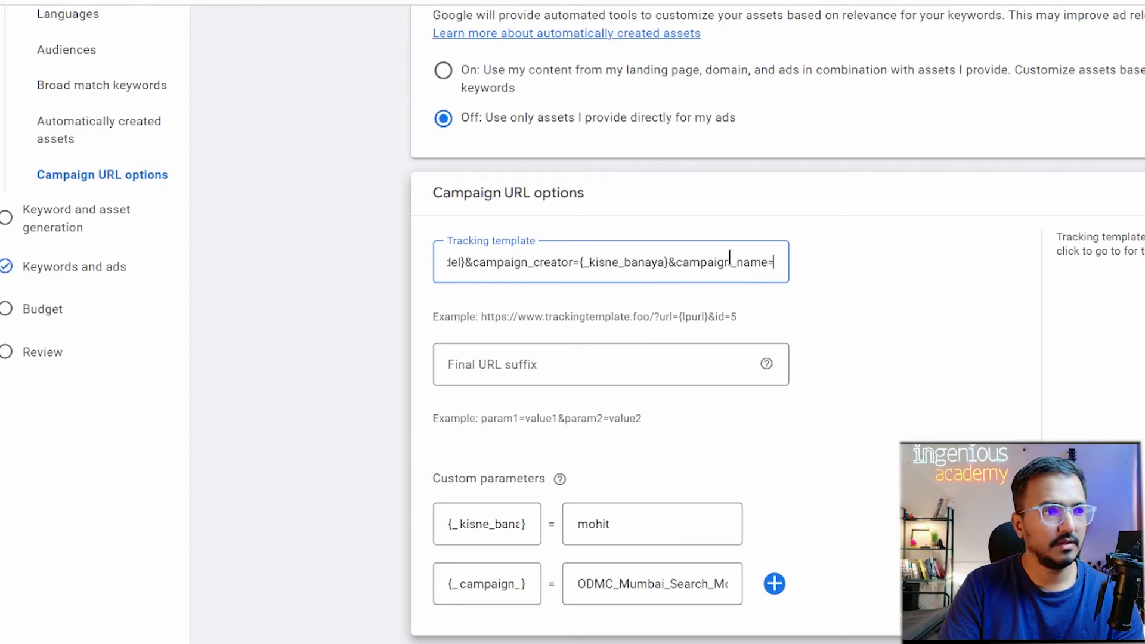
{"action": "type", "text": "{_"}
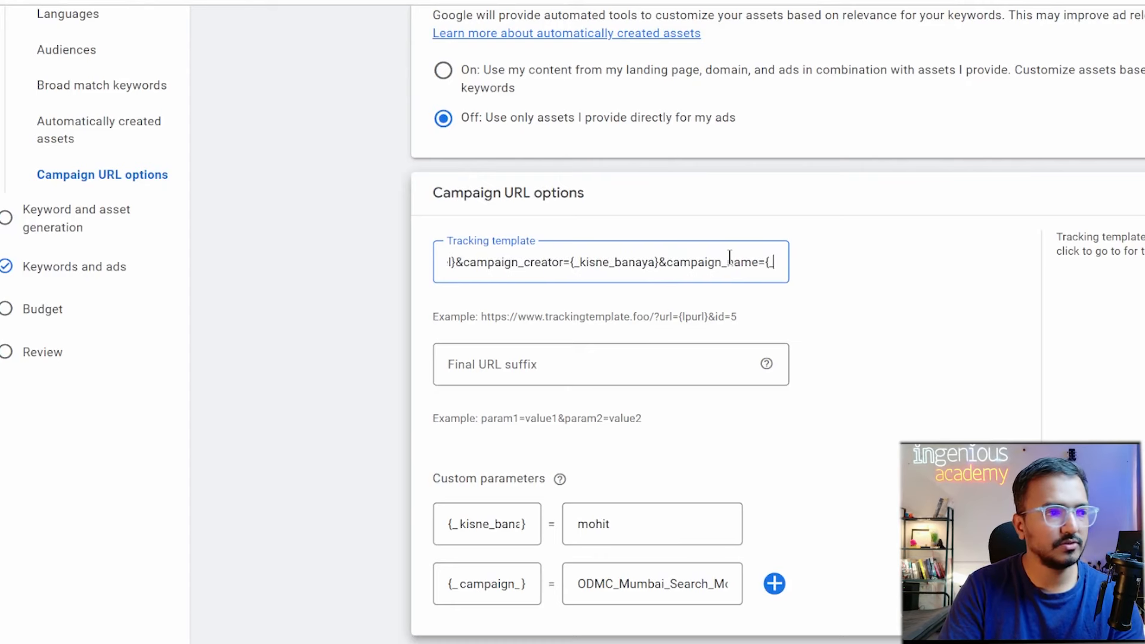
{"action": "type", "text": "campaign"}
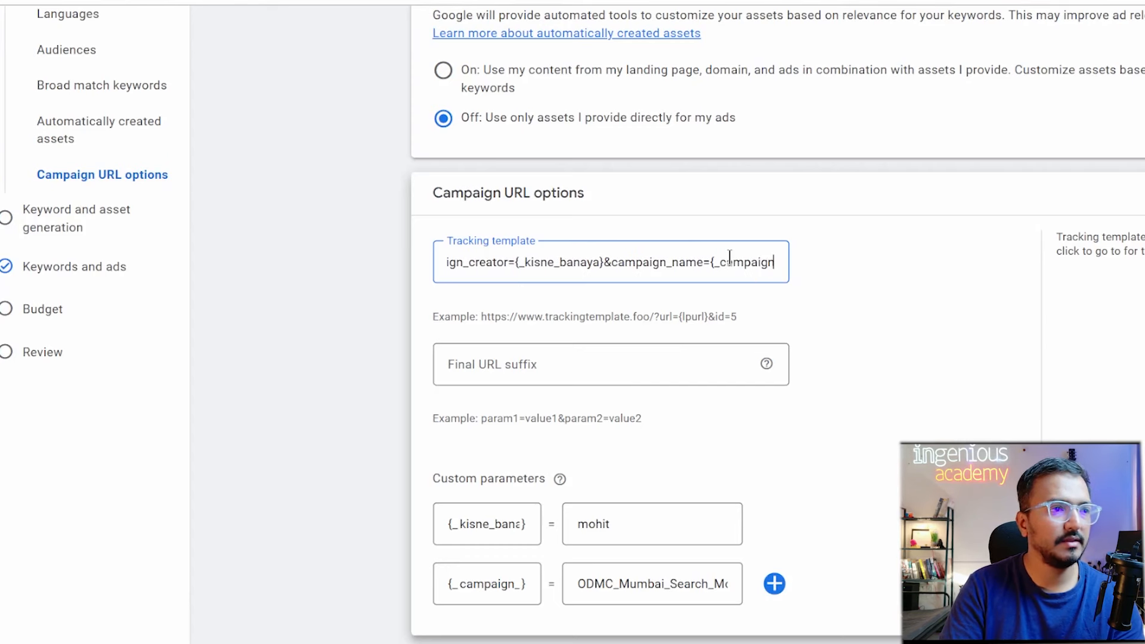
{"action": "type", "text": "_name"}
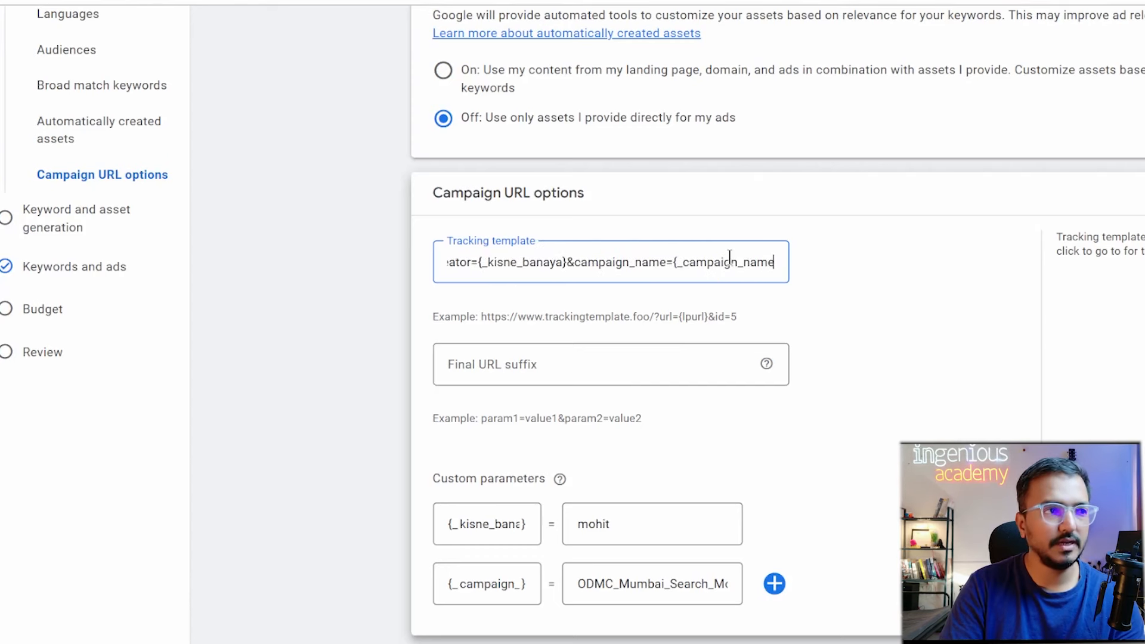
{"action": "type", "text": "}"}
{"action": "key", "text": "ctrl+a"}
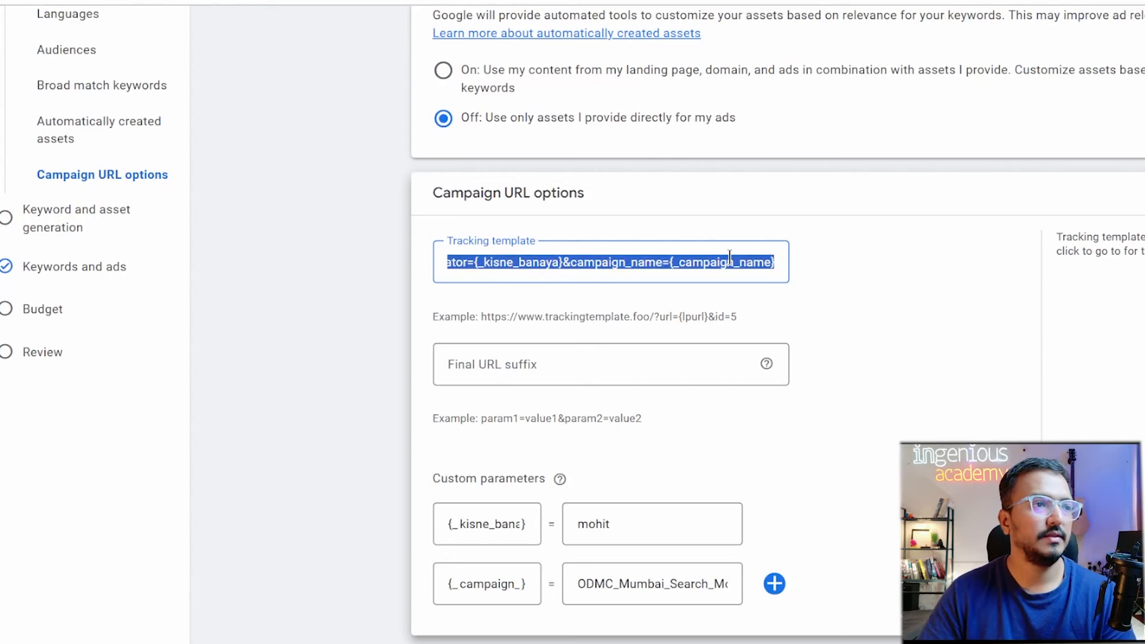
{"action": "left_click", "coordinate": [881, 412]}
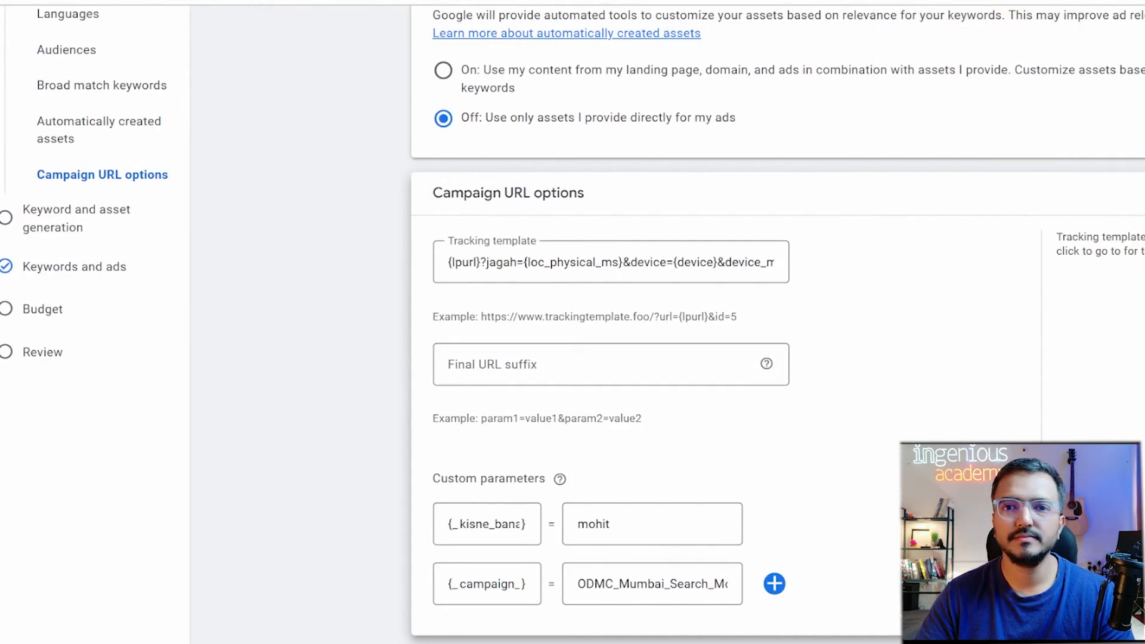
{"action": "key", "text": "ctrl+Tab"}
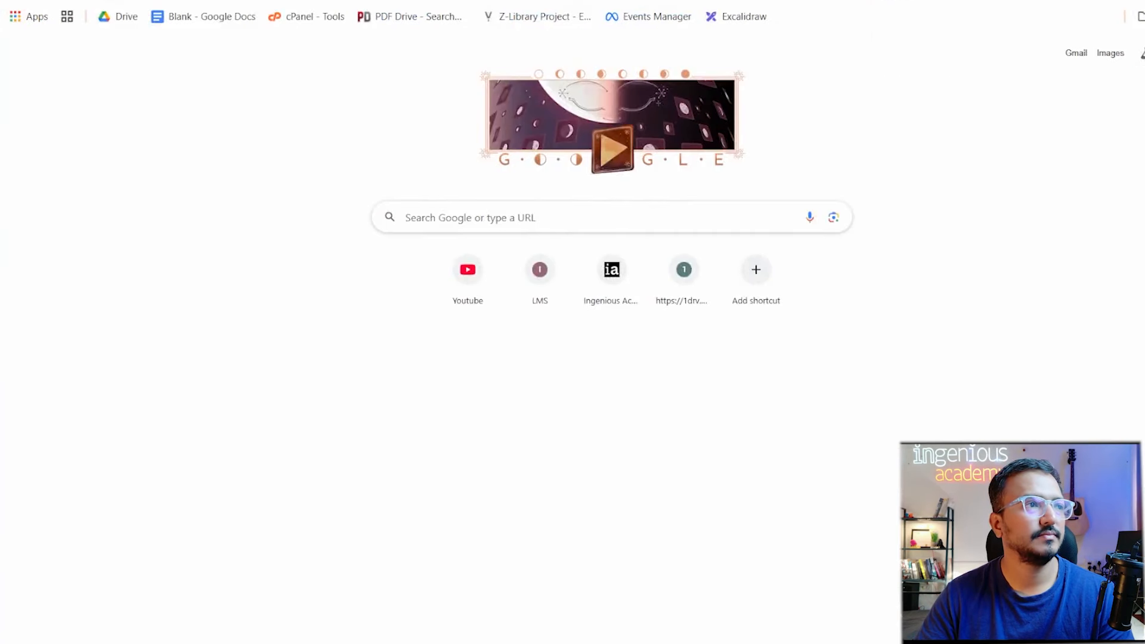
In Excalidraw, clear the old drawing and paste the Campaign URL options screenshot, positioned lower right.
{"action": "left_click", "coordinate": [737, 20]}
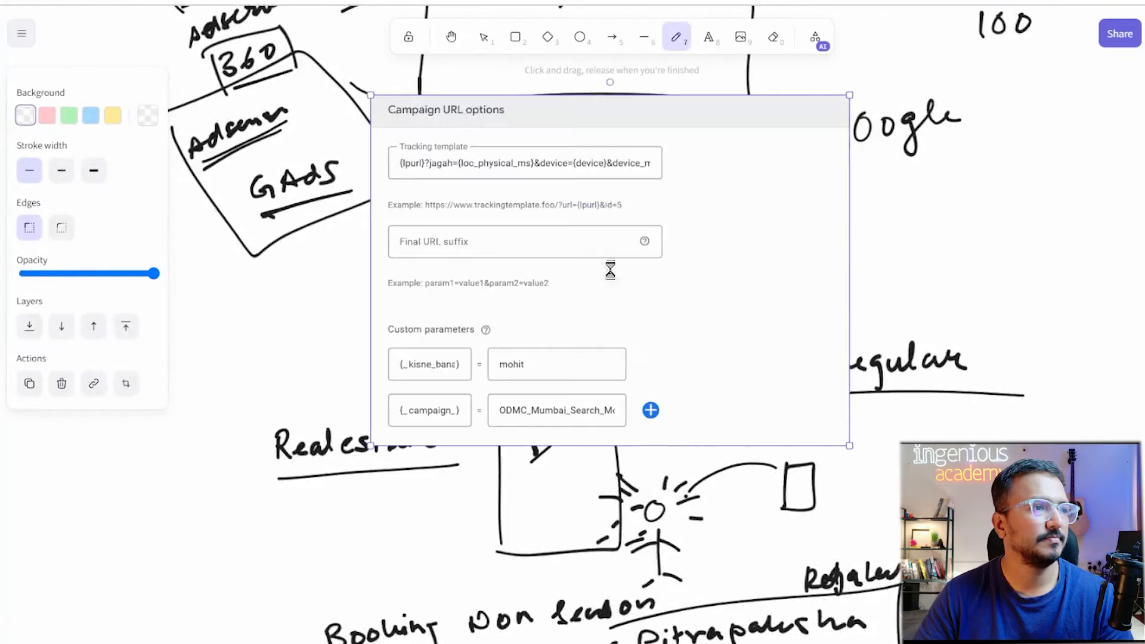
{"action": "left_click", "coordinate": [1006, 288]}
{"action": "key", "text": "ctrl+a"}
{"action": "key", "text": "Delete"}
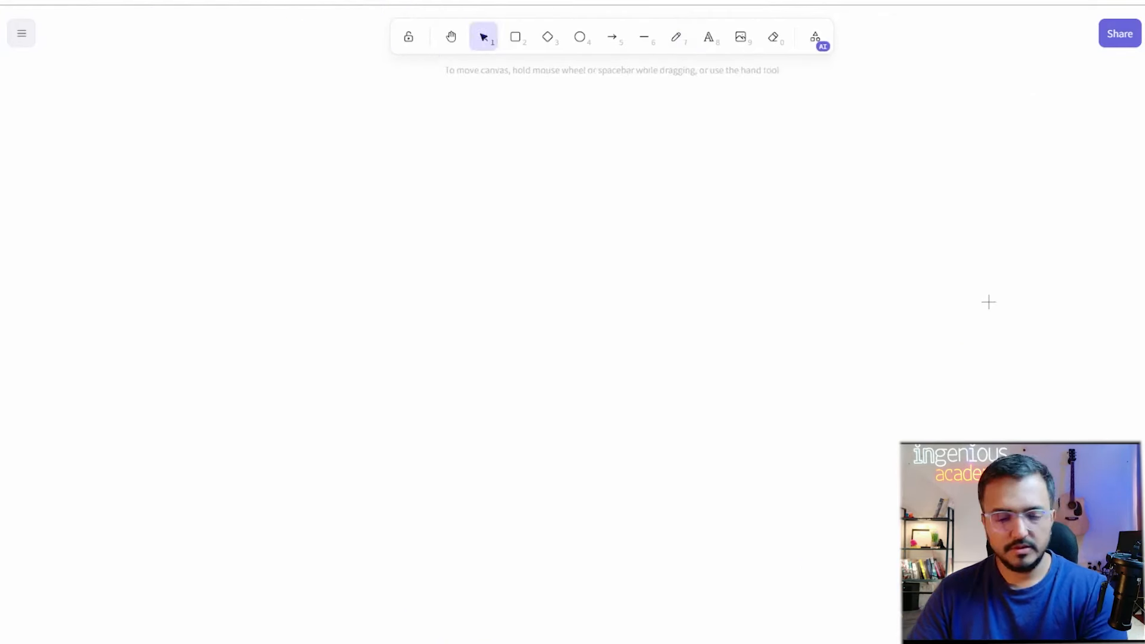
{"action": "key", "text": "ctrl+v"}
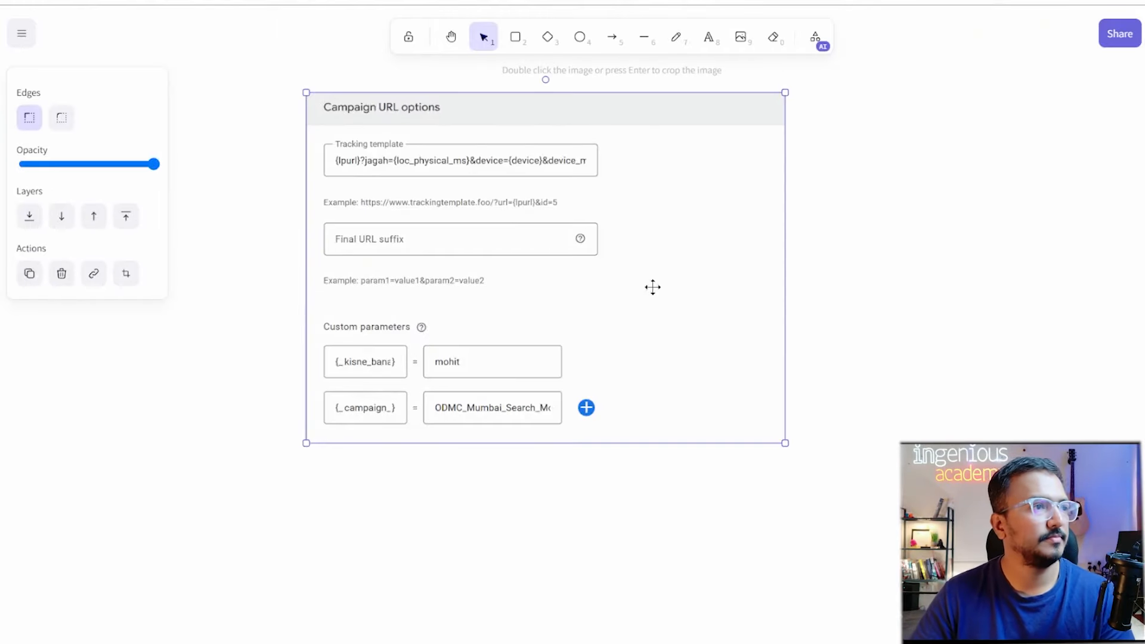
{"action": "left_click_drag", "start_coordinate": [623, 176], "coordinate": [702, 268]}
{"action": "scroll", "coordinate": [567, 281], "scroll_direction": "right", "scroll_amount": 4}
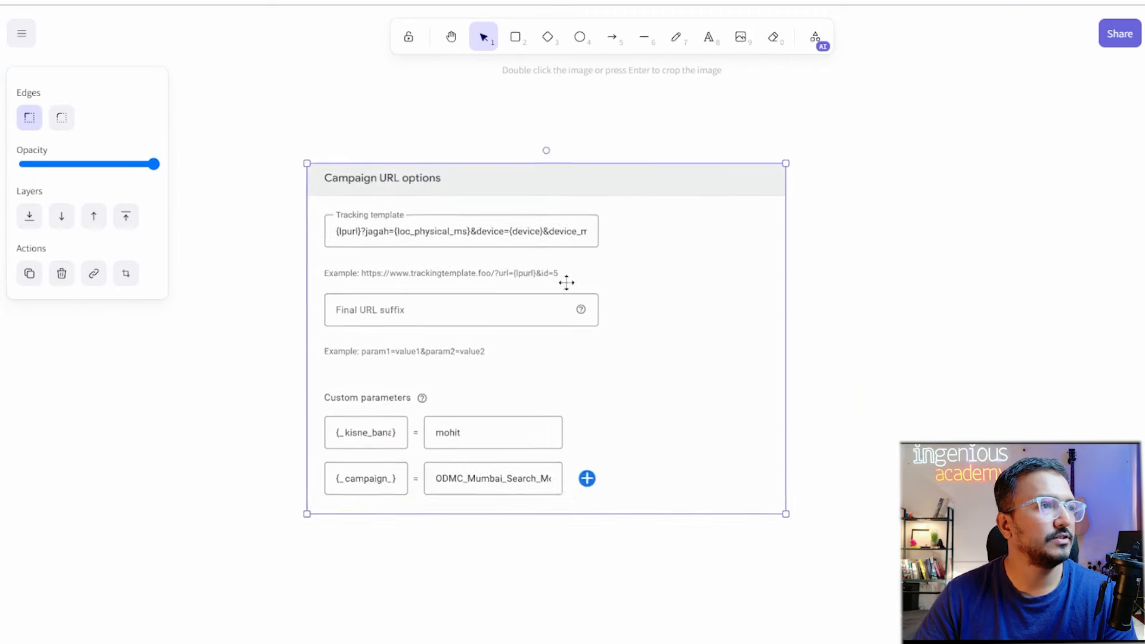
Draw an arrow pointing at the screenshot's Tracking template field.
{"action": "left_click", "coordinate": [608, 40]}
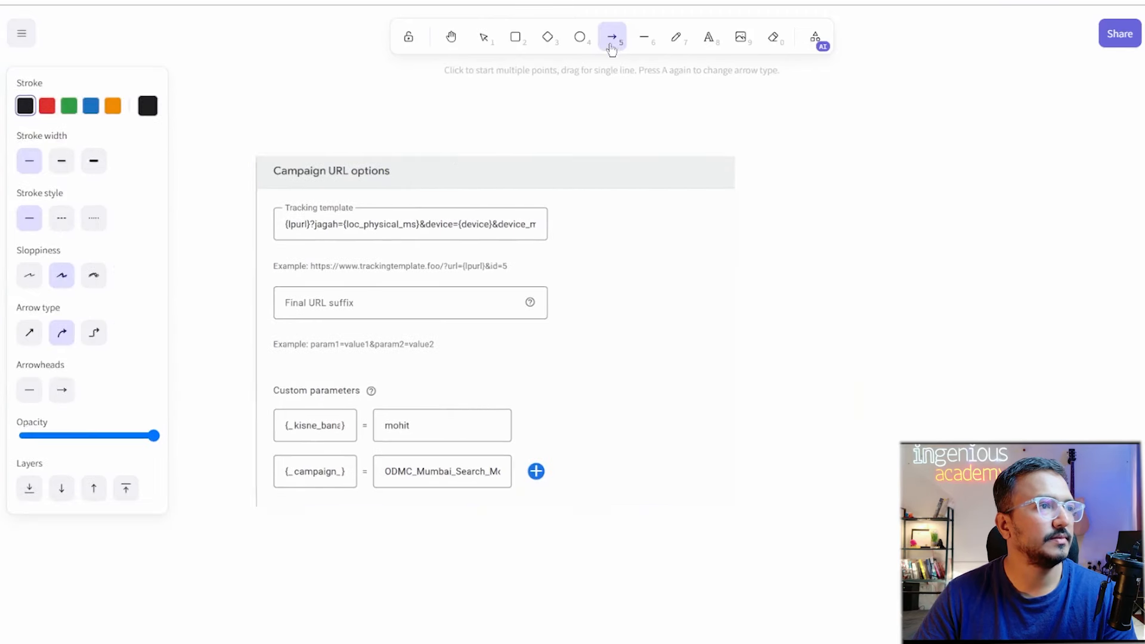
{"action": "left_click_drag", "start_coordinate": [415, 209], "coordinate": [540, 170]}
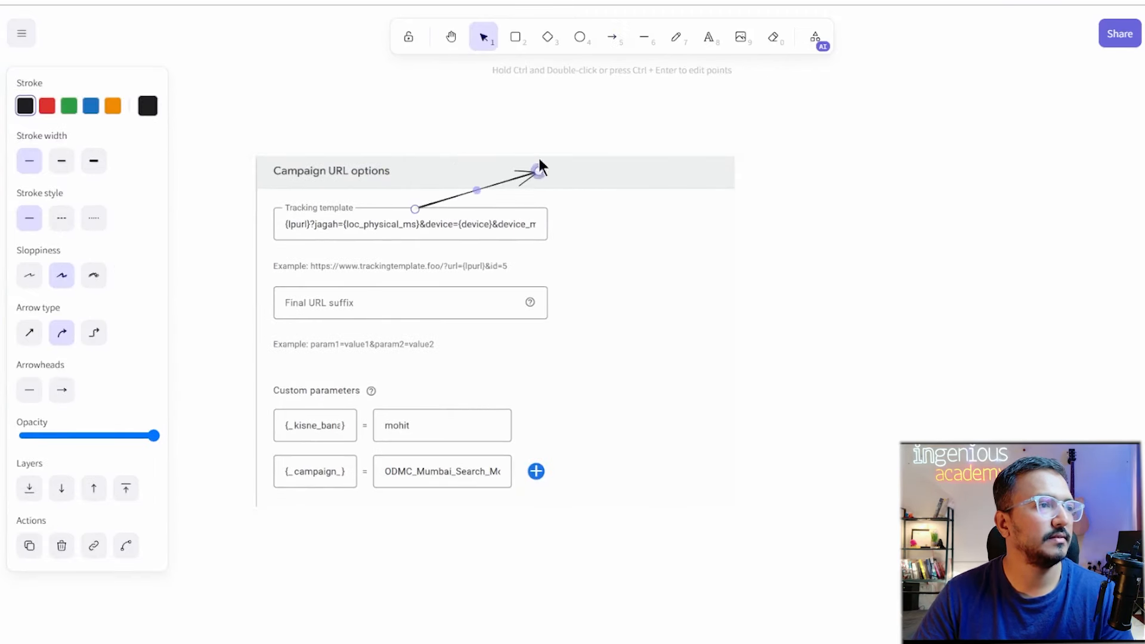
{"action": "key", "text": "ctrl+z"}
{"action": "left_click", "coordinate": [617, 40]}
{"action": "mouse_move", "coordinate": [825, 180]}
{"action": "left_mouse_down"}
{"action": "mouse_move", "coordinate": [498, 199]}
{"action": "mouse_move", "coordinate": [500, 220]}
{"action": "left_mouse_up"}
{"action": "key", "text": "t"}
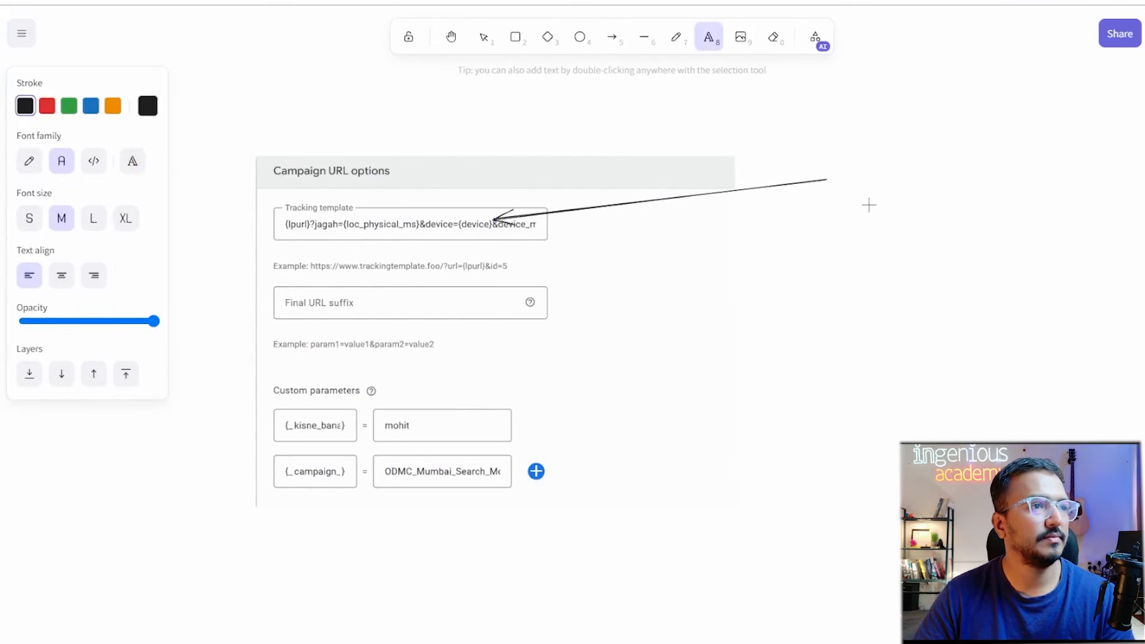
{"action": "key", "text": "v"}
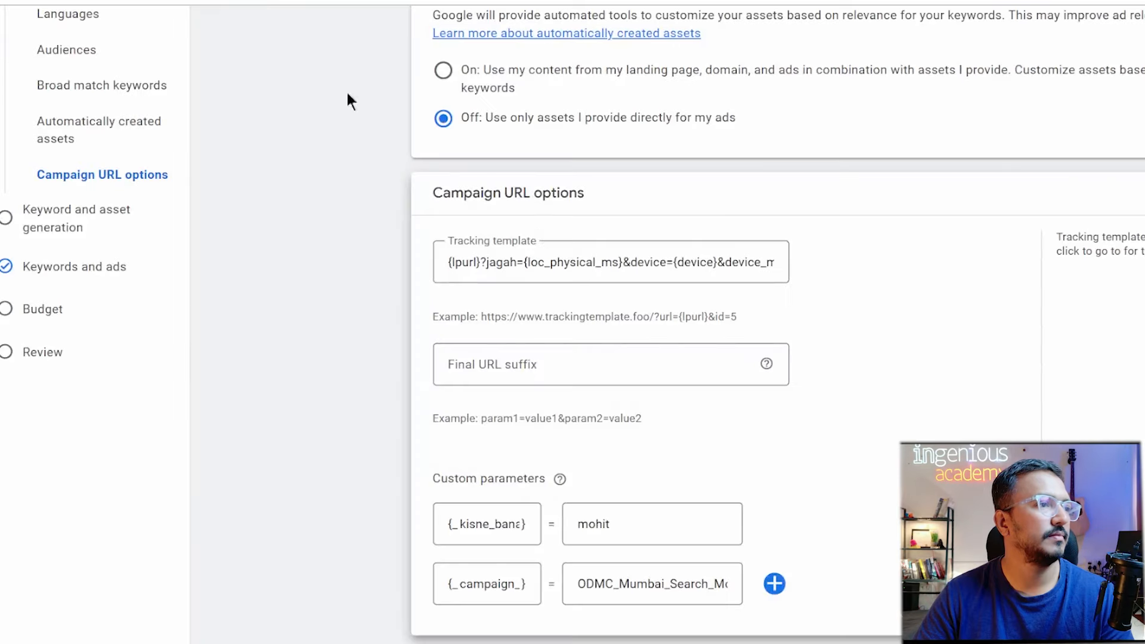
Select the whole tracking template text in Google Ads for copying.
{"action": "left_click", "coordinate": [596, 262]}
{"action": "key", "text": "ctrl+a"}
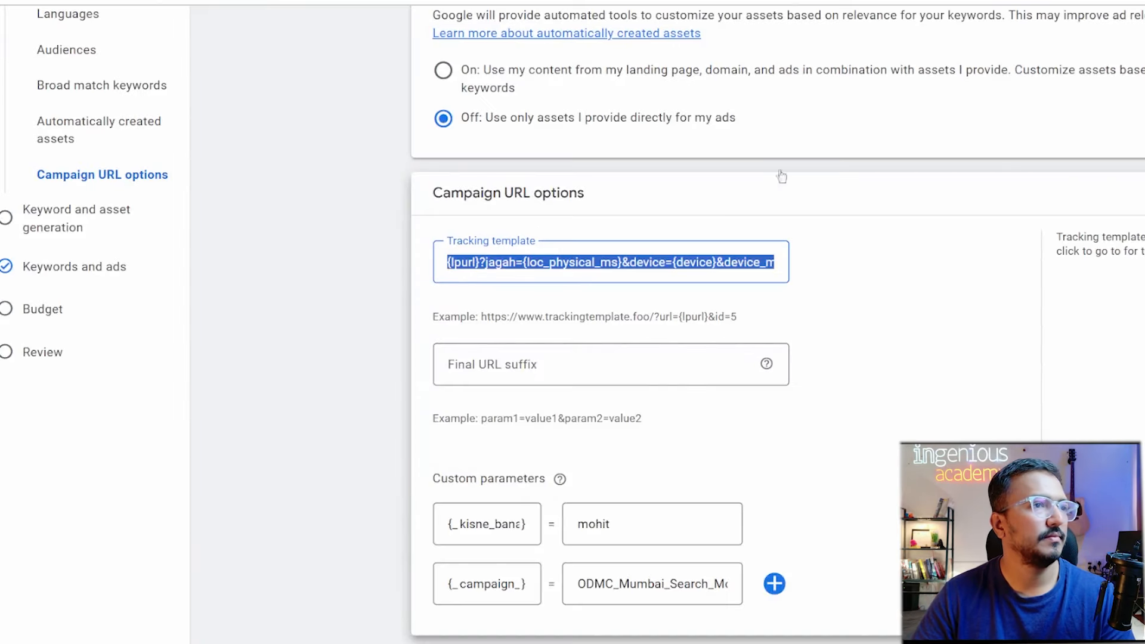
{"action": "left_click", "coordinate": [968, 53]}
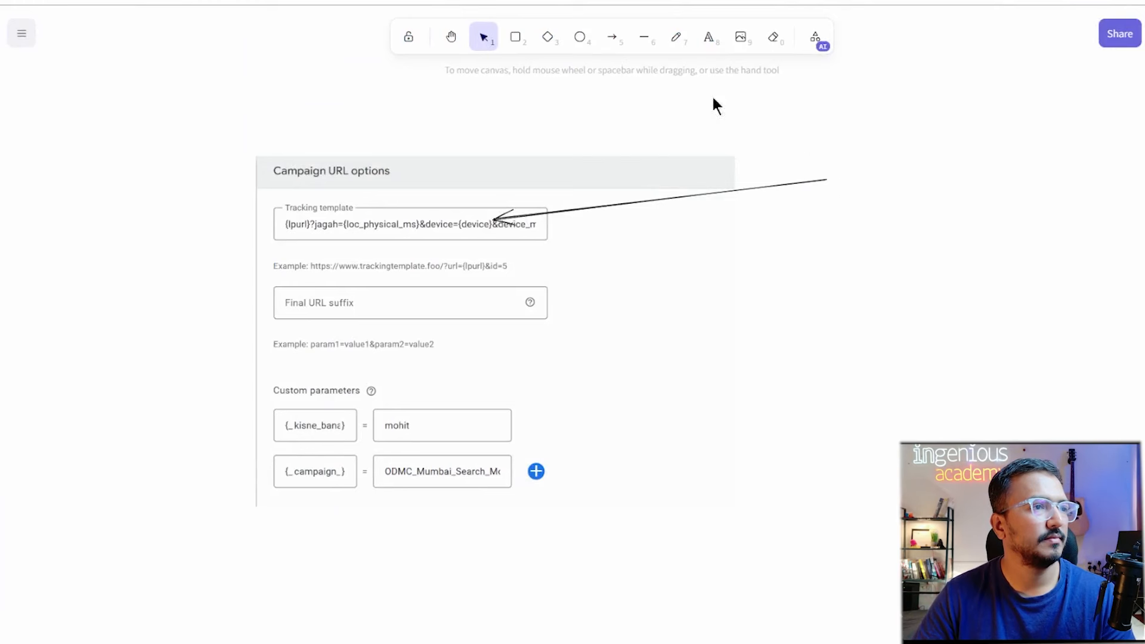
Paste the copied tracking template URL as a text box at the arrow's tail and review it.
{"action": "left_click", "coordinate": [702, 46]}
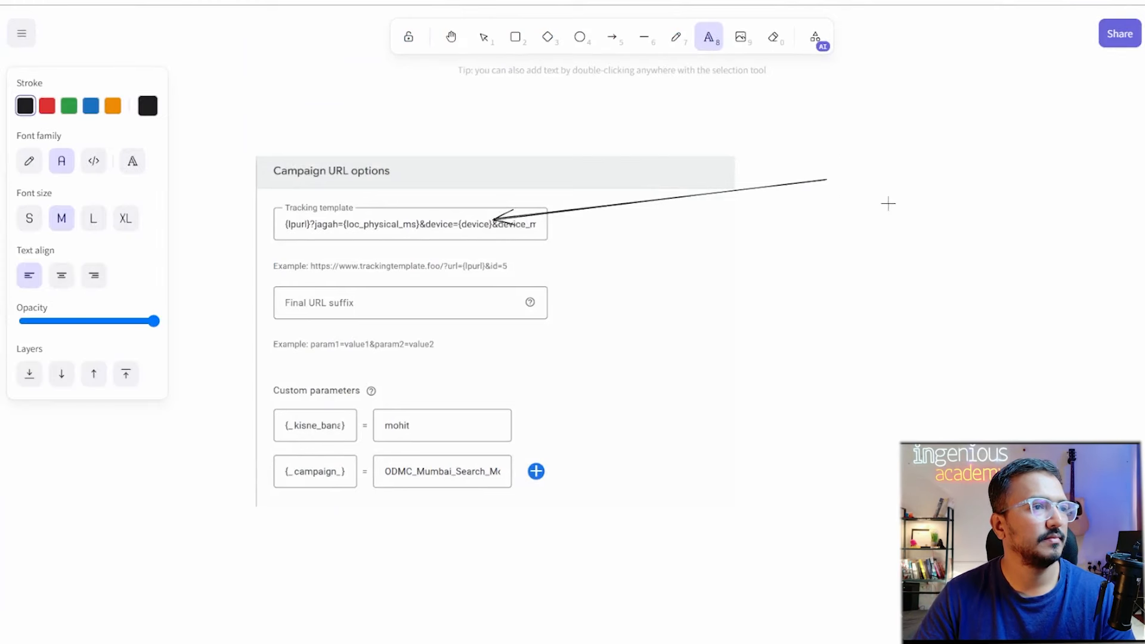
{"action": "left_click", "coordinate": [844, 177]}
{"action": "key", "text": "ctrl+v"}
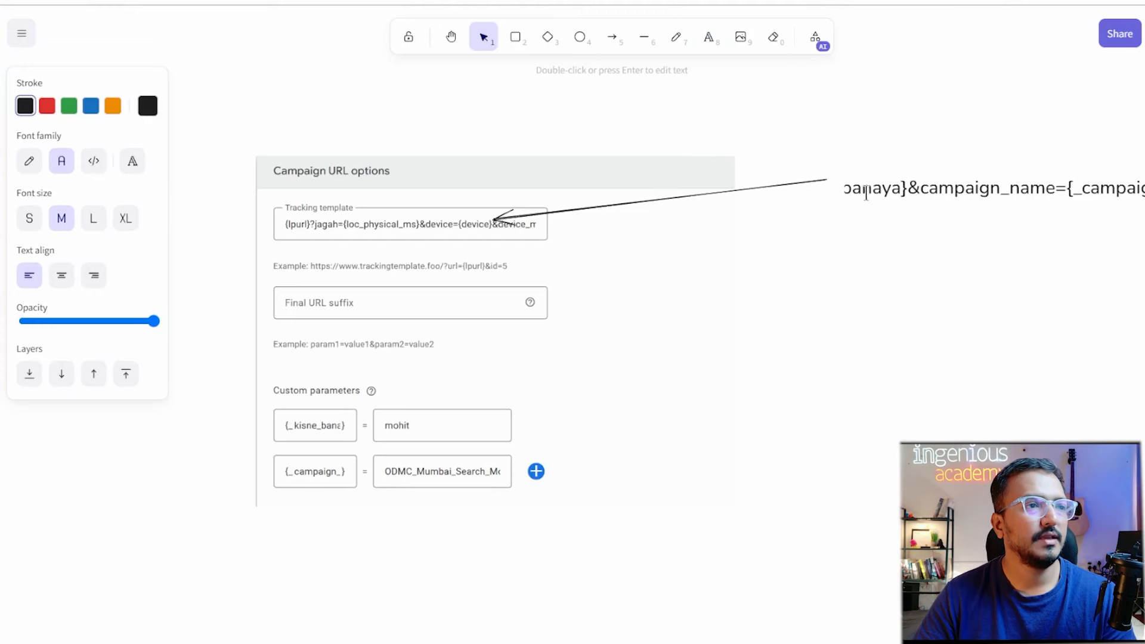
{"action": "key", "text": "Home"}
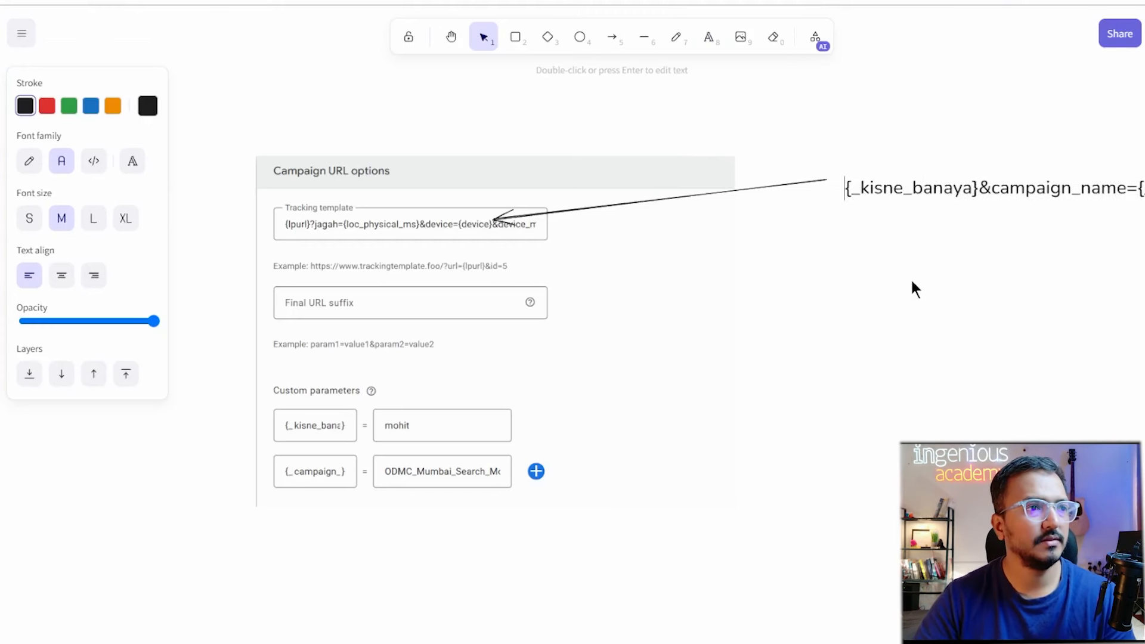
{"action": "key", "text": "ctrl+Left"}
{"action": "key", "text": "ctrl+Left"}
{"action": "key", "text": "ctrl+Left"}
{"action": "key", "text": "ctrl+Left"}
{"action": "key", "text": "ctrl+Left"}
{"action": "key", "text": "ctrl+Left"}
{"action": "key", "text": "ctrl+Left"}
{"action": "key", "text": "ctrl+Left"}
{"action": "key", "text": "ctrl+Left"}
{"action": "key", "text": "ctrl+Left"}
{"action": "key", "text": "ctrl+Left"}
{"action": "key", "text": "ctrl+Left"}
{"action": "key", "text": "Right"}
{"action": "key", "text": "Right"}
{"action": "key", "text": "Right"}
{"action": "key", "text": "Right"}
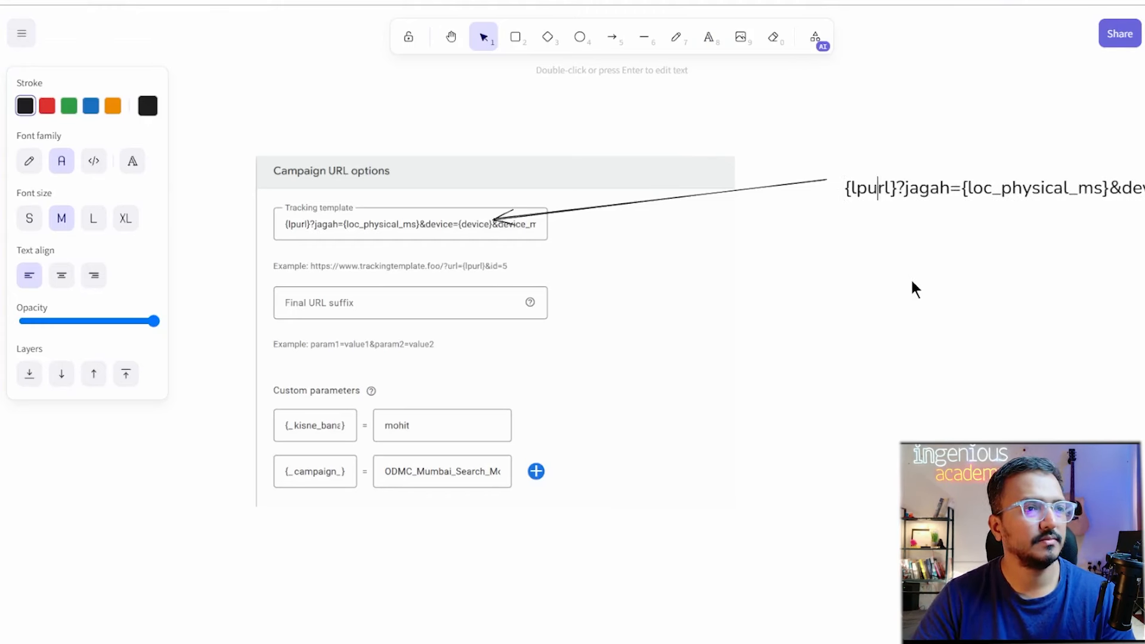
{"action": "key", "text": "ctrl+Right"}
{"action": "key", "text": "ctrl+Right"}
{"action": "key", "text": "ctrl+Right"}
{"action": "key", "text": "ctrl+Right"}
{"action": "key", "text": "ctrl+Right"}
{"action": "key", "text": "ctrl+Right"}
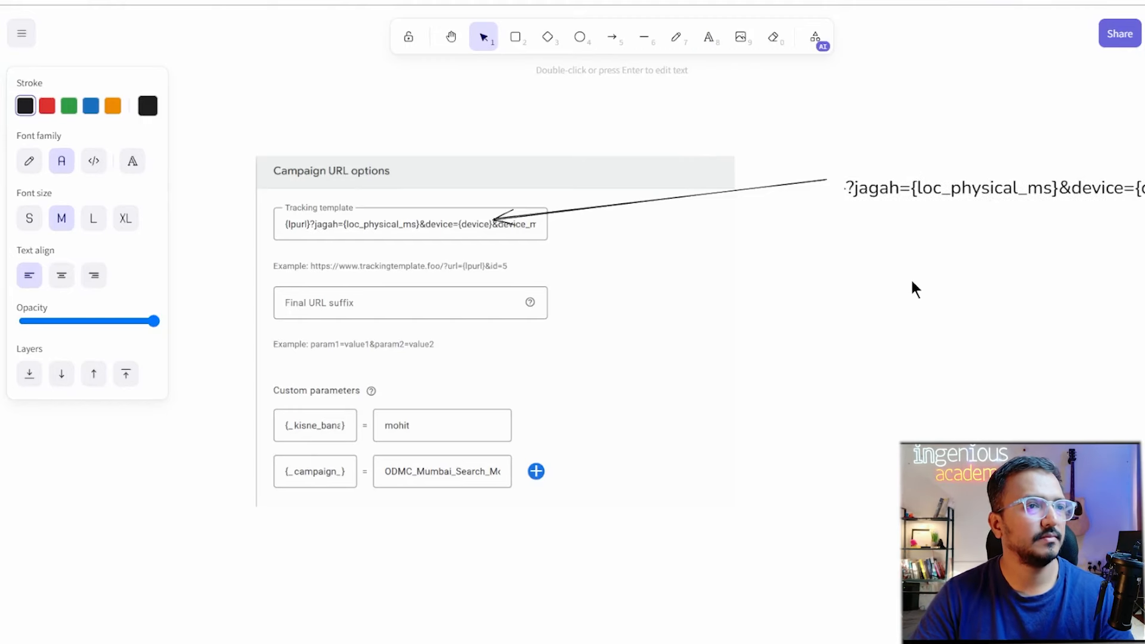
{"action": "key", "text": "ctrl+Right"}
{"action": "scroll", "coordinate": [912, 282], "scroll_direction": "down", "scroll_amount": 10}
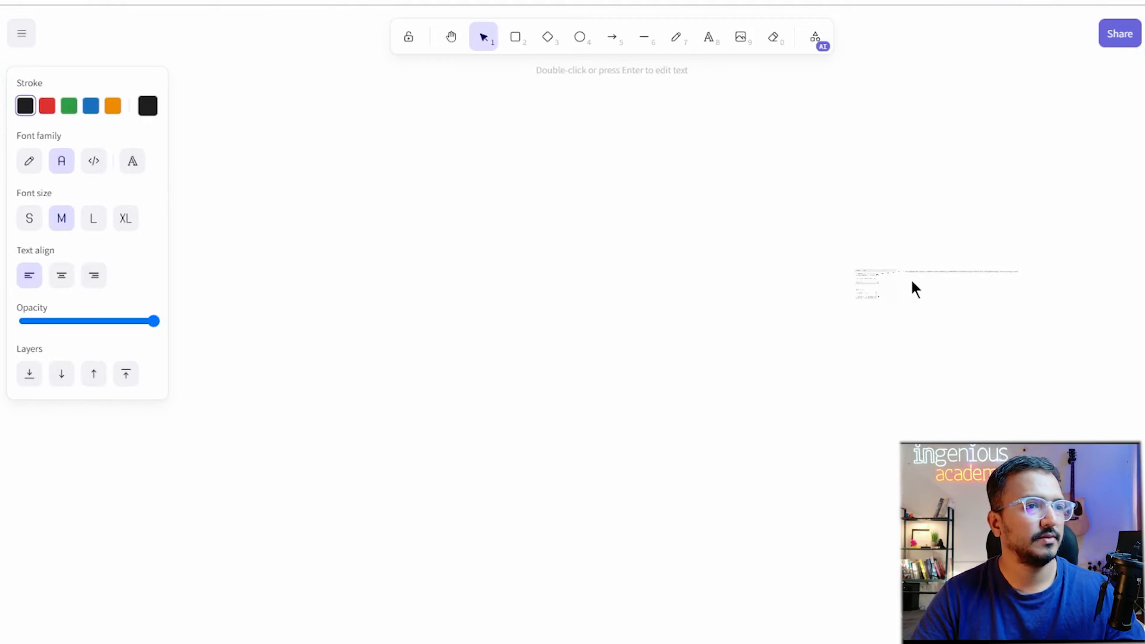
Move the URL text below the screenshot and drag the arrow's tail down onto it.
{"action": "scroll", "coordinate": [912, 283], "scroll_direction": "up", "scroll_amount": 10}
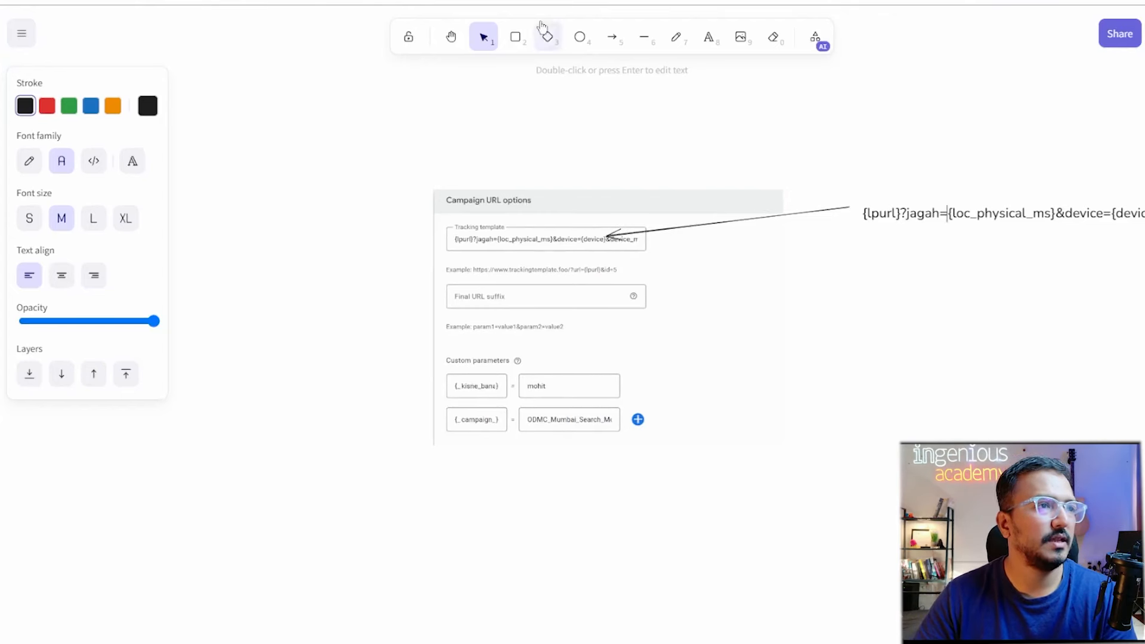
{"action": "left_click", "coordinate": [482, 41]}
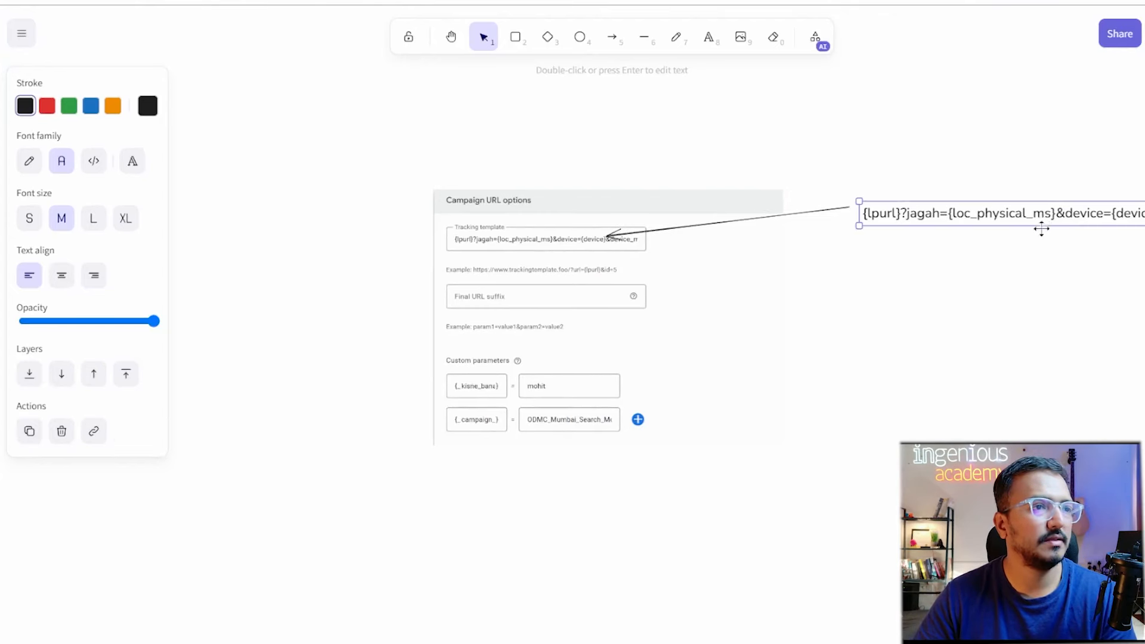
{"action": "left_click_drag", "start_coordinate": [1040, 228], "coordinate": [435, 540]}
{"action": "left_click", "coordinate": [833, 213]}
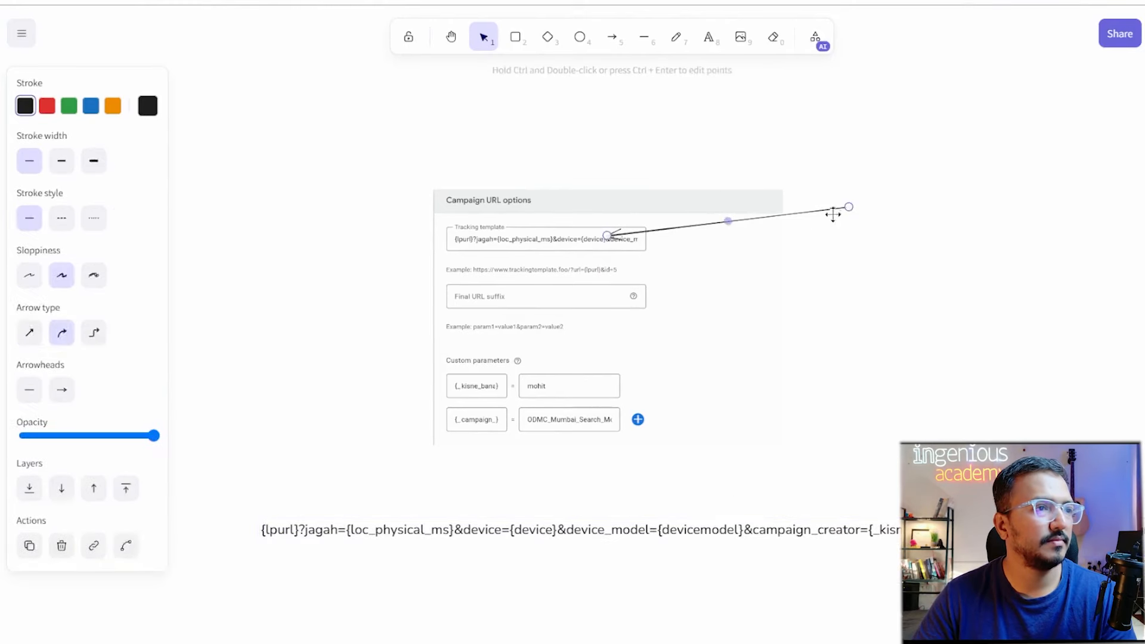
{"action": "left_click_drag", "start_coordinate": [848, 208], "coordinate": [751, 511]}
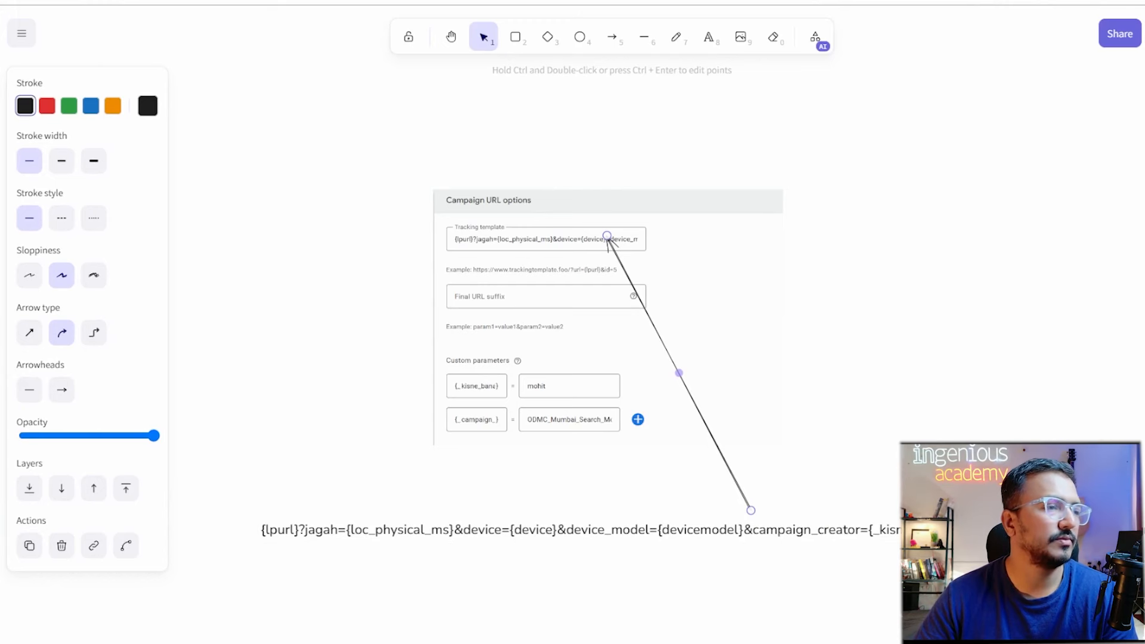
{"action": "left_click", "coordinate": [612, 37]}
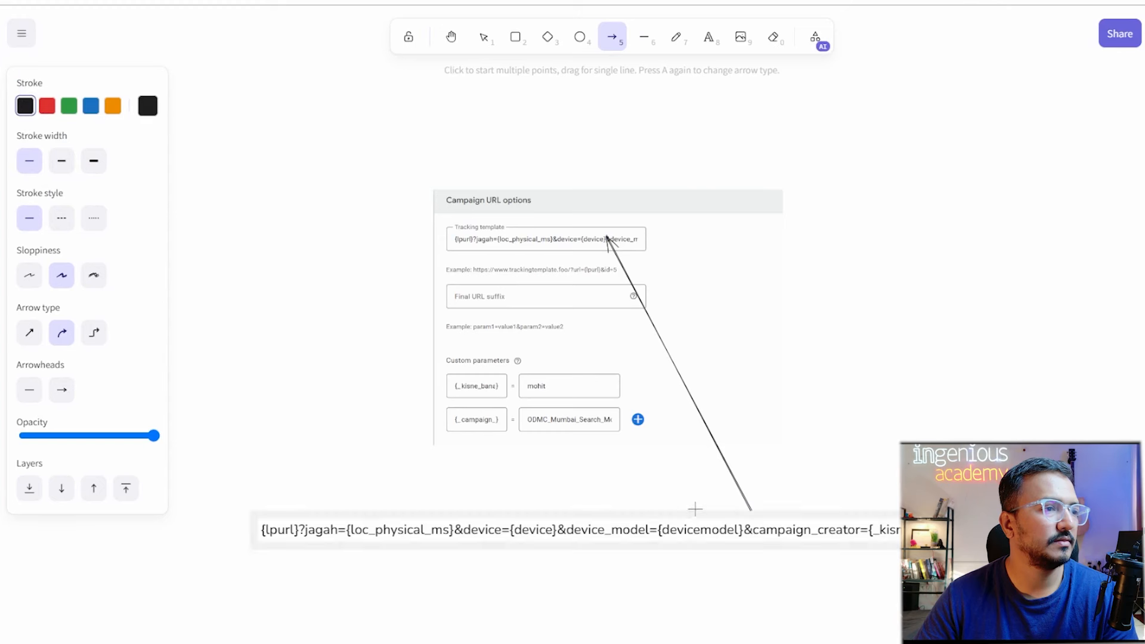
Draw a second arrow to the Final URL suffix field and label its tail 'kuch bhi'.
{"action": "left_click_drag", "start_coordinate": [862, 446], "coordinate": [564, 296]}
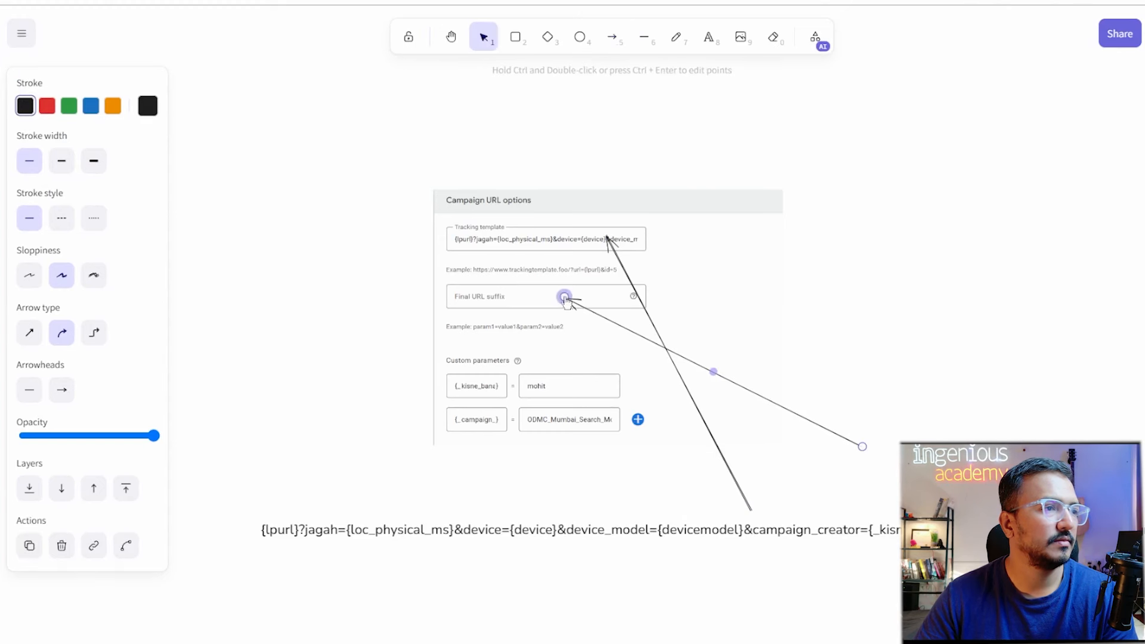
{"action": "left_click", "coordinate": [708, 38]}
{"action": "left_click", "coordinate": [882, 442]}
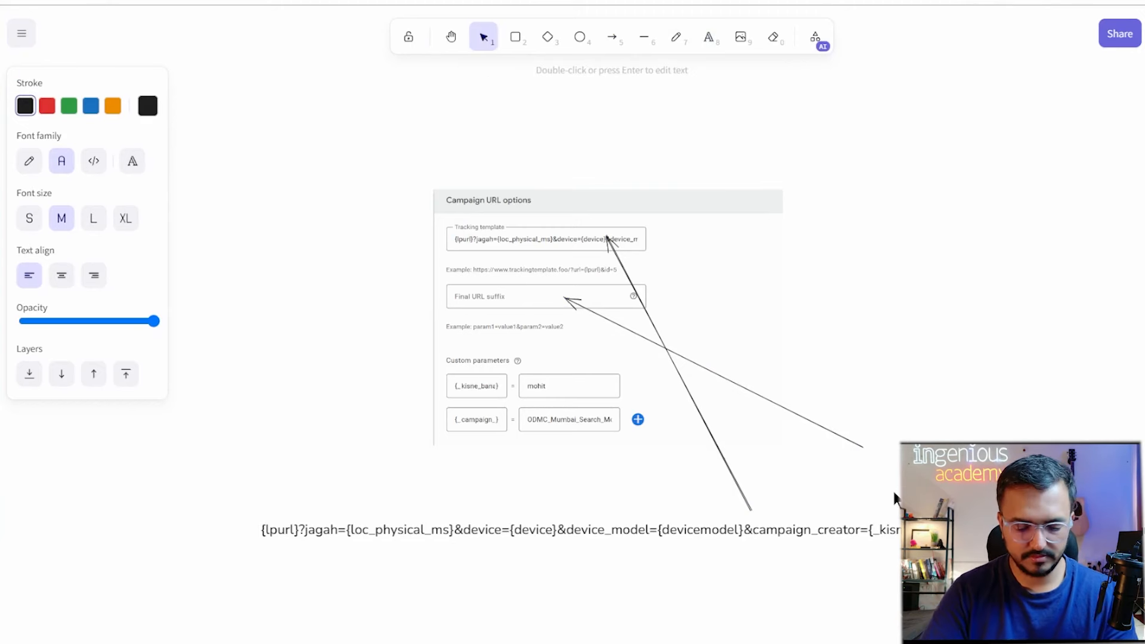
{"action": "type", "text": "kuc"}
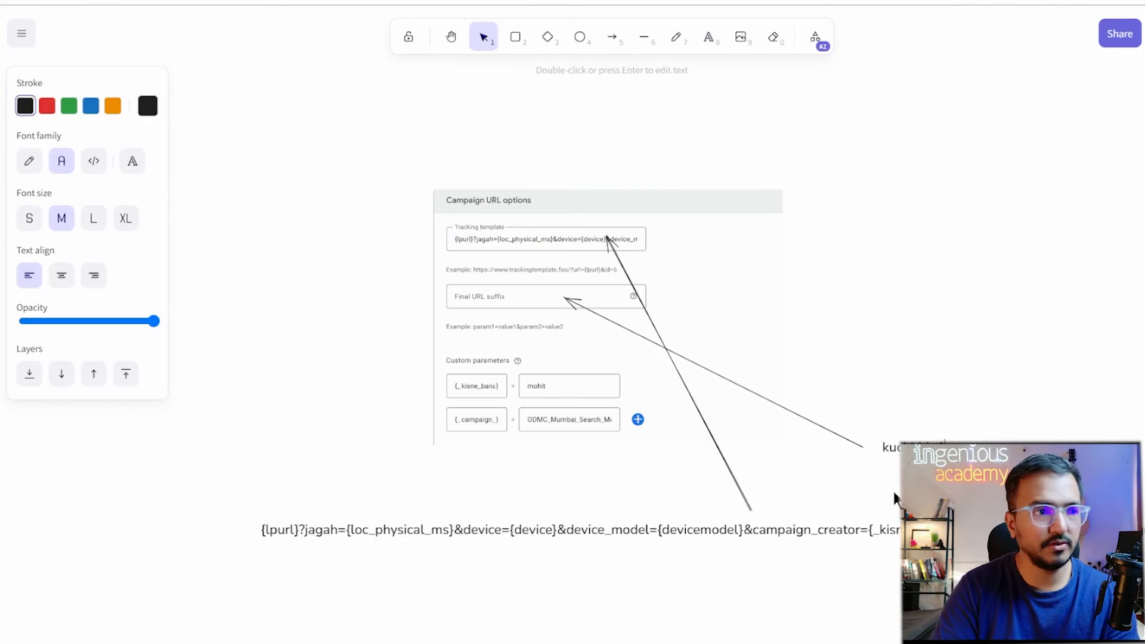
{"action": "type", "text": "h bhi"}
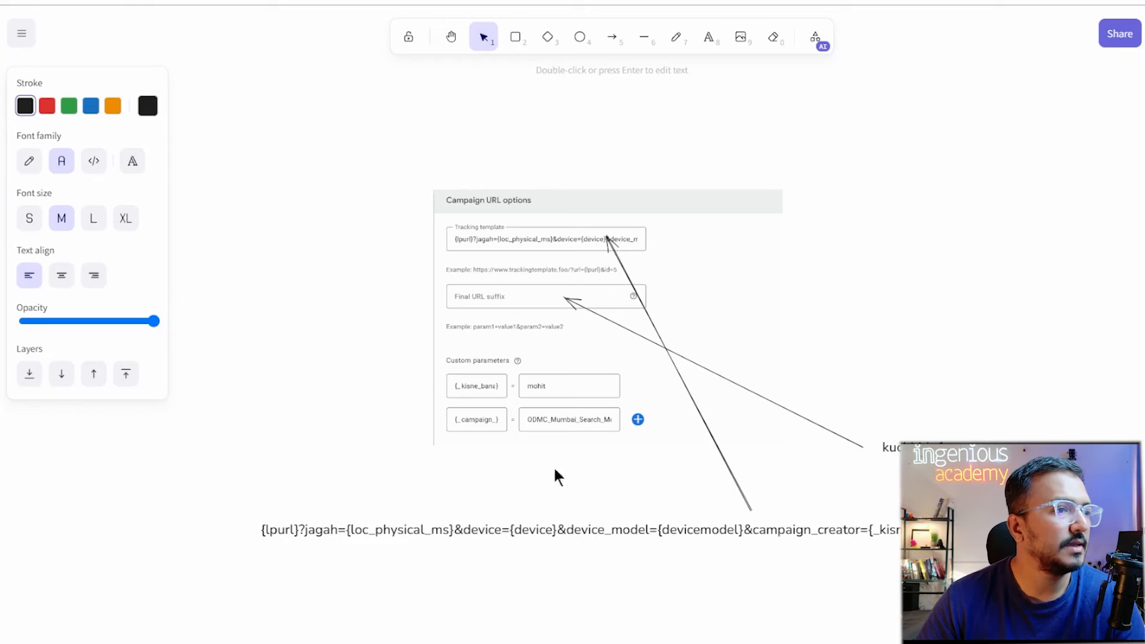
{"action": "key", "text": "Return"}
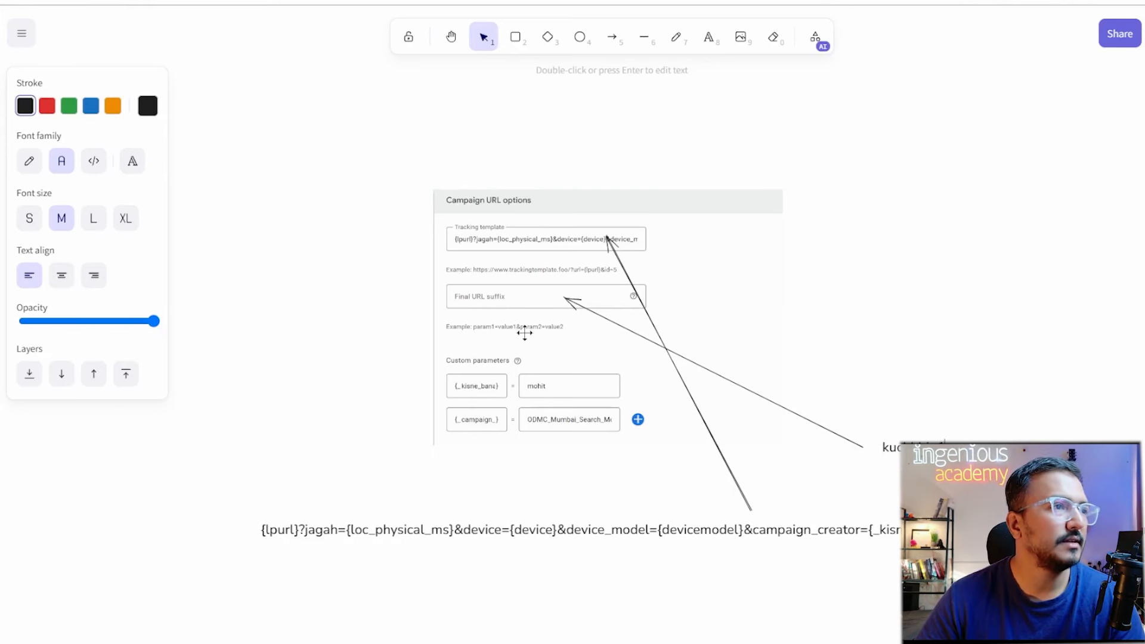
Draw arrows from the right-hand point to the custom parameter rows, including {_campaign_}.
{"action": "left_click", "coordinate": [620, 50]}
{"action": "left_click_drag", "start_coordinate": [916, 353], "coordinate": [500, 391]}
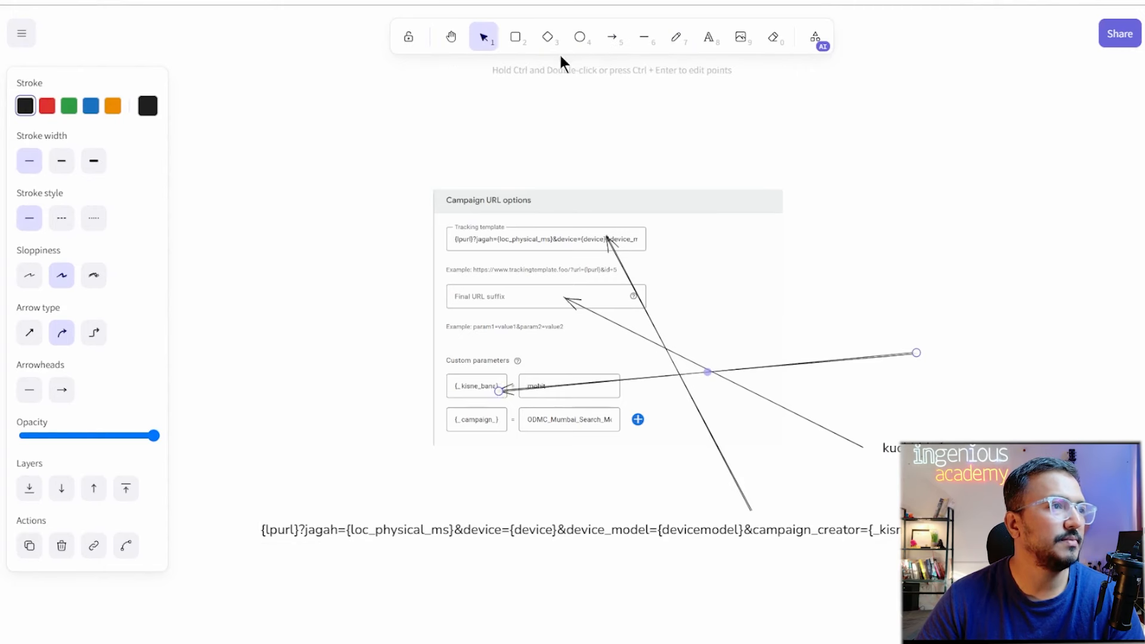
{"action": "left_click", "coordinate": [611, 45]}
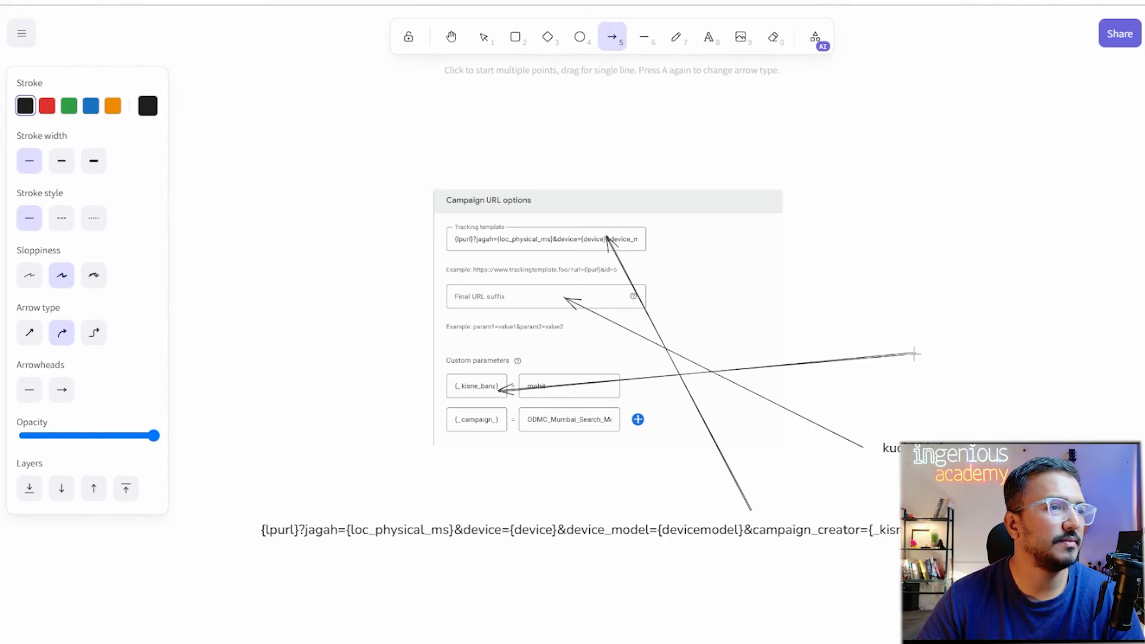
{"action": "left_click_drag", "start_coordinate": [914, 354], "coordinate": [488, 426]}
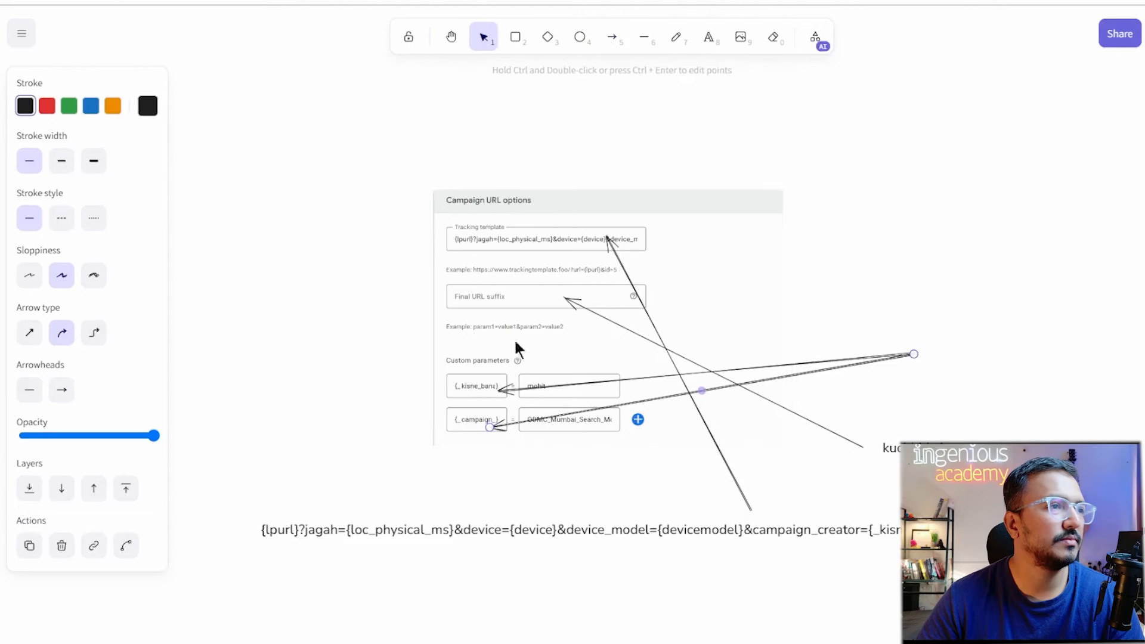
Start a label reading {campaign_name}=ODMC_Mumbai… at the right-hand arrow tail.
{"action": "left_click", "coordinate": [708, 48]}
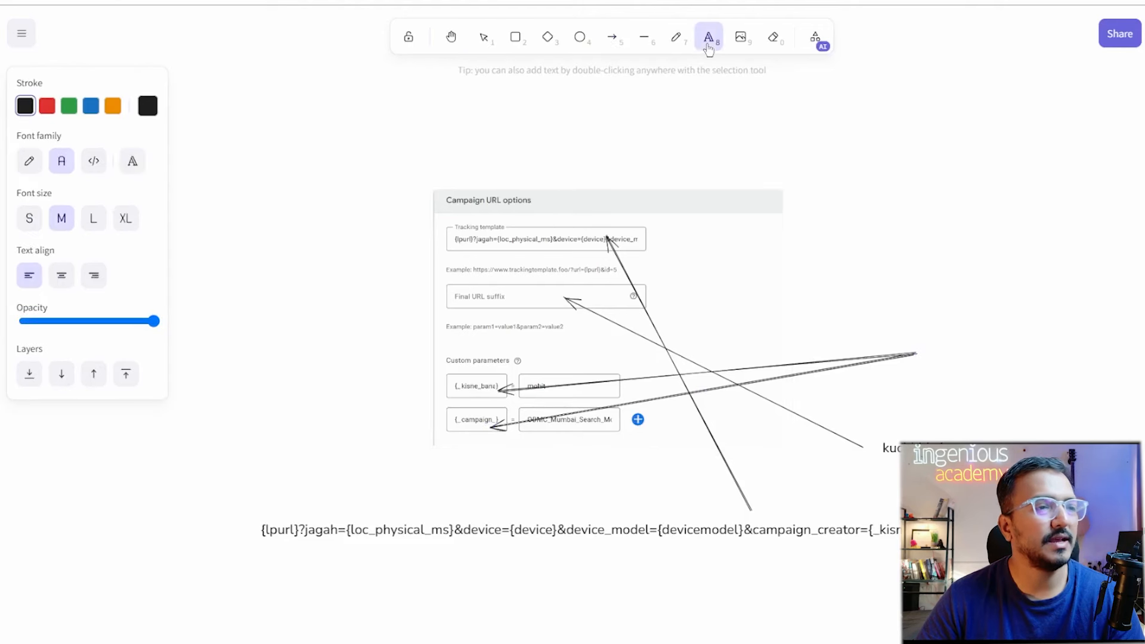
{"action": "left_click", "coordinate": [924, 350]}
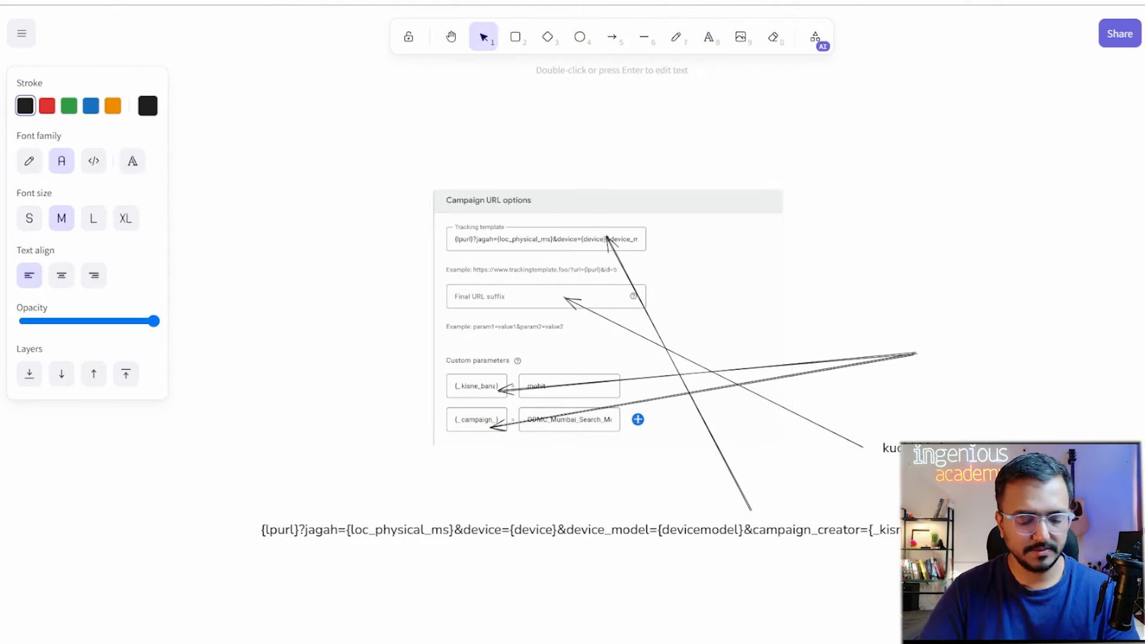
{"action": "type", "text": "campaign"}
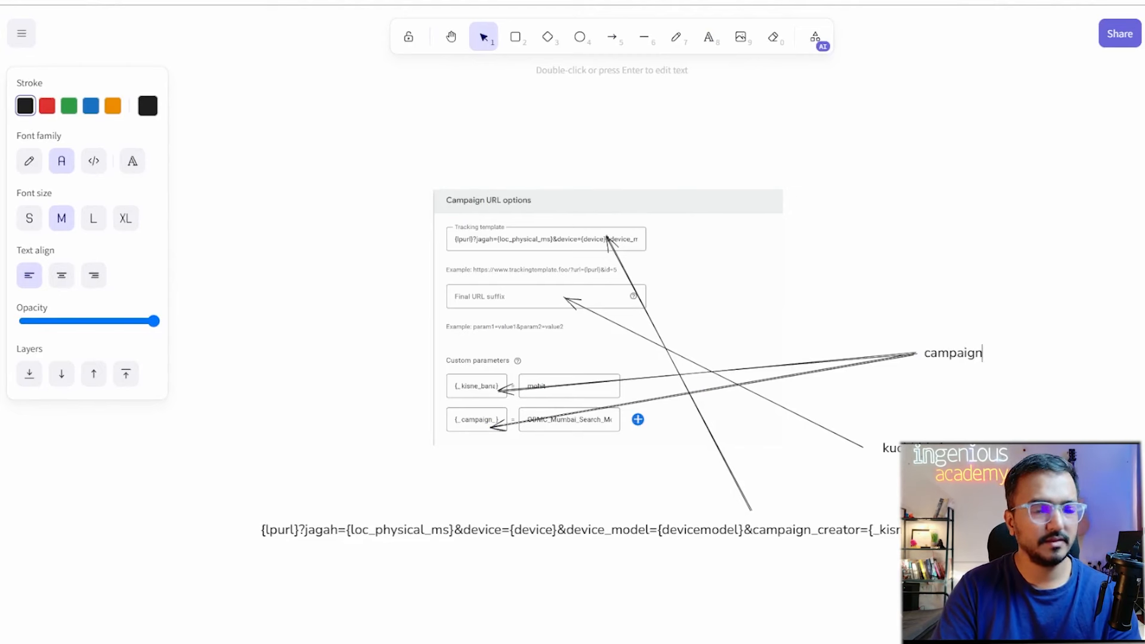
{"action": "type", "text": "_name"}
{"action": "key", "text": "Left"}
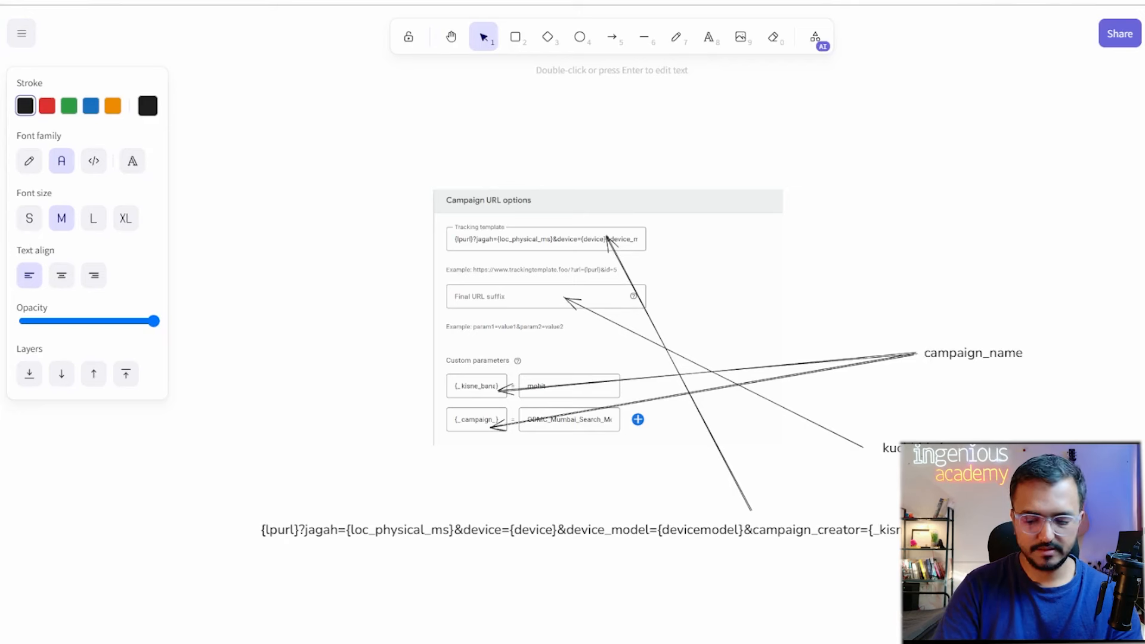
{"action": "type", "text": "{"}
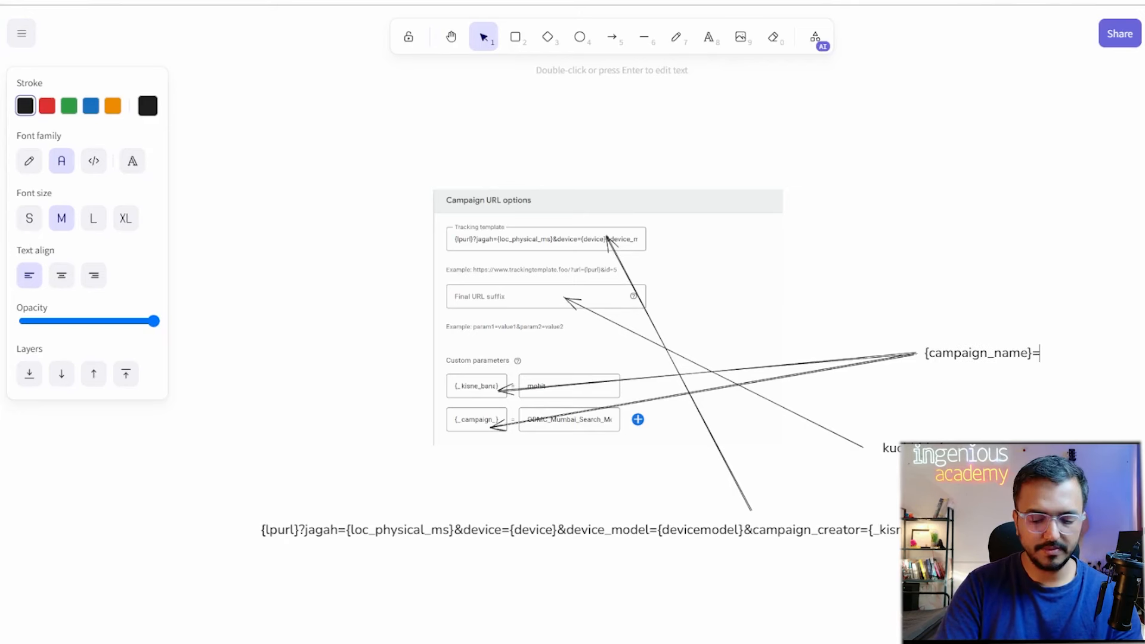
{"action": "type", "text": "ODMC"}
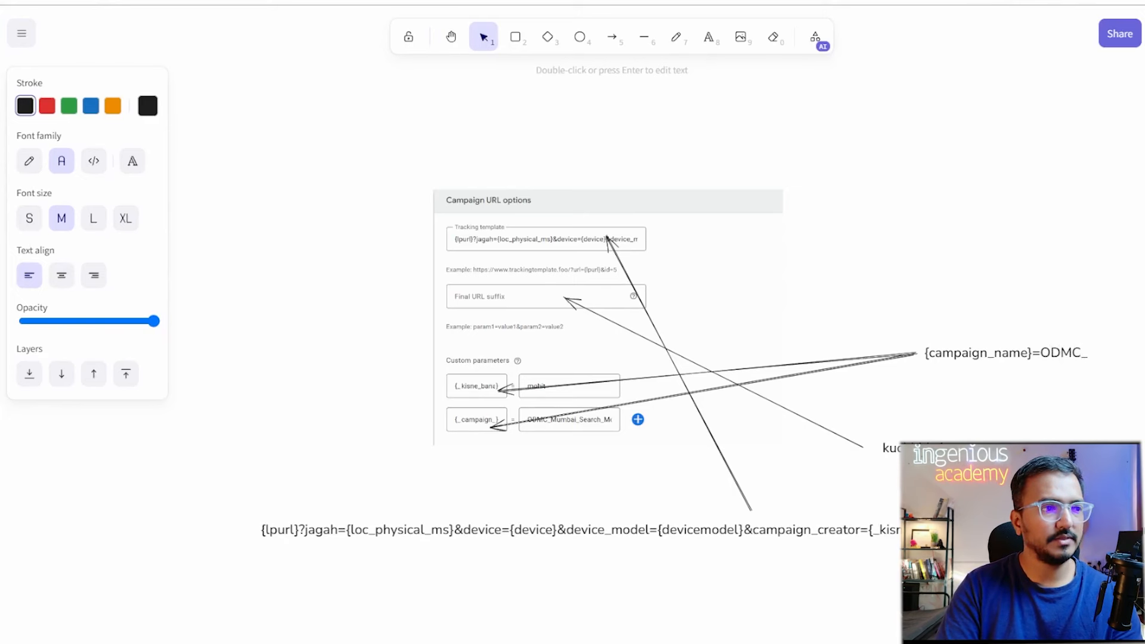
{"action": "type", "text": "_Mumbai_S"}
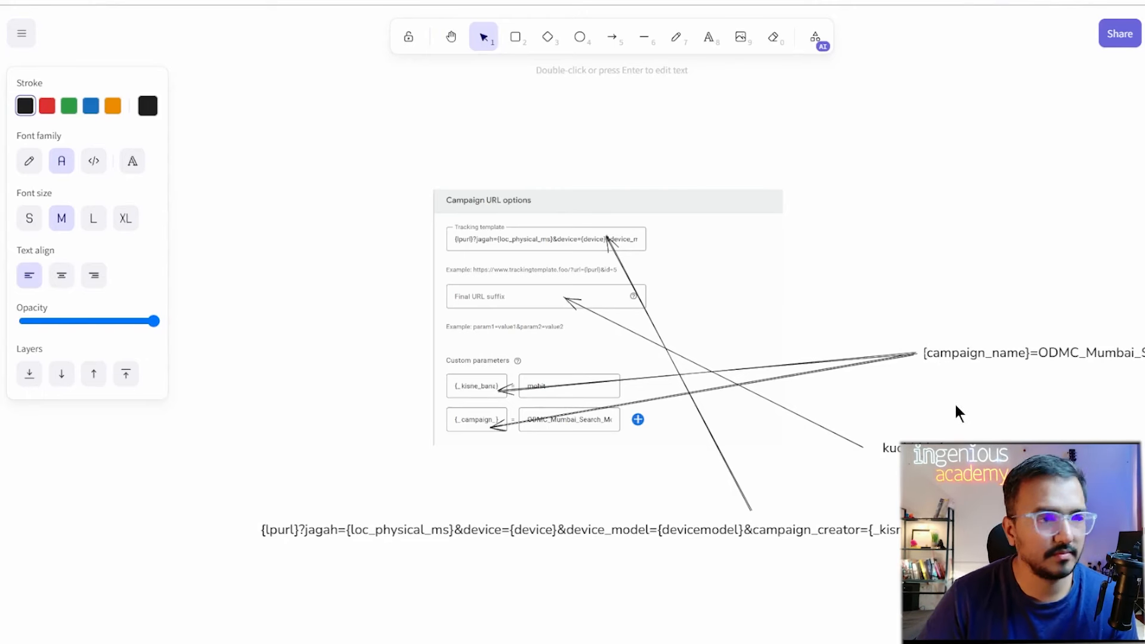
{"action": "key", "text": "Return"}
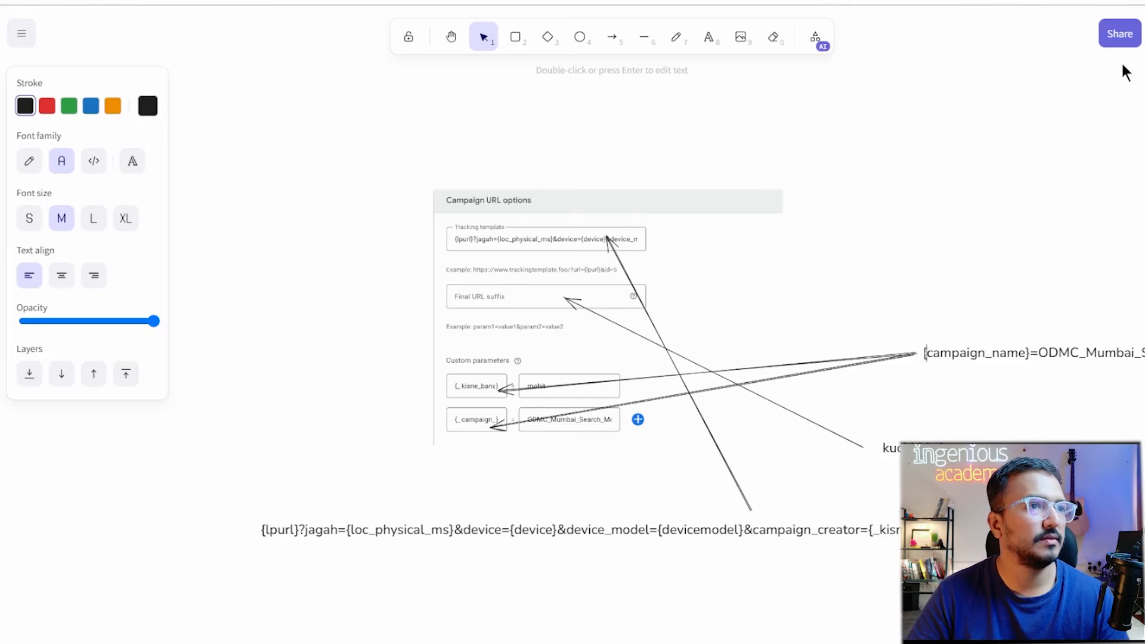
Export the Excalidraw drawing to a read-only link and copy the link.
{"action": "left_click", "coordinate": [1120, 34]}
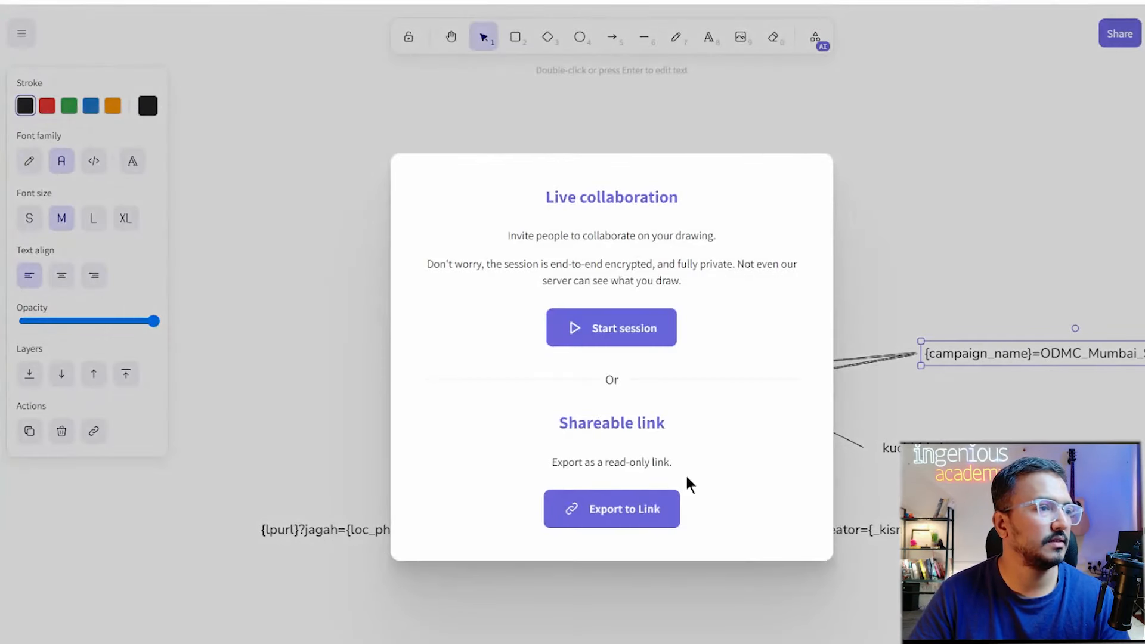
{"action": "left_click", "coordinate": [611, 528]}
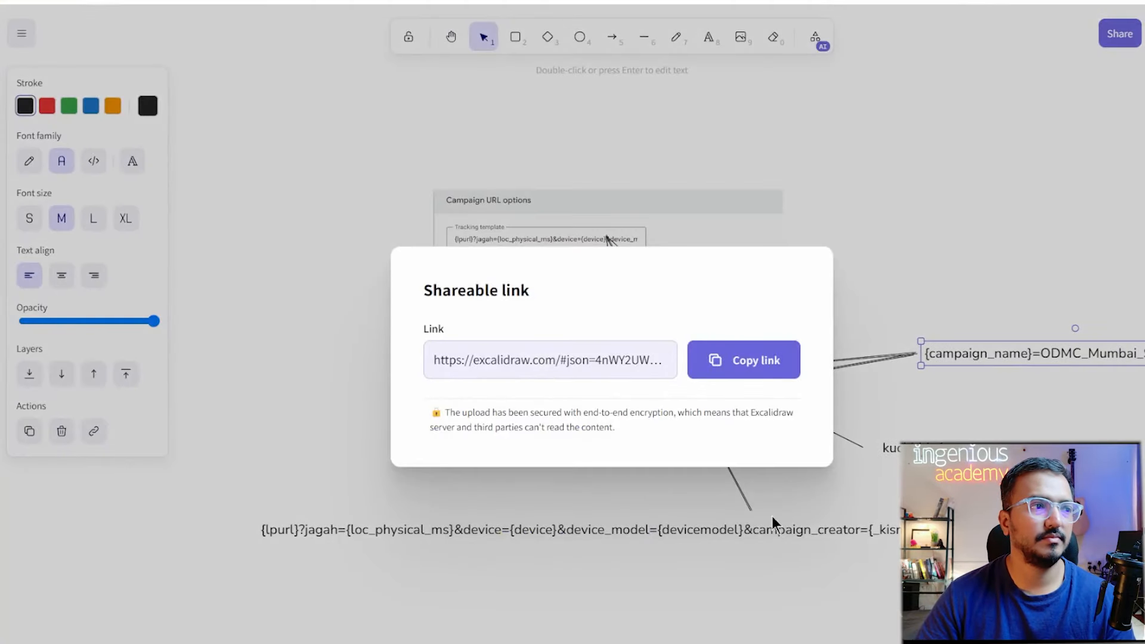
{"action": "left_click", "coordinate": [757, 372]}
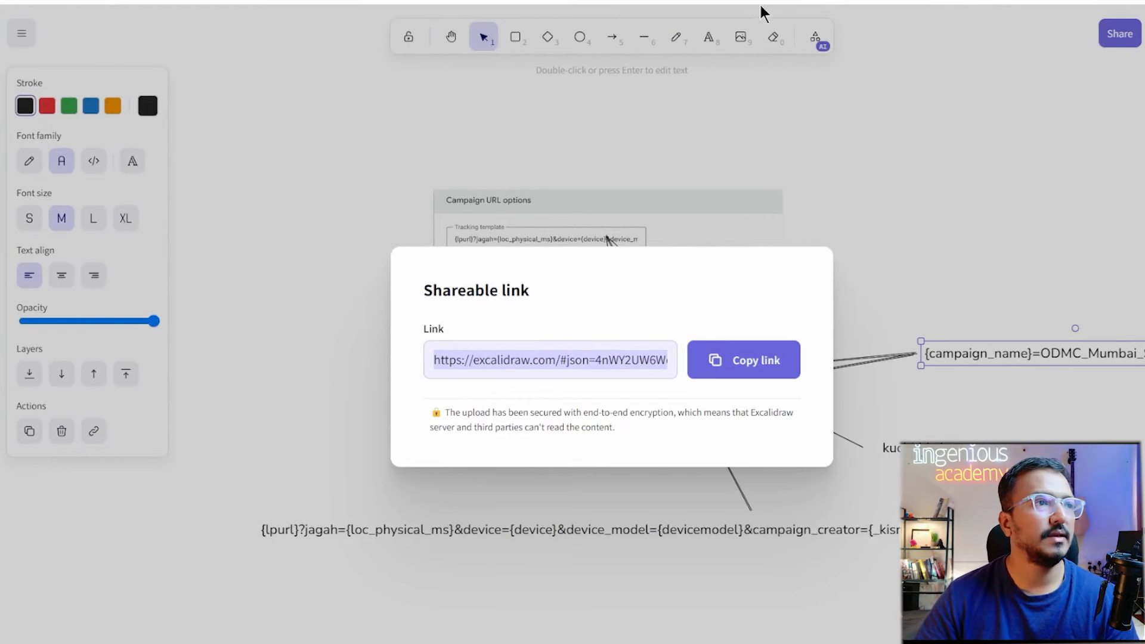
{"action": "key", "text": "ctrl+t"}
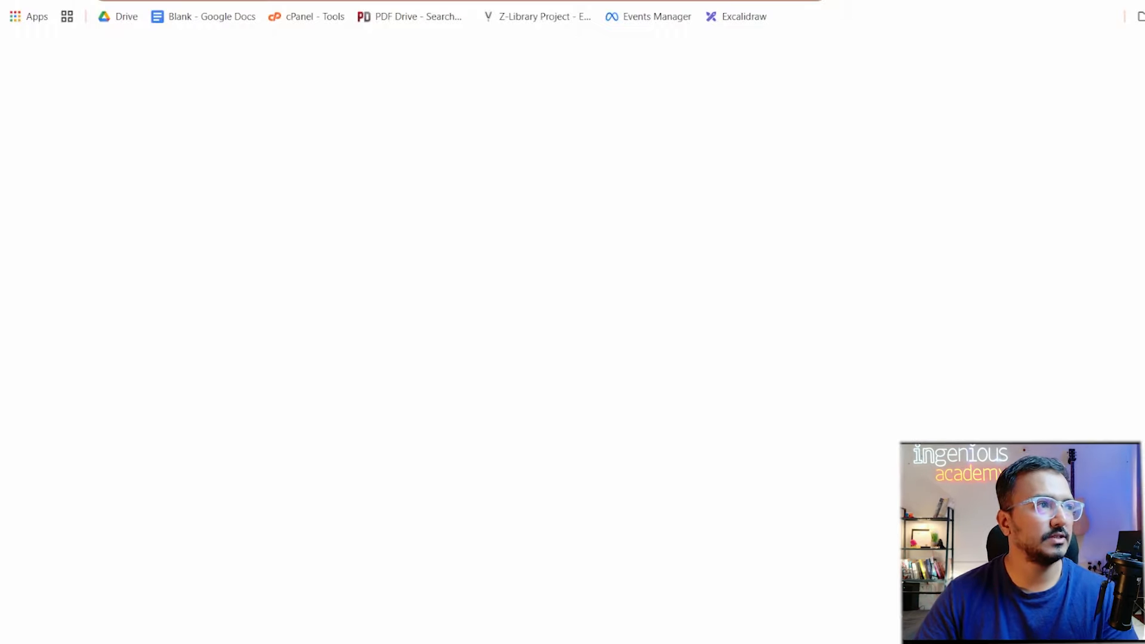
Go to Google Docs by entering 'docs' in the new tab's address bar.
{"action": "type", "text": "s"}
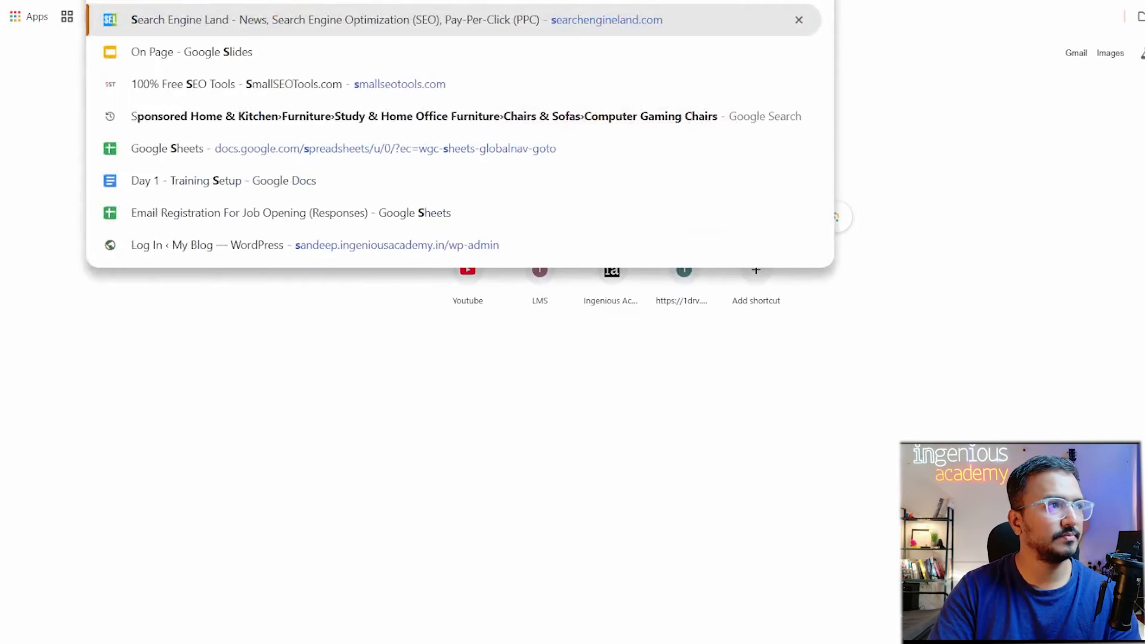
{"action": "key", "text": "BackSpace"}
{"action": "key", "text": "BackSpace"}
{"action": "type", "text": "doc"}
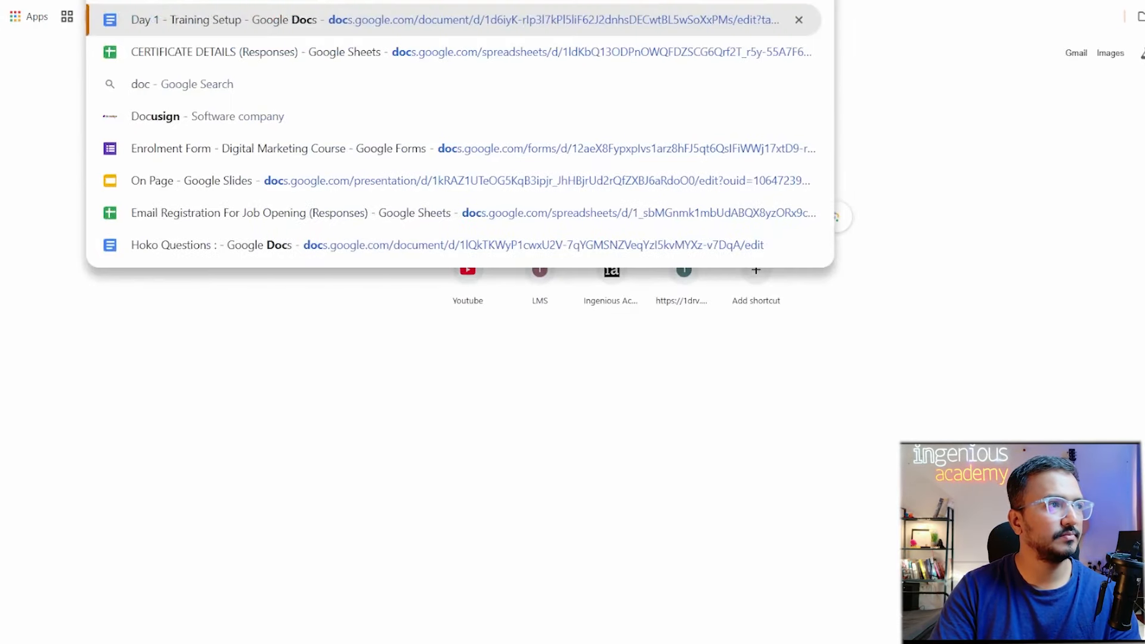
{"action": "key", "text": "BackSpace"}
{"action": "type", "text": "s"}
{"action": "key", "text": "BackSpace"}
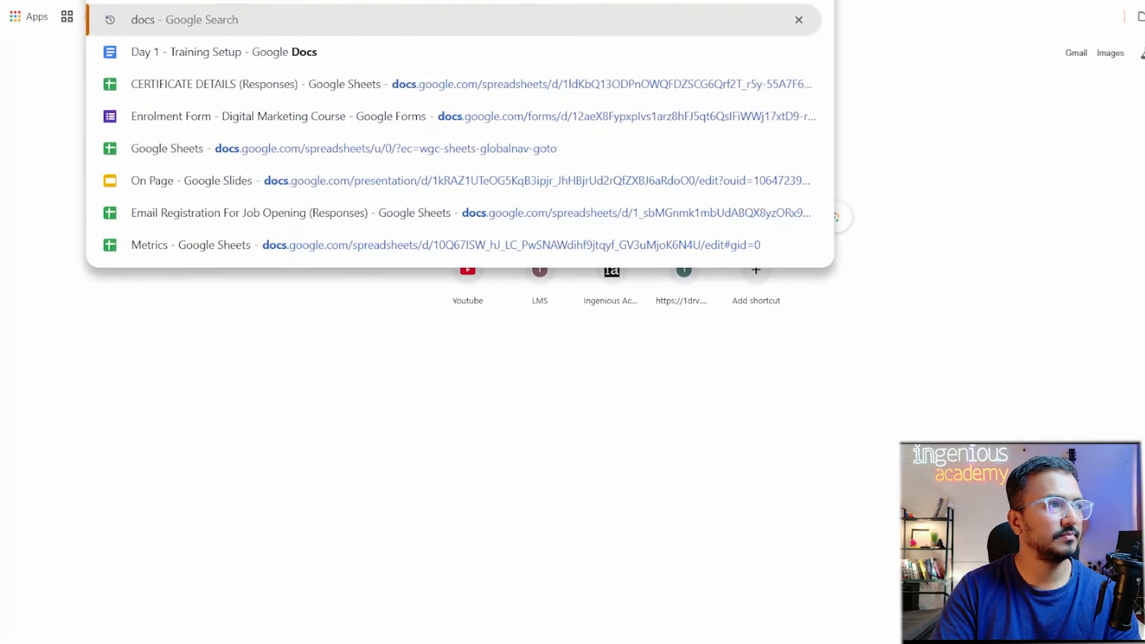
{"action": "key", "text": "Return"}
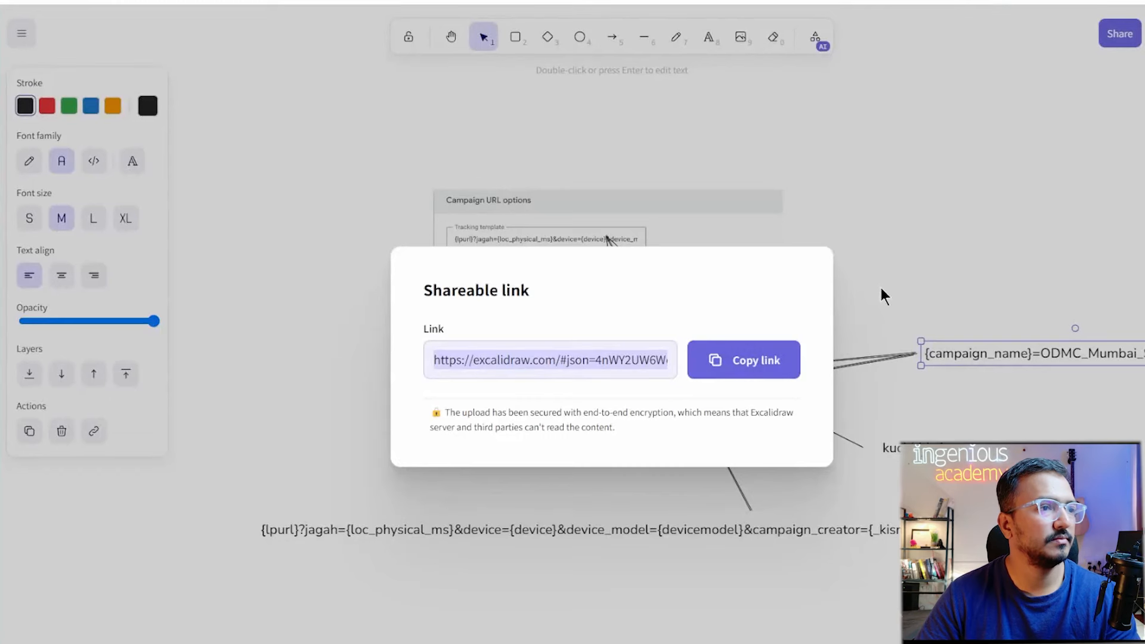
Close the link dialog, select all diagram elements and copy them as a PNG.
{"action": "left_click", "coordinate": [892, 281]}
{"action": "key", "text": "ctrl+a"}
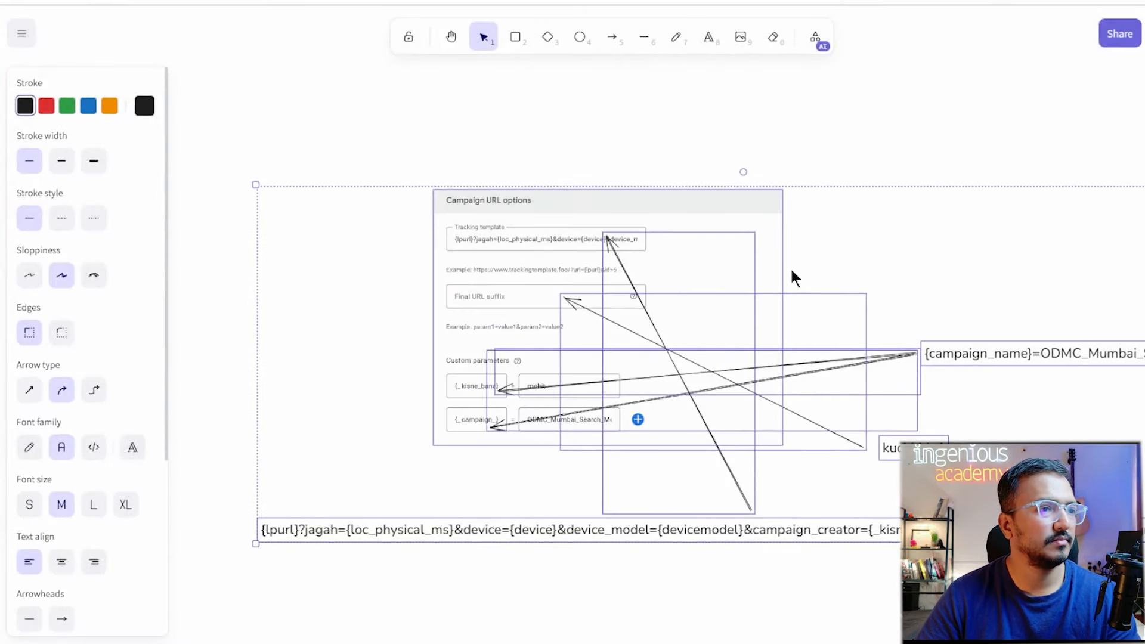
{"action": "right_click", "coordinate": [893, 254]}
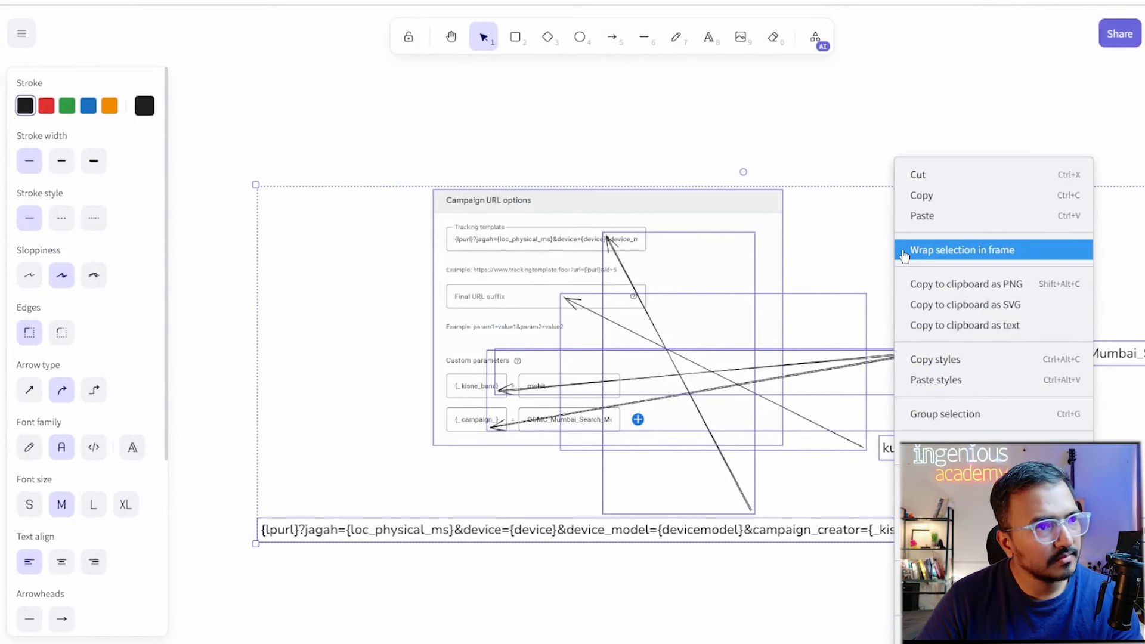
{"action": "left_click", "coordinate": [940, 283]}
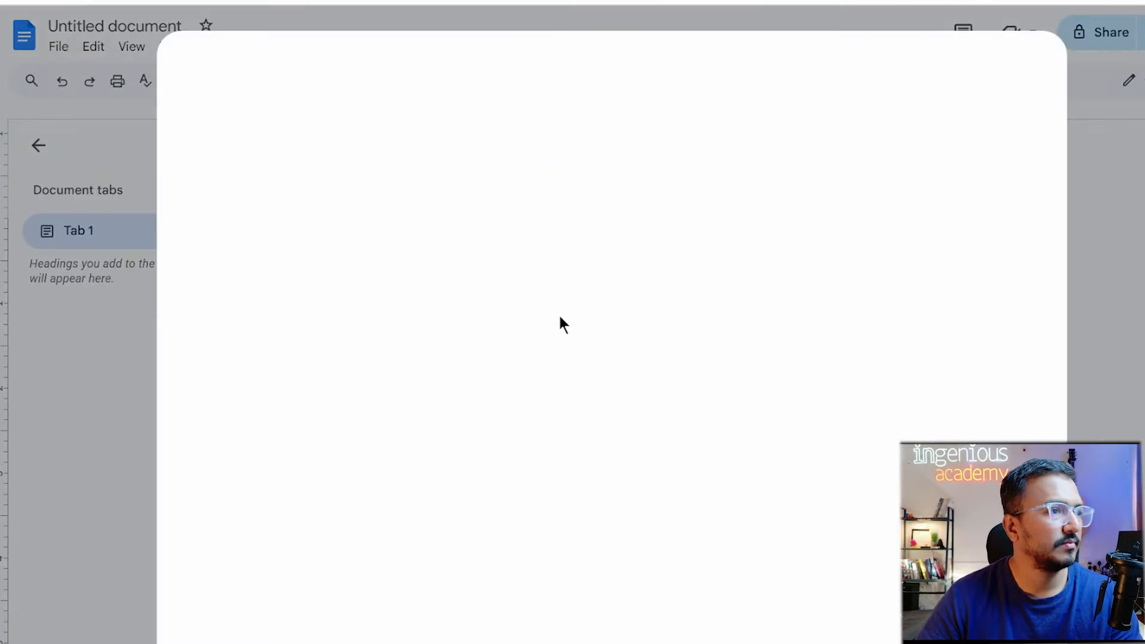
Paste the annotated diagram image into the blank document, viewed at 125% zoom.
{"action": "left_click", "coordinate": [1018, 86]}
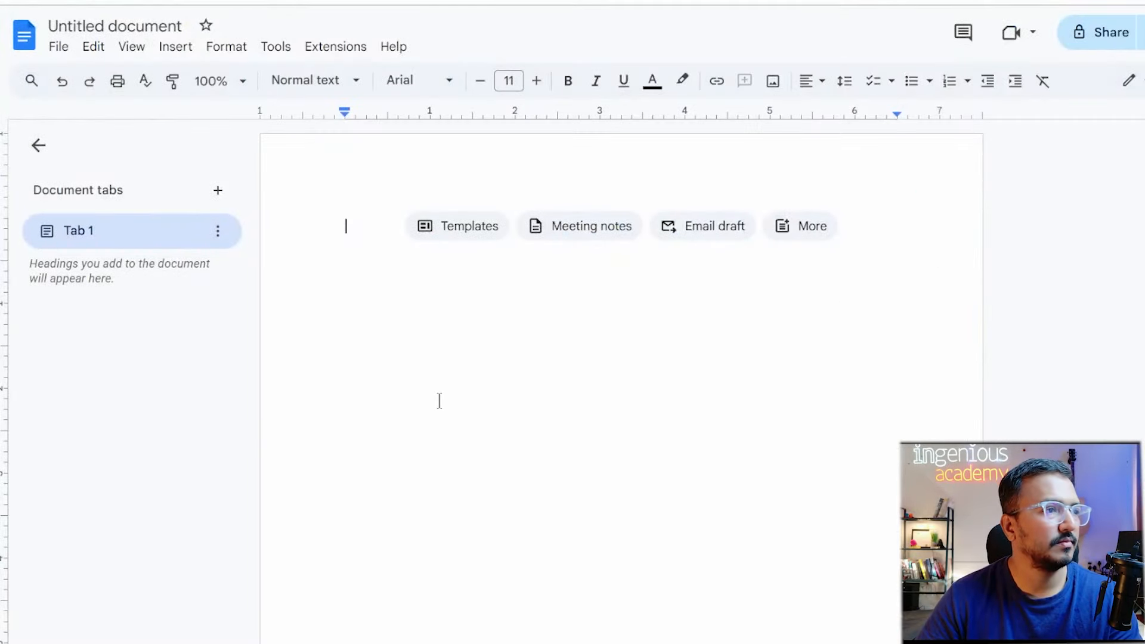
{"action": "key", "text": "ctrl+v"}
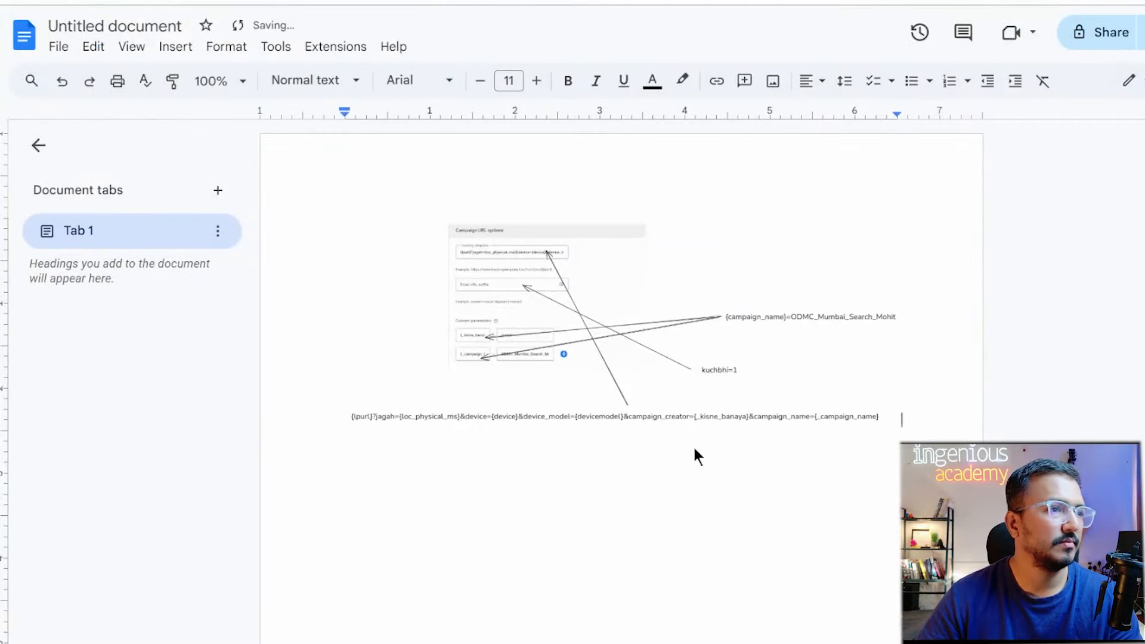
{"action": "key", "text": "ctrl+plus"}
{"action": "key", "text": "ctrl+plus"}
{"action": "left_click", "coordinate": [880, 475]}
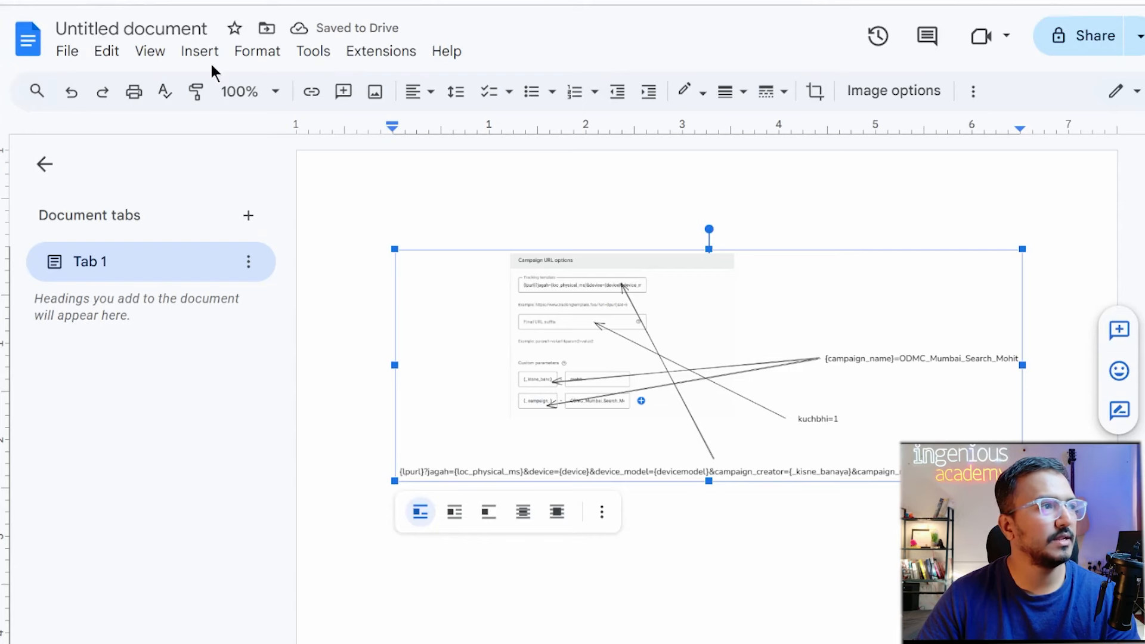
Rename the document to 'URL Tracking Parameters'.
{"action": "left_click", "coordinate": [160, 31]}
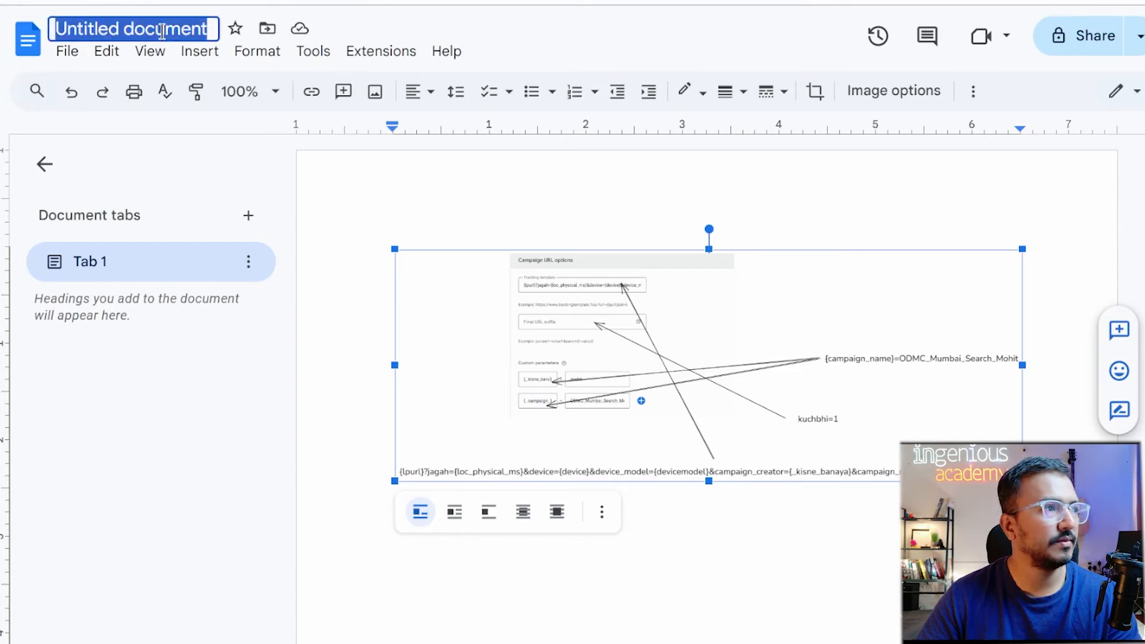
{"action": "type", "text": "URL Tr"}
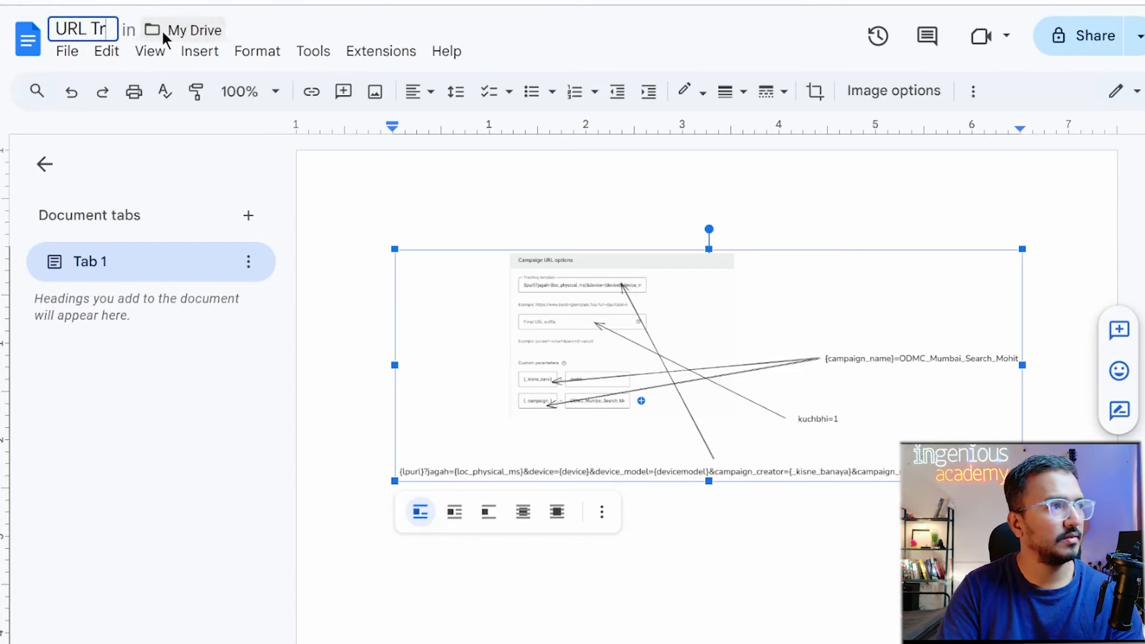
{"action": "type", "text": "acking Param"}
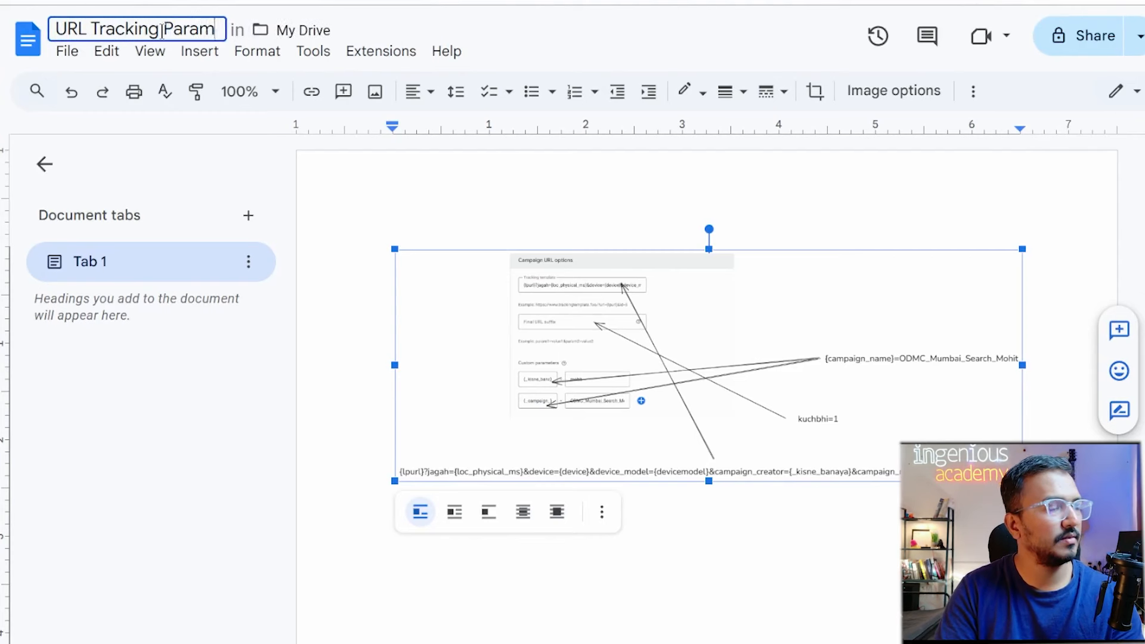
{"action": "type", "text": "eters"}
{"action": "left_click", "coordinate": [69, 52]}
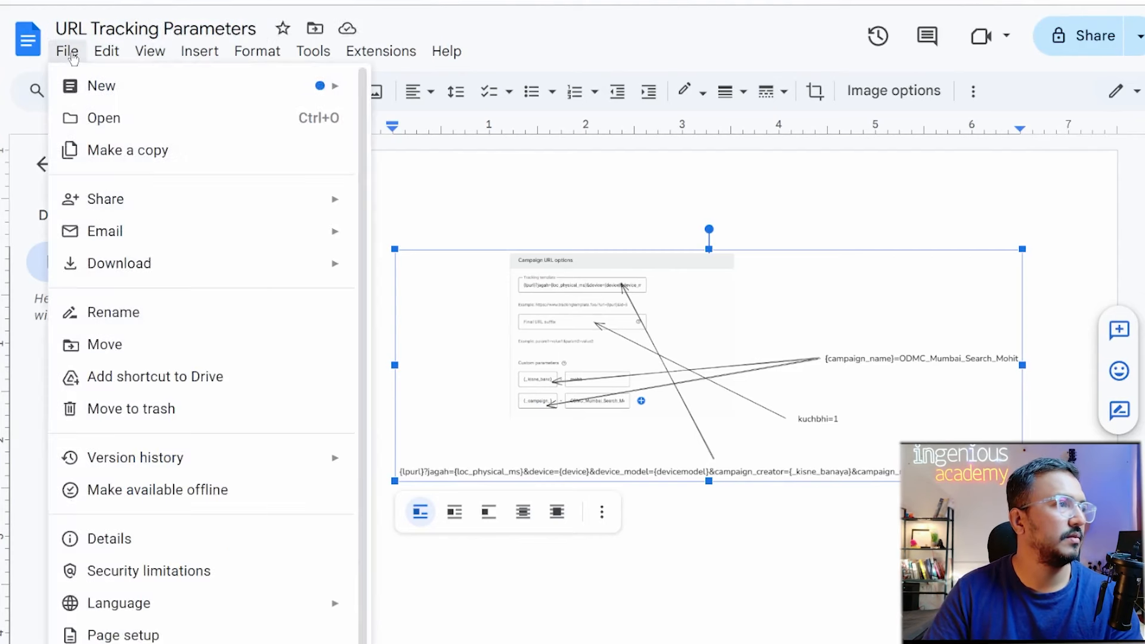
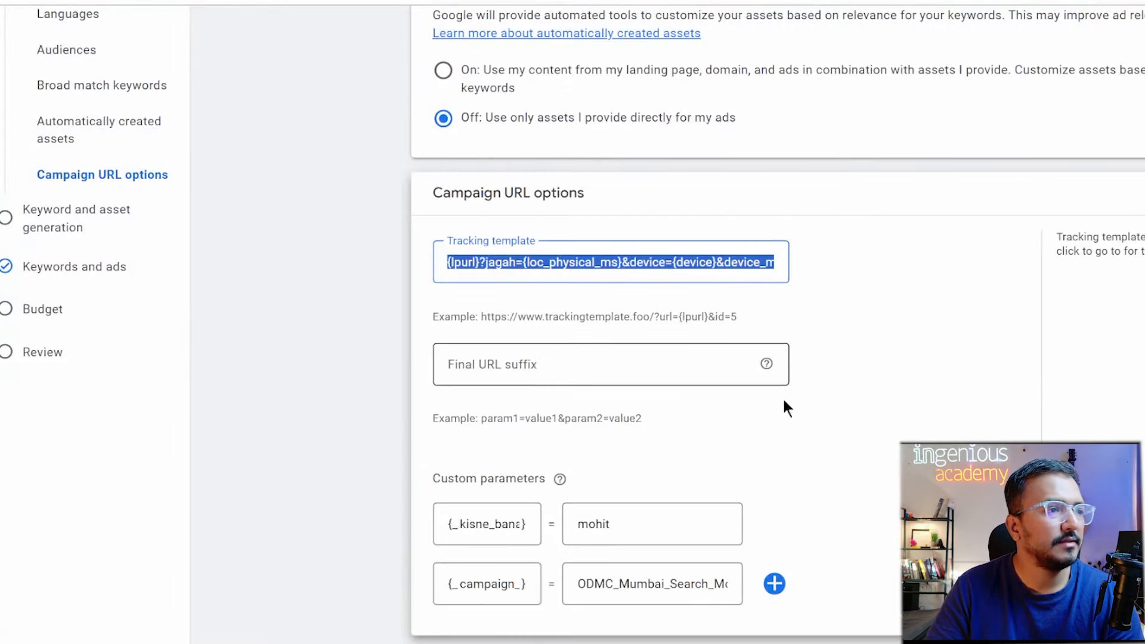
Scroll the campaign setup and go to the Keywords and ads step in the left navigation.
{"action": "scroll", "coordinate": [680, 574], "scroll_direction": "down", "scroll_amount": 1}
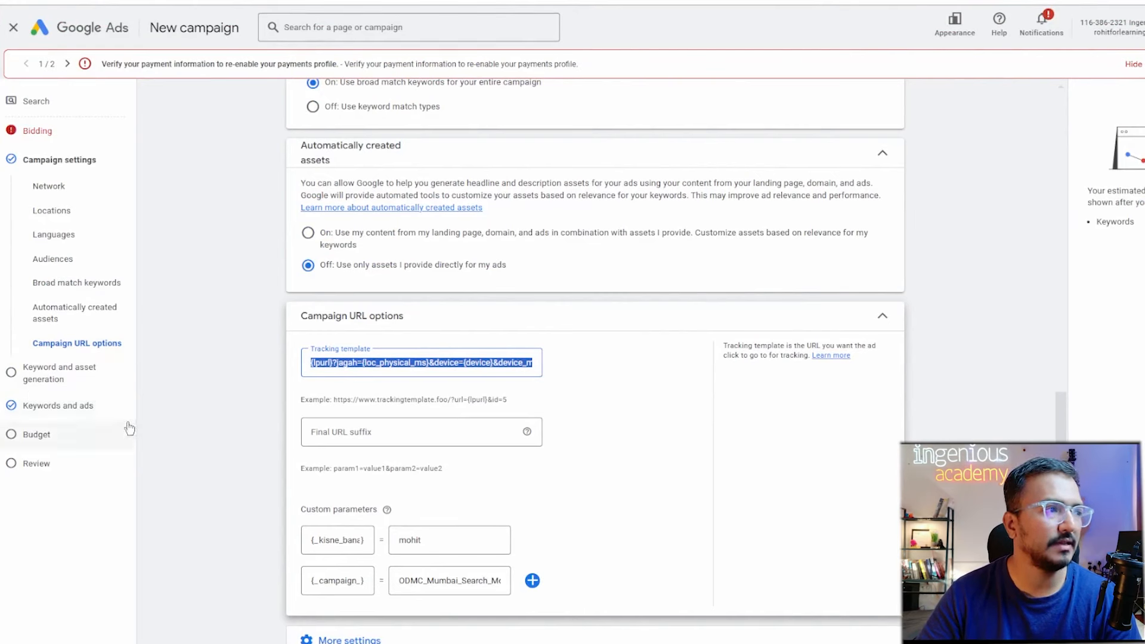
{"action": "left_click", "coordinate": [91, 408]}
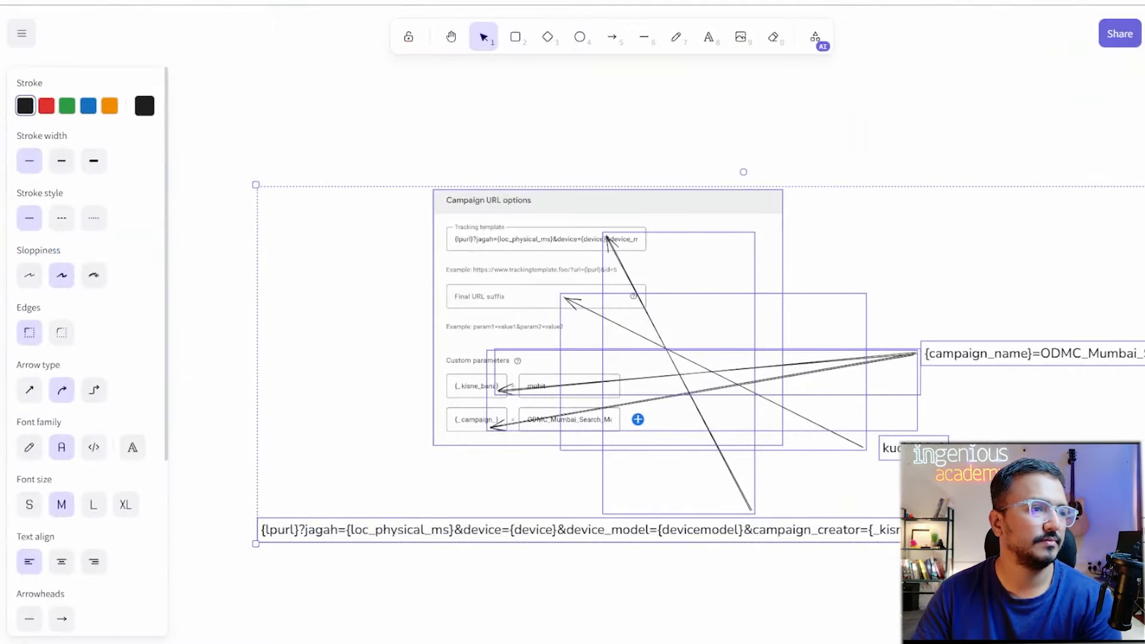
Draw a large rounded rectangle below the URL sketch and enlarge it wider and taller.
{"action": "scroll", "coordinate": [656, 572], "scroll_direction": "down", "scroll_amount": 4}
{"action": "scroll", "coordinate": [656, 572], "scroll_direction": "down", "scroll_amount": 3}
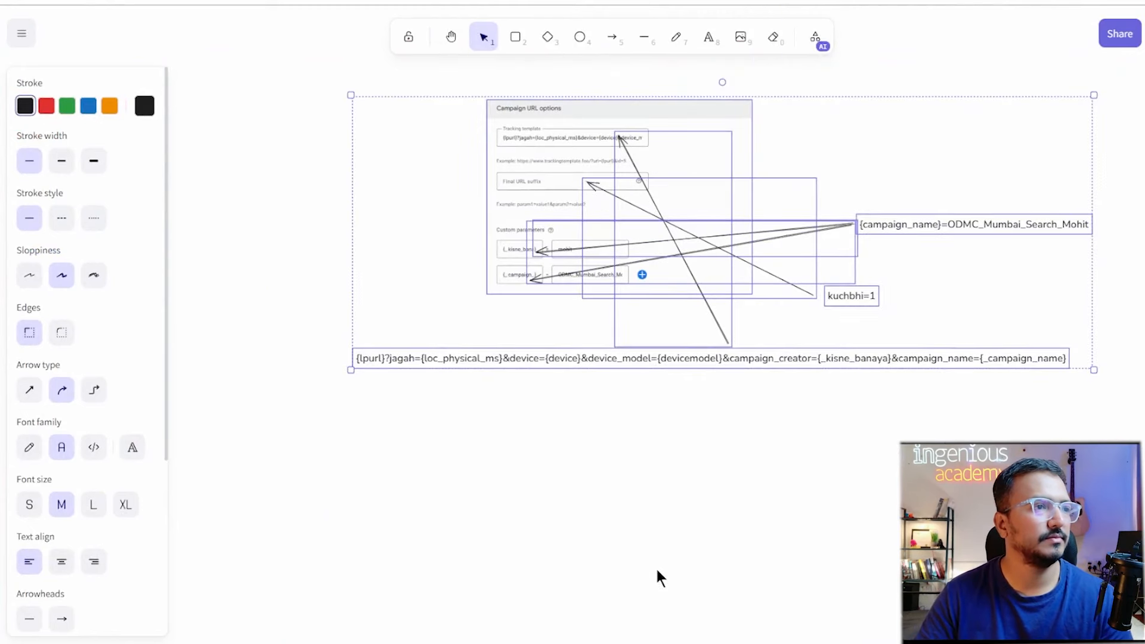
{"action": "left_click", "coordinate": [656, 573]}
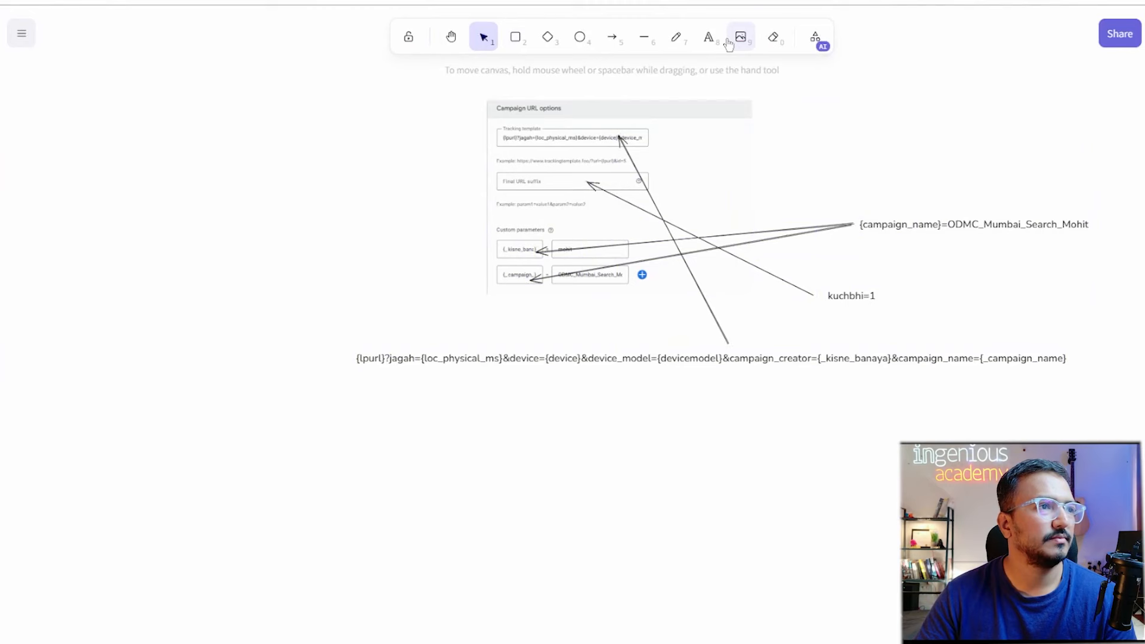
{"action": "left_click", "coordinate": [516, 38]}
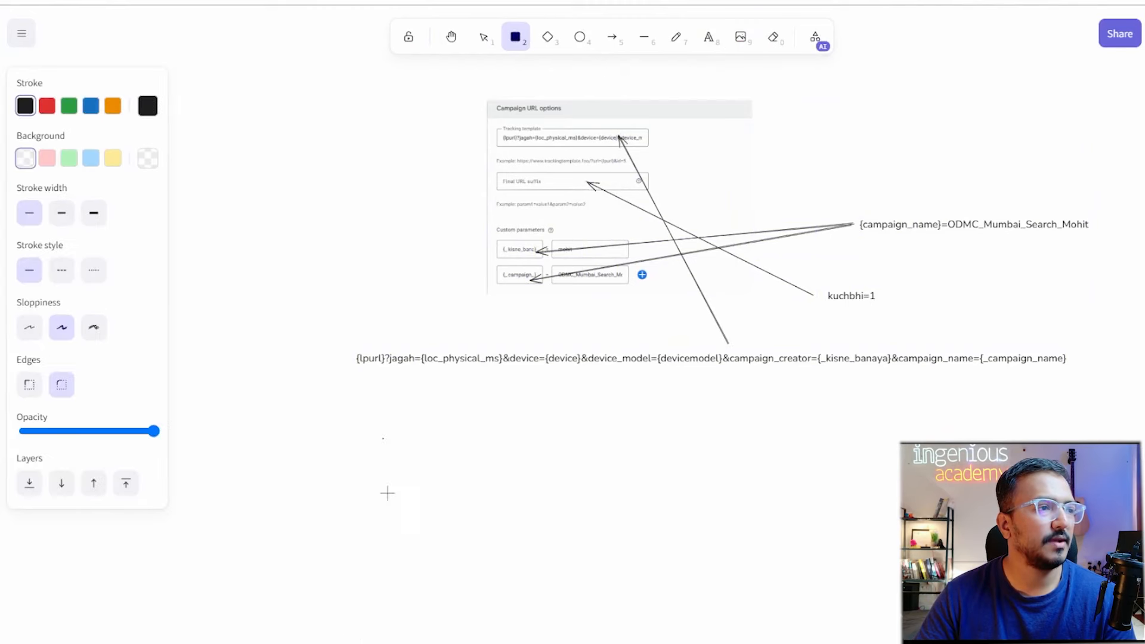
{"action": "left_click_drag", "start_coordinate": [383, 438], "coordinate": [782, 643]}
{"action": "scroll", "coordinate": [582, 417], "scroll_direction": "down", "scroll_amount": 3}
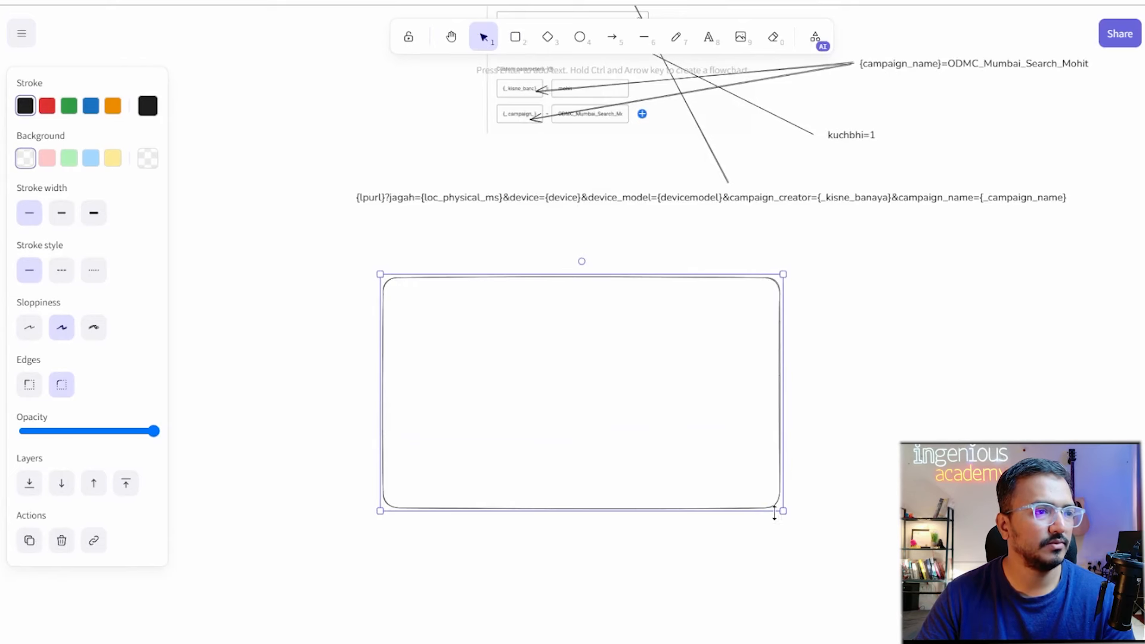
{"action": "left_click_drag", "start_coordinate": [782, 511], "coordinate": [1048, 637]}
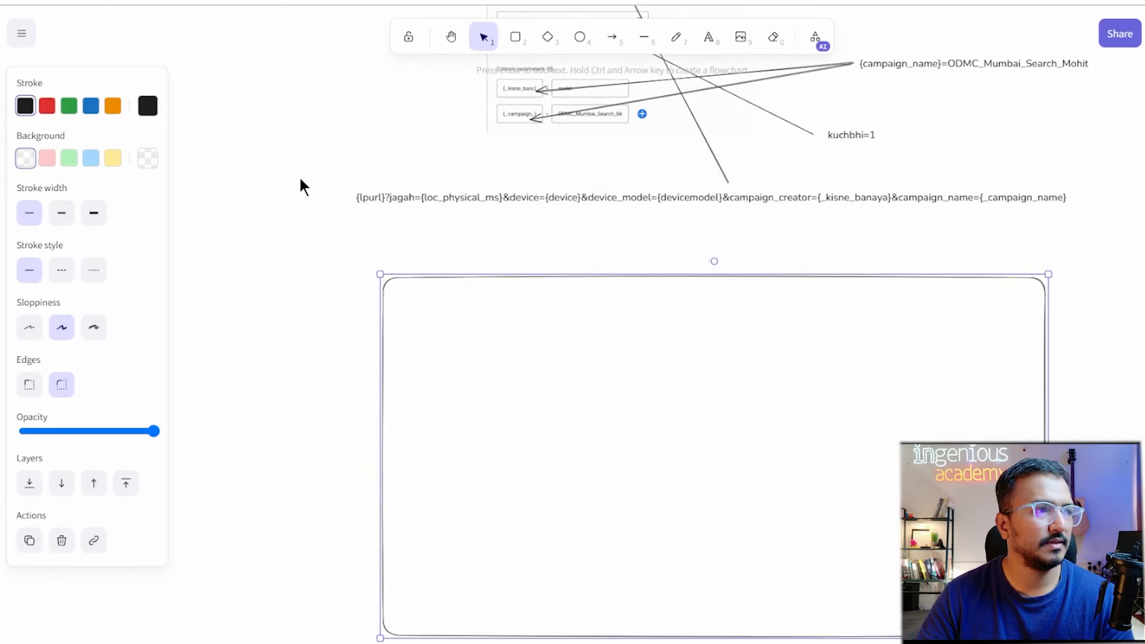
Add the label 'campaign' and centre it at the top of the large box.
{"action": "left_click", "coordinate": [707, 37]}
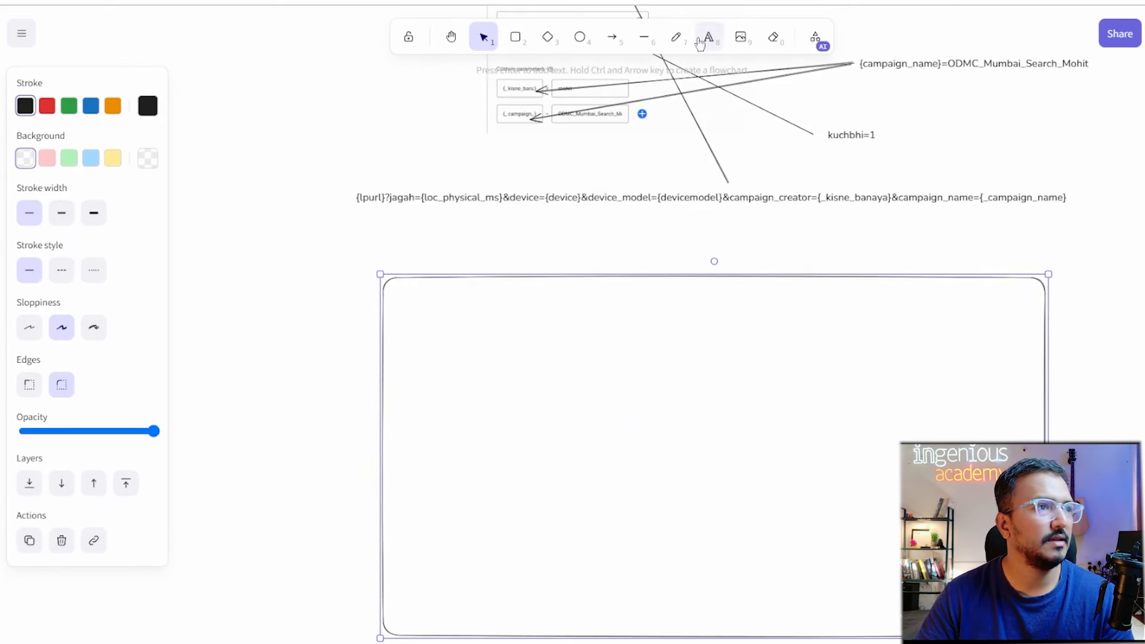
{"action": "left_click", "coordinate": [602, 301]}
{"action": "type", "text": "camapign"}
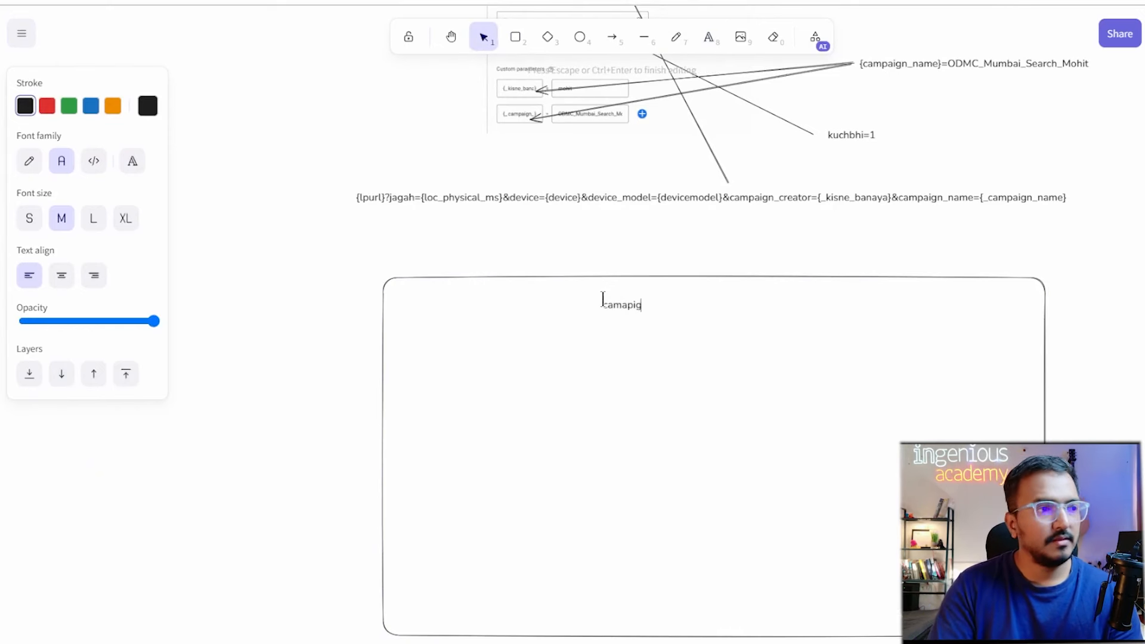
{"action": "key", "text": "BackSpace"}
{"action": "key", "text": "BackSpace"}
{"action": "key", "text": "BackSpace"}
{"action": "key", "text": "BackSpace"}
{"action": "key", "text": "BackSpace"}
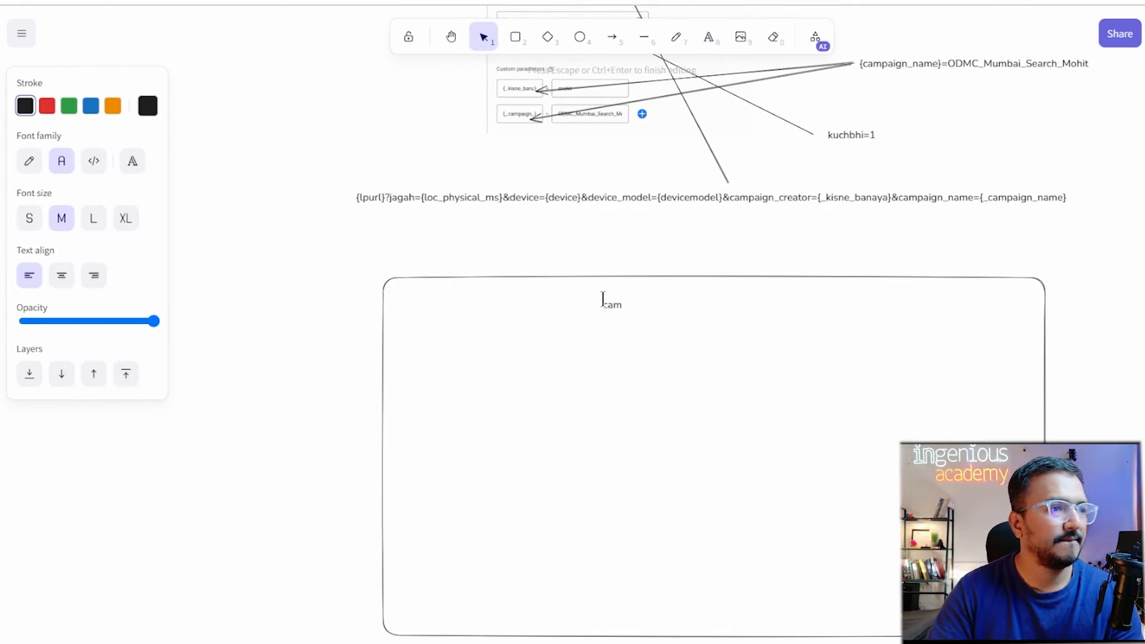
{"action": "type", "text": "paign"}
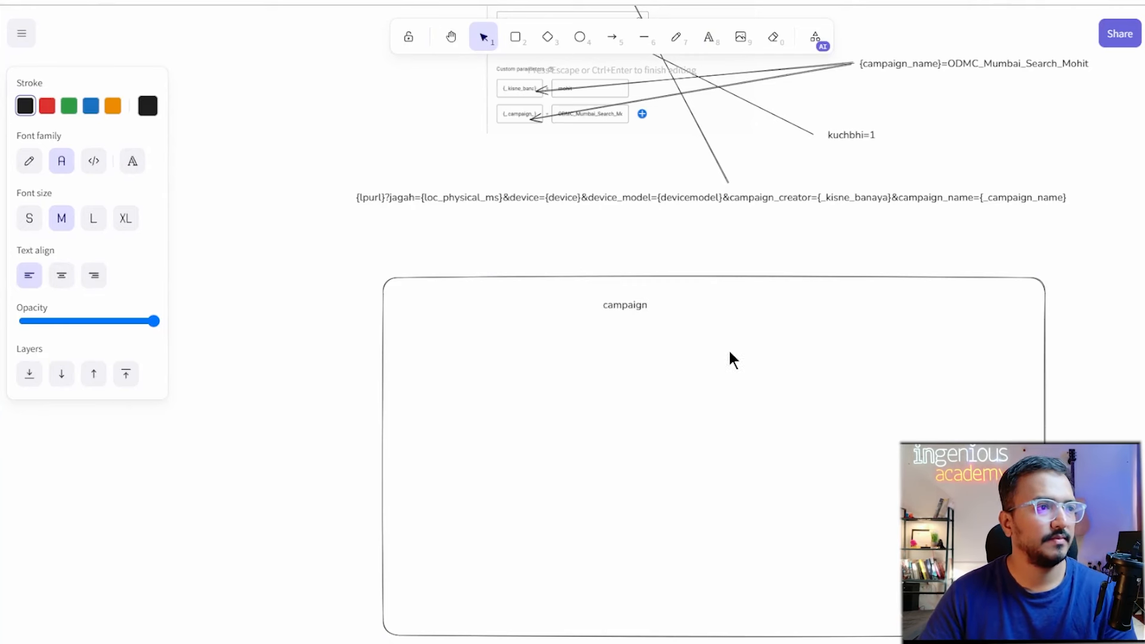
{"action": "left_click", "coordinate": [890, 257]}
{"action": "left_click_drag", "start_coordinate": [614, 305], "coordinate": [731, 313]}
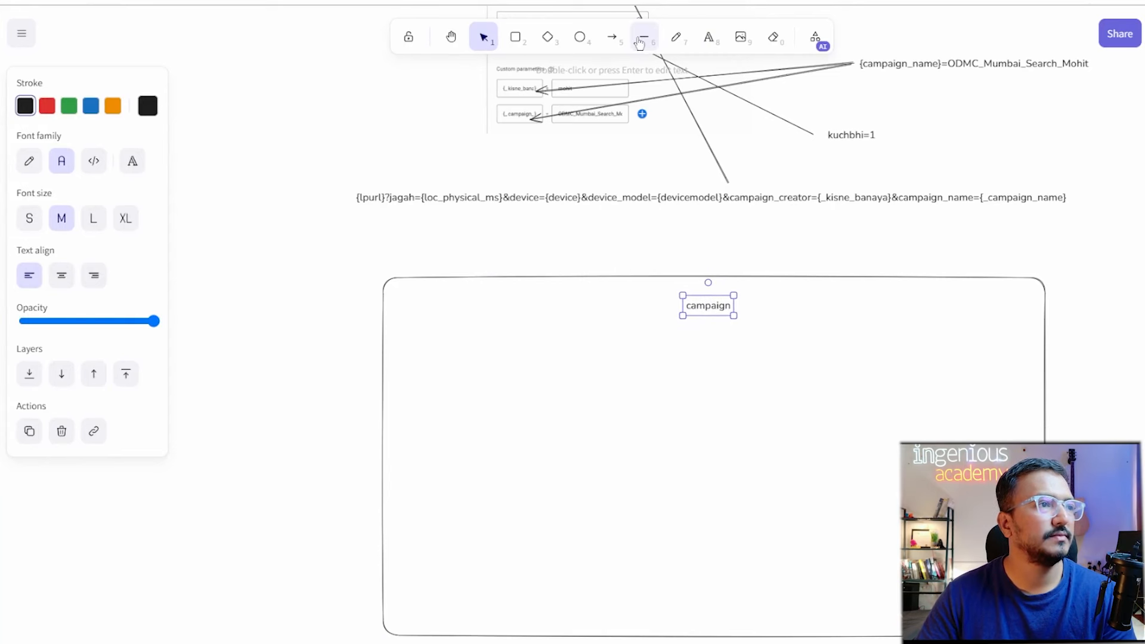
{"action": "left_click", "coordinate": [516, 45]}
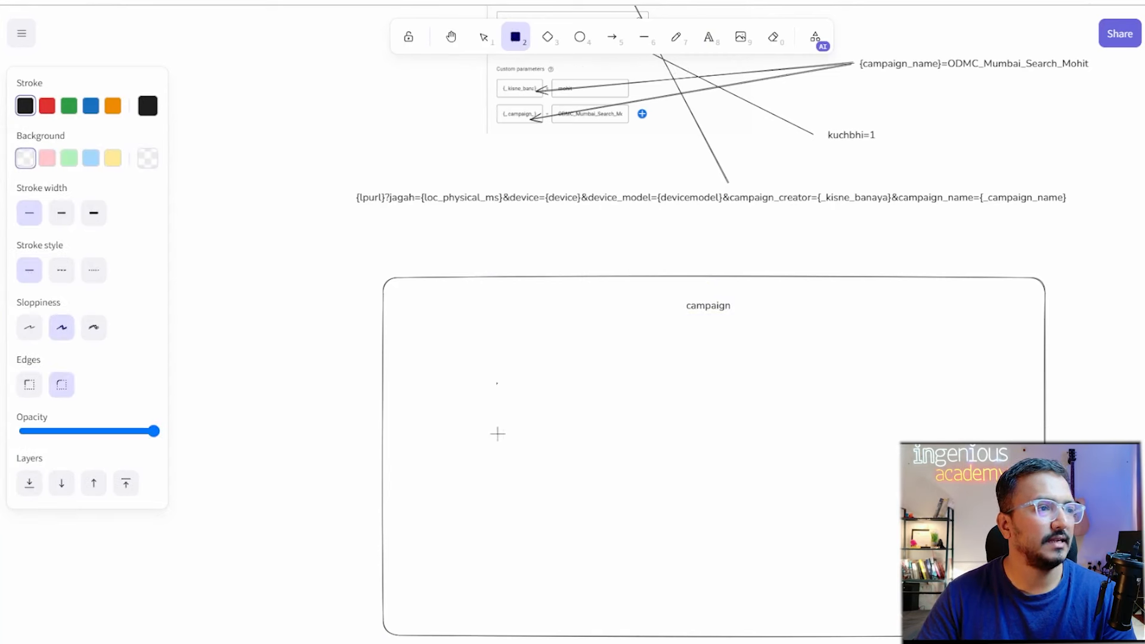
Draw two inner boxes in the campaign box, labelled 'ad group' and 'ad group 2'.
{"action": "mouse_move", "coordinate": [497, 433]}
{"action": "left_mouse_down"}
{"action": "mouse_move", "coordinate": [614, 518]}
{"action": "mouse_move", "coordinate": [654, 515]}
{"action": "left_mouse_up"}
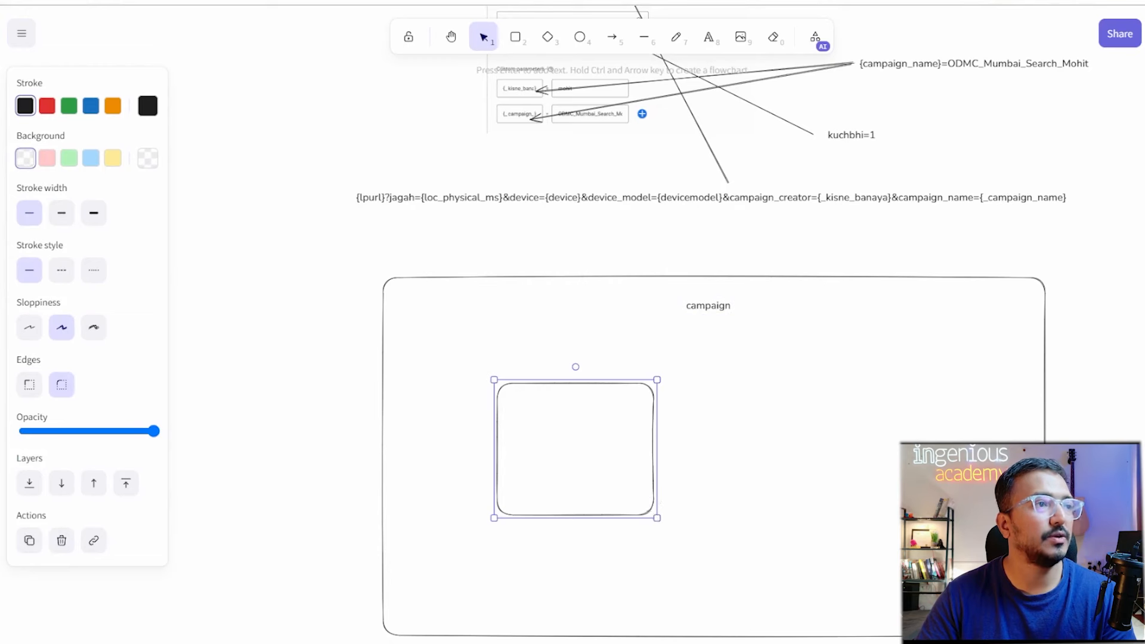
{"action": "left_click", "coordinate": [523, 40]}
{"action": "mouse_move", "coordinate": [713, 376]}
{"action": "left_mouse_down"}
{"action": "mouse_move", "coordinate": [726, 427]}
{"action": "mouse_move", "coordinate": [861, 490]}
{"action": "mouse_move", "coordinate": [894, 520]}
{"action": "mouse_move", "coordinate": [877, 517]}
{"action": "left_mouse_up"}
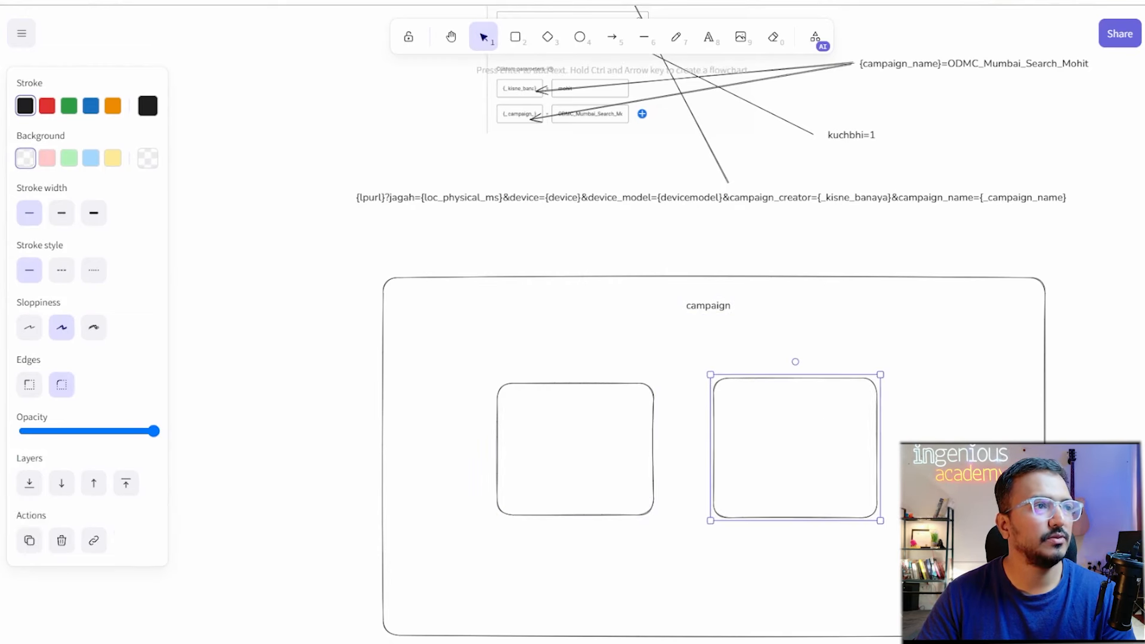
{"action": "left_click", "coordinate": [713, 49]}
{"action": "left_click", "coordinate": [530, 411]}
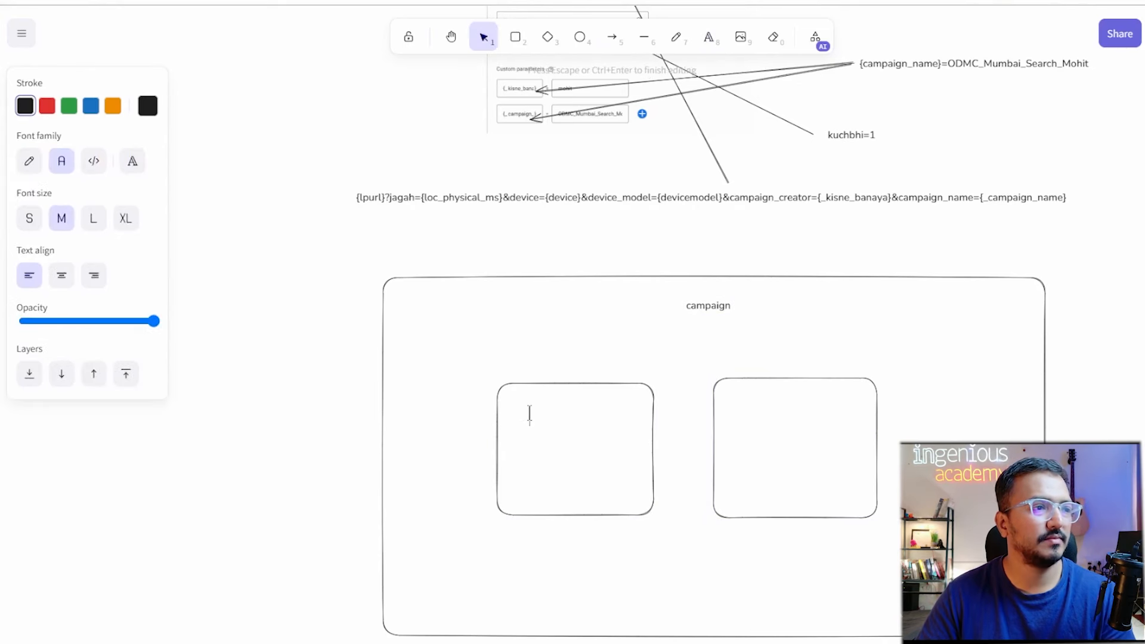
{"action": "type", "text": "ad group"}
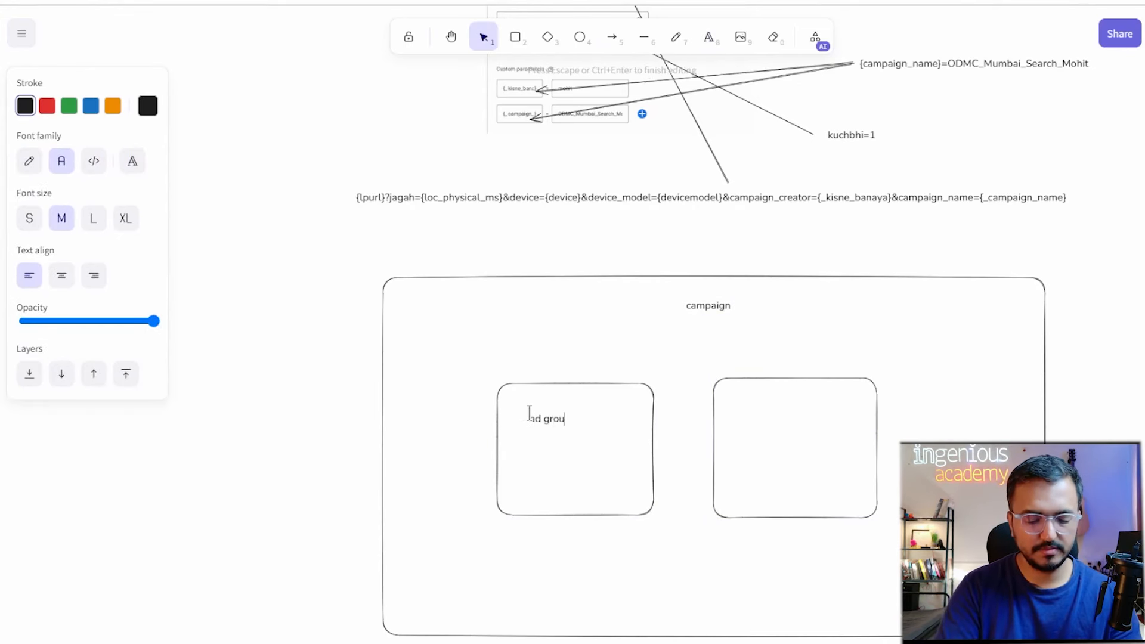
{"action": "left_click", "coordinate": [709, 38]}
{"action": "left_click", "coordinate": [749, 411]}
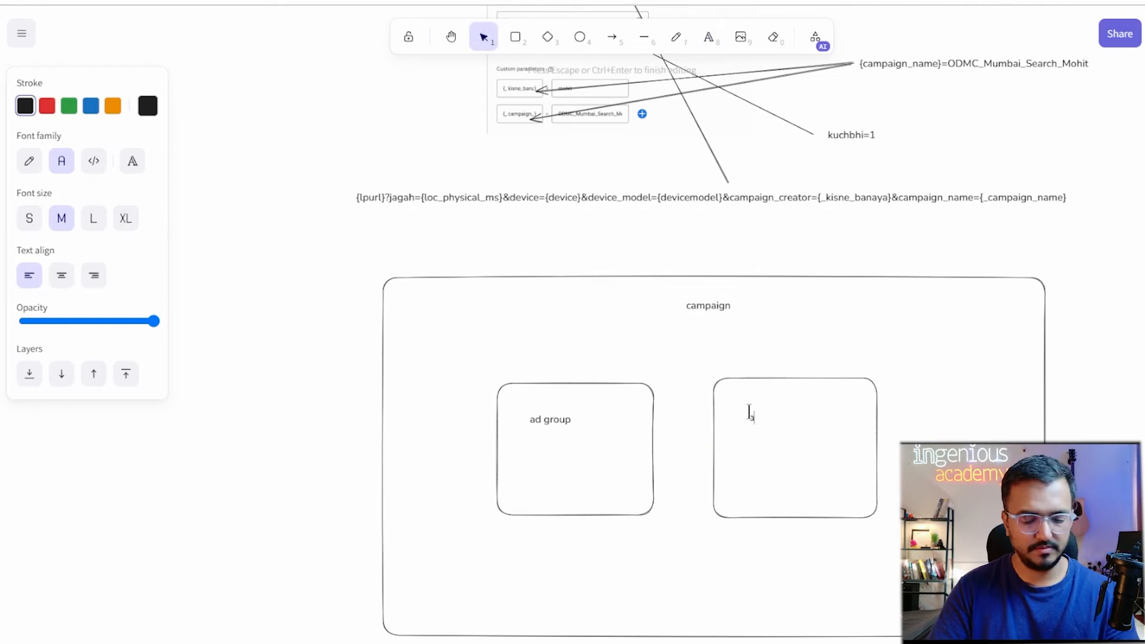
{"action": "type", "text": "ad group 2"}
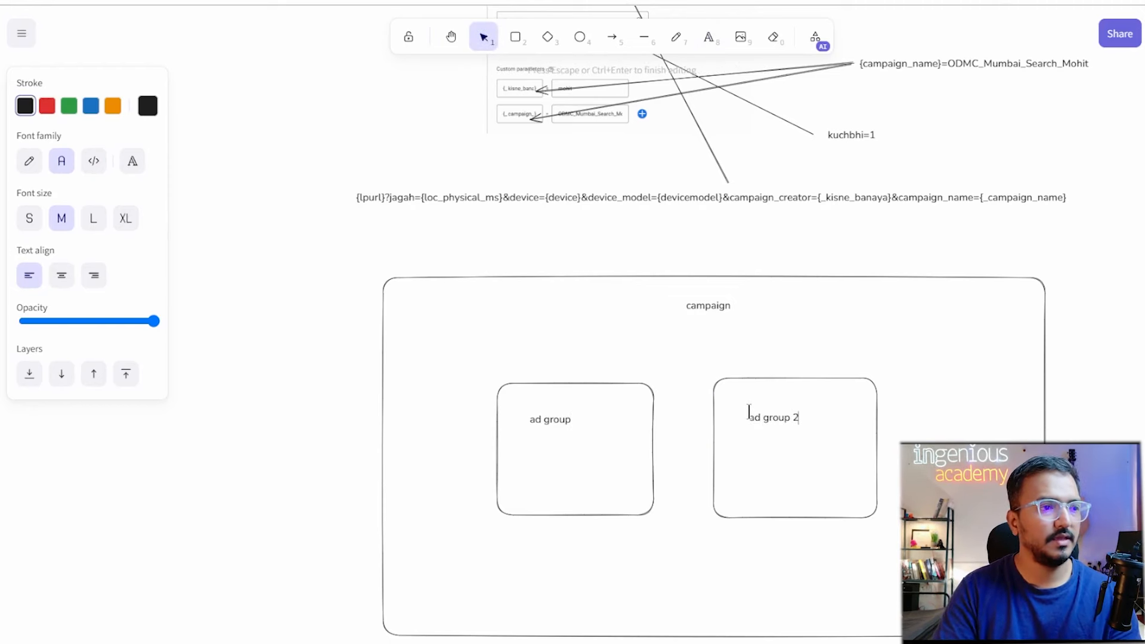
{"action": "left_click", "coordinate": [629, 444]}
Correct the left label to 'ad group 1' and move both labels to their boxes' tops.
{"action": "left_click", "coordinate": [570, 420]}
{"action": "double_click", "coordinate": [570, 420]}
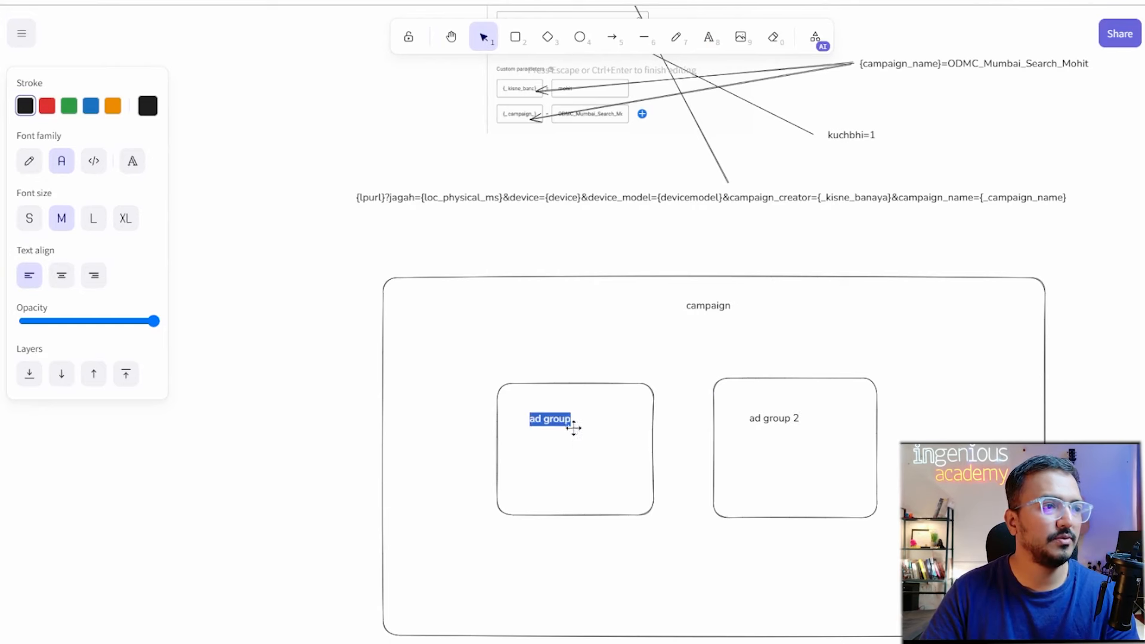
{"action": "key", "text": "Escape"}
{"action": "double_click", "coordinate": [573, 424]}
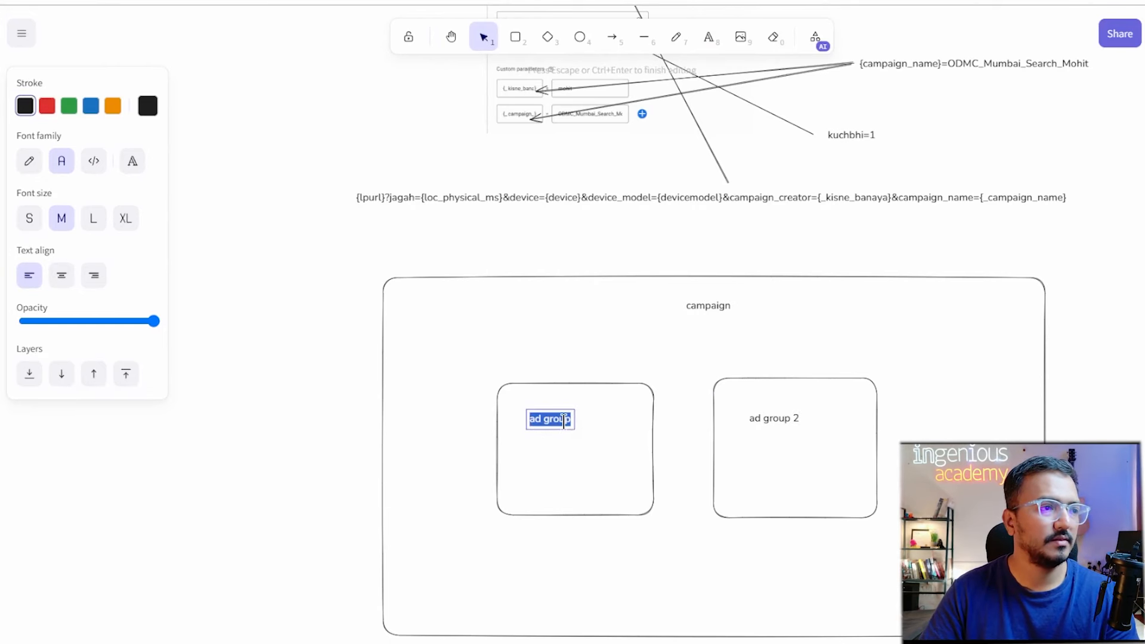
{"action": "double_click", "coordinate": [563, 422]}
{"action": "key", "text": "Right"}
{"action": "type", "text": "1"}
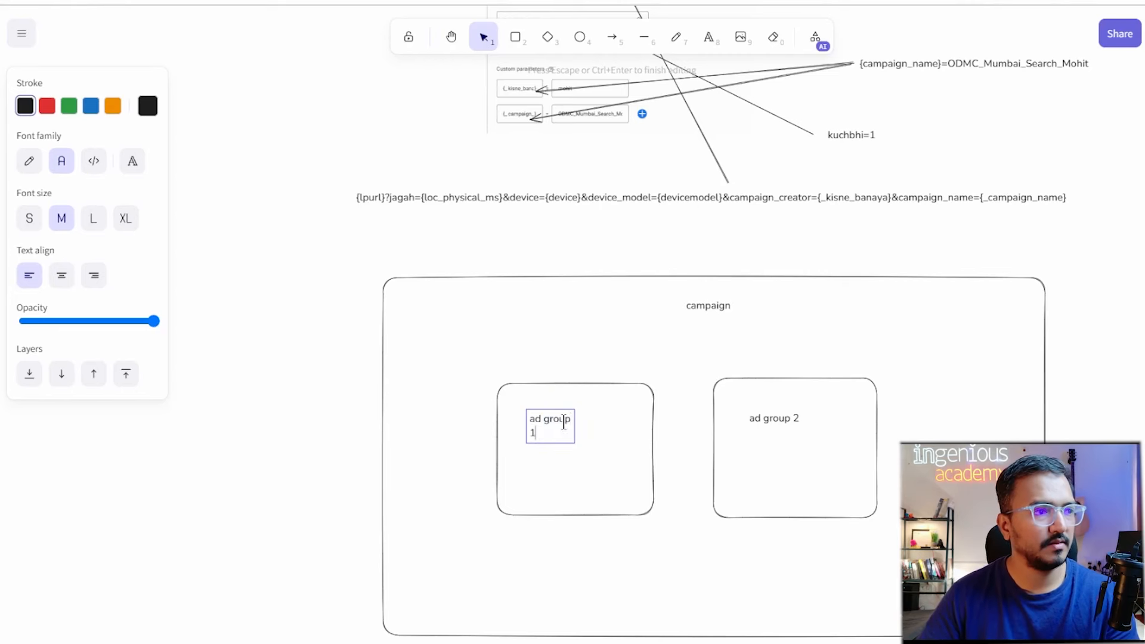
{"action": "key", "text": "Escape"}
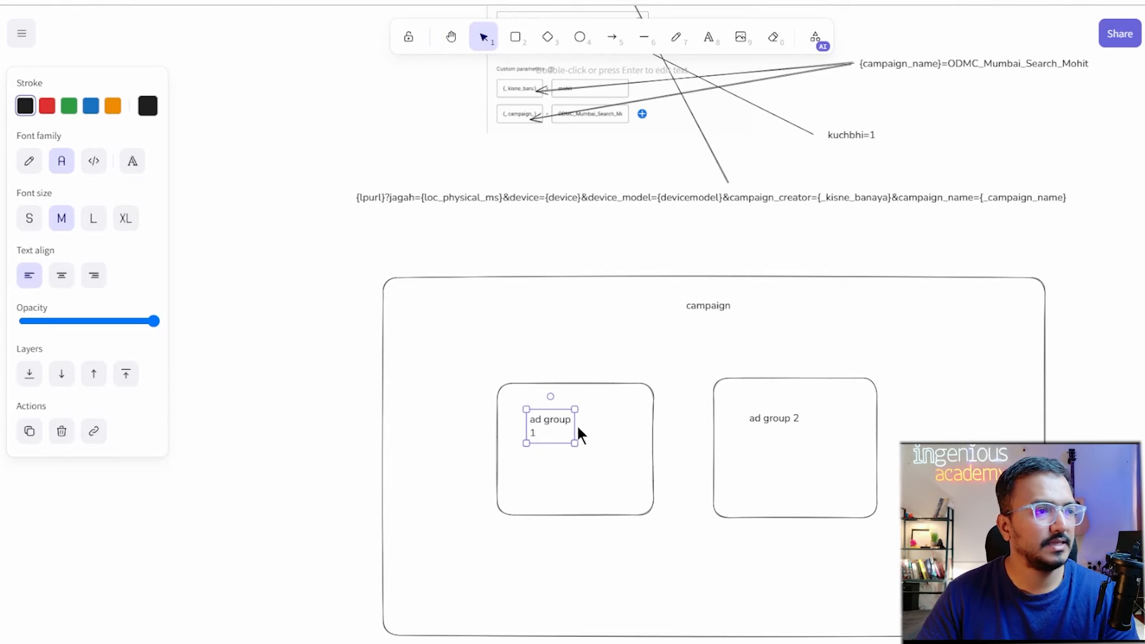
{"action": "mouse_move", "coordinate": [574, 423]}
{"action": "left_mouse_down"}
{"action": "mouse_move", "coordinate": [594, 424]}
{"action": "mouse_move", "coordinate": [567, 407]}
{"action": "left_mouse_up"}
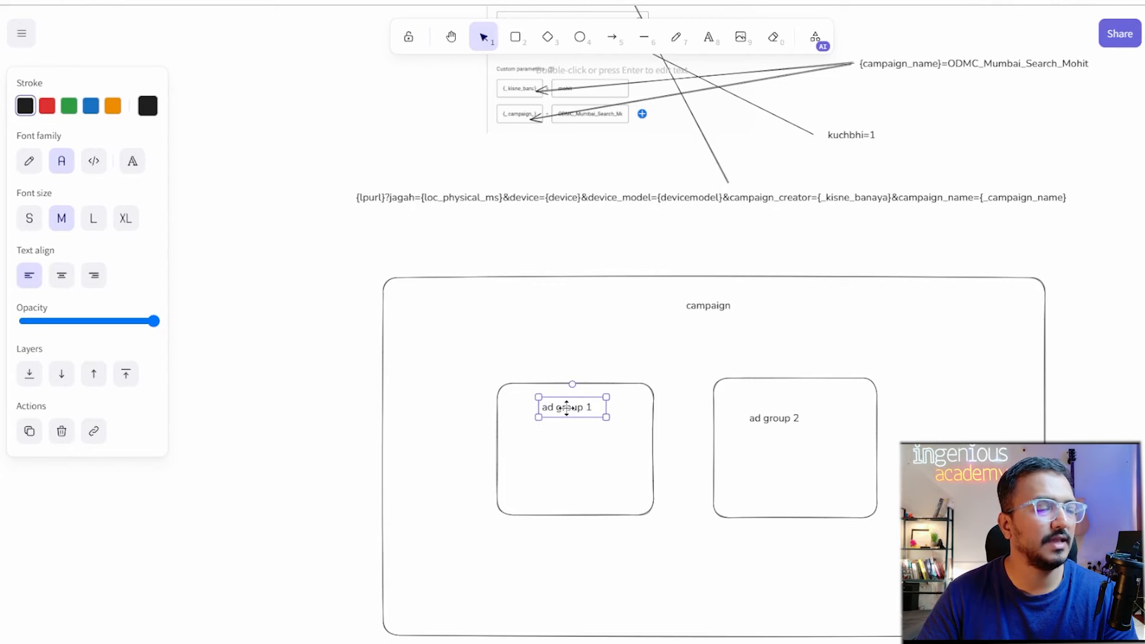
{"action": "left_click", "coordinate": [786, 418]}
{"action": "left_click_drag", "start_coordinate": [785, 418], "coordinate": [802, 400]}
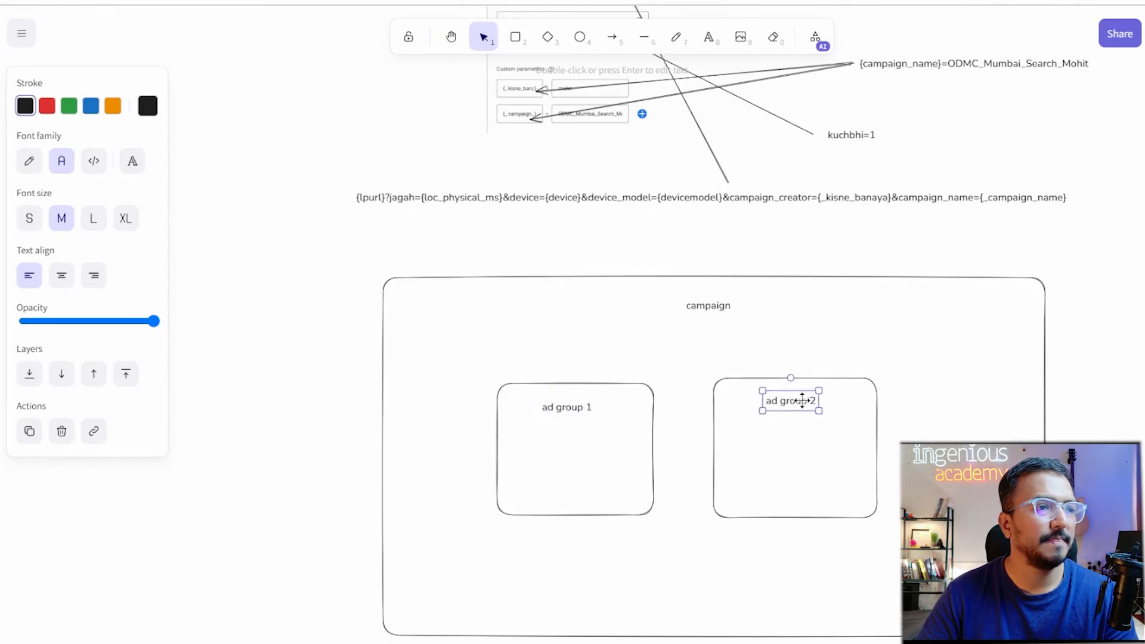
{"action": "left_click", "coordinate": [709, 38]}
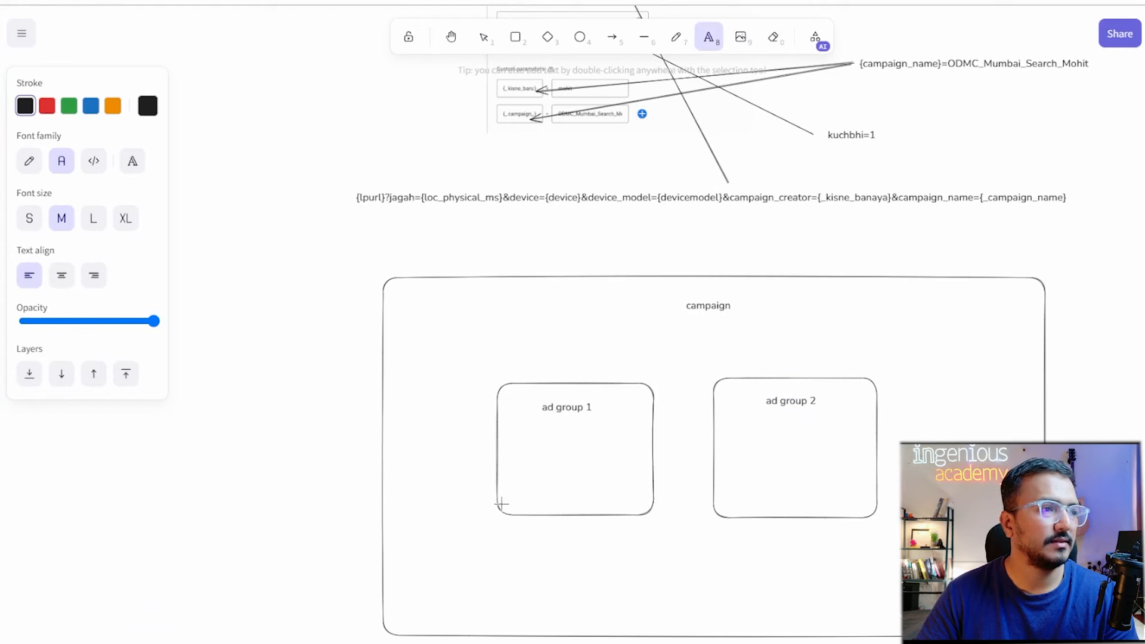
{"action": "left_click", "coordinate": [507, 477]}
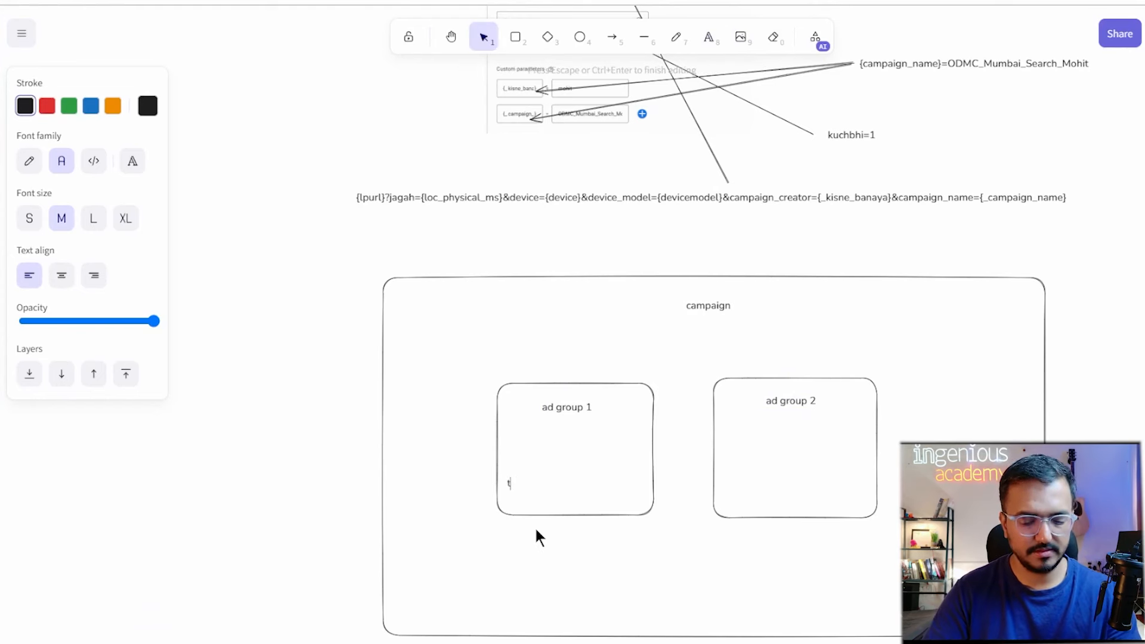
Add a 'tgt' label and a small ad box inside ad group 1.
{"action": "type", "text": "tgt"}
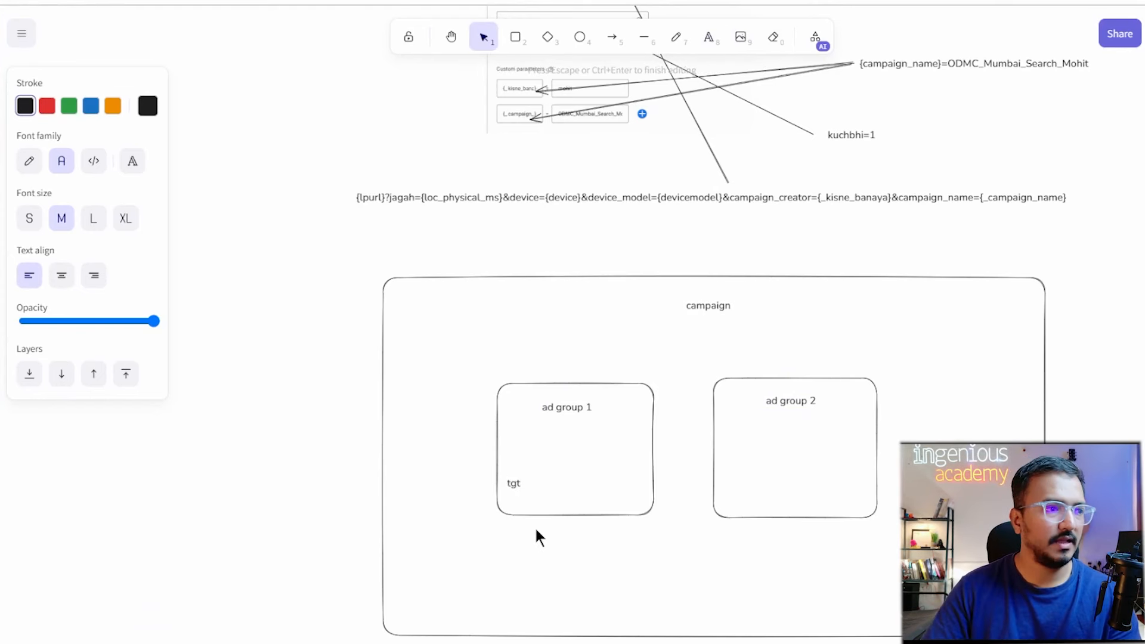
{"action": "left_click", "coordinate": [516, 37]}
{"action": "mouse_move", "coordinate": [577, 457]}
{"action": "left_mouse_down"}
{"action": "mouse_move", "coordinate": [593, 495]}
{"action": "mouse_move", "coordinate": [633, 503]}
{"action": "left_mouse_up"}
{"action": "left_click_drag", "start_coordinate": [516, 490], "coordinate": [561, 435]}
{"action": "left_click", "coordinate": [617, 492]}
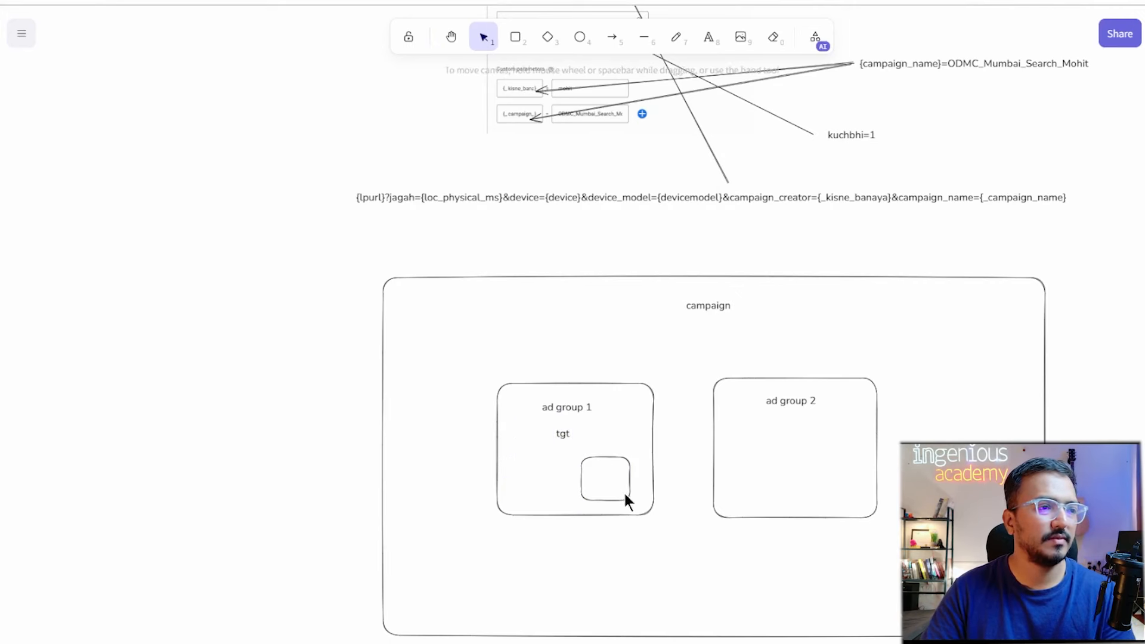
Duplicate the small ad box in ad group 1 and paste two aligned copies into ad group 2.
{"action": "left_click", "coordinate": [623, 492]}
{"action": "left_click_drag", "start_coordinate": [623, 491], "coordinate": [555, 489]}
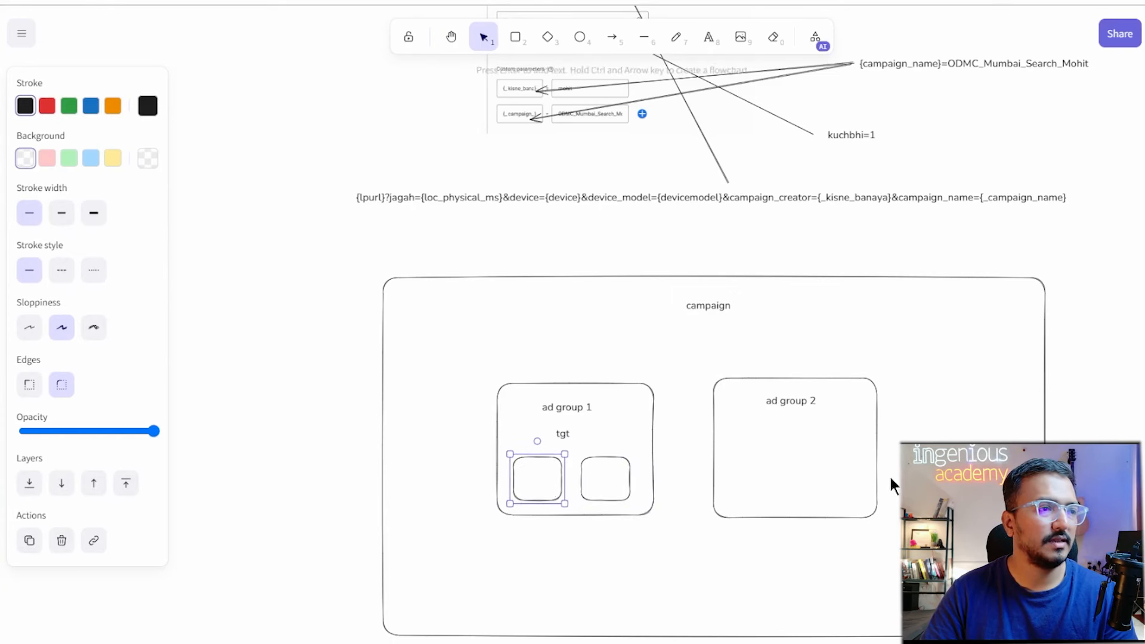
{"action": "left_click", "coordinate": [628, 496]}
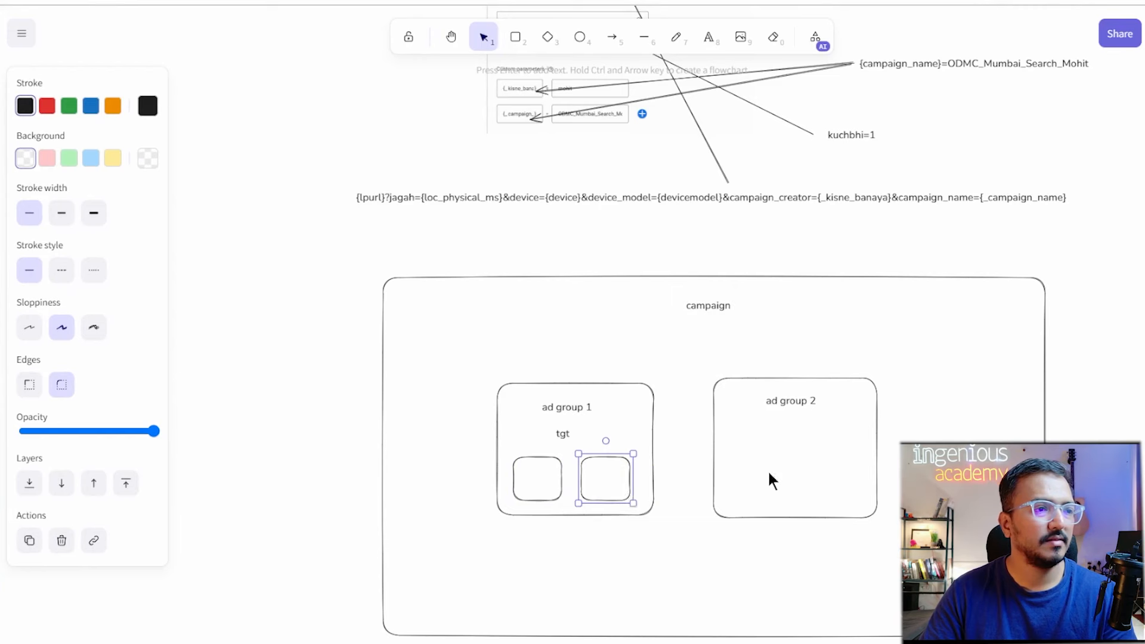
{"action": "key", "text": "ctrl+v"}
{"action": "left_click_drag", "start_coordinate": [793, 477], "coordinate": [789, 478]}
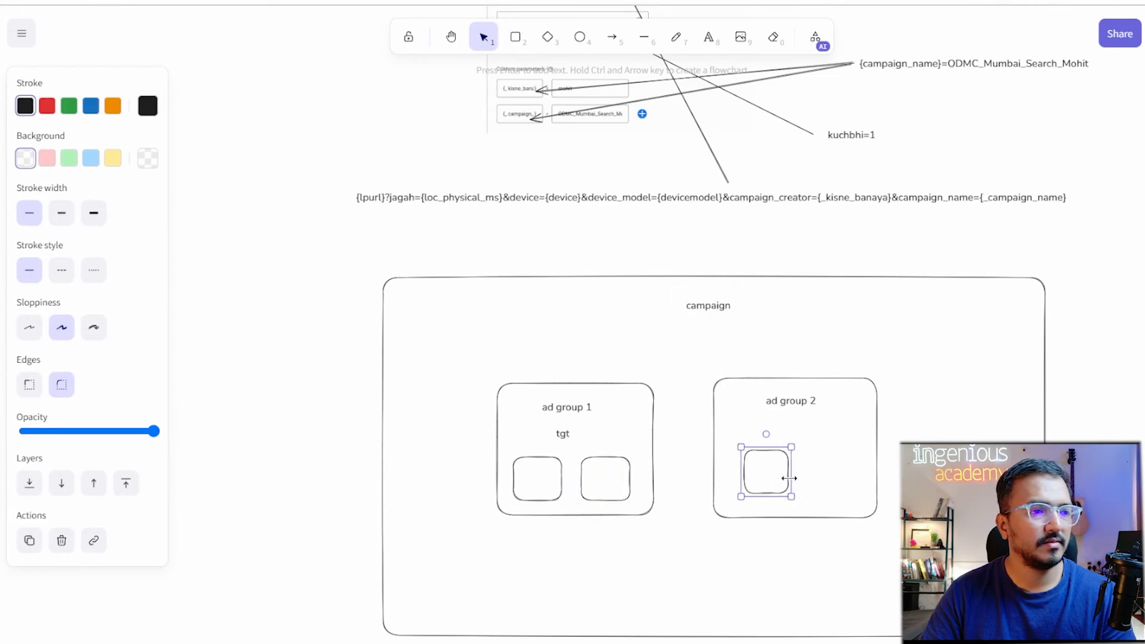
{"action": "left_click", "coordinate": [810, 484]}
{"action": "key", "text": "ctrl+v"}
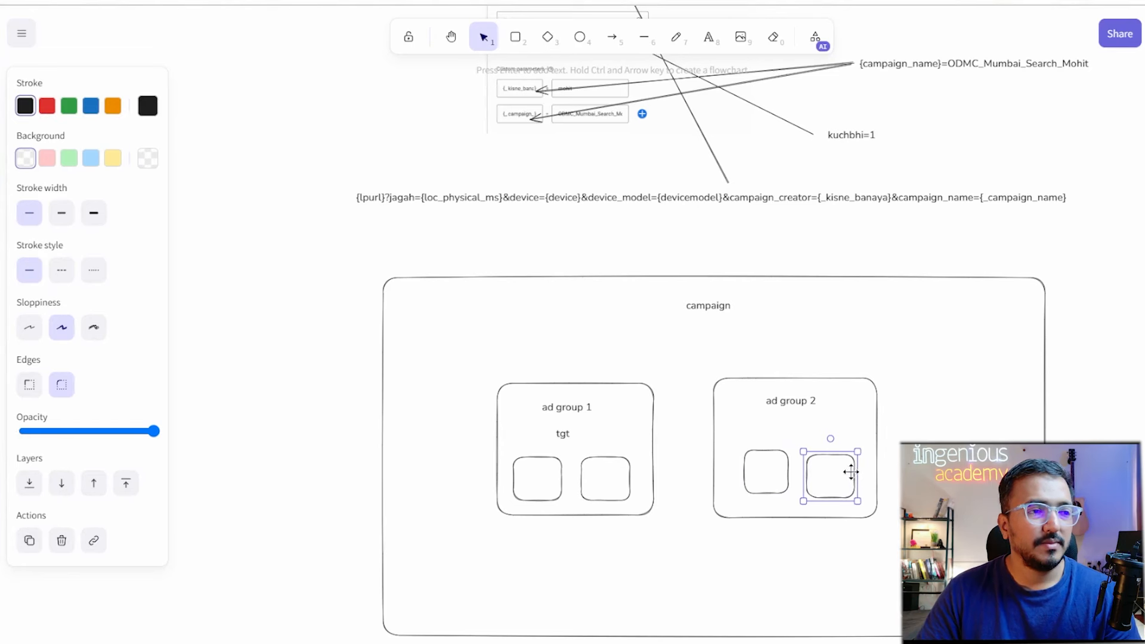
{"action": "left_click_drag", "start_coordinate": [850, 472], "coordinate": [851, 462]}
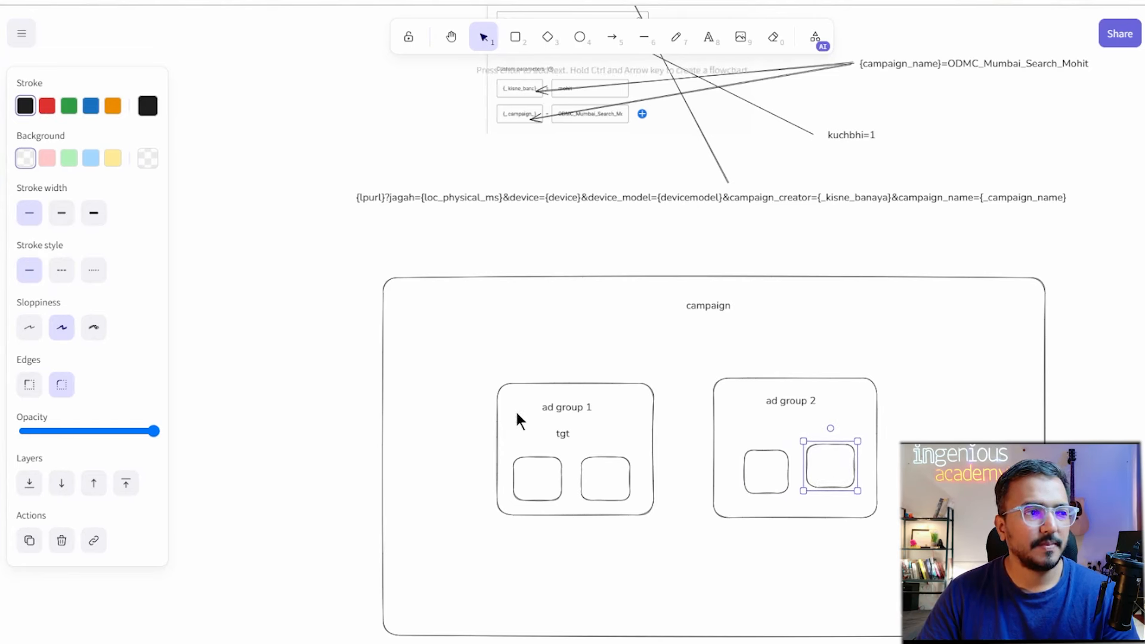
Copy the 'tgt' label into ad group 2 and centre it under its heading.
{"action": "left_click", "coordinate": [566, 430]}
{"action": "key", "text": "ctrl+v"}
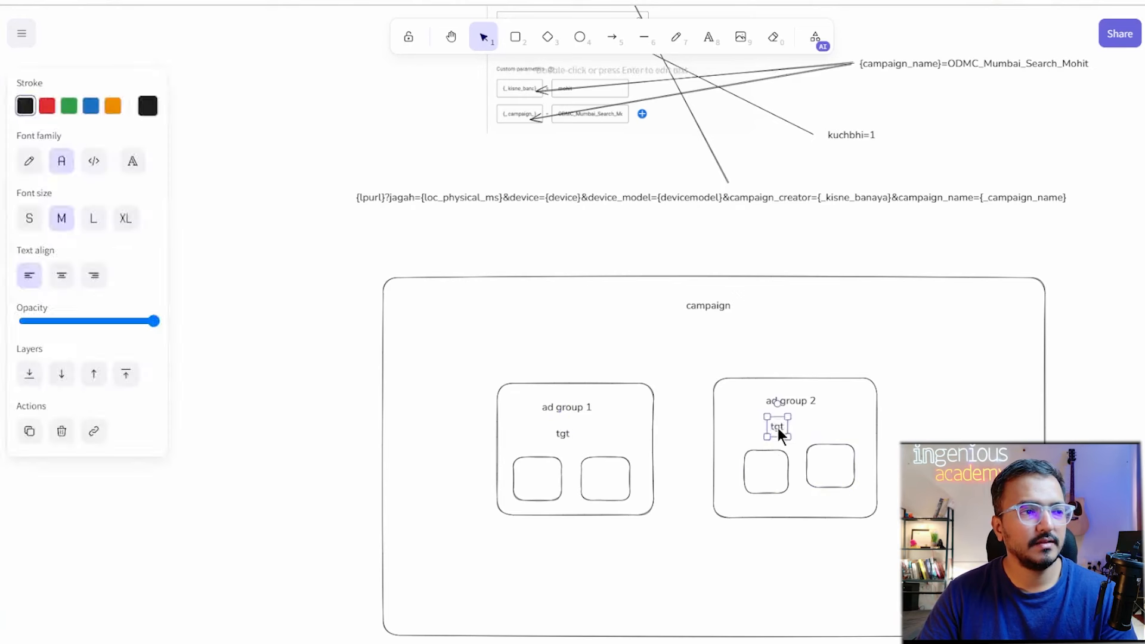
{"action": "left_click_drag", "start_coordinate": [777, 426], "coordinate": [790, 428]}
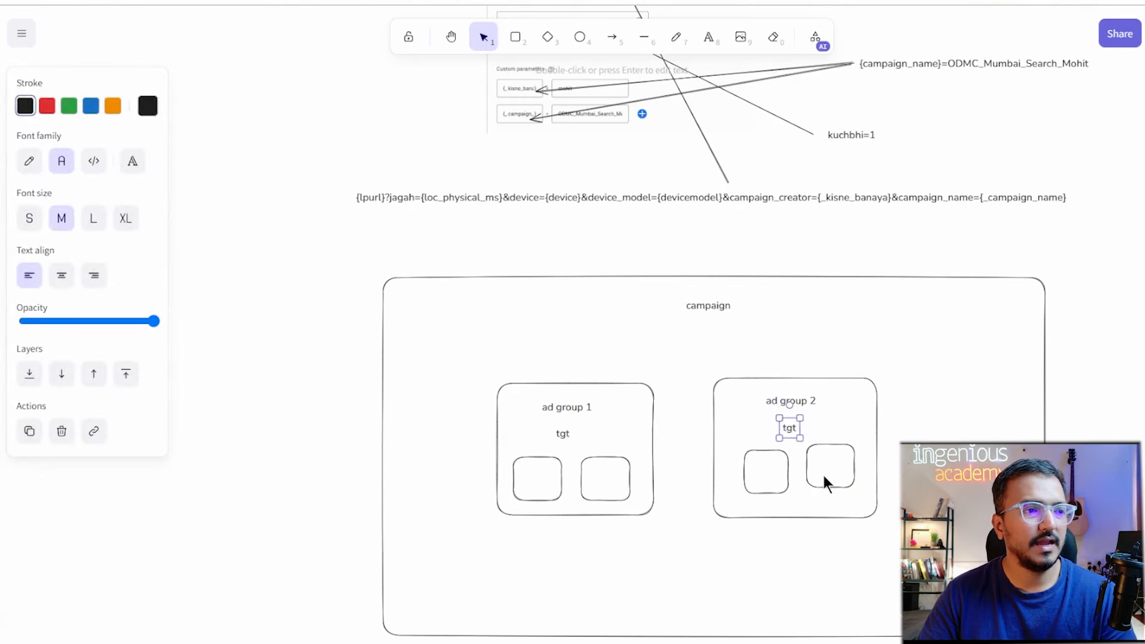
{"action": "left_click", "coordinate": [824, 493]}
{"action": "left_click", "coordinate": [824, 492]}
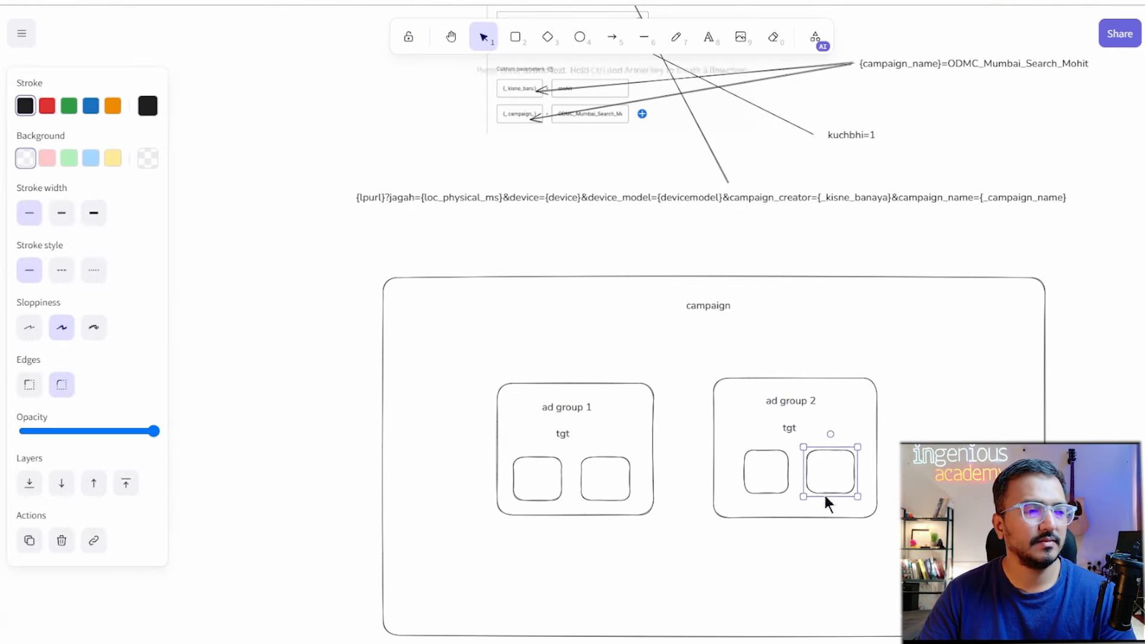
Label ad group 1's left box 'ad1' and restore the right box to full height.
{"action": "left_click", "coordinate": [528, 473]}
{"action": "key", "text": "ctrl+v"}
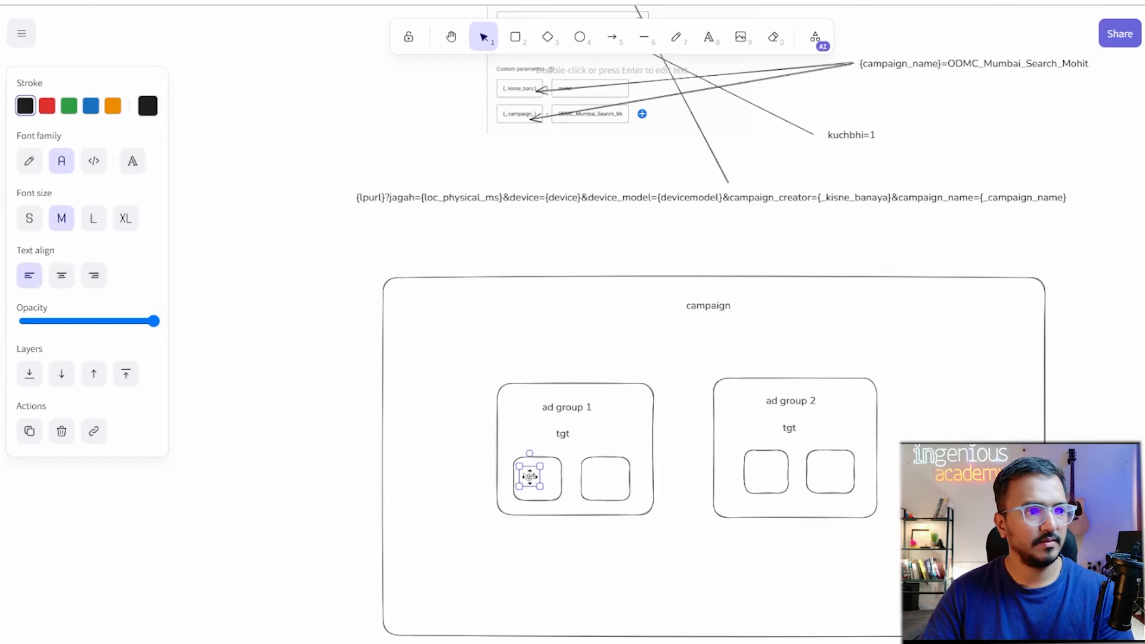
{"action": "double_click", "coordinate": [530, 476]}
{"action": "key", "text": "BackSpace"}
{"action": "type", "text": "ad1"}
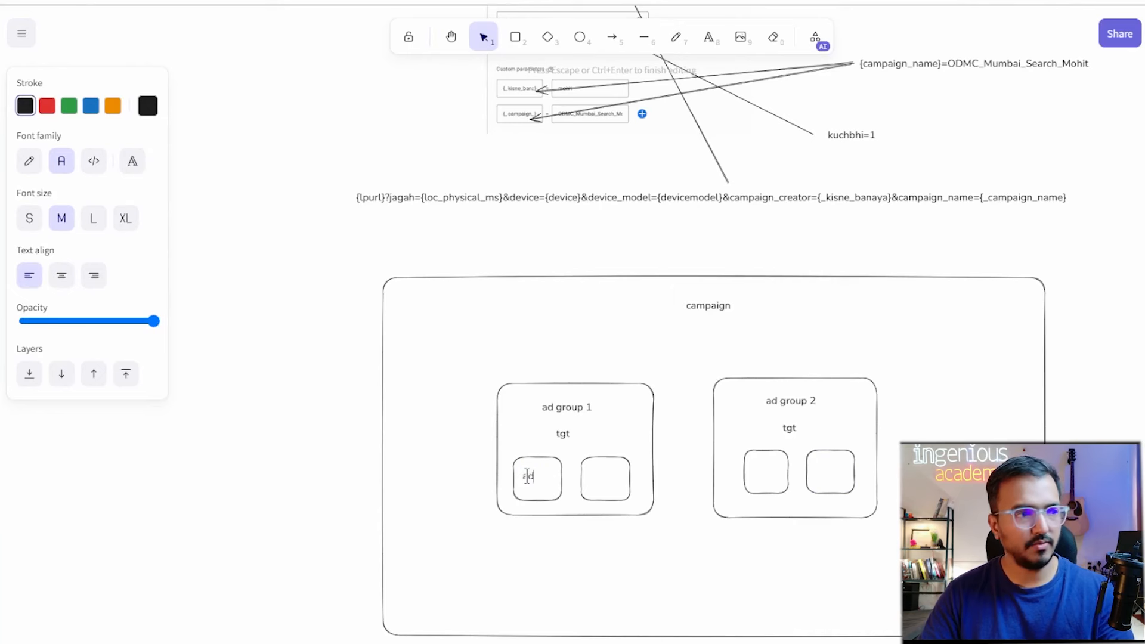
{"action": "double_click", "coordinate": [600, 478]}
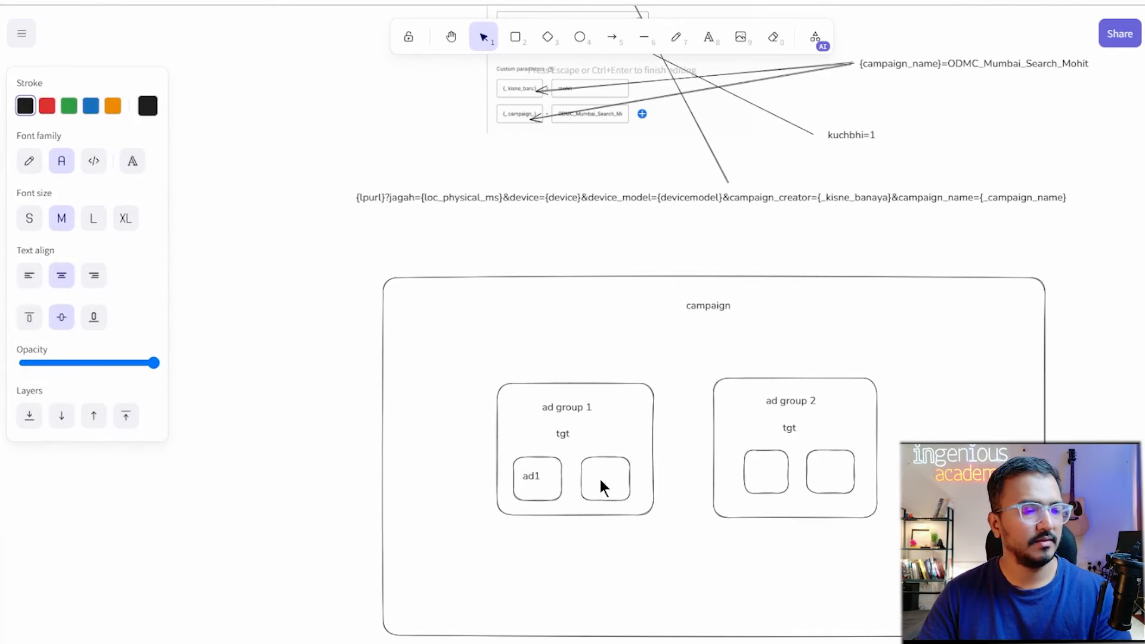
{"action": "key", "text": "ctrl+v"}
{"action": "key", "text": "ctrl+z"}
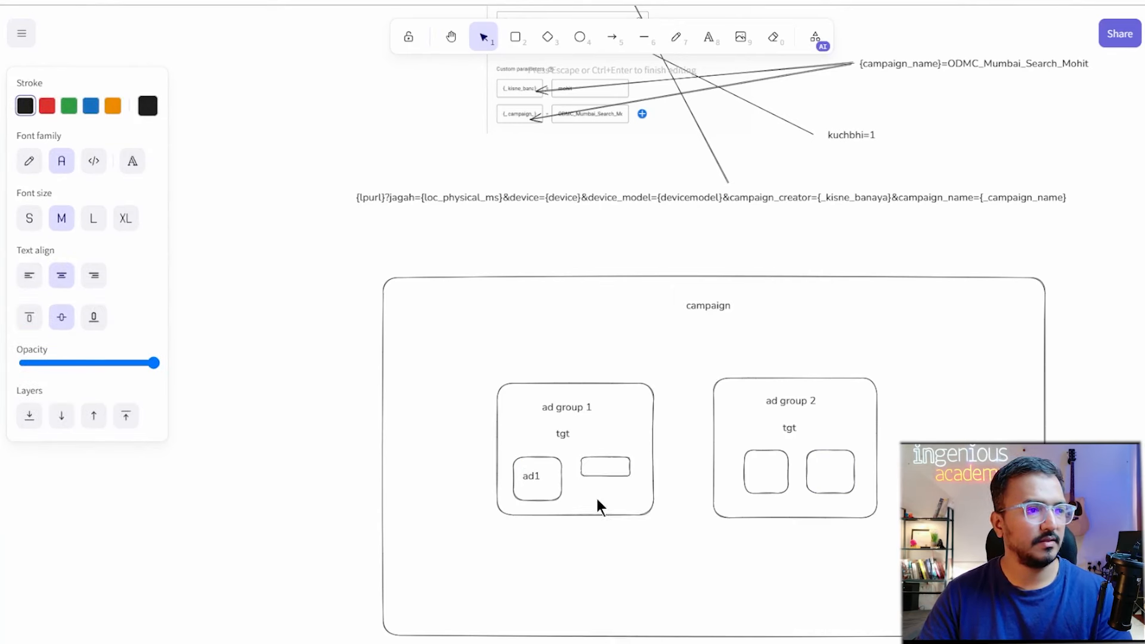
{"action": "left_click", "coordinate": [623, 473]}
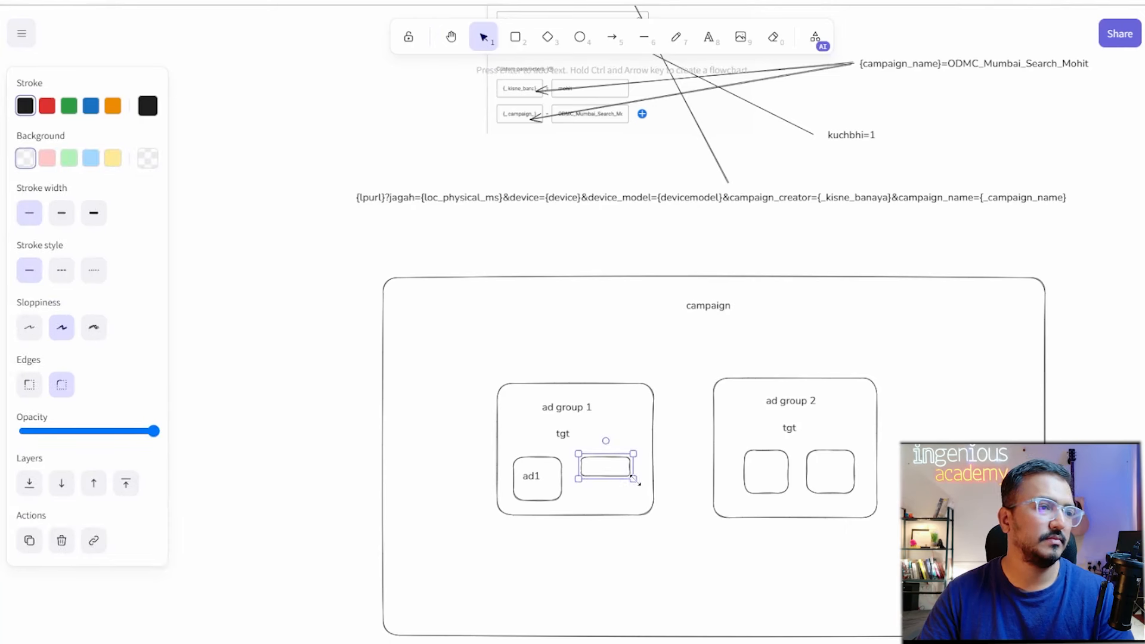
{"action": "left_click_drag", "start_coordinate": [638, 483], "coordinate": [631, 500]}
Label ad group 1's right box 'ad 2' and centre the text.
{"action": "left_click", "coordinate": [548, 481]}
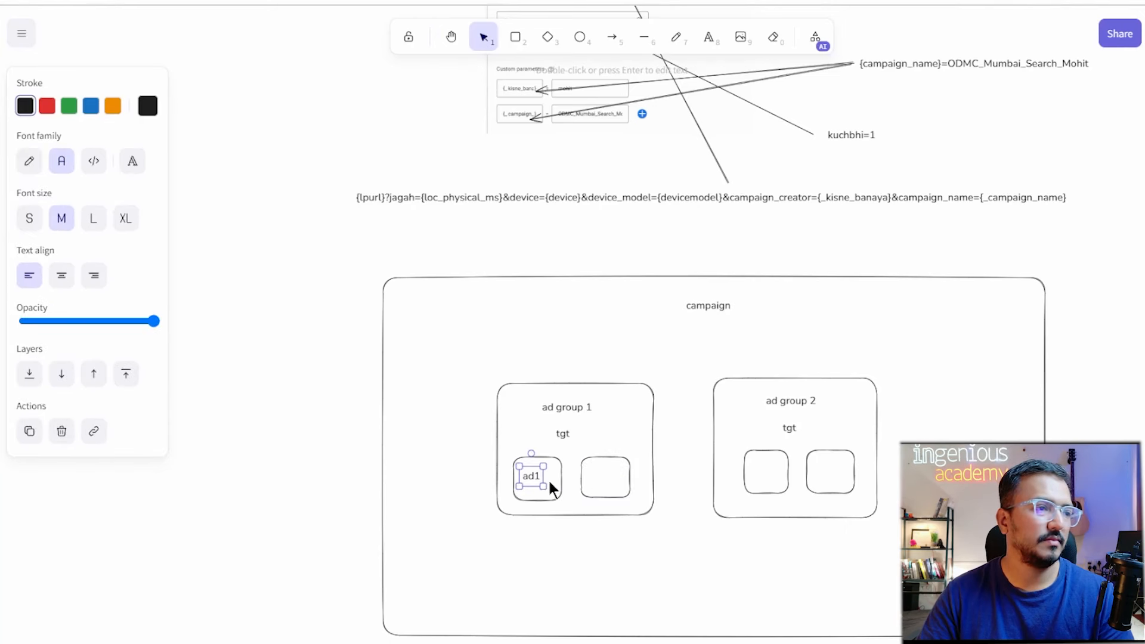
{"action": "key", "text": "ctrl+c"}
{"action": "key", "text": "ctrl+v"}
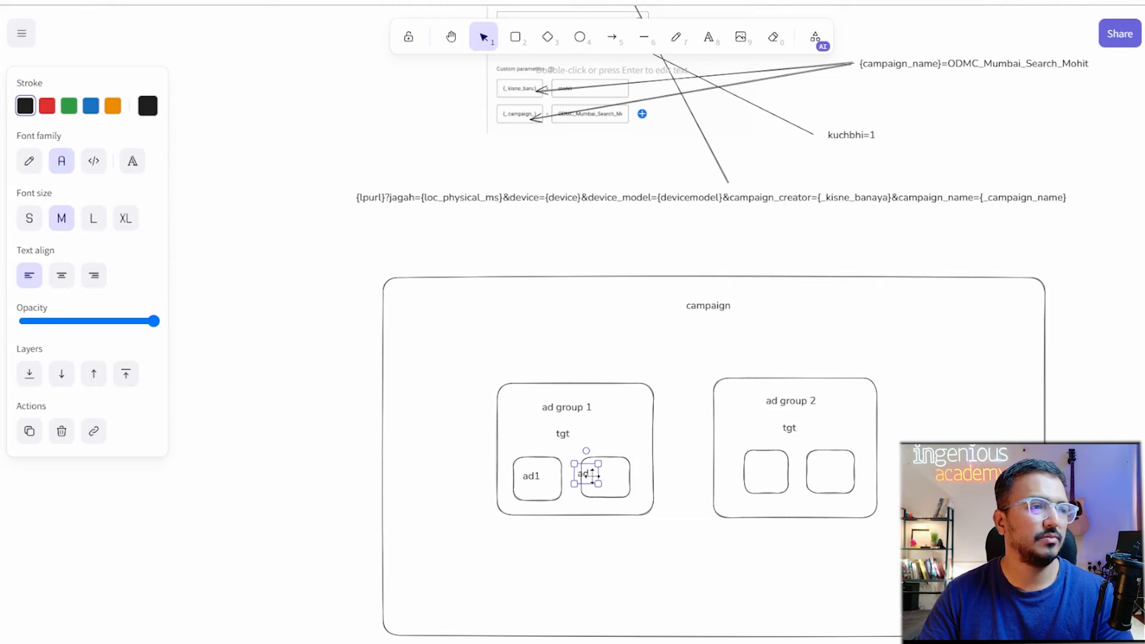
{"action": "double_click", "coordinate": [584, 471]}
{"action": "type", "text": "ad 2"}
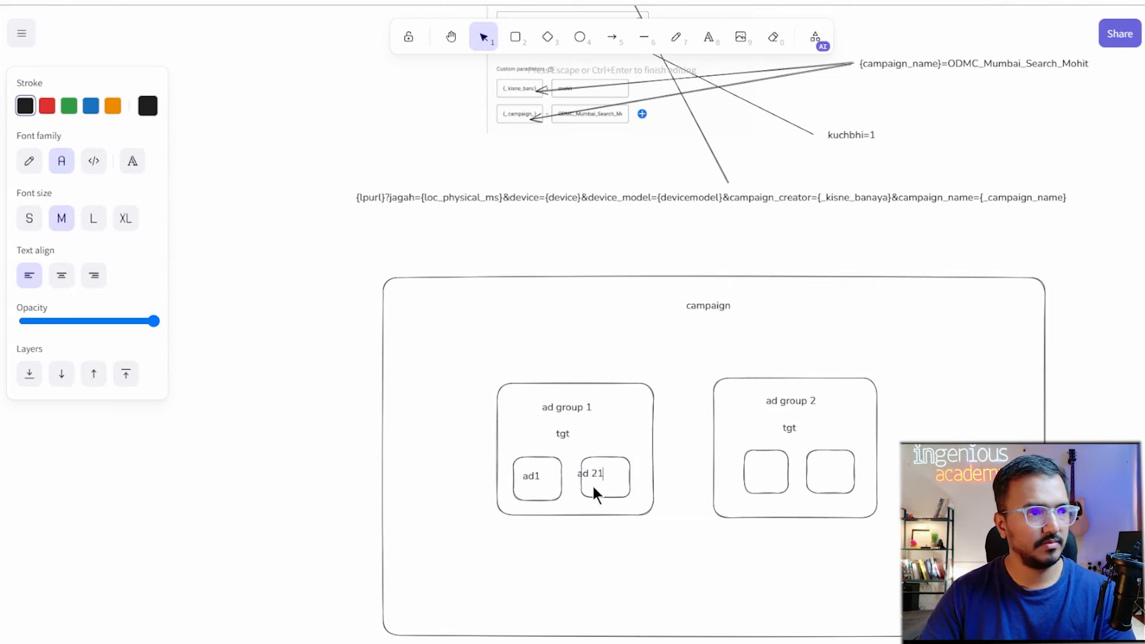
{"action": "left_click", "coordinate": [621, 561]}
{"action": "left_click", "coordinate": [601, 473]}
{"action": "left_click_drag", "start_coordinate": [600, 473], "coordinate": [601, 475]}
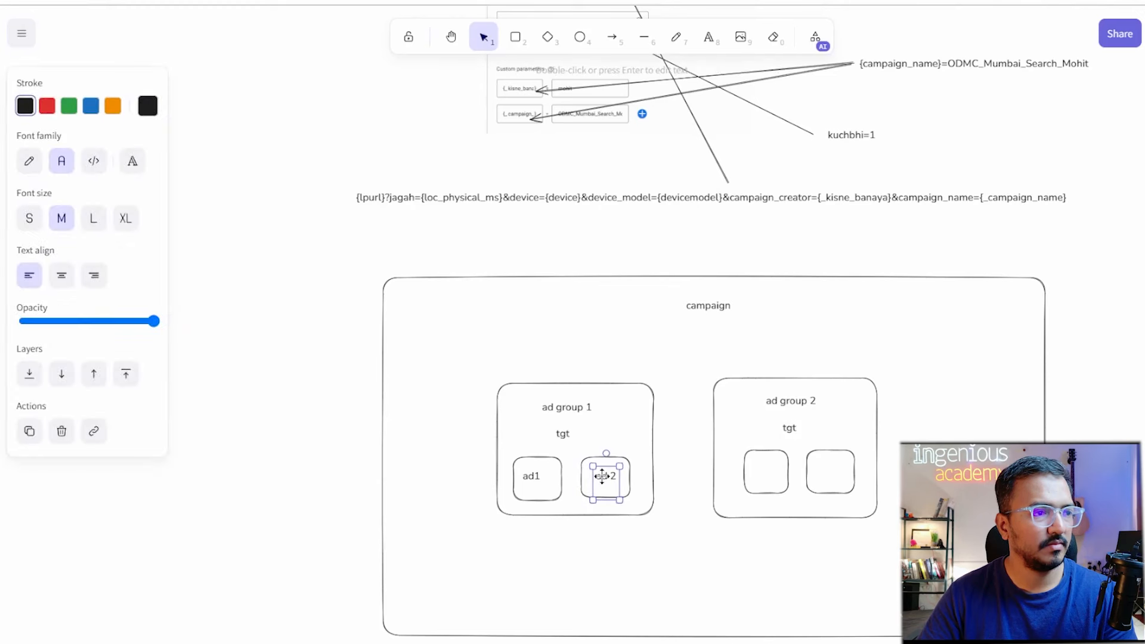
Copy the labels into ad group 2's two boxes, renaming the right one 'ad 2'.
{"action": "left_click", "coordinate": [531, 476]}
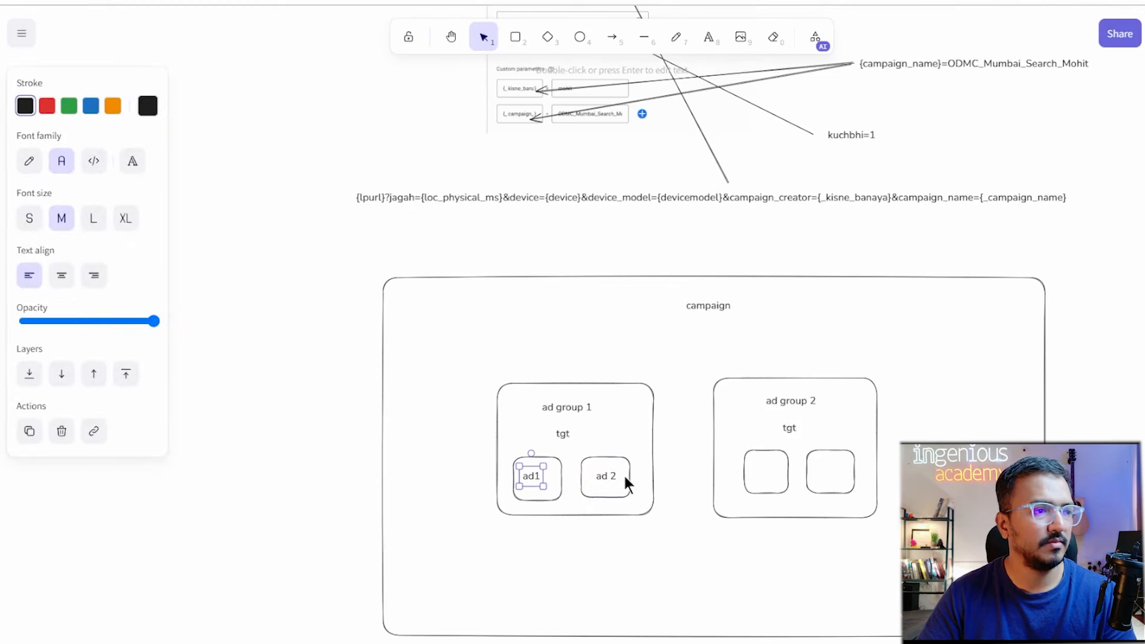
{"action": "key", "text": "ctrl+c"}
{"action": "left_click", "coordinate": [770, 468]}
{"action": "key", "text": "ctrl+v"}
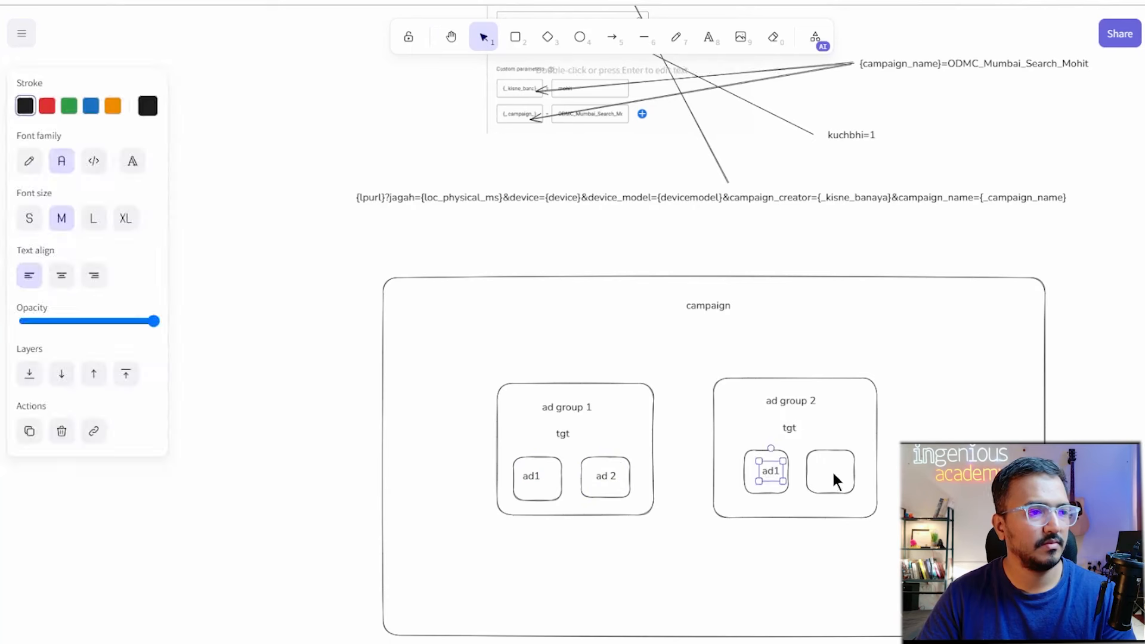
{"action": "left_click", "coordinate": [842, 471]}
{"action": "key", "text": "ctrl+v"}
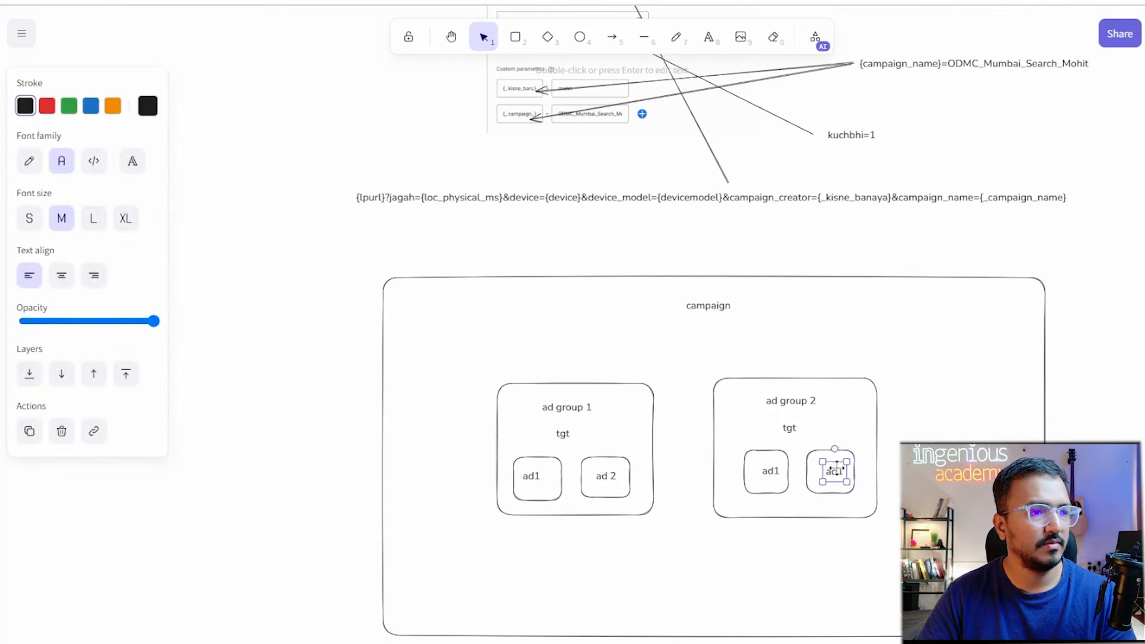
{"action": "double_click", "coordinate": [833, 473]}
{"action": "type", "text": "ad 2"}
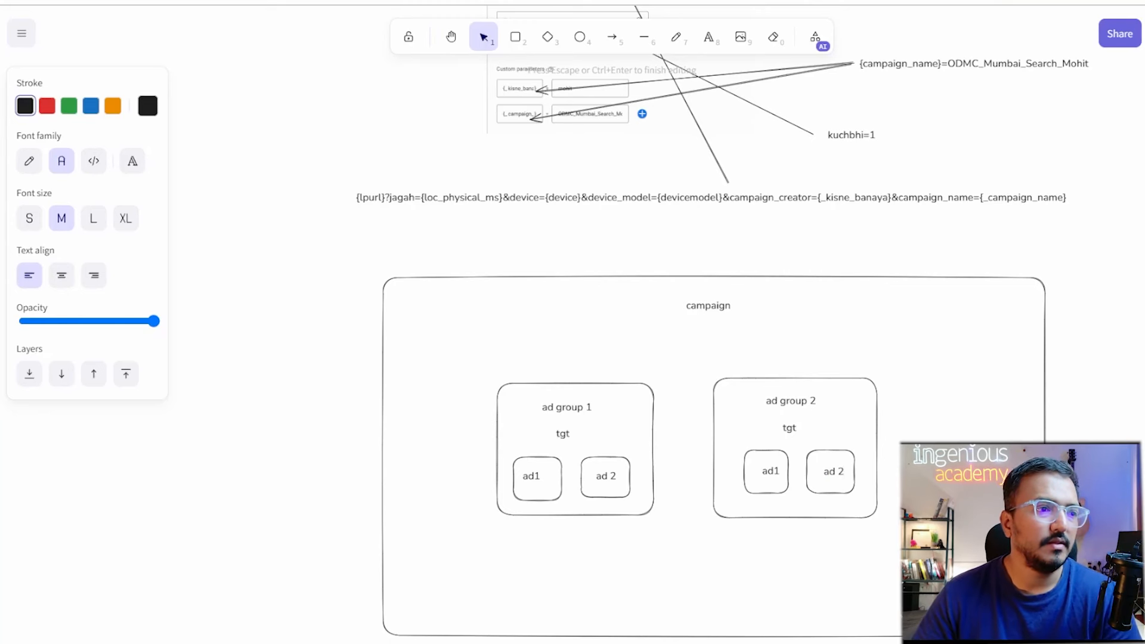
{"action": "left_click", "coordinate": [930, 528]}
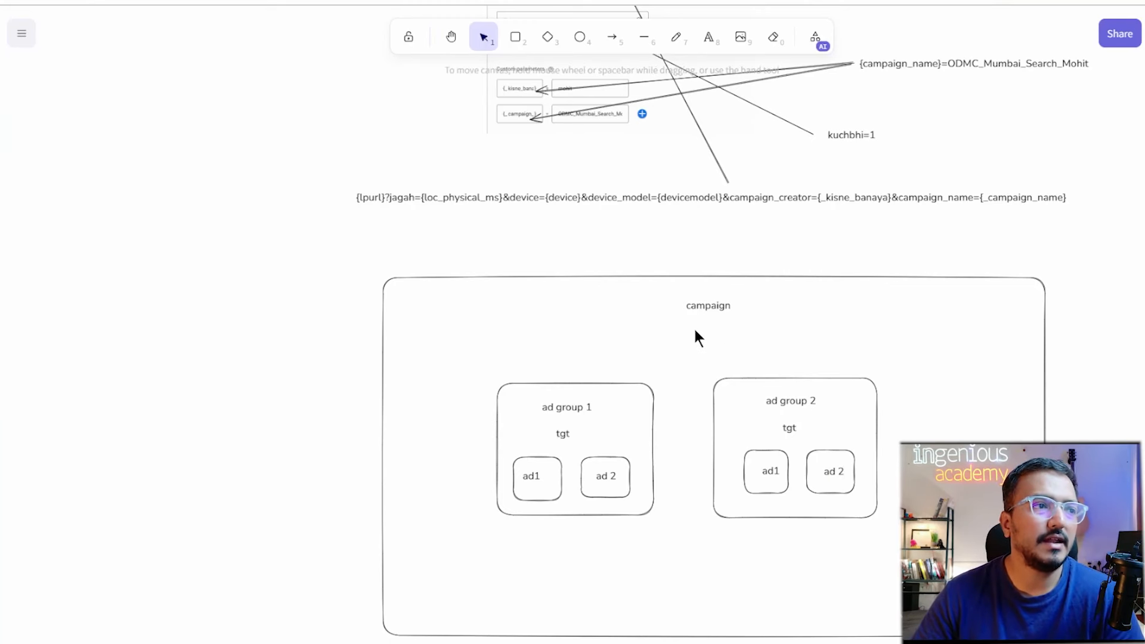
Write a three-line note '{lpurl}?camp_name=', 'location', 'devices' inside the campaign frame.
{"action": "left_click", "coordinate": [708, 40]}
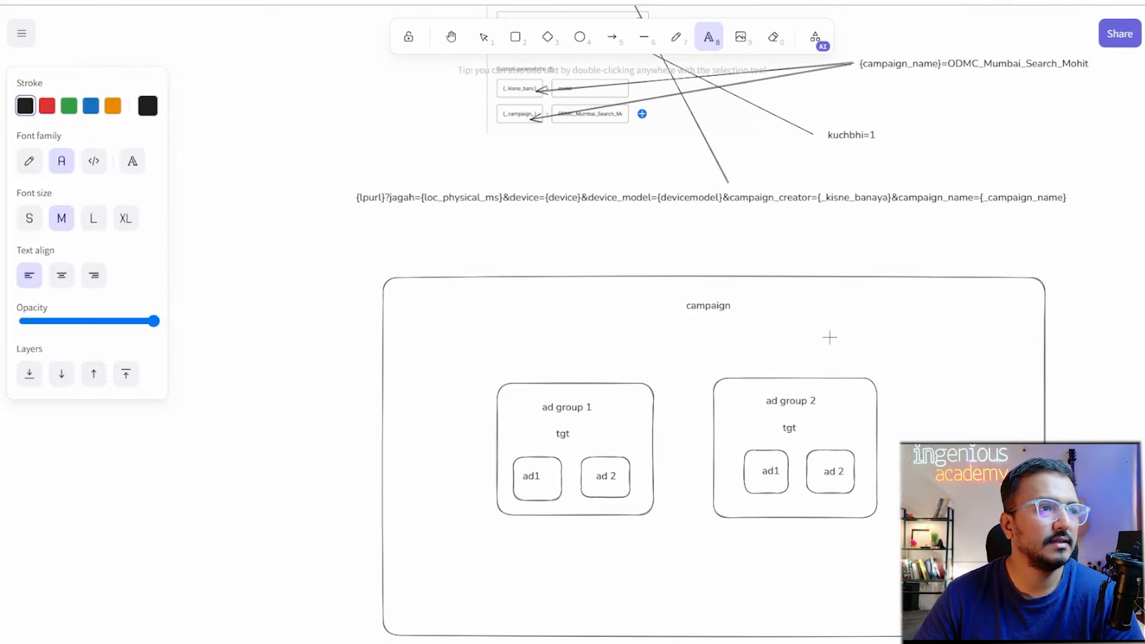
{"action": "left_click", "coordinate": [804, 307]}
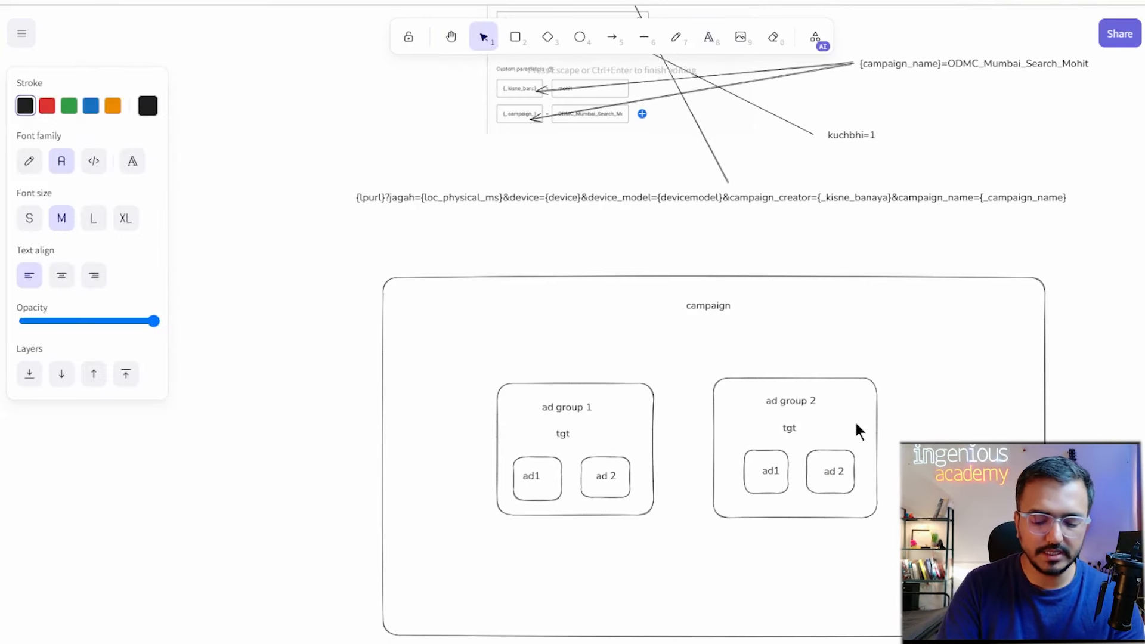
{"action": "type", "text": "{lp"}
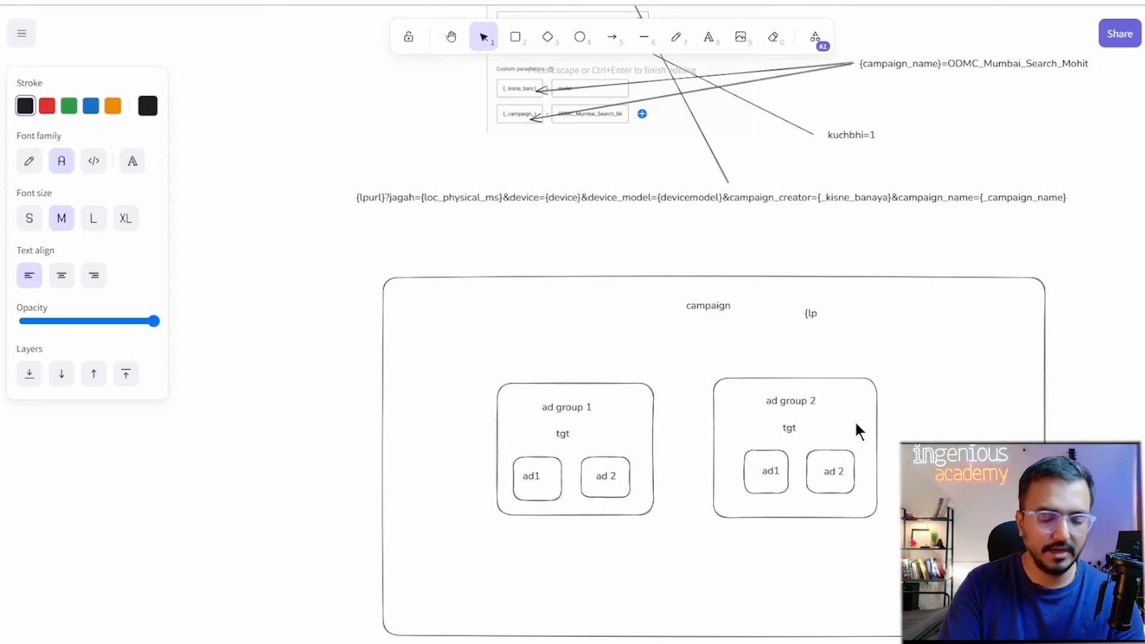
{"action": "type", "text": "url"}
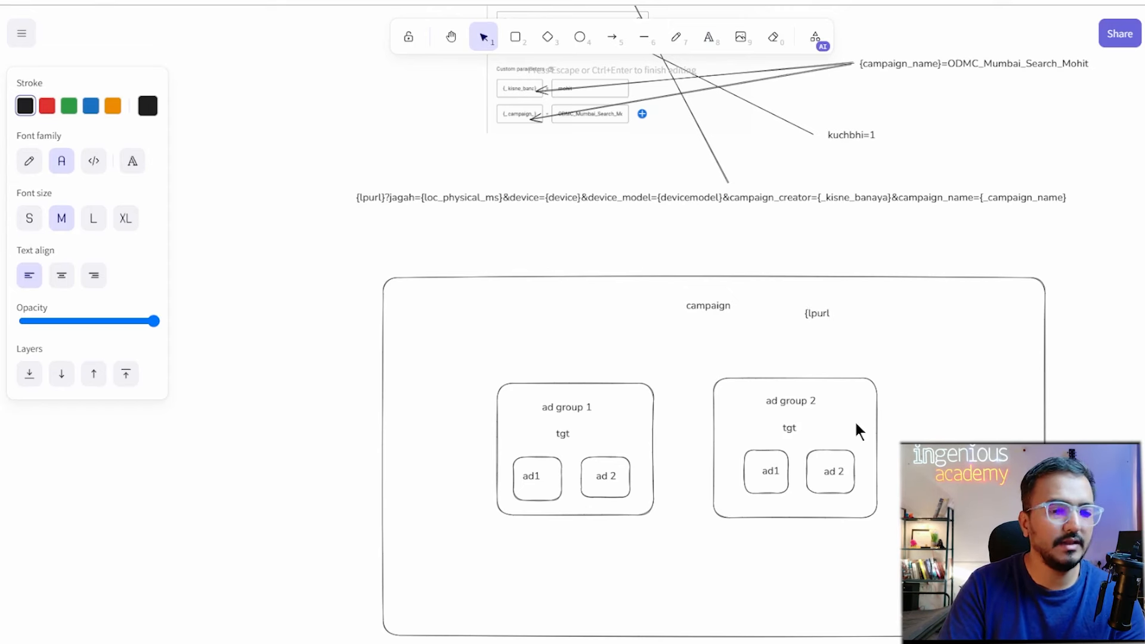
{"action": "type", "text": "}="}
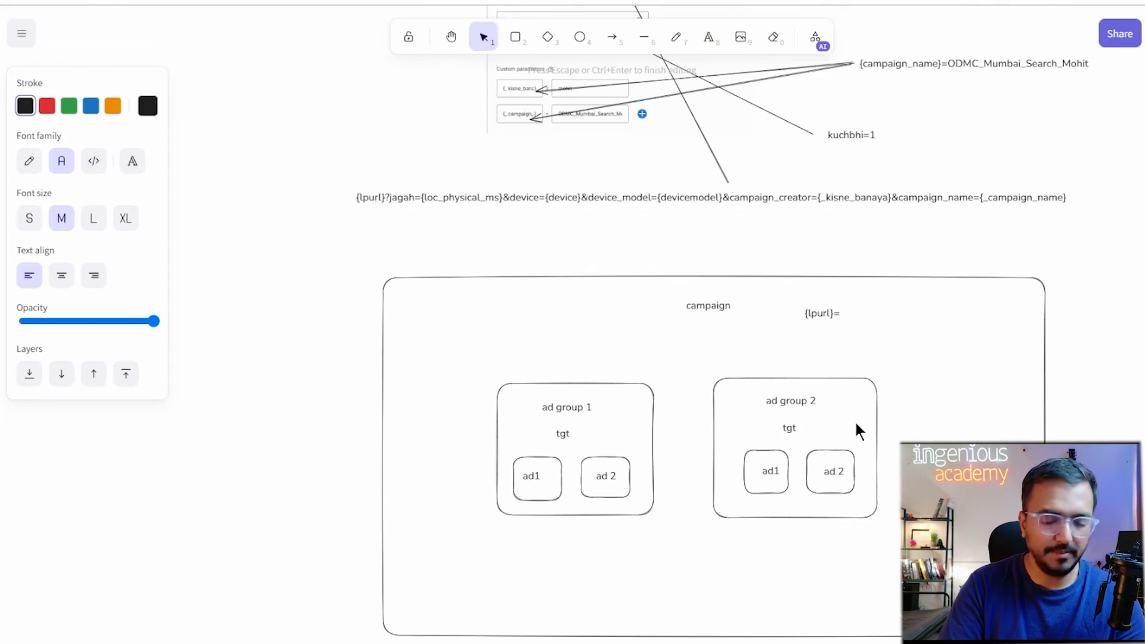
{"action": "key", "text": "BackSpace"}
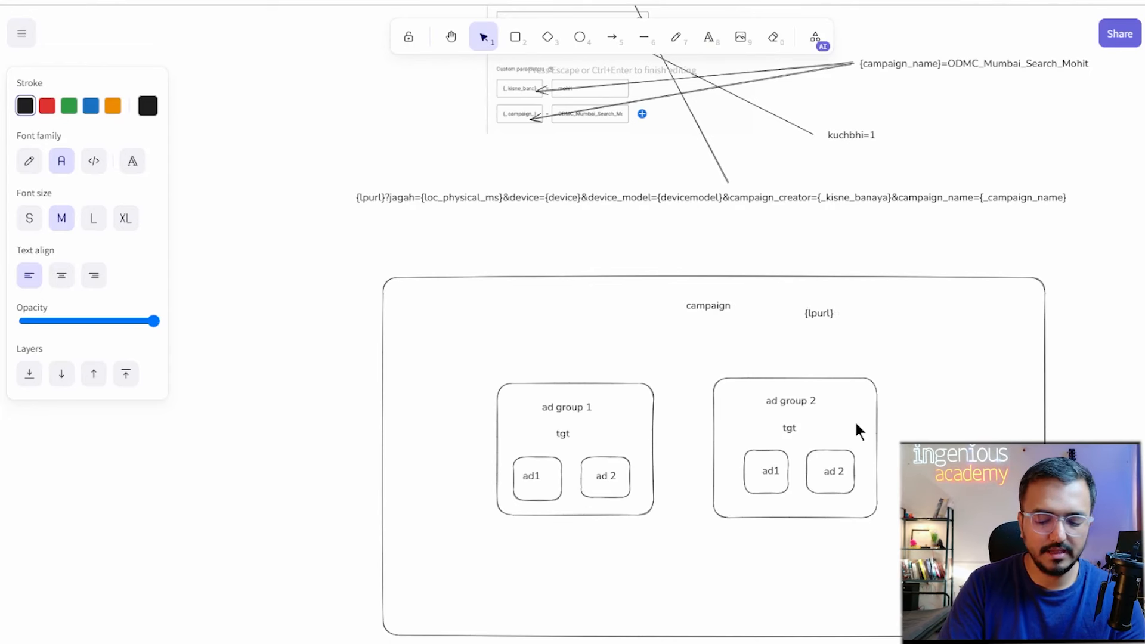
{"action": "type", "text": "?cap"}
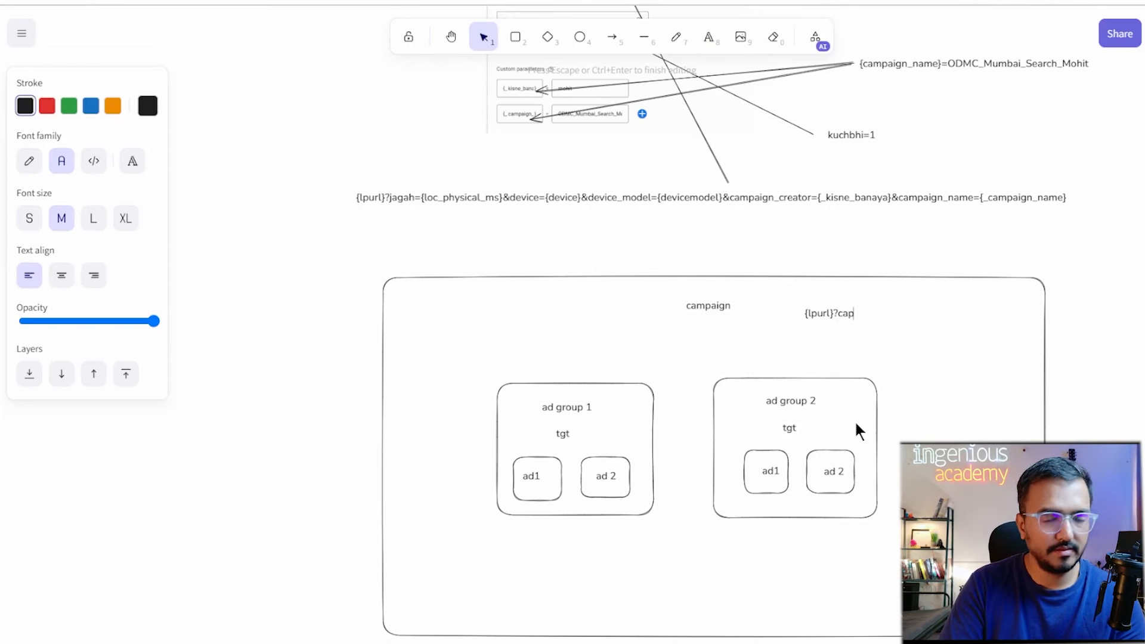
{"action": "key", "text": "BackSpace"}
{"action": "type", "text": "mp_"}
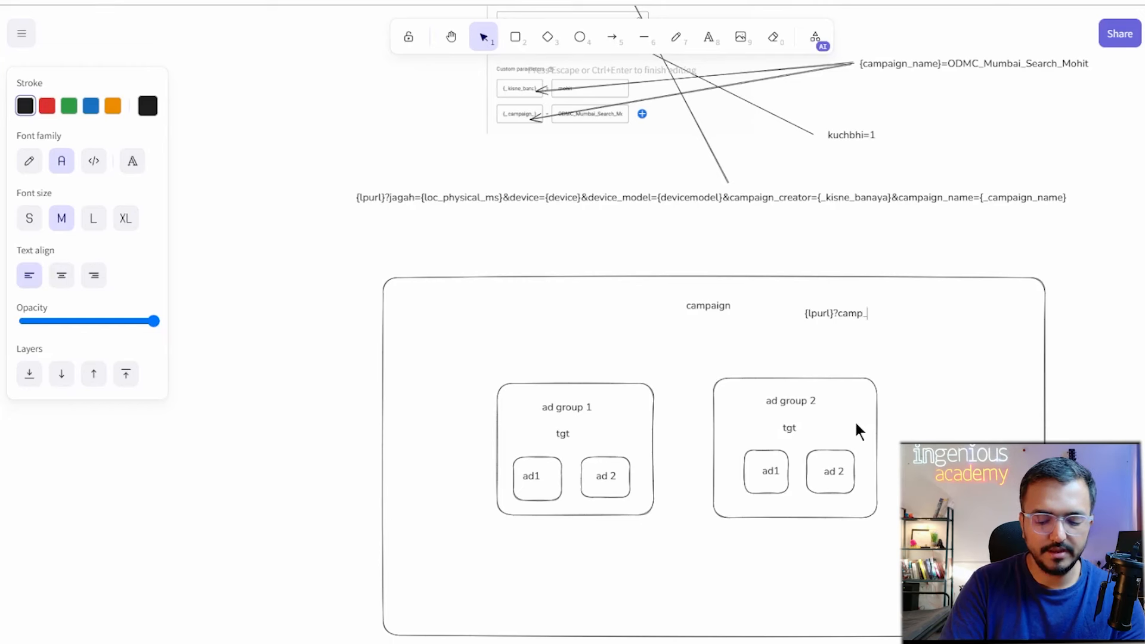
{"action": "type", "text": "name="}
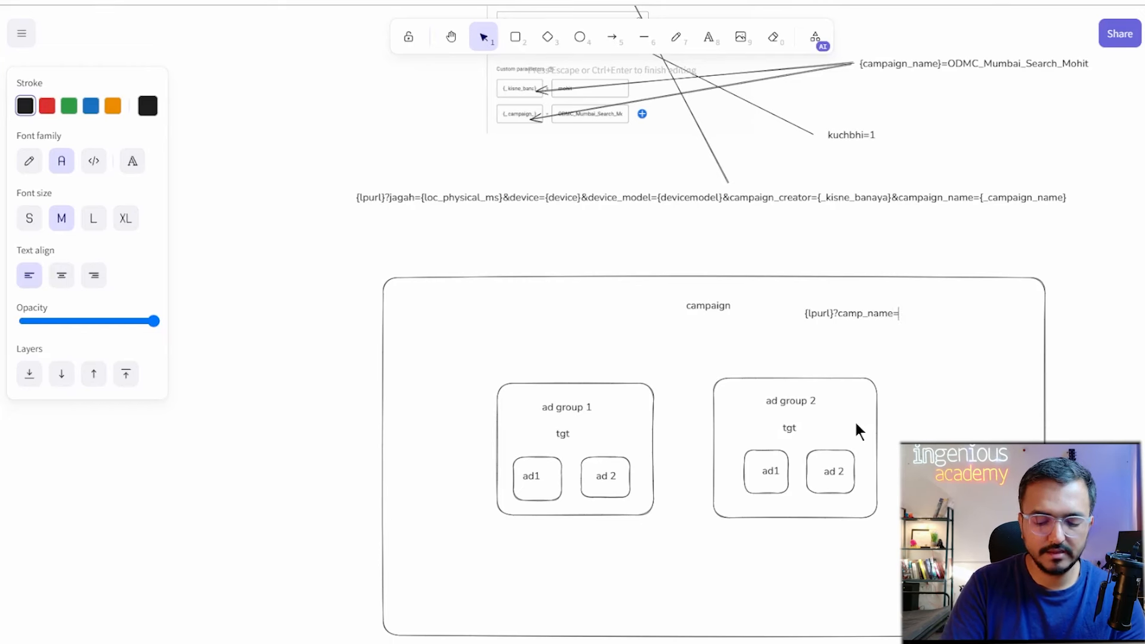
{"action": "key", "text": "Return"}
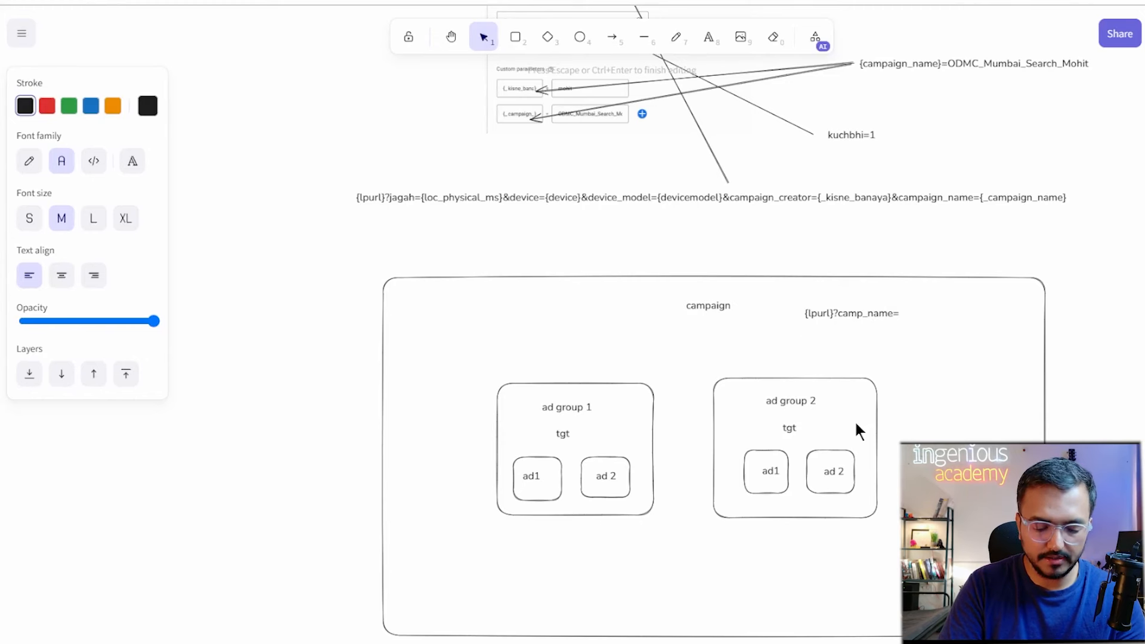
{"action": "type", "text": "location"}
{"action": "key", "text": "Return"}
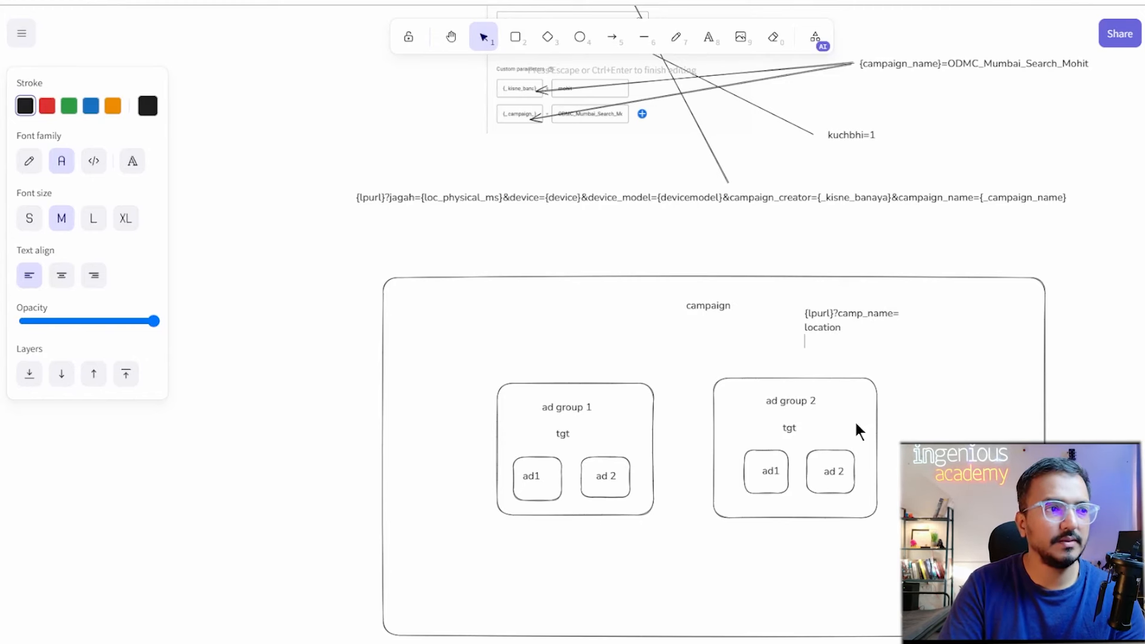
{"action": "type", "text": "device"}
{"action": "type", "text": "s"}
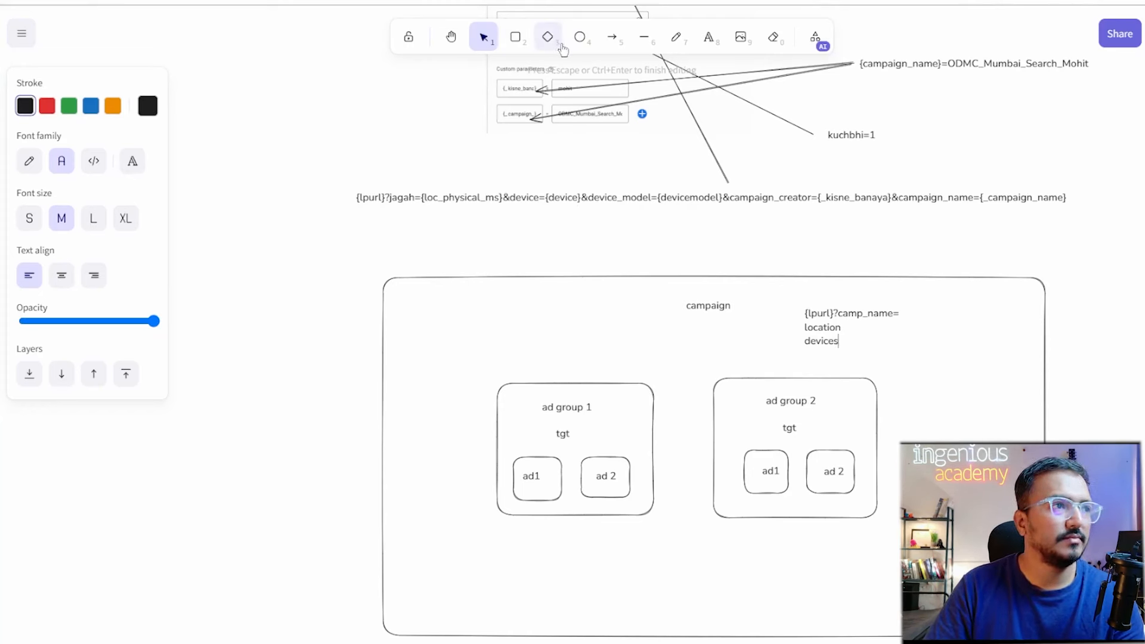
Sketch a freehand stick-figure user with a line connecting it to ad1.
{"action": "left_click", "coordinate": [675, 37]}
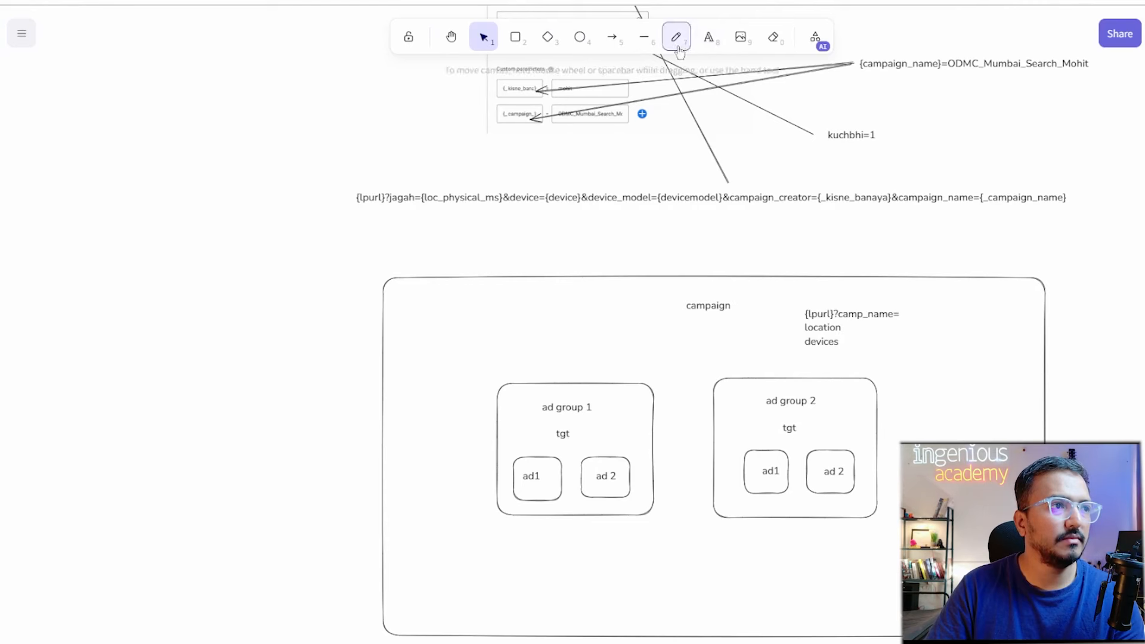
{"action": "left_click_drag", "start_coordinate": [347, 382], "coordinate": [353, 474]}
{"action": "mouse_move", "coordinate": [351, 416]}
{"action": "left_mouse_down"}
{"action": "mouse_move", "coordinate": [333, 440]}
{"action": "mouse_move", "coordinate": [374, 453]}
{"action": "mouse_move", "coordinate": [341, 493]}
{"action": "mouse_move", "coordinate": [369, 496]}
{"action": "left_mouse_up"}
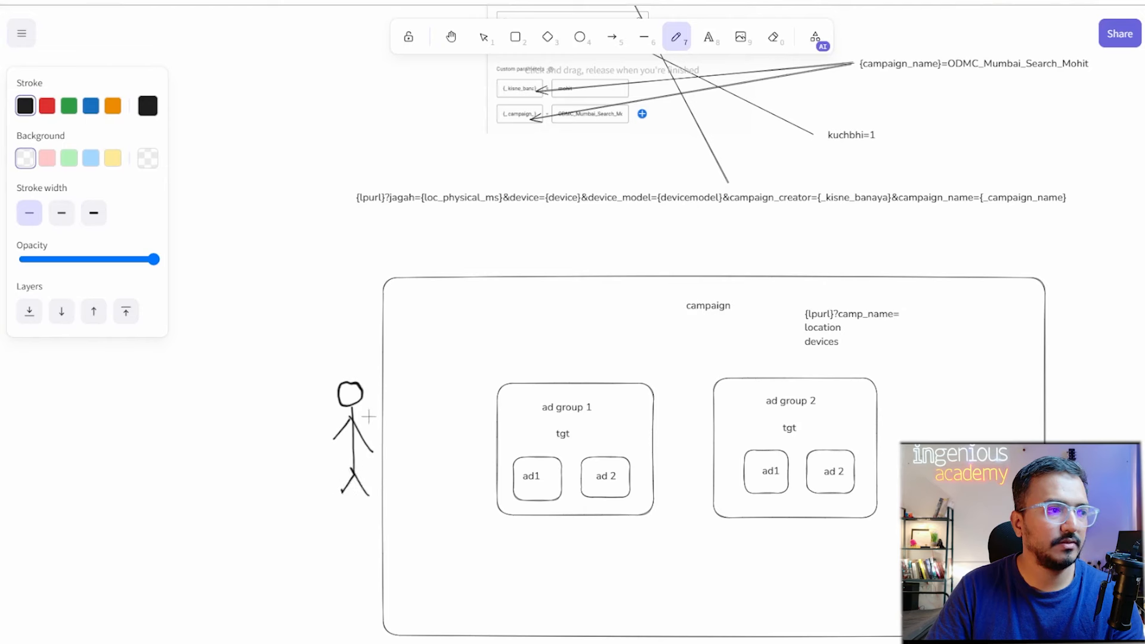
{"action": "mouse_move", "coordinate": [365, 405]}
{"action": "left_mouse_down"}
{"action": "mouse_move", "coordinate": [506, 489]}
{"action": "mouse_move", "coordinate": [491, 505]}
{"action": "left_mouse_up"}
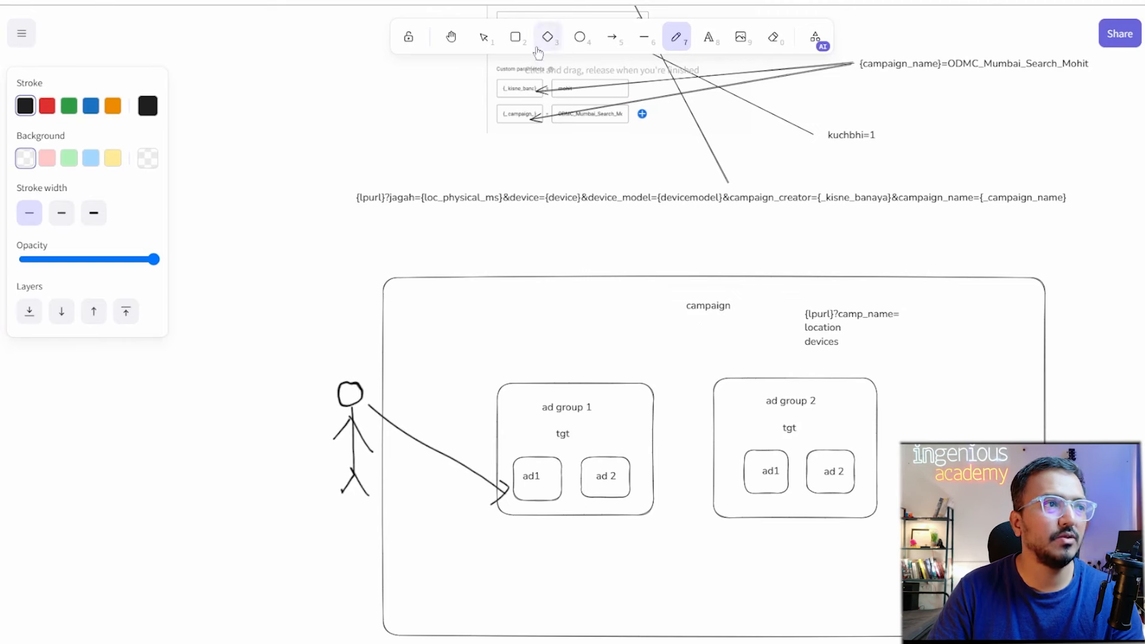
Draw an empty rounded box left of the figure with an arrow from the devices note into it.
{"action": "left_click", "coordinate": [515, 38]}
{"action": "mouse_move", "coordinate": [188, 365]}
{"action": "left_mouse_down"}
{"action": "mouse_move", "coordinate": [202, 424]}
{"action": "mouse_move", "coordinate": [321, 502]}
{"action": "left_mouse_up"}
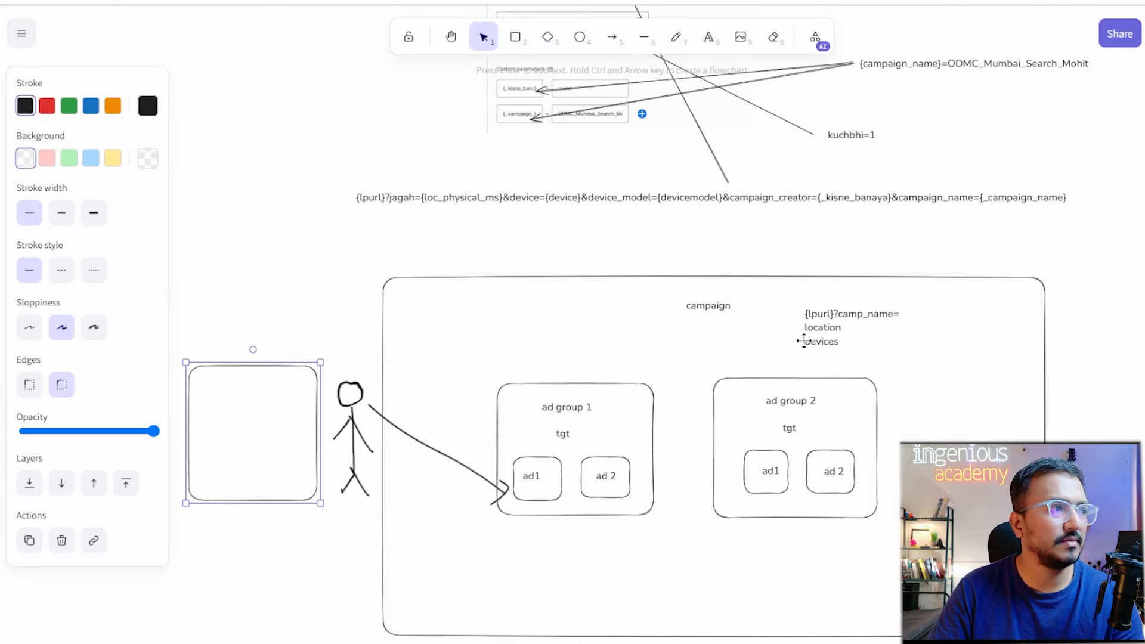
{"action": "left_click", "coordinate": [611, 38]}
{"action": "mouse_move", "coordinate": [788, 328]}
{"action": "left_mouse_down"}
{"action": "mouse_move", "coordinate": [386, 403]}
{"action": "mouse_move", "coordinate": [247, 387]}
{"action": "left_mouse_up"}
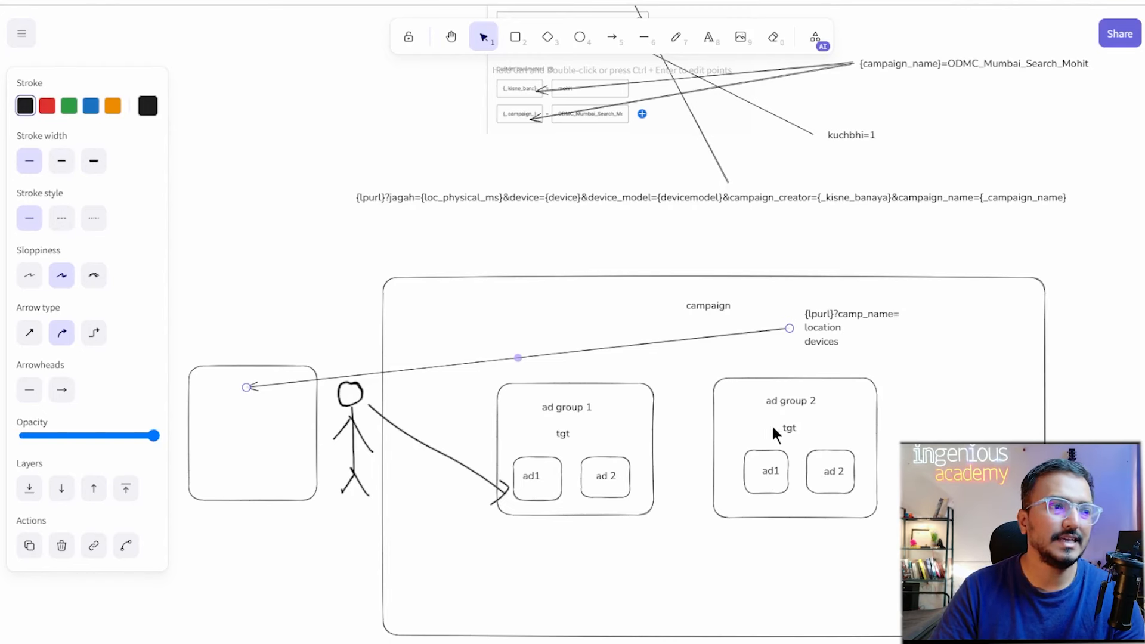
{"action": "left_click", "coordinate": [708, 37]}
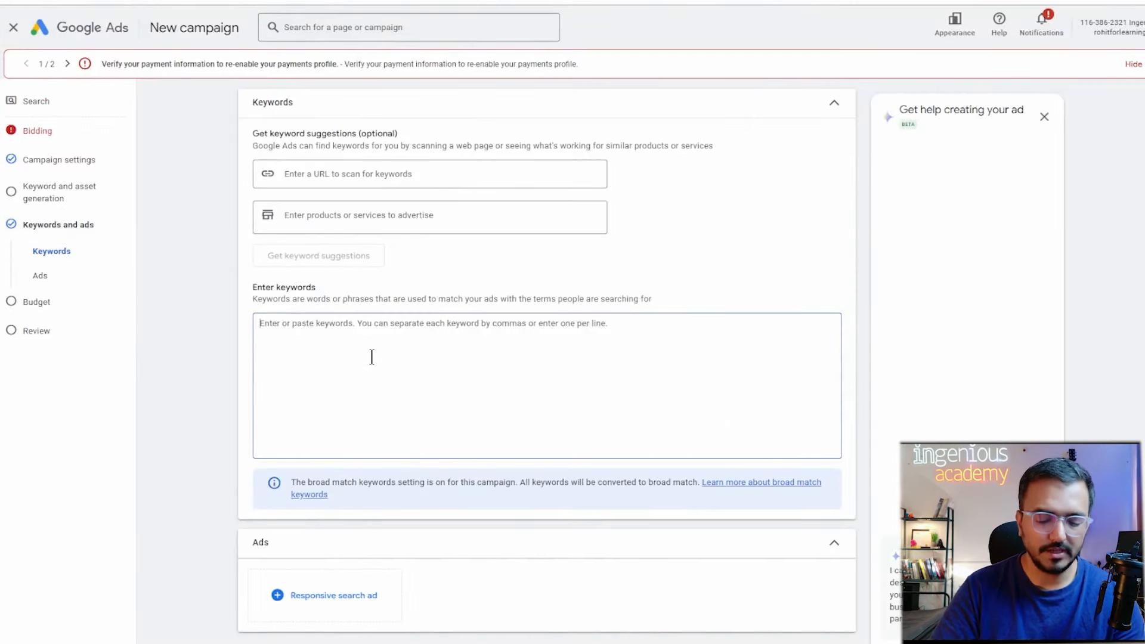
{"action": "type", "text": "digital mark"}
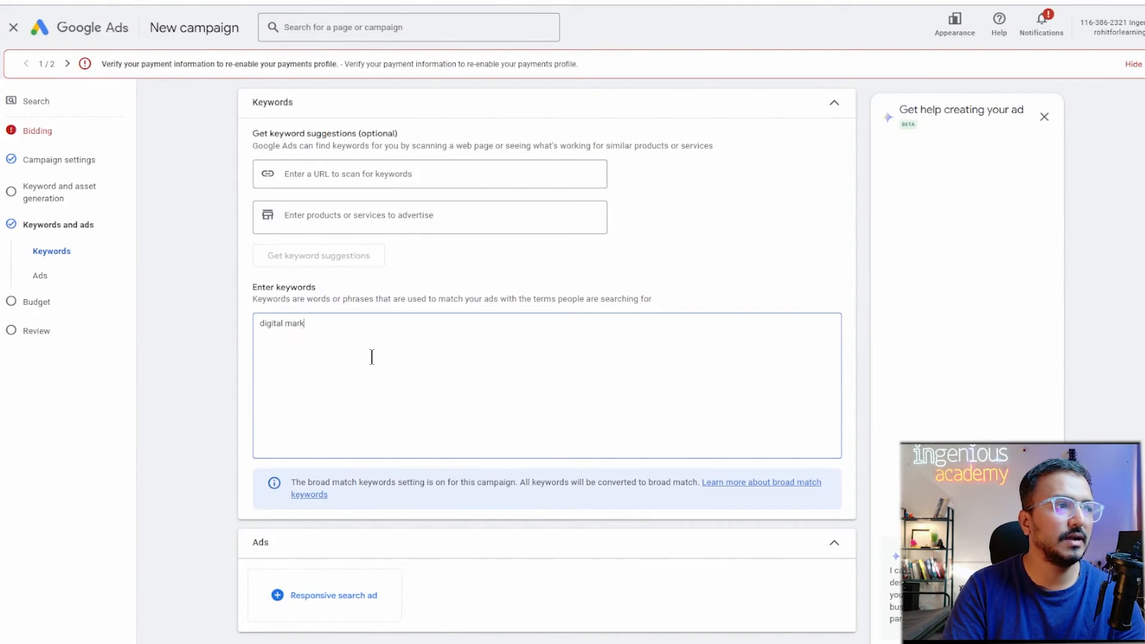
{"action": "type", "text": "eting course"}
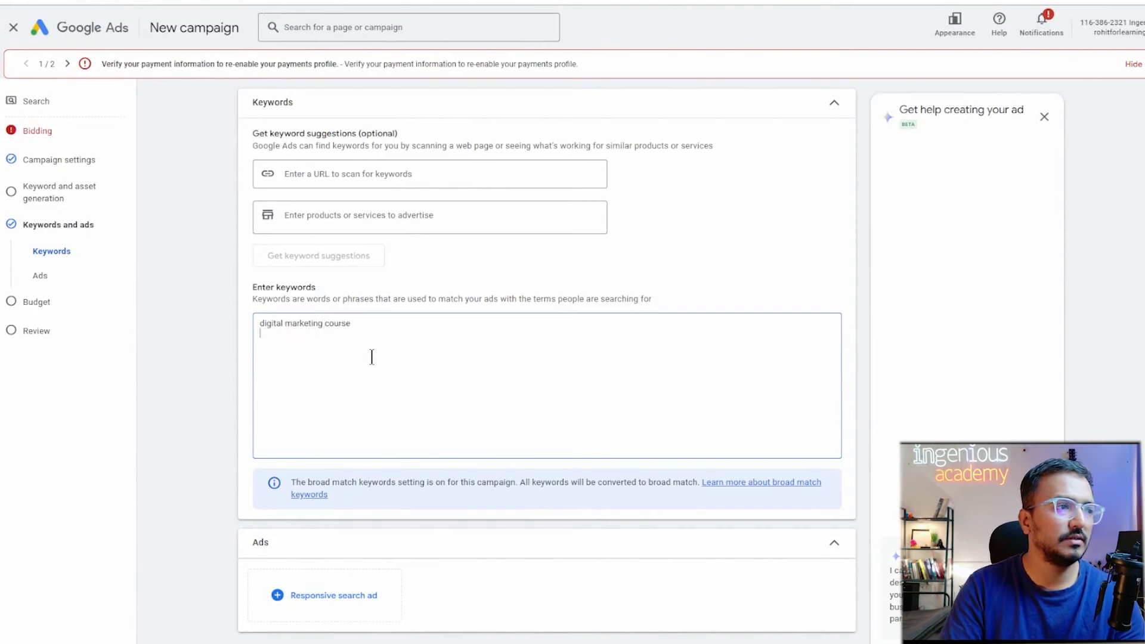
{"action": "left_click", "coordinate": [311, 589]}
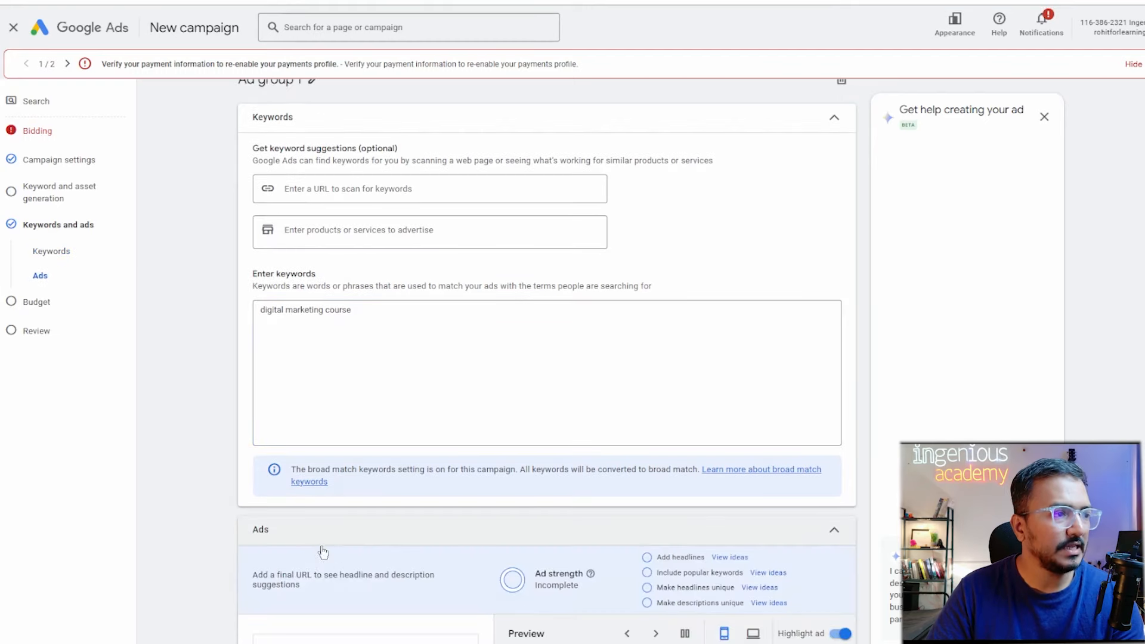
{"action": "scroll", "coordinate": [358, 537], "scroll_direction": "down", "scroll_amount": 10}
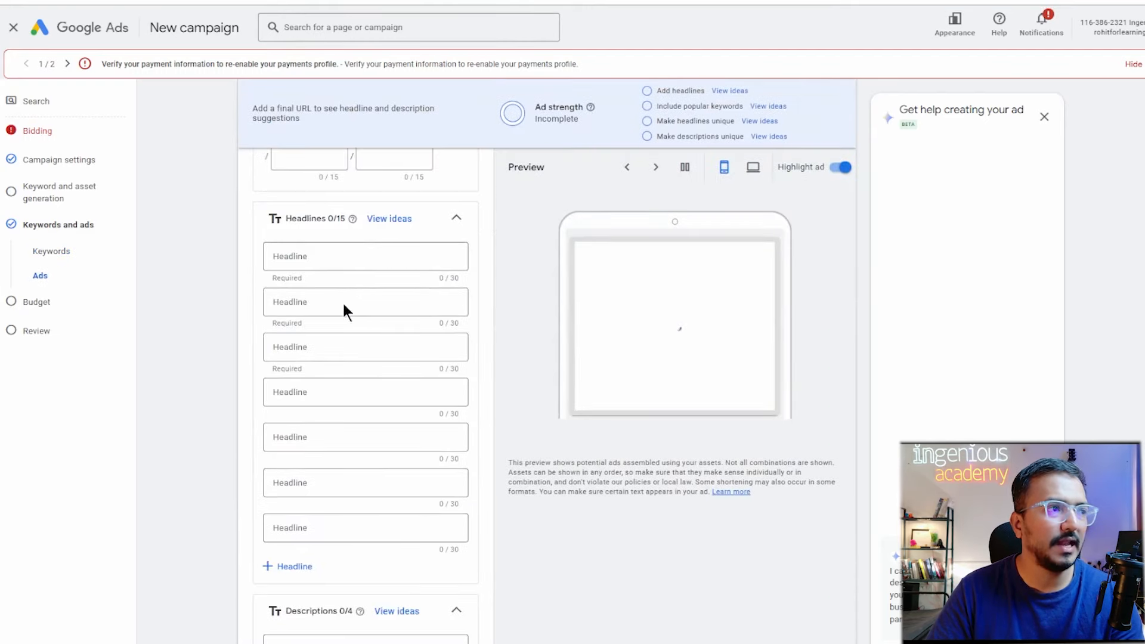
{"action": "scroll", "coordinate": [334, 286], "scroll_direction": "up", "scroll_amount": 5}
{"action": "left_click", "coordinate": [317, 374]}
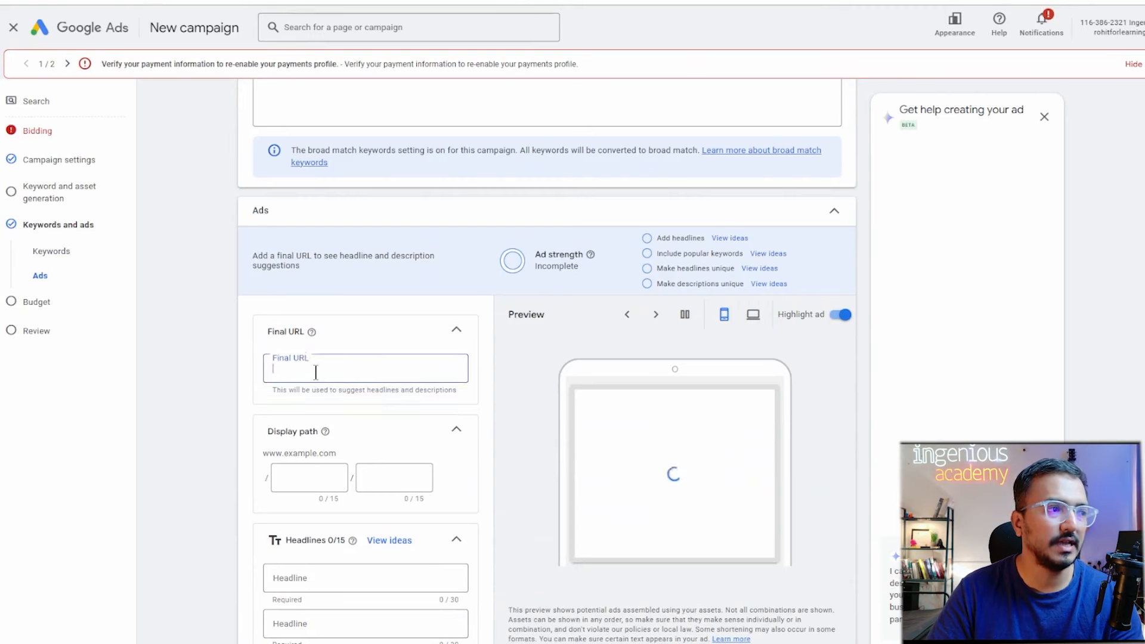
{"action": "type", "text": "https:/"}
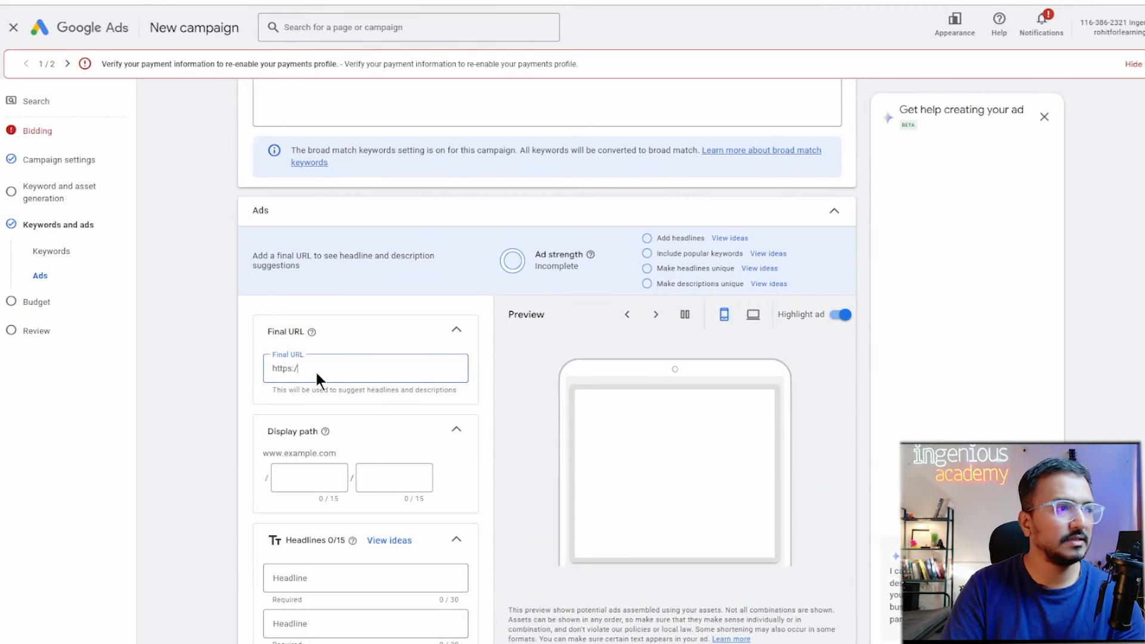
{"action": "type", "text": "/www.i"}
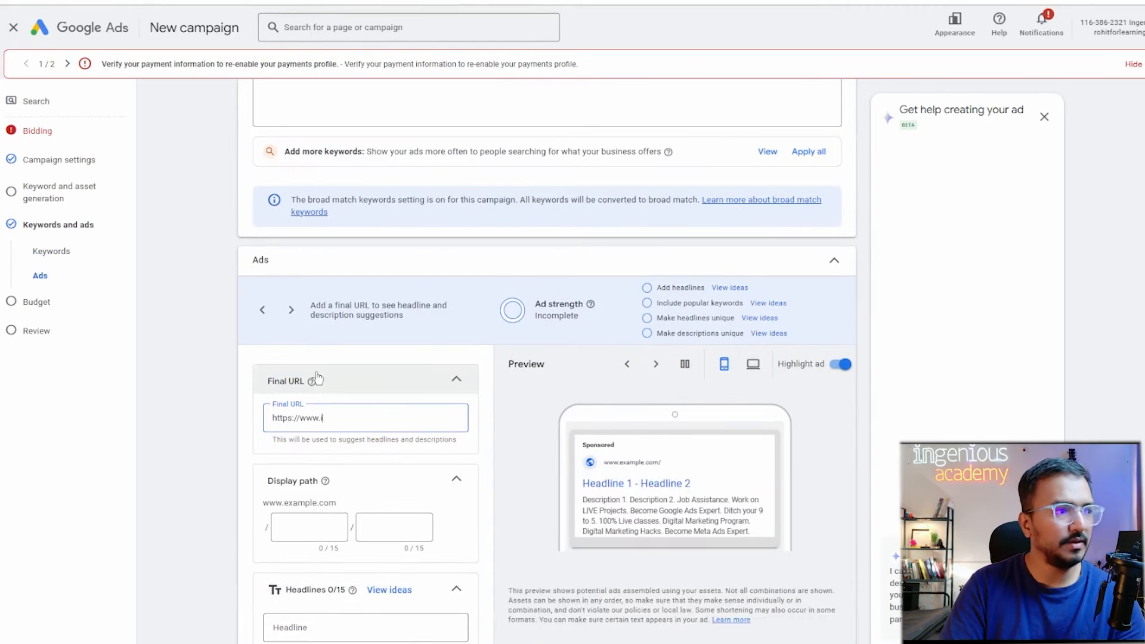
{"action": "type", "text": "ngeniousacademy."}
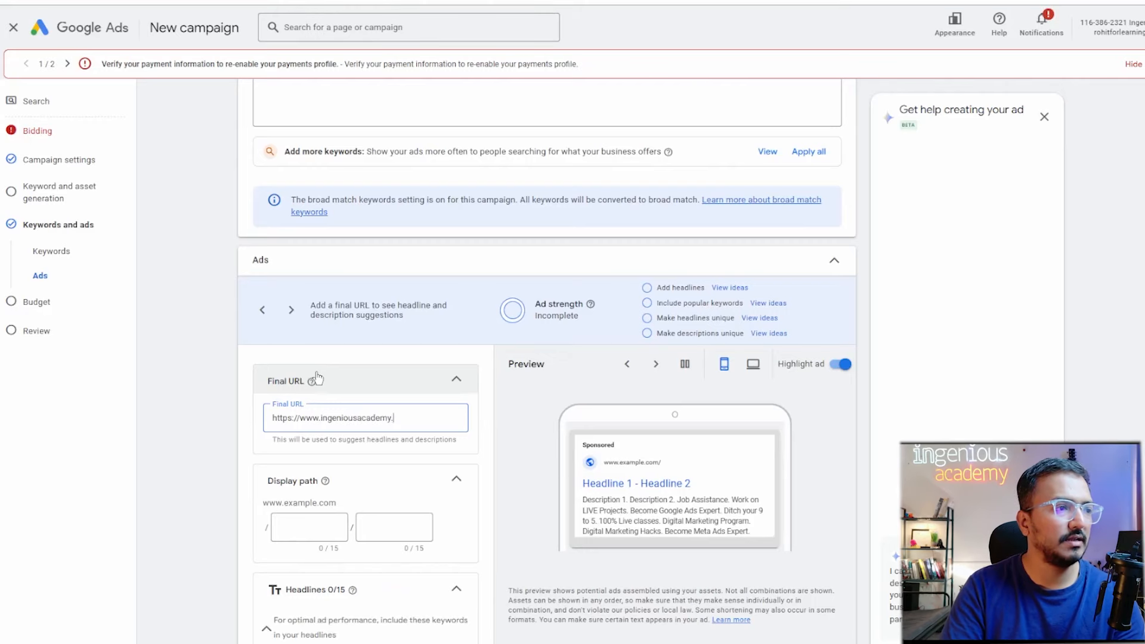
{"action": "type", "text": "in"}
{"action": "scroll", "coordinate": [316, 372], "scroll_direction": "down", "scroll_amount": 8}
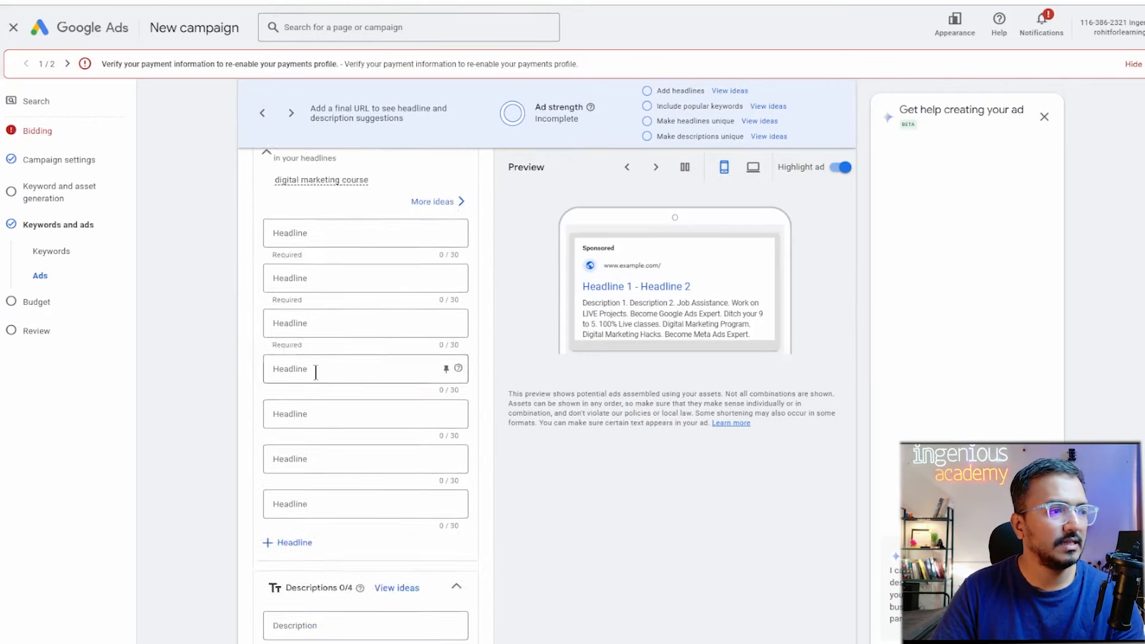
{"action": "scroll", "coordinate": [316, 370], "scroll_direction": "down", "scroll_amount": 13}
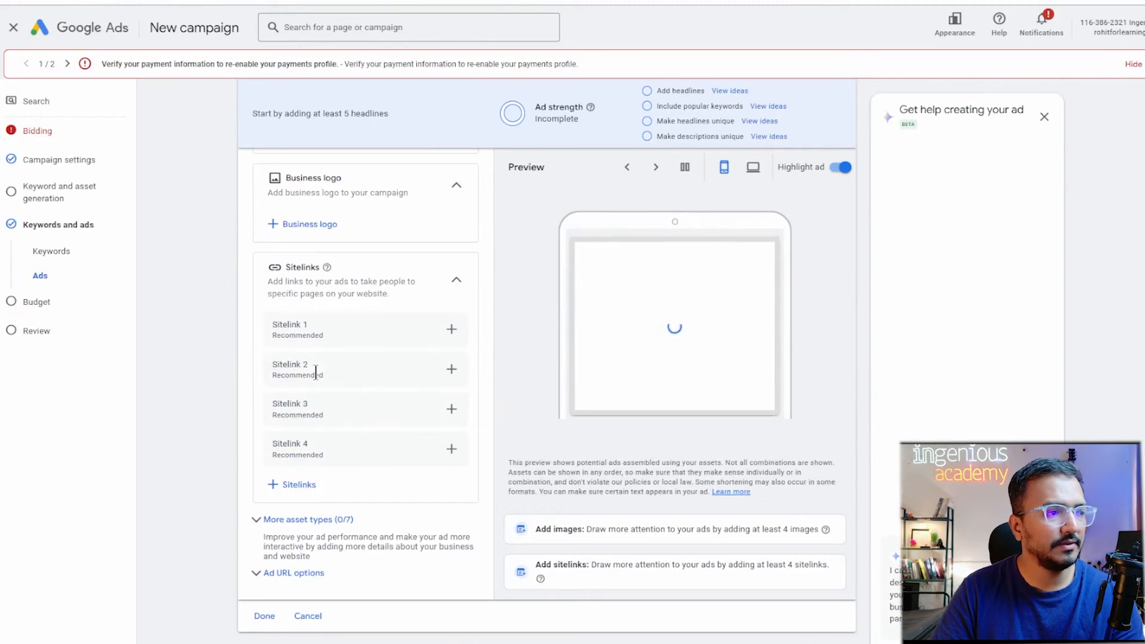
Expand the ad URL options and enter '{lpurl}?' in the Tracking template field.
{"action": "left_click", "coordinate": [293, 573]}
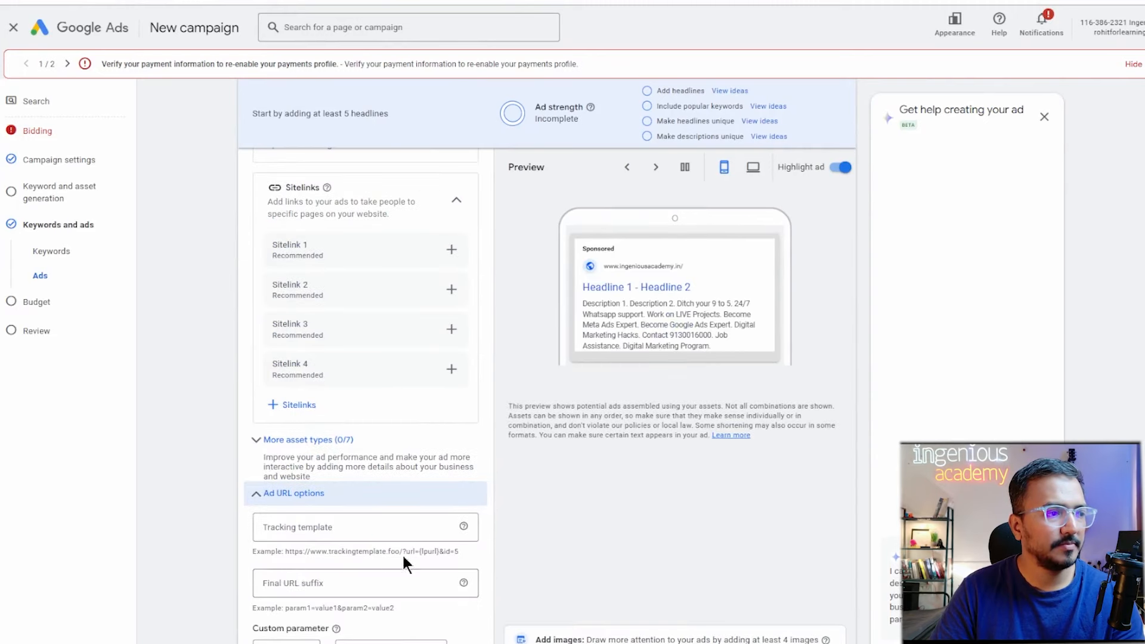
{"action": "left_click", "coordinate": [333, 527]}
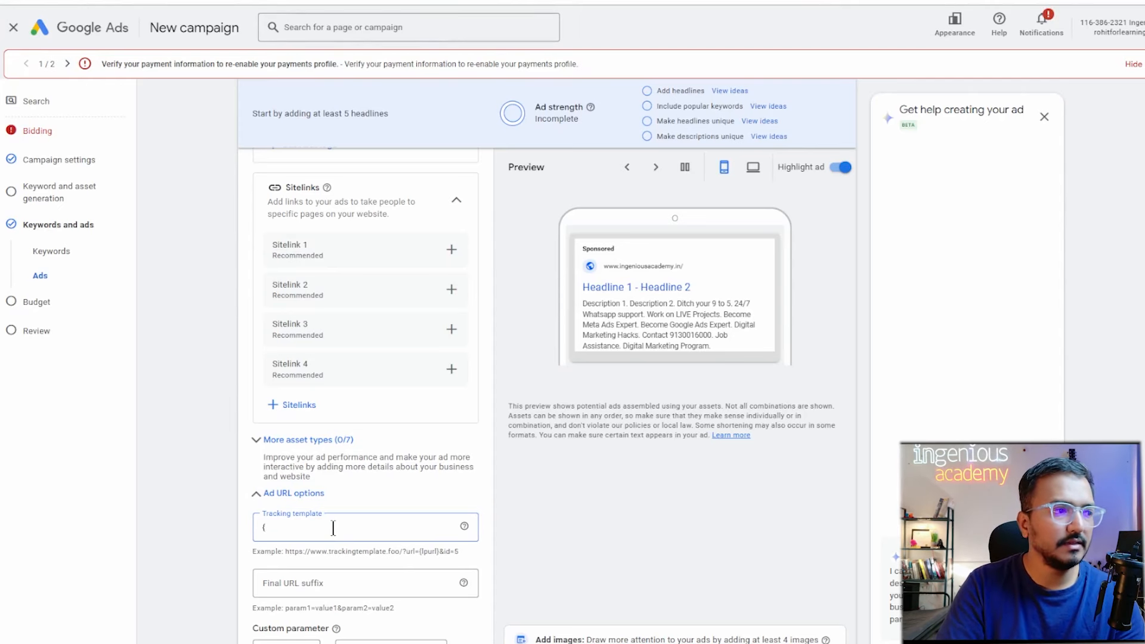
{"action": "type", "text": "{lp"}
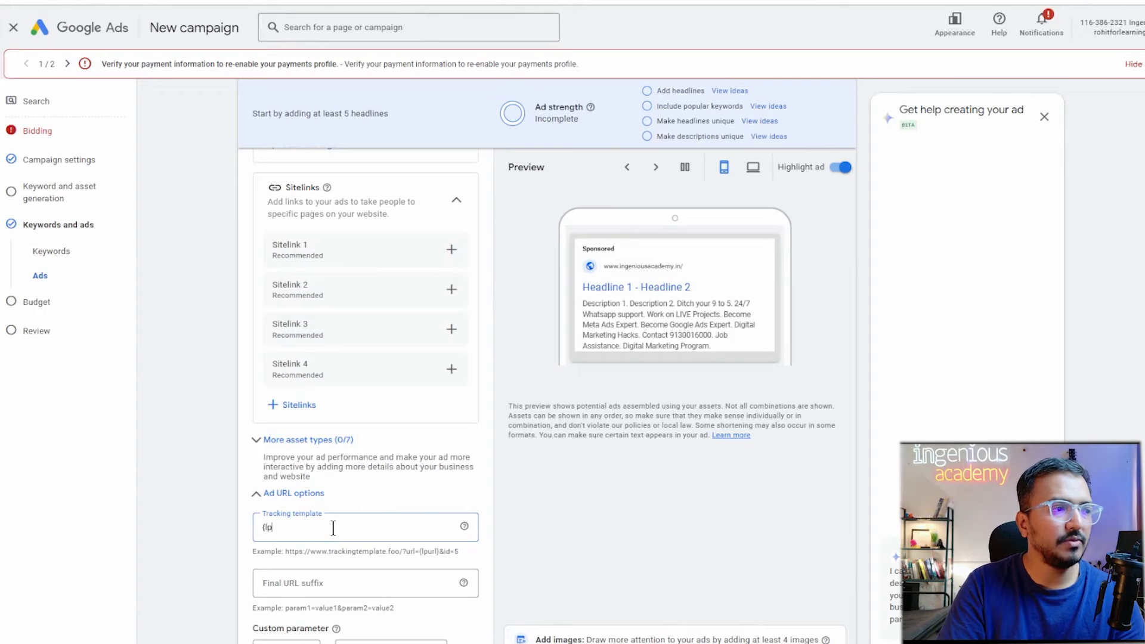
{"action": "type", "text": "u"}
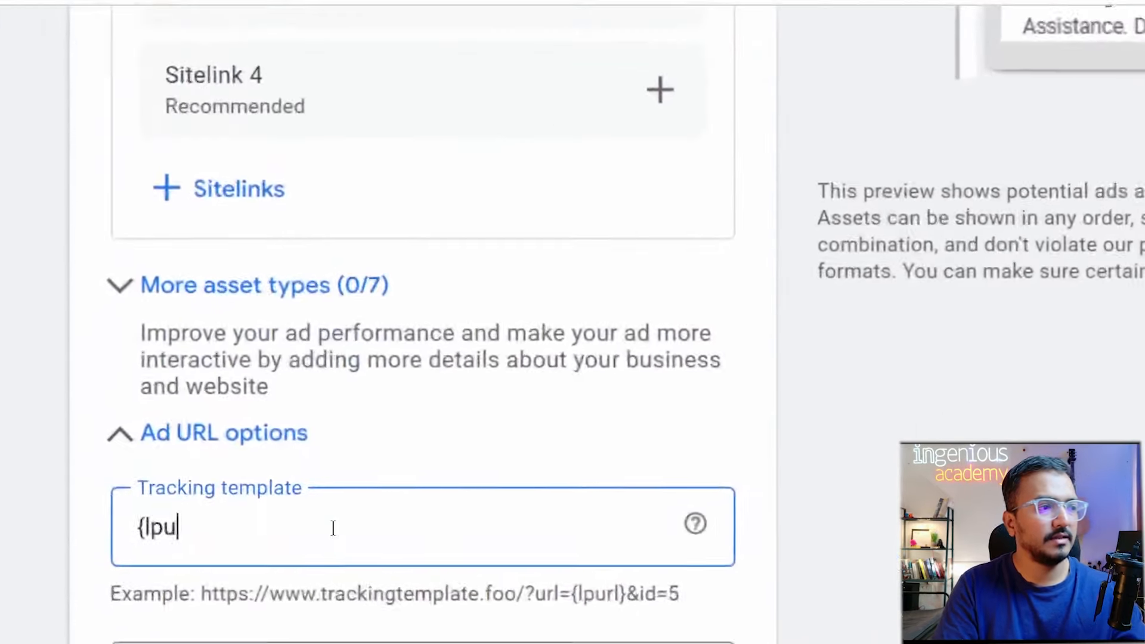
{"action": "type", "text": "rl"}
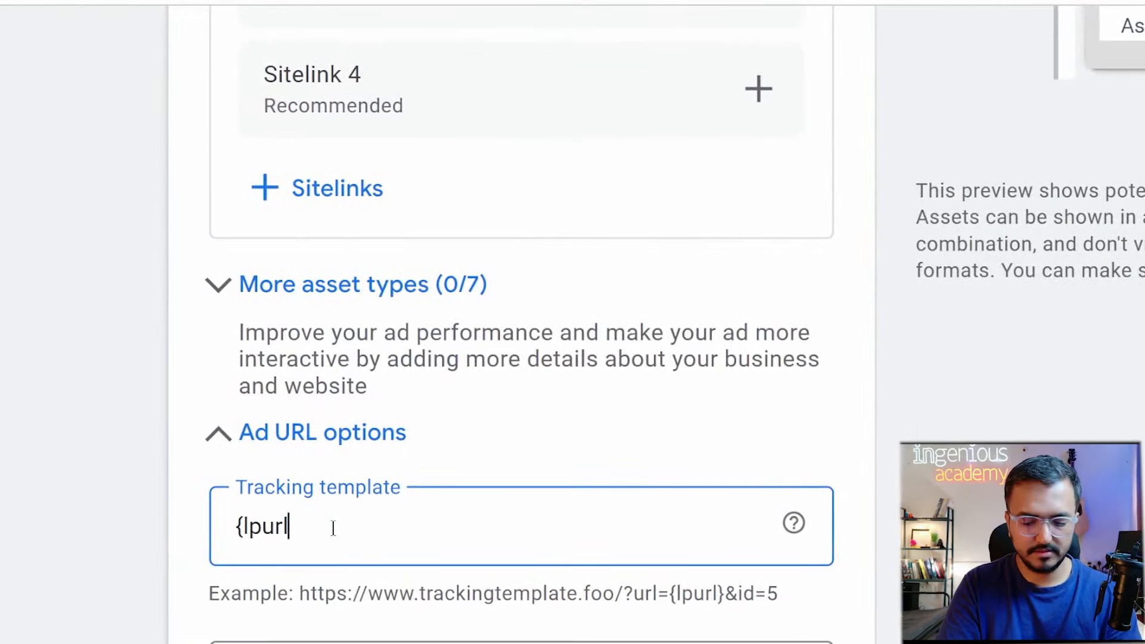
{"action": "type", "text": "}"}
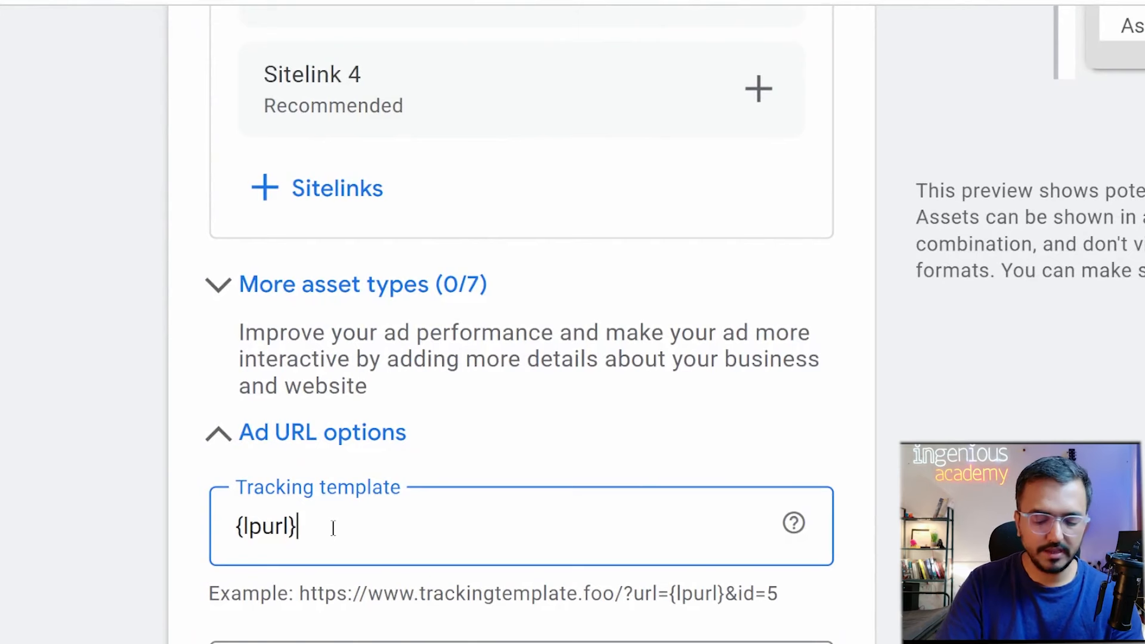
{"action": "type", "text": "?"}
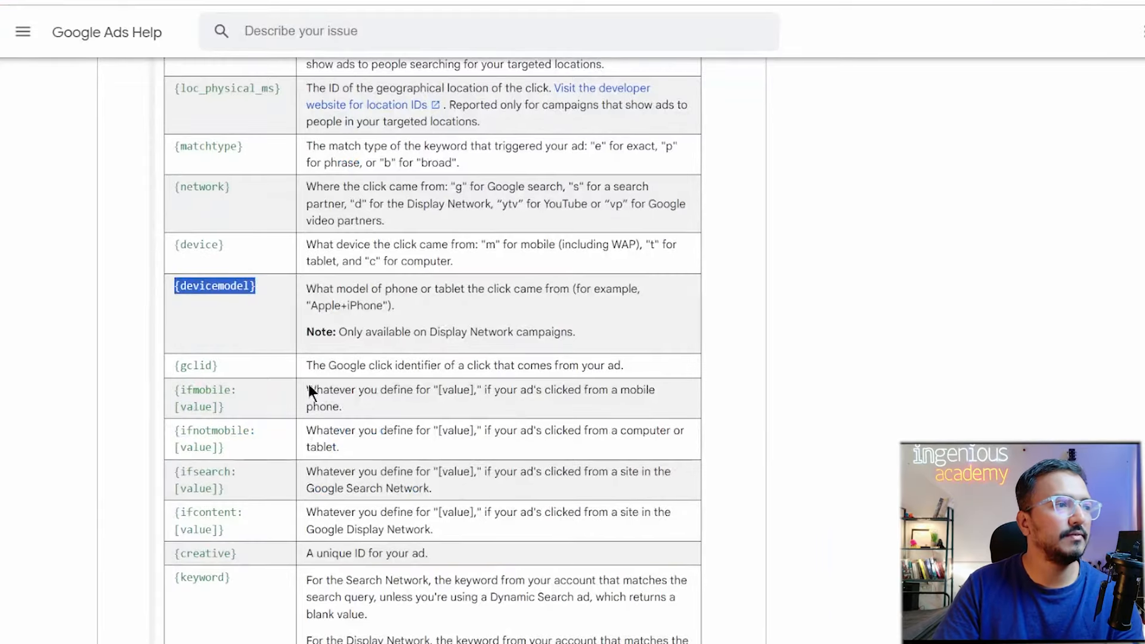
Browse the ValueTrack help page, collapsing the parameter table and peeking at the ad group level steps.
{"action": "scroll", "coordinate": [373, 413], "scroll_direction": "up", "scroll_amount": 2}
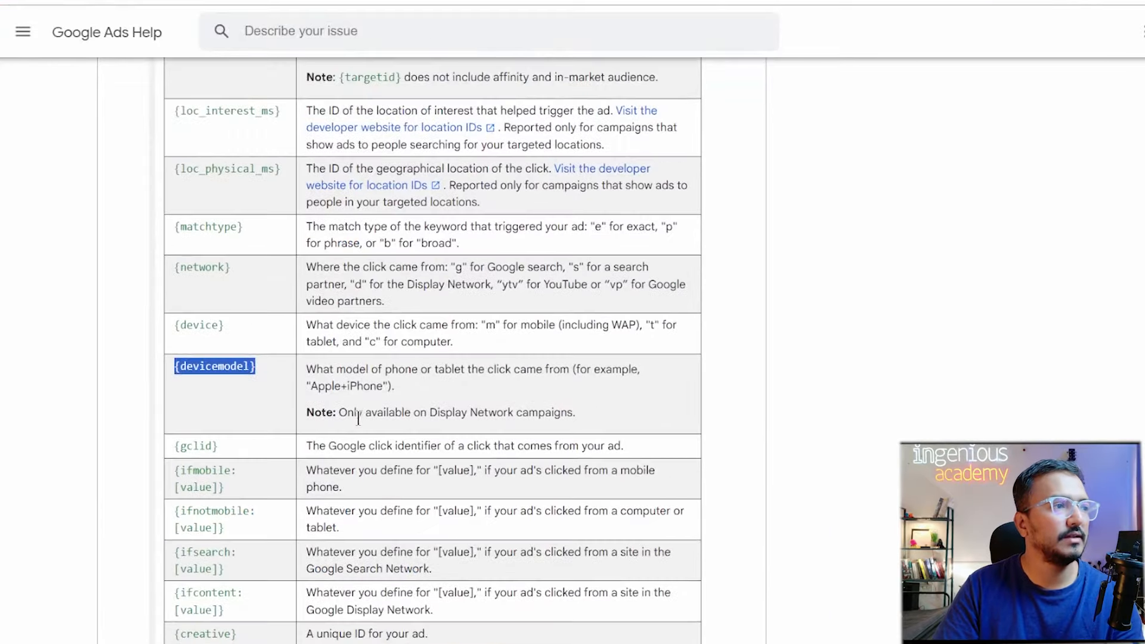
{"action": "scroll", "coordinate": [322, 453], "scroll_direction": "down", "scroll_amount": 5}
{"action": "scroll", "coordinate": [265, 488], "scroll_direction": "up", "scroll_amount": 2}
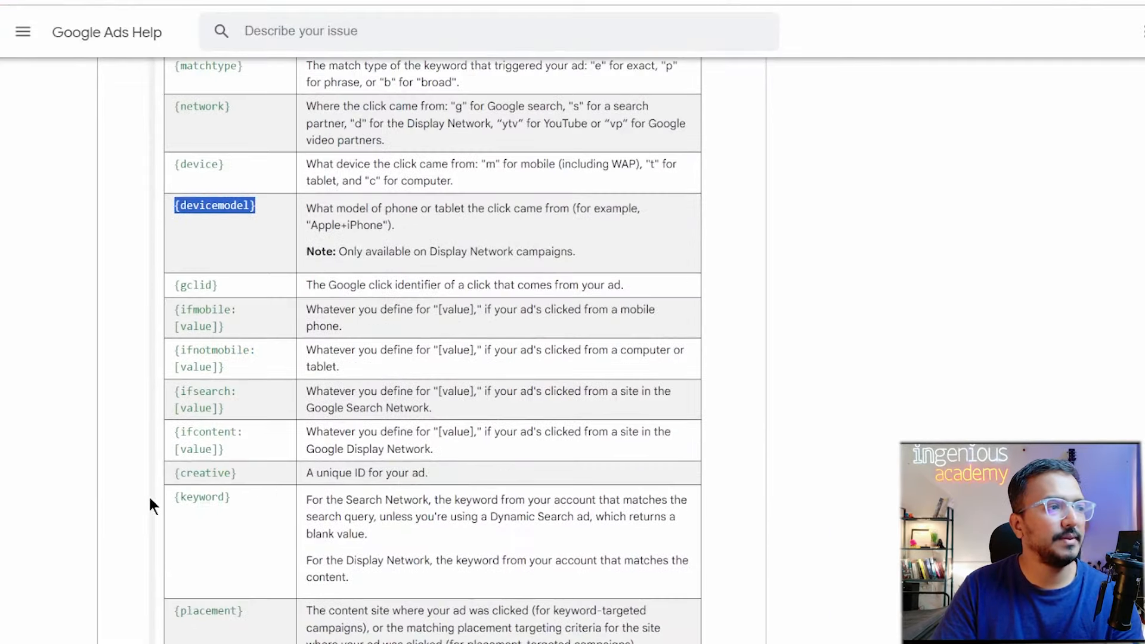
{"action": "scroll", "coordinate": [382, 524], "scroll_direction": "down", "scroll_amount": 7}
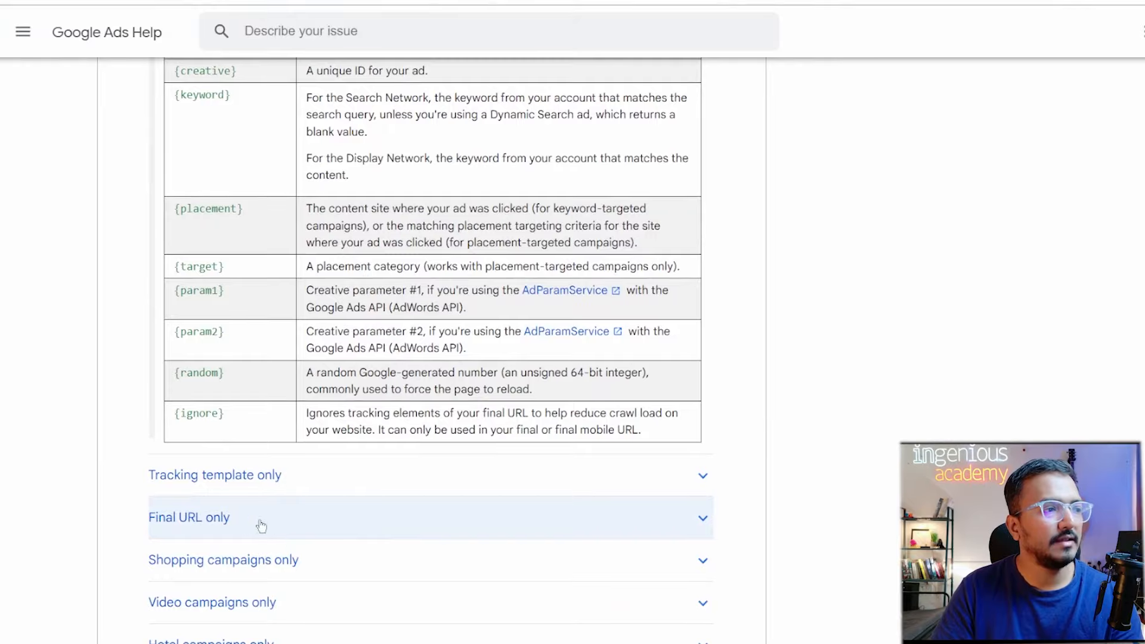
{"action": "scroll", "coordinate": [409, 541], "scroll_direction": "down", "scroll_amount": 3}
{"action": "scroll", "coordinate": [411, 544], "scroll_direction": "up", "scroll_amount": 1}
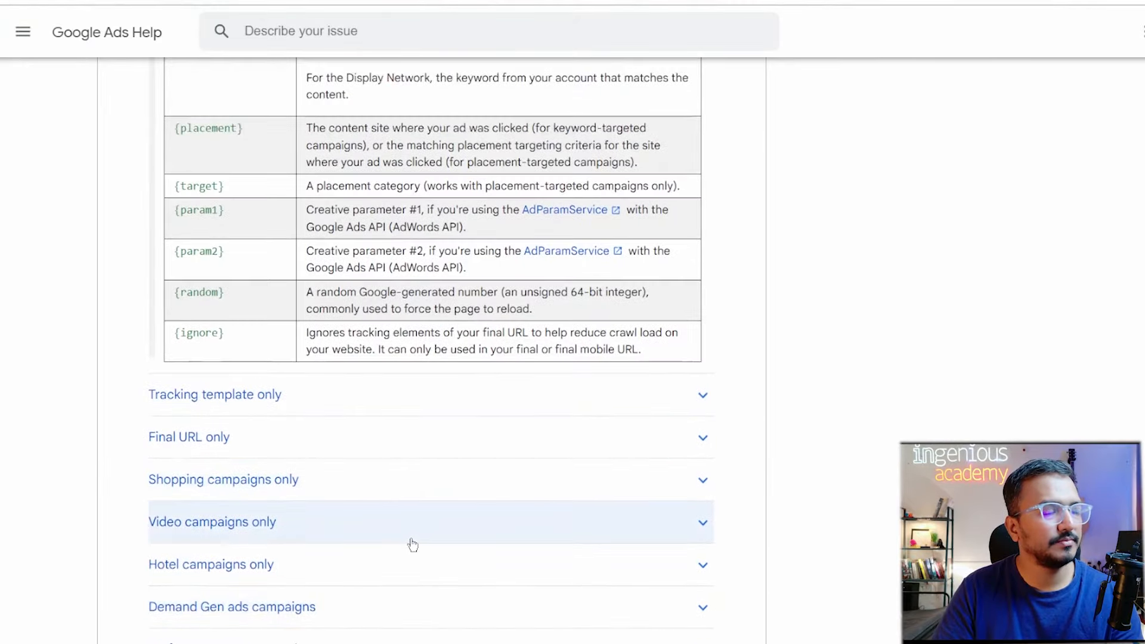
{"action": "scroll", "coordinate": [412, 544], "scroll_direction": "down", "scroll_amount": 5}
{"action": "scroll", "coordinate": [409, 542], "scroll_direction": "up", "scroll_amount": 19}
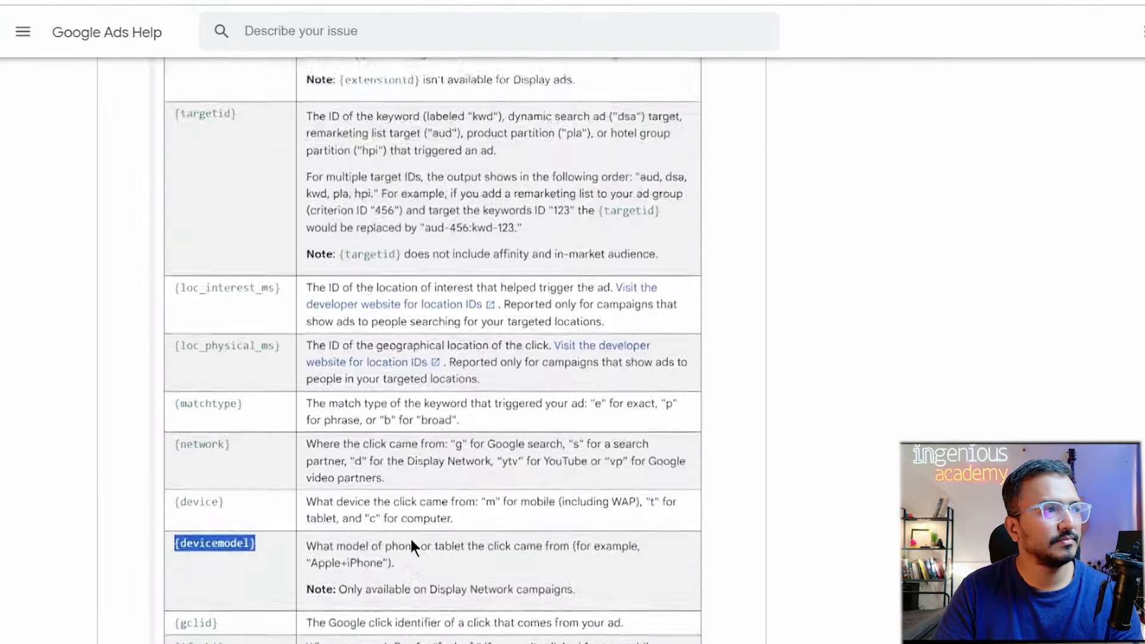
{"action": "scroll", "coordinate": [410, 539], "scroll_direction": "up", "scroll_amount": 10}
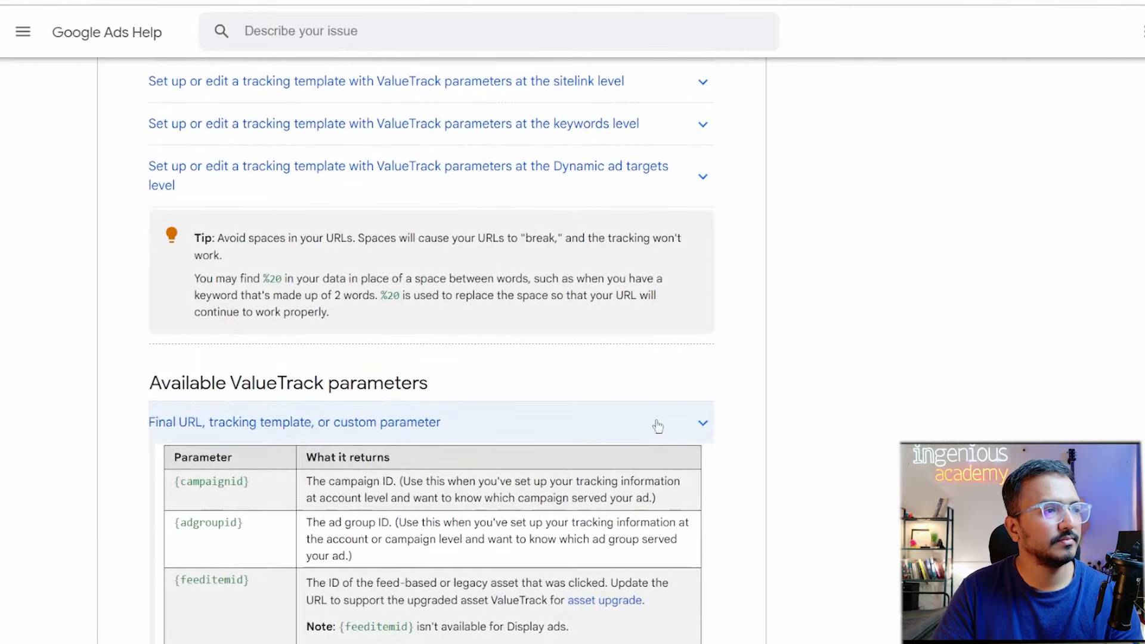
{"action": "left_click", "coordinate": [657, 426]}
{"action": "scroll", "coordinate": [636, 446], "scroll_direction": "up", "scroll_amount": 3}
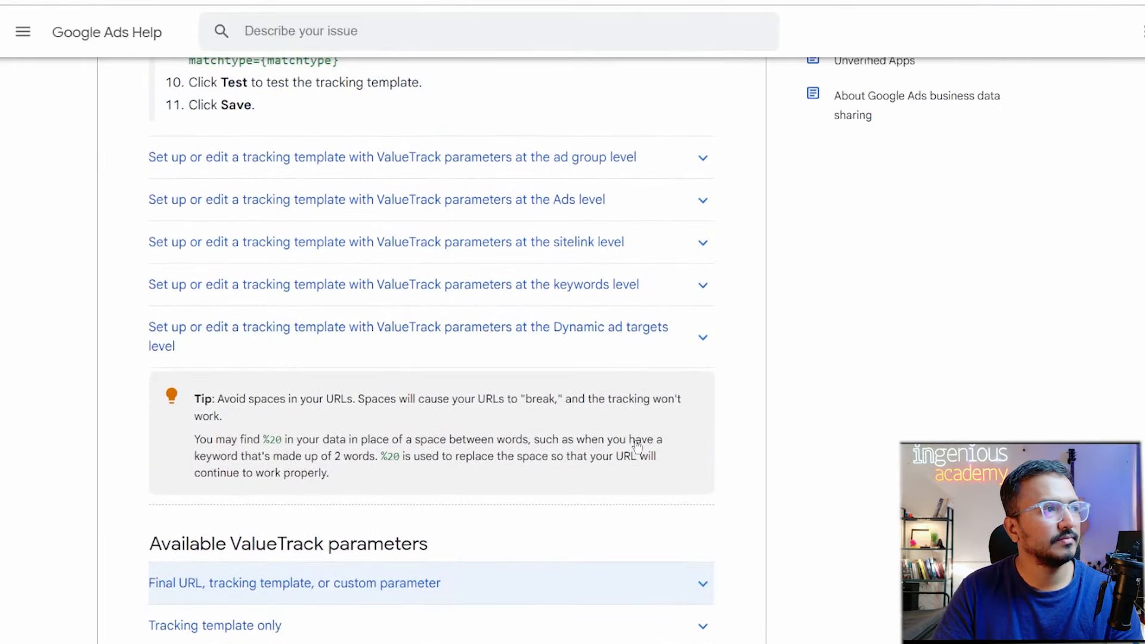
{"action": "left_click", "coordinate": [702, 177]}
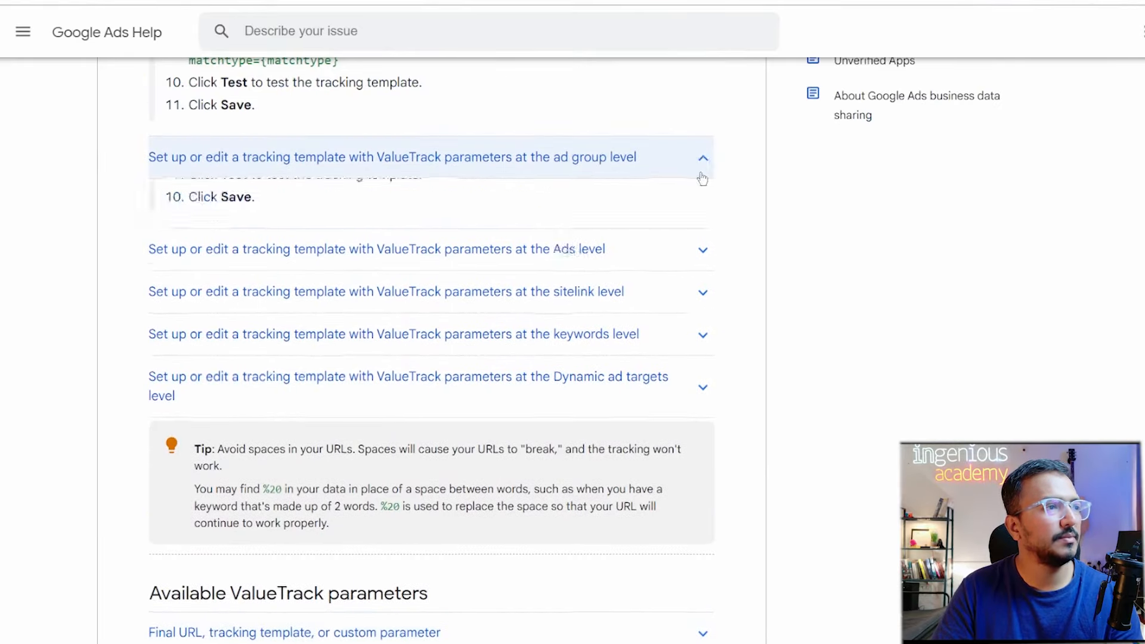
{"action": "left_click", "coordinate": [702, 177]}
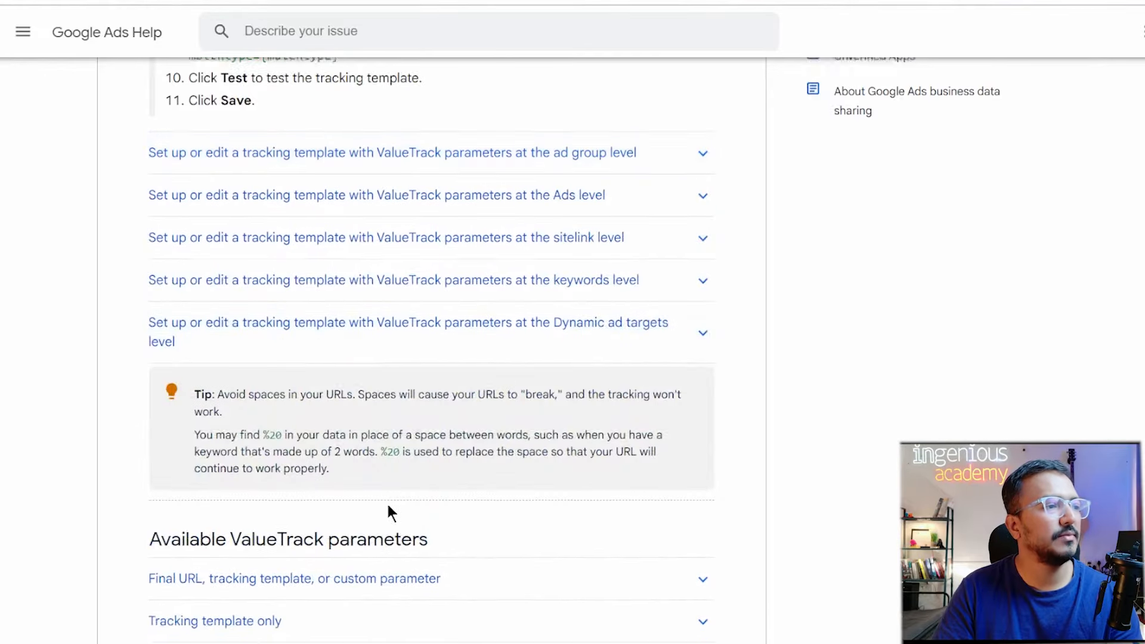
Reopen the 'Final URL, tracking template, or custom parameter' table and scan from {campaignid} to {creative}.
{"action": "scroll", "coordinate": [387, 502], "scroll_direction": "down", "scroll_amount": 3}
{"action": "left_click", "coordinate": [305, 434]}
{"action": "scroll", "coordinate": [354, 533], "scroll_direction": "down", "scroll_amount": 8}
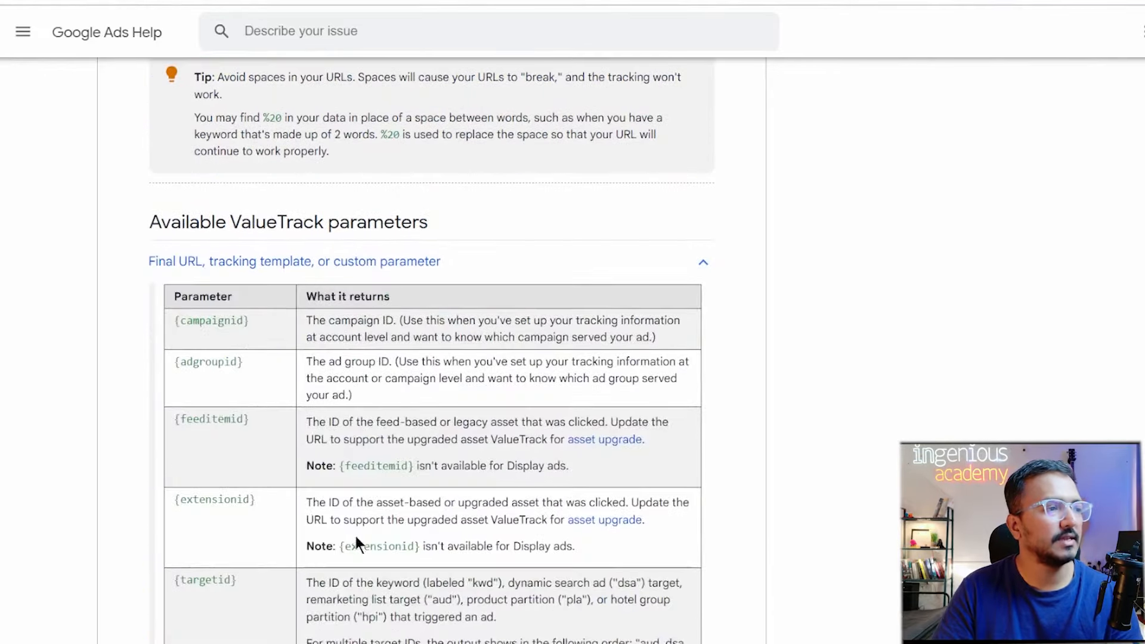
{"action": "scroll", "coordinate": [255, 592], "scroll_direction": "down", "scroll_amount": 3}
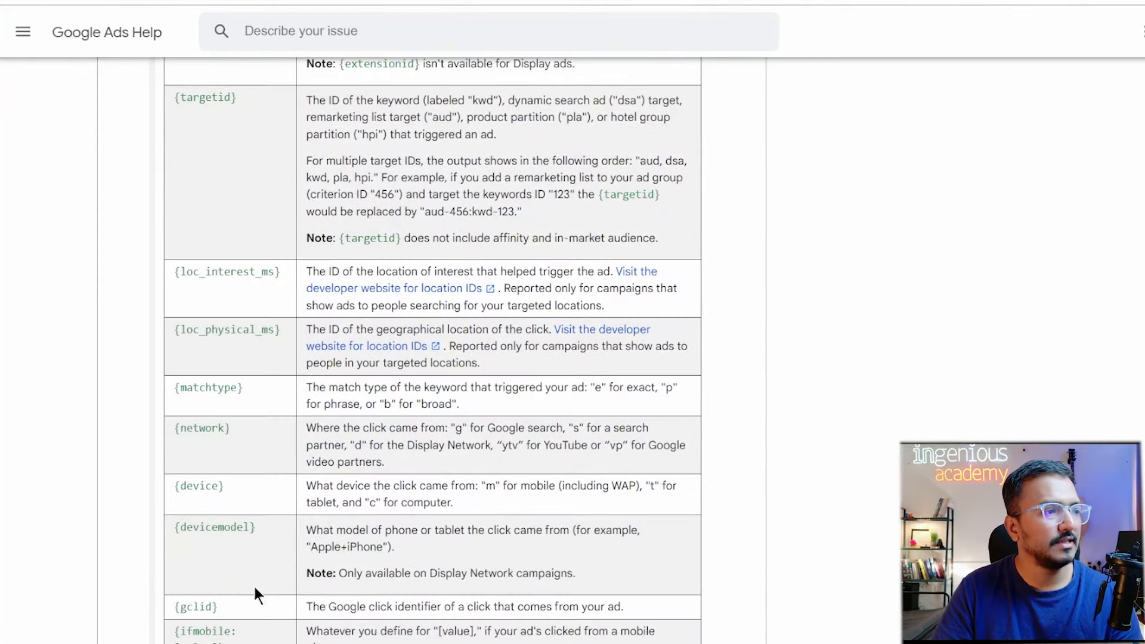
{"action": "scroll", "coordinate": [254, 637], "scroll_direction": "down", "scroll_amount": 3}
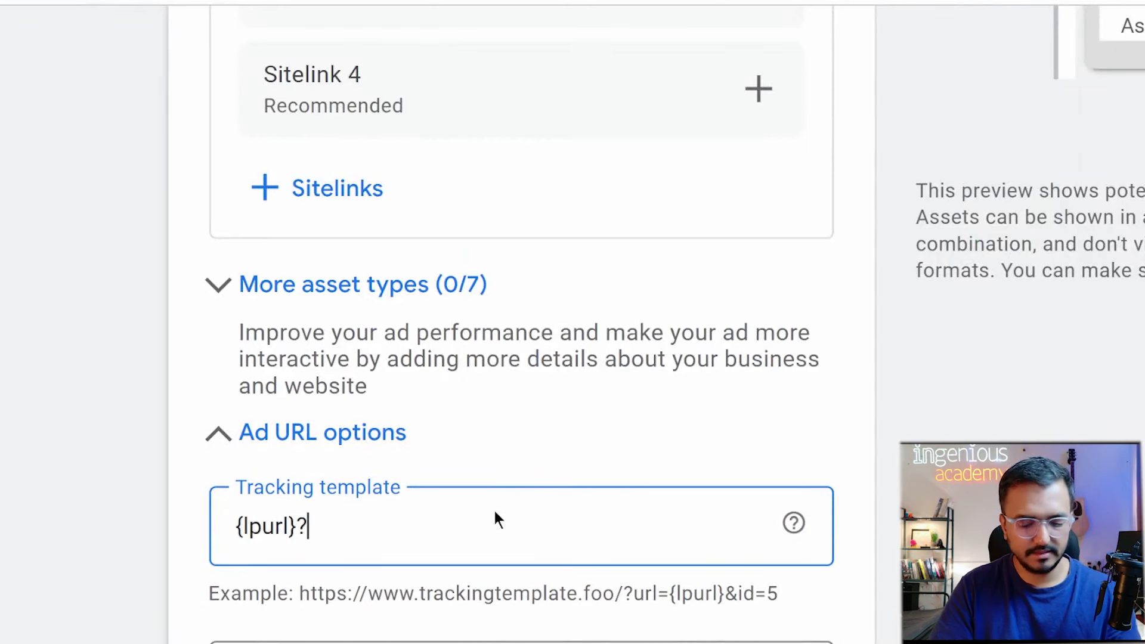
Add keyword={keyword}&matchtype={matchtype}& to the tracking template after {lpurl}.
{"action": "type", "text": "keyword"}
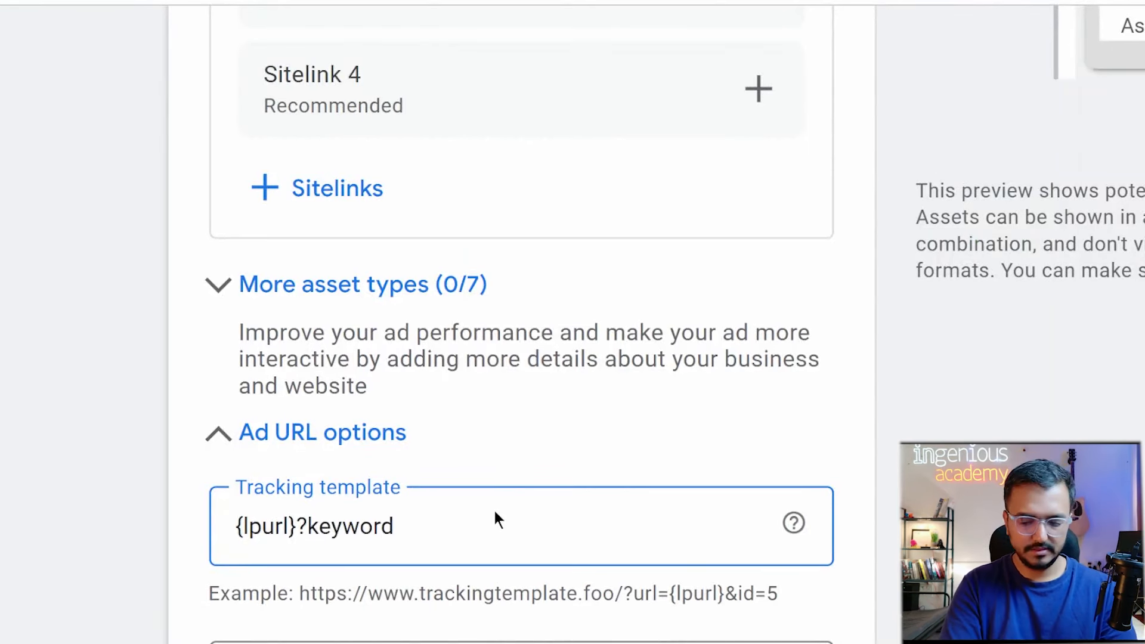
{"action": "type", "text": "={keyword}"}
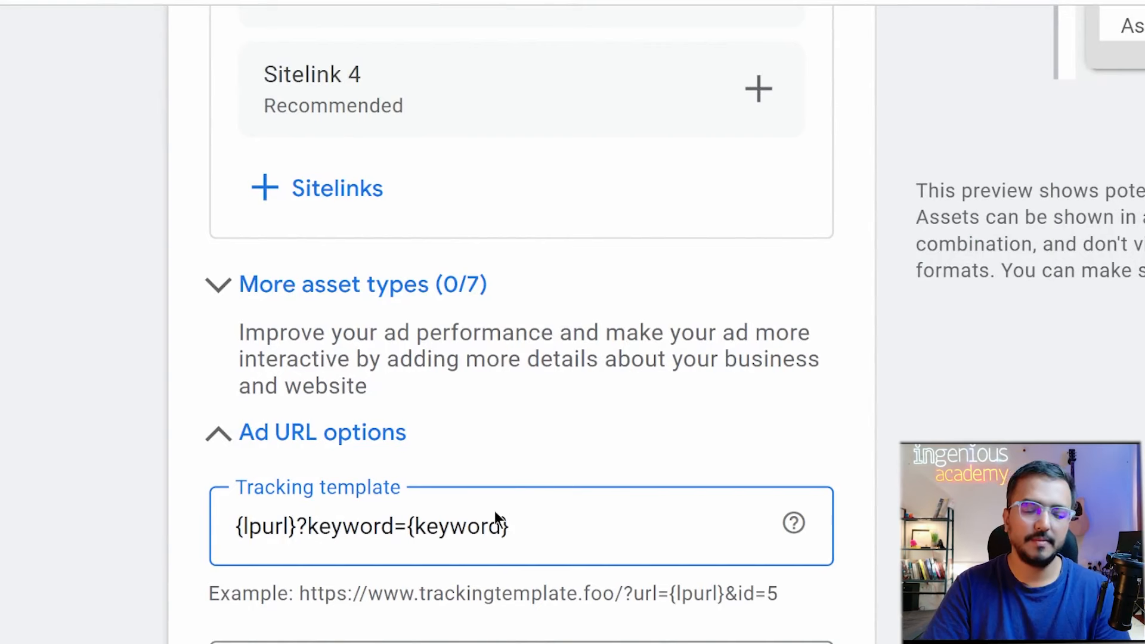
{"action": "type", "text": "&"}
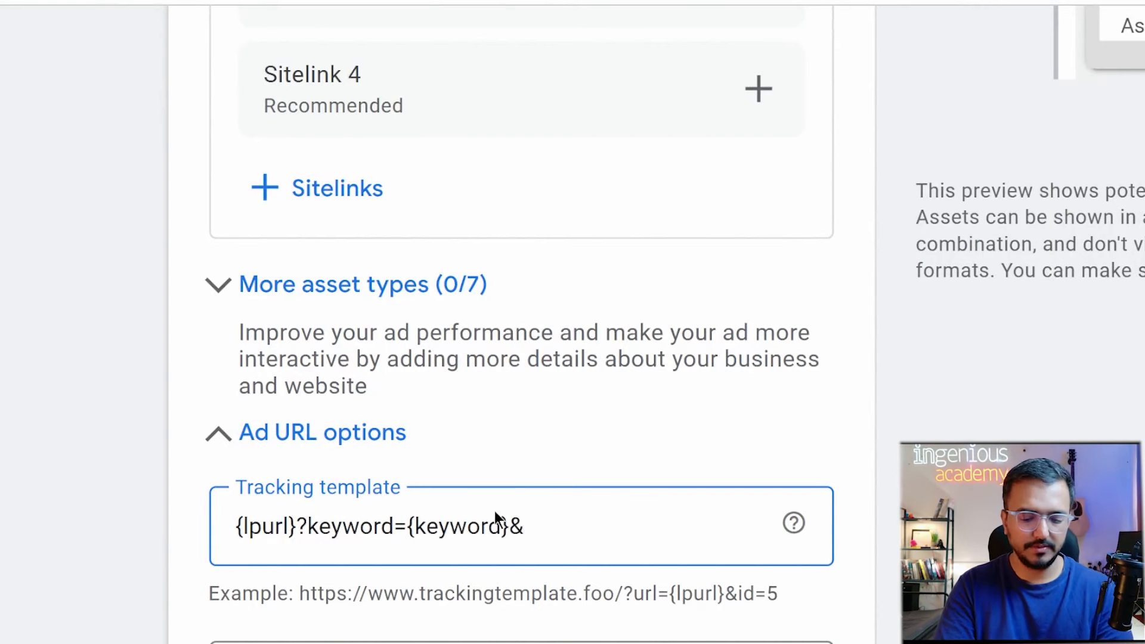
{"action": "type", "text": "matcht"}
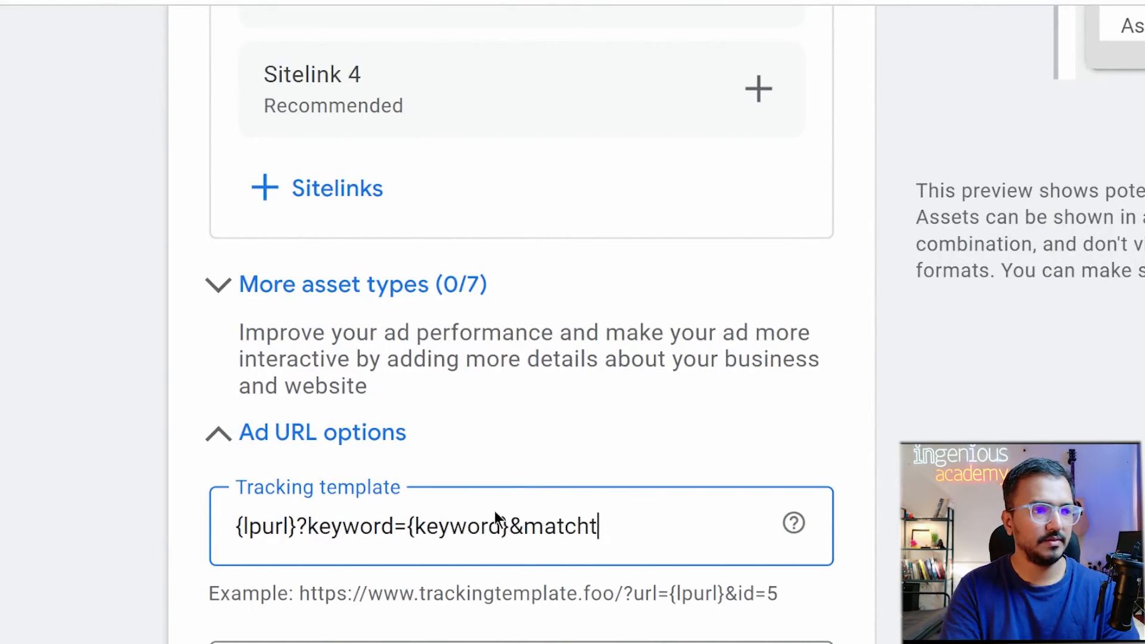
{"action": "type", "text": "ype="}
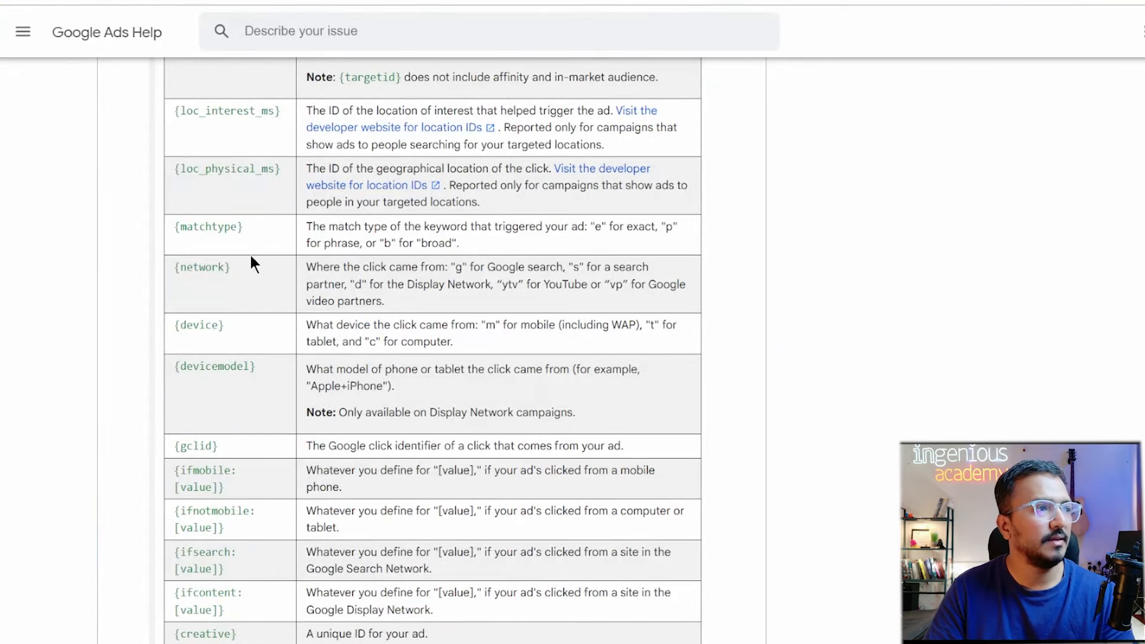
{"action": "left_click_drag", "start_coordinate": [237, 220], "coordinate": [175, 228]}
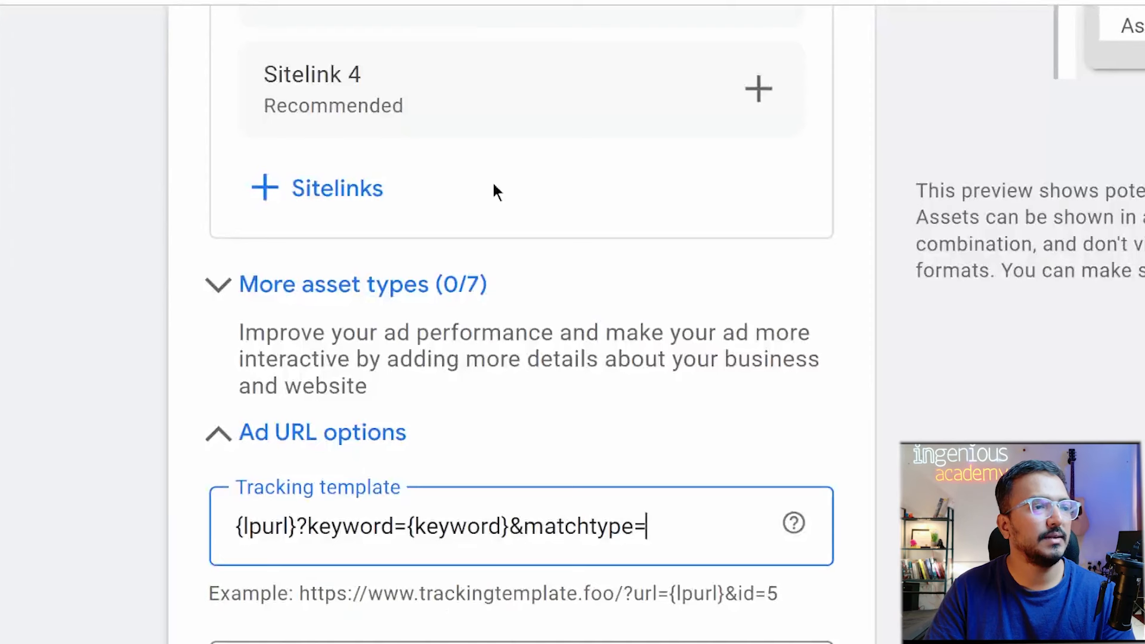
{"action": "type", "text": "{matchtype}"}
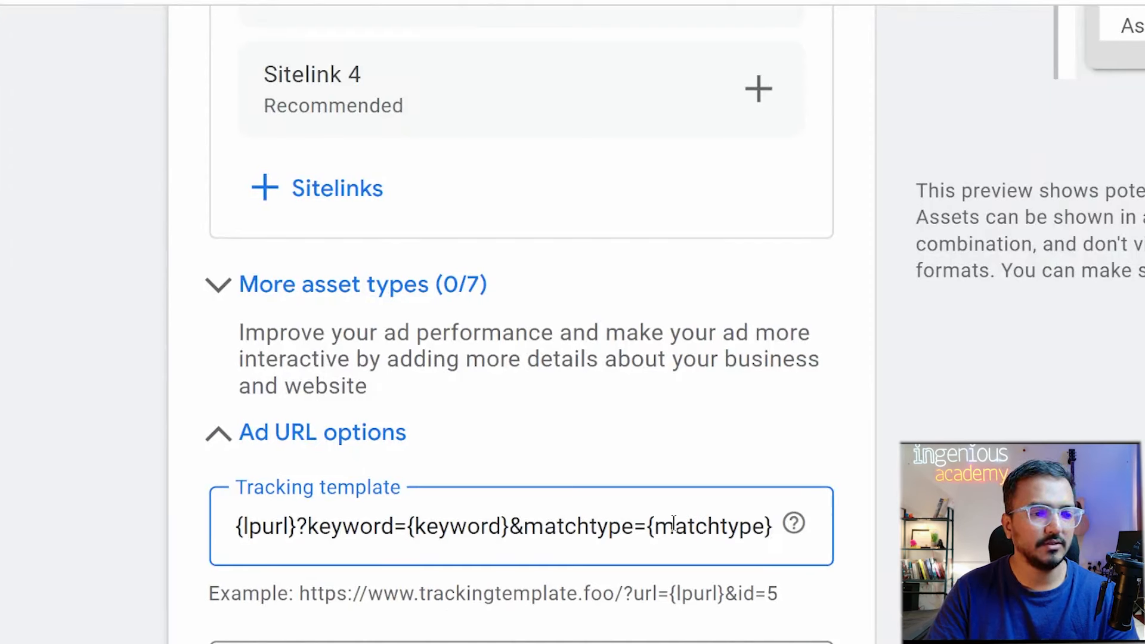
{"action": "type", "text": "&"}
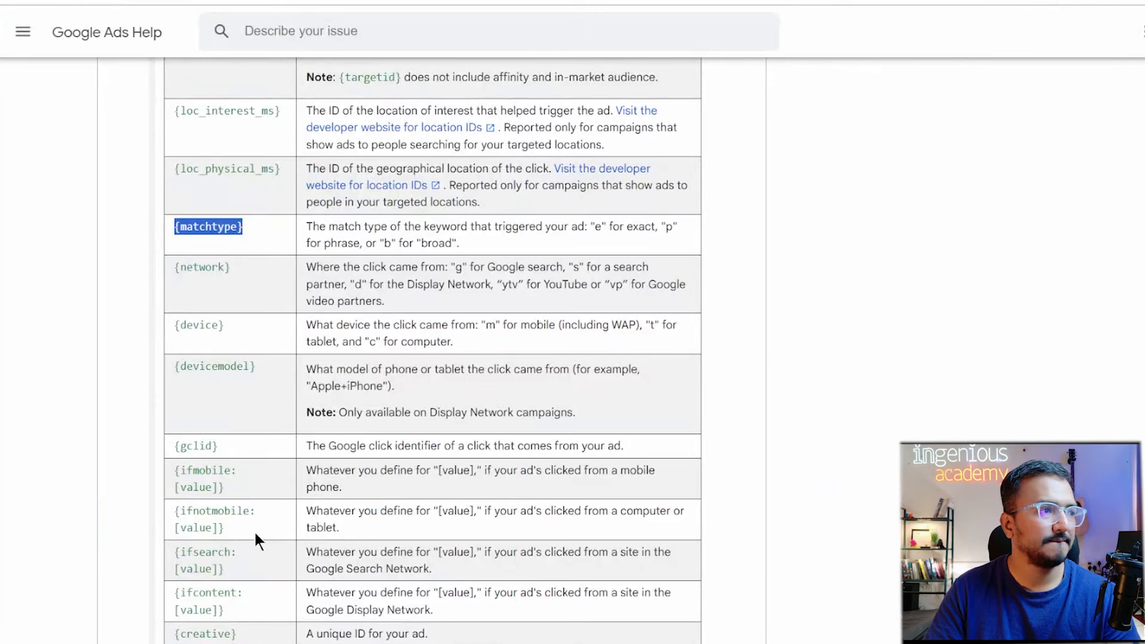
Select the {creative} parameter in the ValueTrack help table, then return to the tracking template.
{"action": "scroll", "coordinate": [255, 533], "scroll_direction": "down", "scroll_amount": 4}
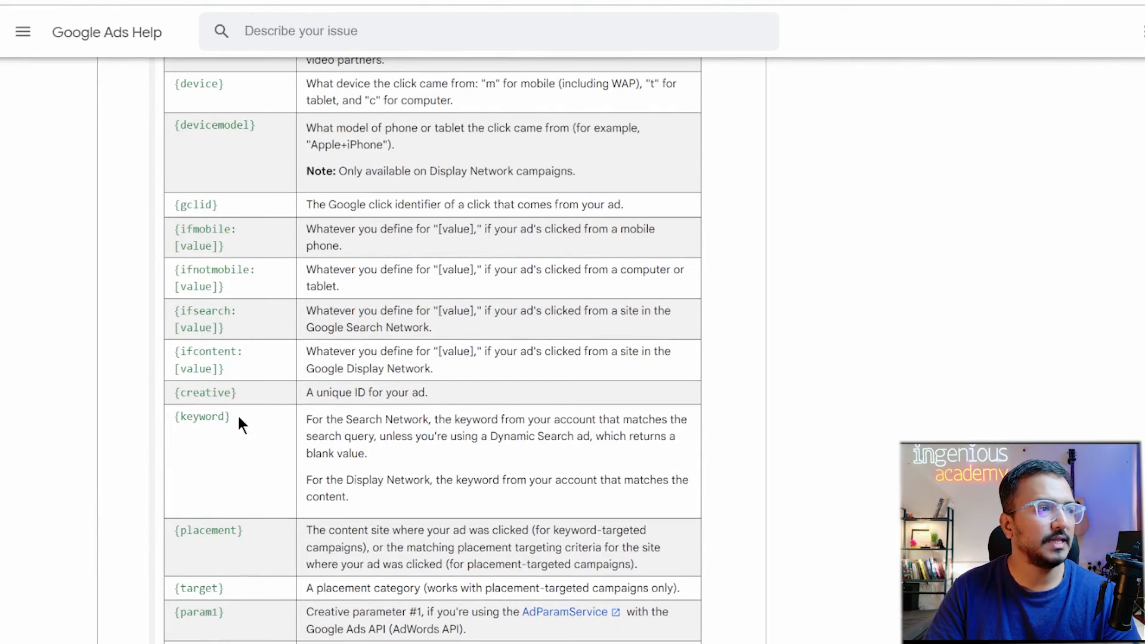
{"action": "left_click_drag", "start_coordinate": [252, 392], "coordinate": [180, 393]}
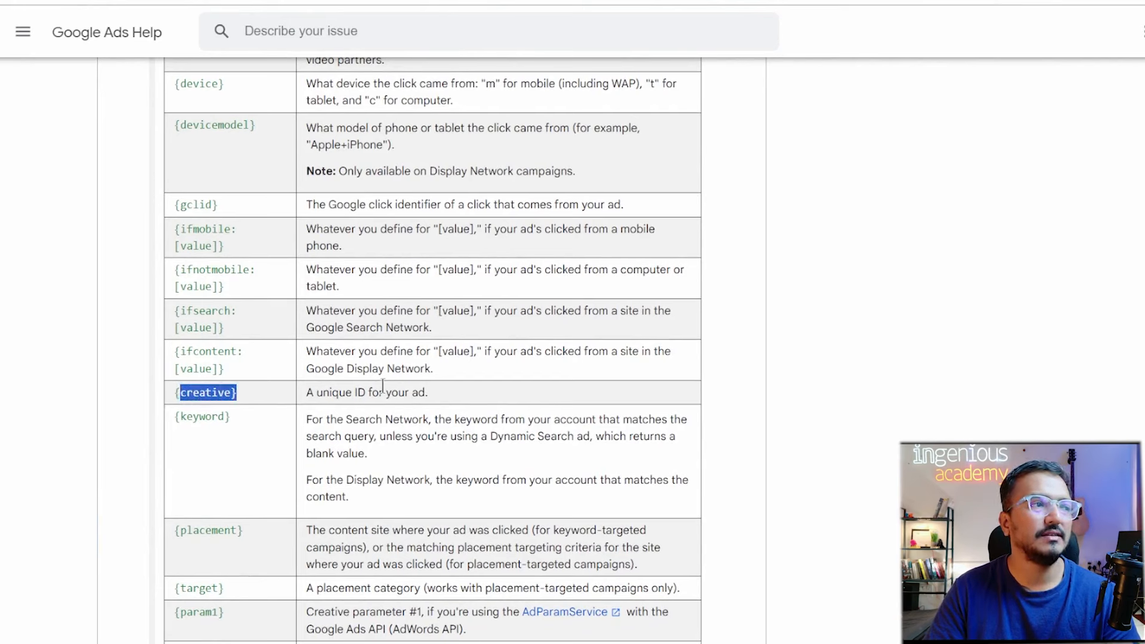
{"action": "key", "text": "ctrl+Tab"}
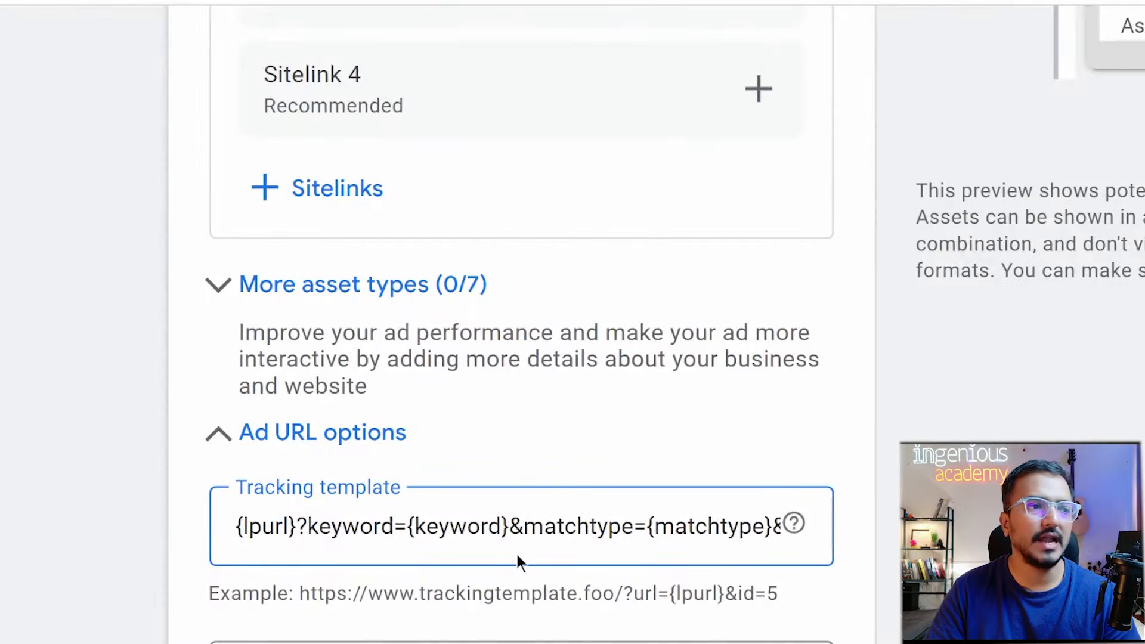
{"action": "key", "text": "ctrl+shift+Tab"}
{"action": "scroll", "coordinate": [266, 521], "scroll_direction": "down", "scroll_amount": 3}
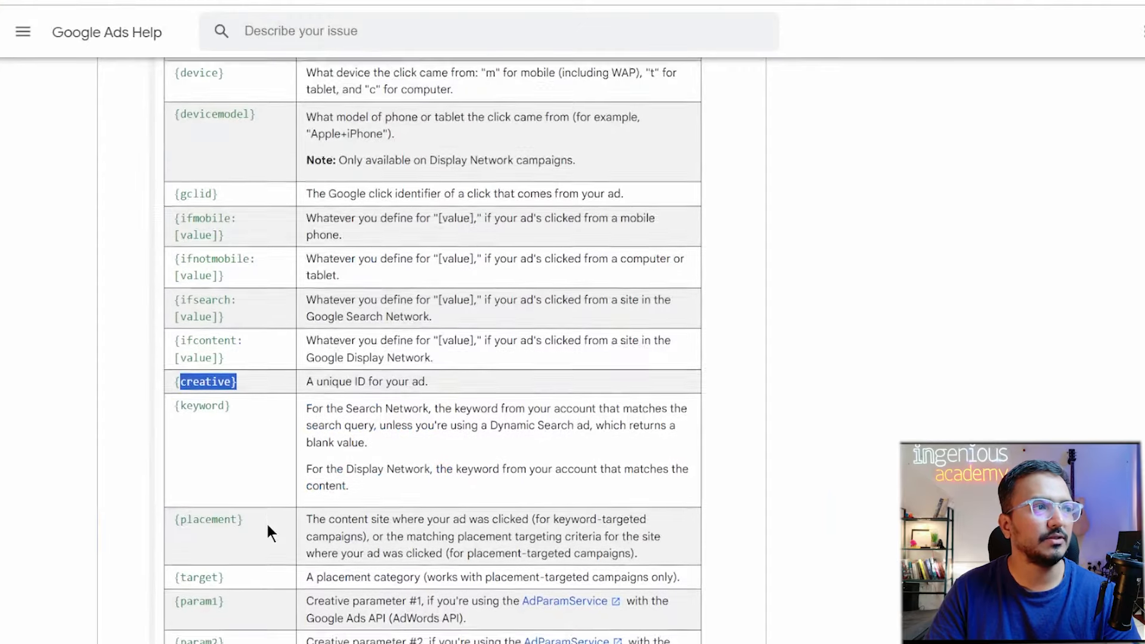
{"action": "scroll", "coordinate": [266, 521], "scroll_direction": "up", "scroll_amount": 2}
{"action": "scroll", "coordinate": [268, 530], "scroll_direction": "up", "scroll_amount": 15}
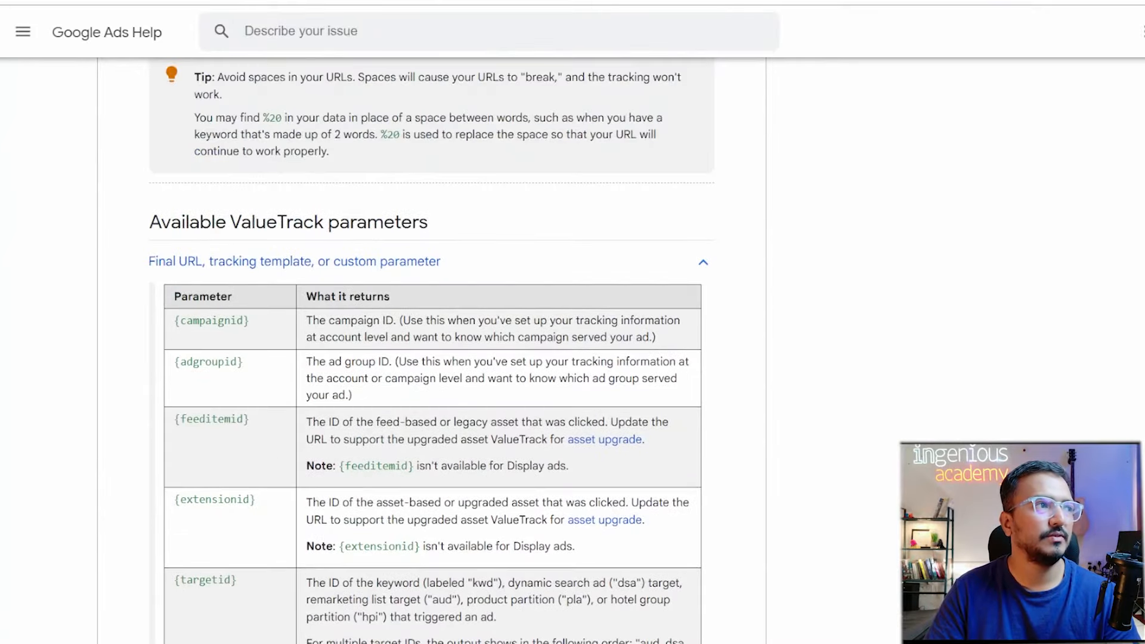
{"action": "key", "text": "ctrl+Tab"}
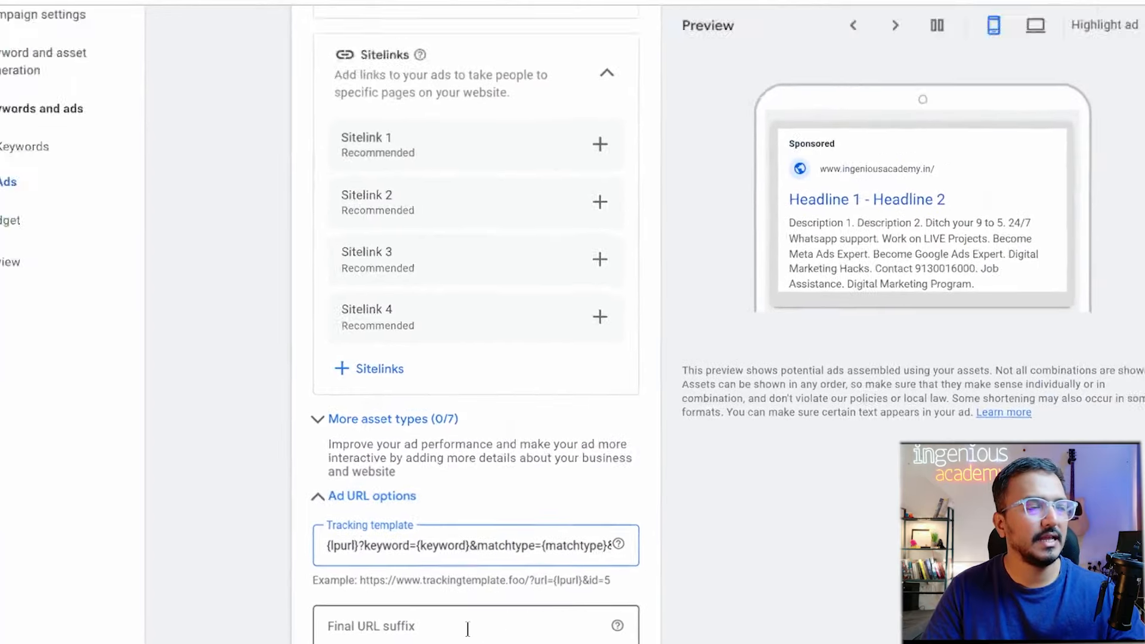
Enter hook_marketing_history as the value of the {_ad_name} custom parameter.
{"action": "scroll", "coordinate": [434, 618], "scroll_direction": "down", "scroll_amount": 1}
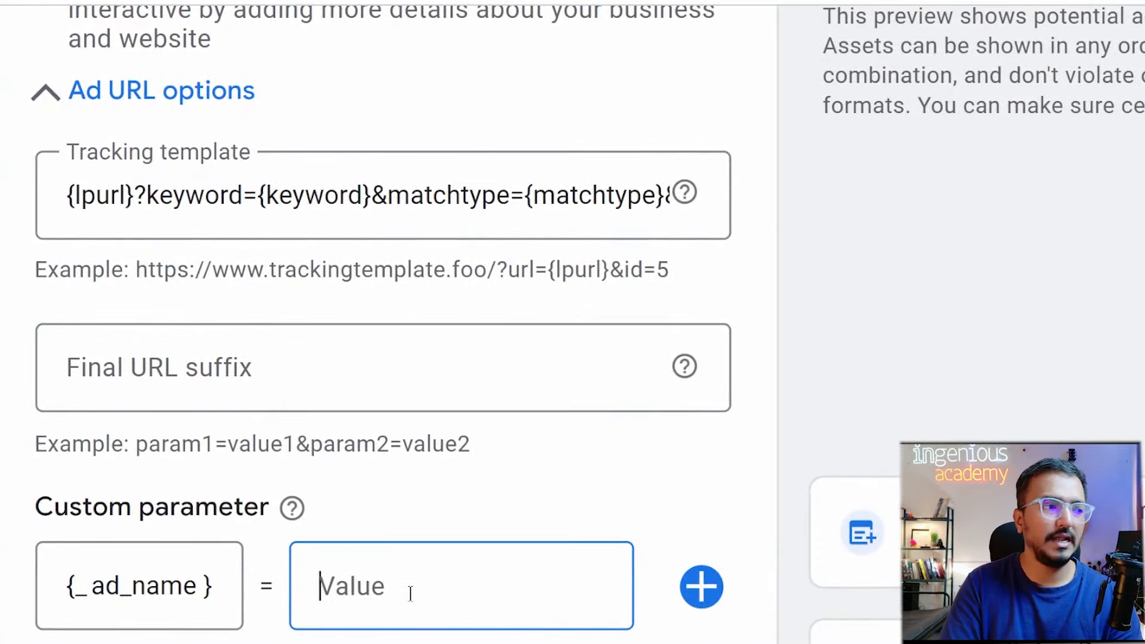
{"action": "type", "text": "hoo"}
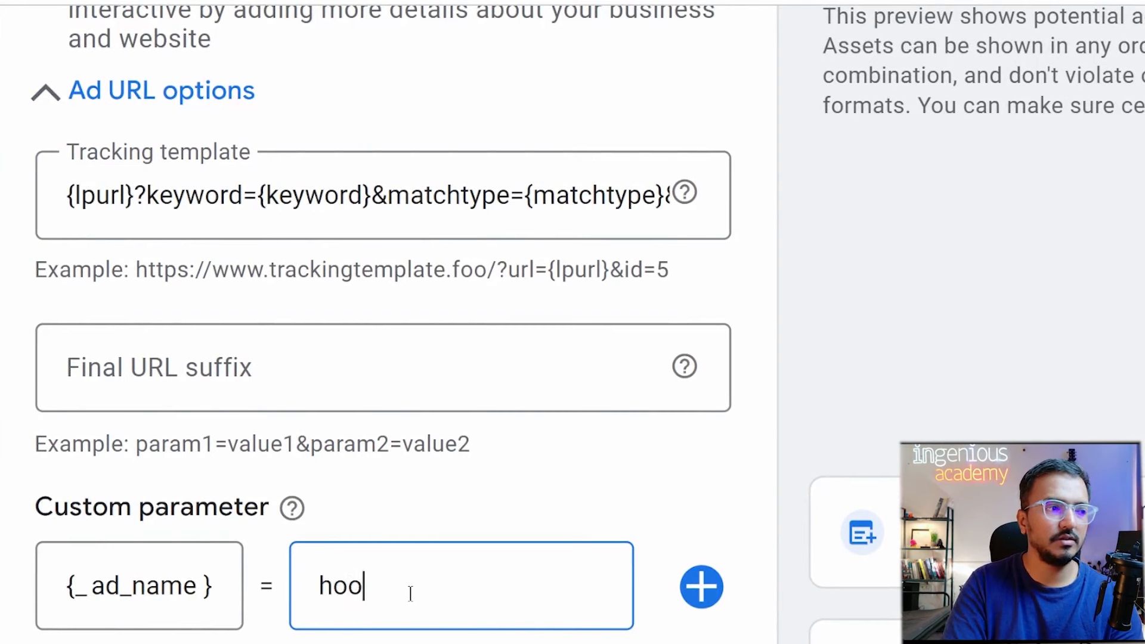
{"action": "type", "text": "k_marketing"}
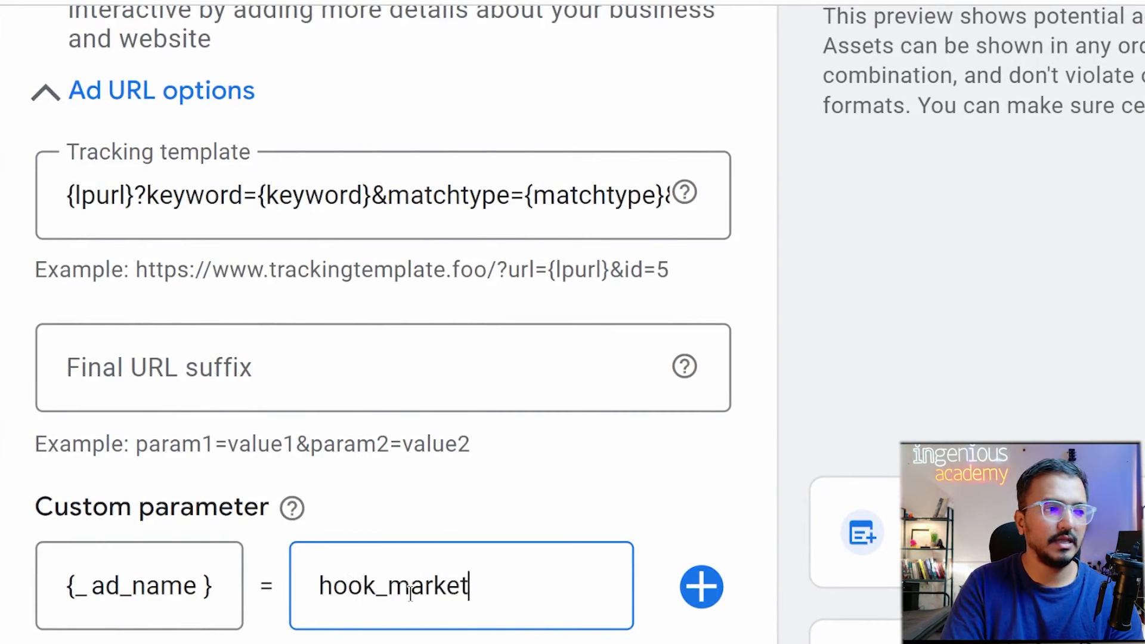
{"action": "key", "text": "BackSpace"}
{"action": "type", "text": "ng"}
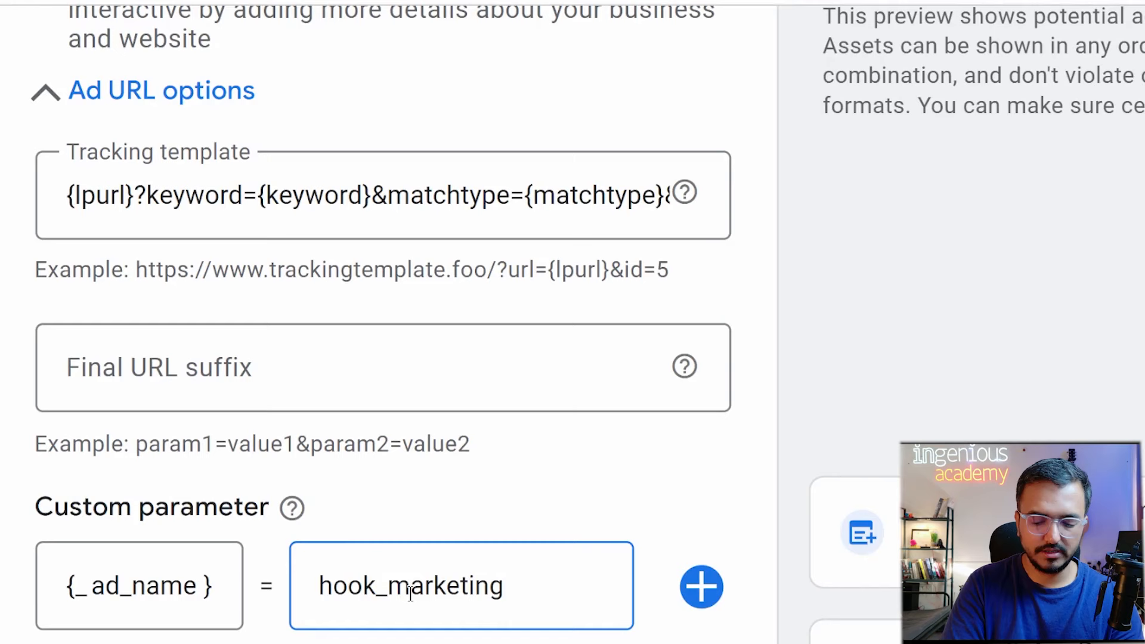
{"action": "type", "text": "_histoty"}
{"action": "key", "text": "BackSpace"}
{"action": "key", "text": "BackSpace"}
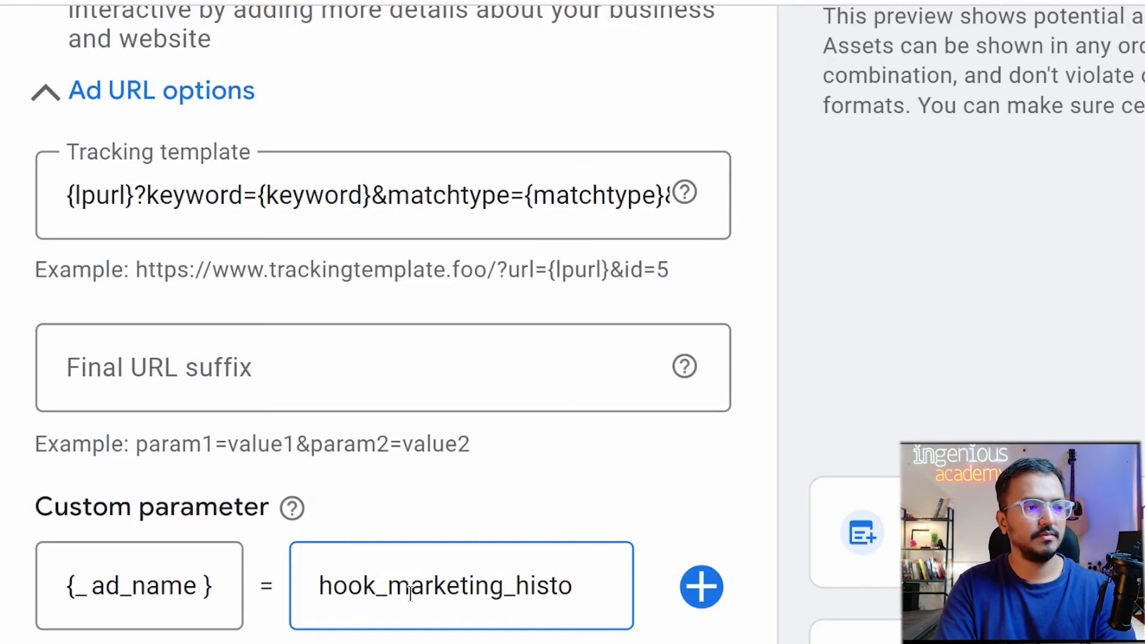
{"action": "type", "text": "ry"}
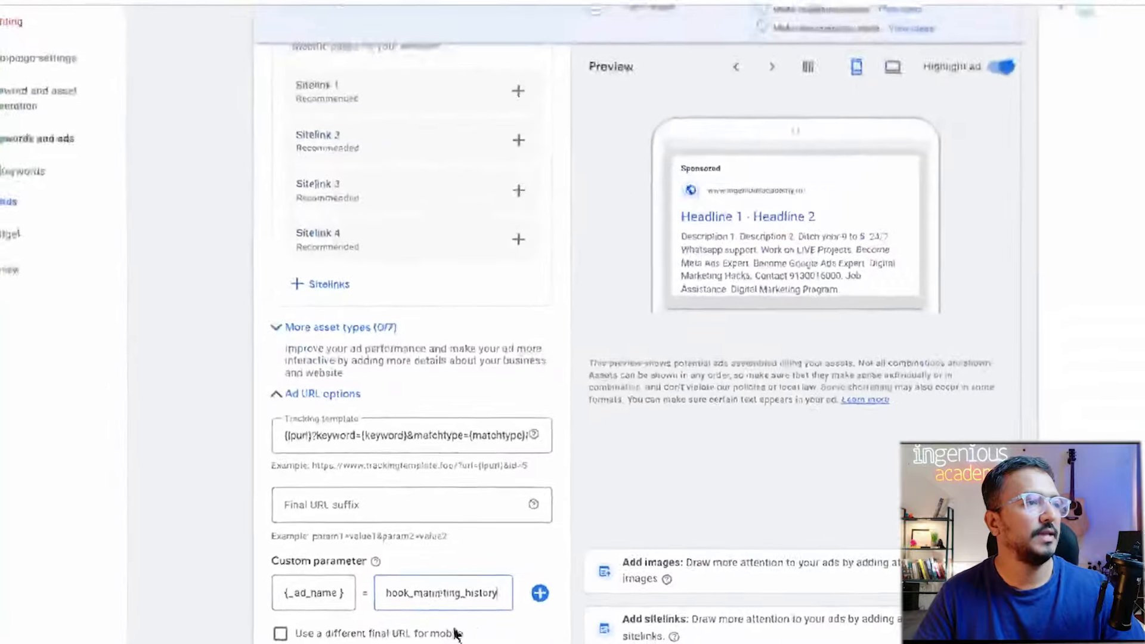
Append ad_name={_ad_name} to the end of the tracking template and switch back to the Excalidraw sketch.
{"action": "left_click", "coordinate": [481, 457]}
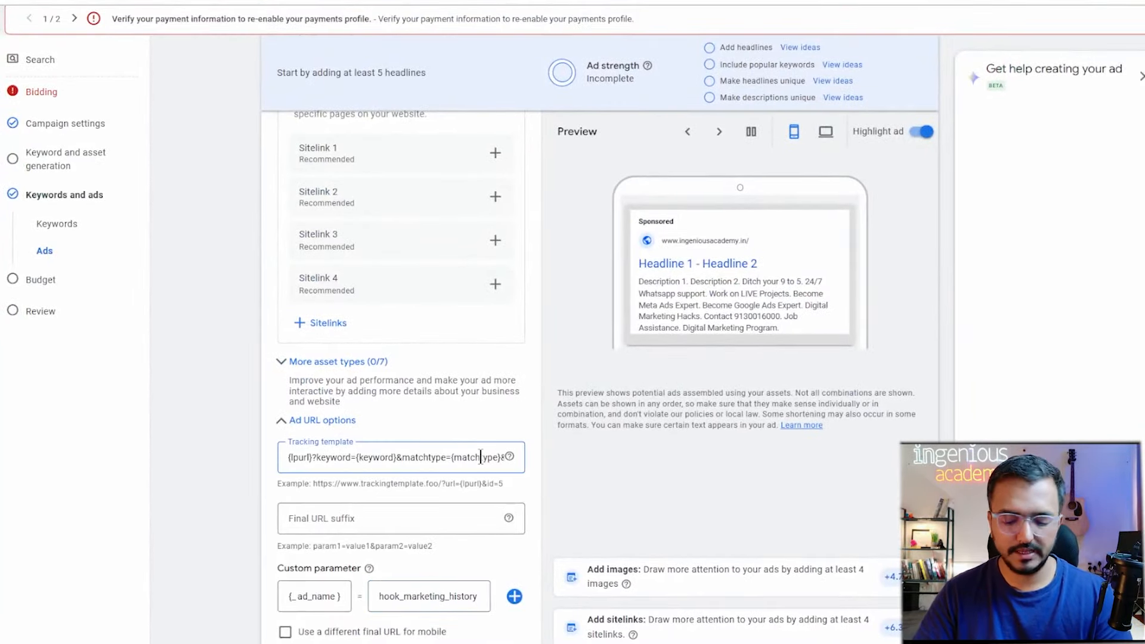
{"action": "key", "text": "Right"}
{"action": "key", "text": "Right"}
{"action": "key", "text": "Right"}
{"action": "key", "text": "Right"}
{"action": "key", "text": "Right"}
{"action": "key", "text": "Right"}
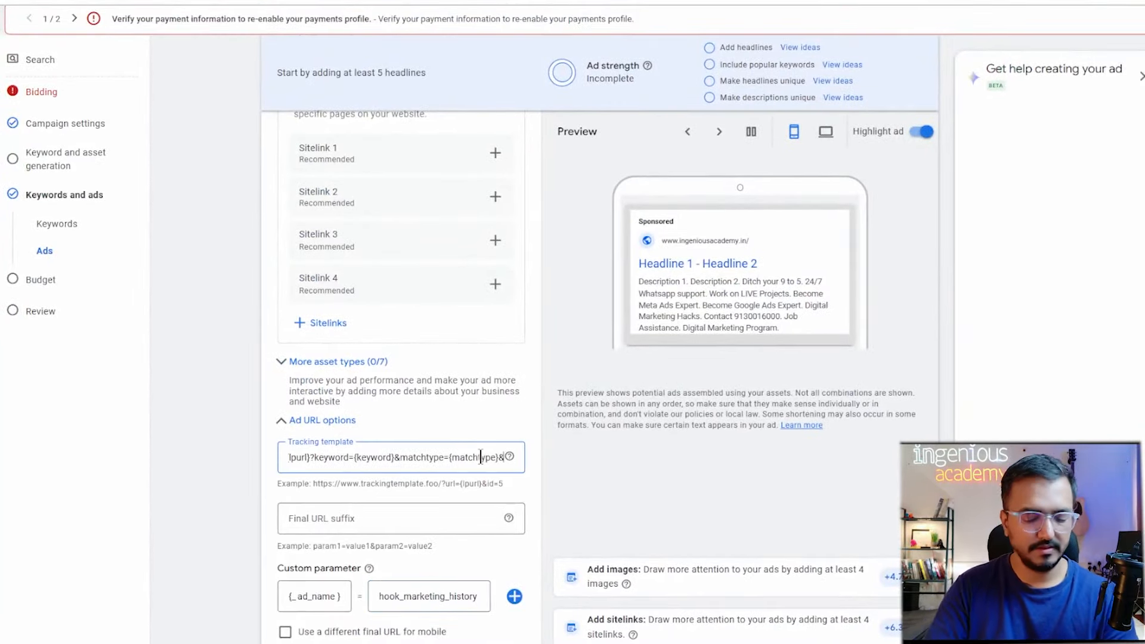
{"action": "type", "text": "ad"}
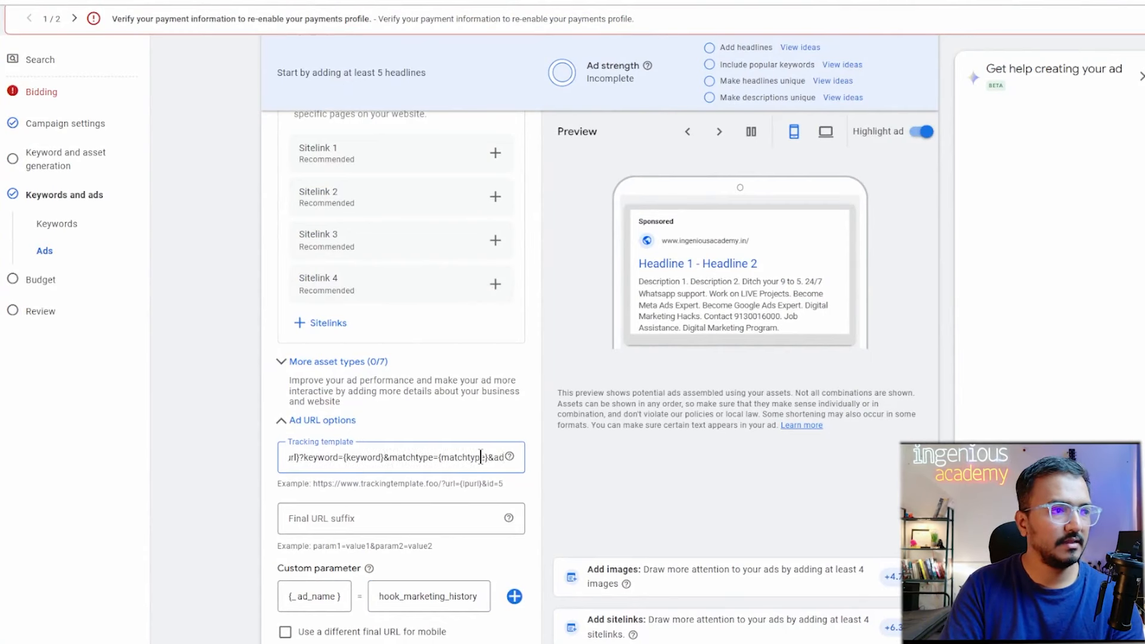
{"action": "type", "text": "_"}
{"action": "type", "text": "name="}
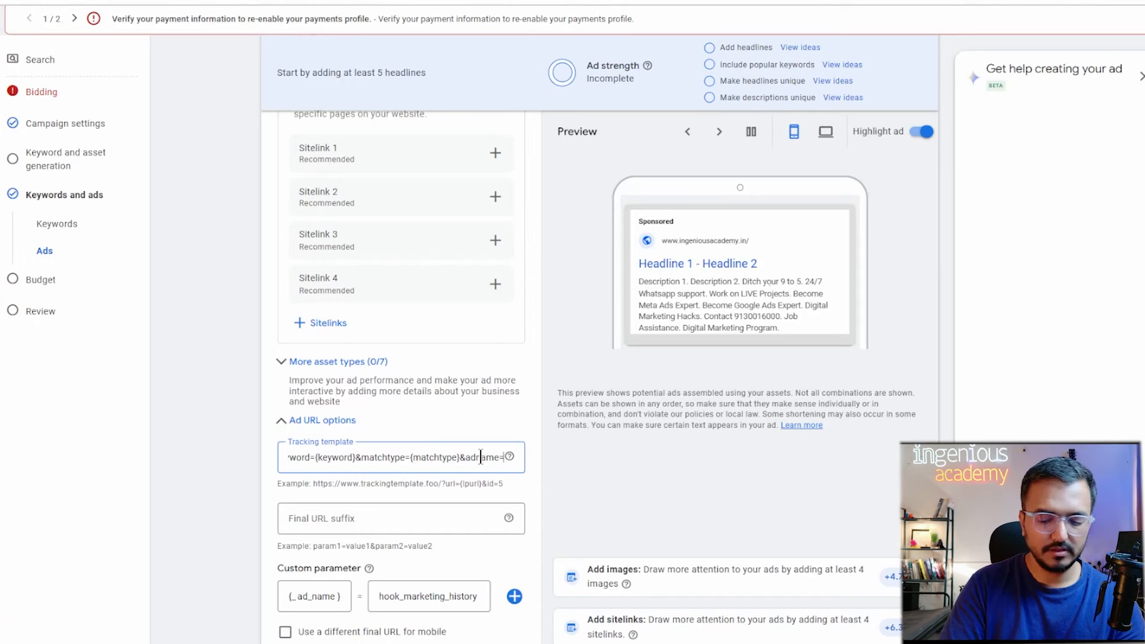
{"action": "type", "text": "{_"}
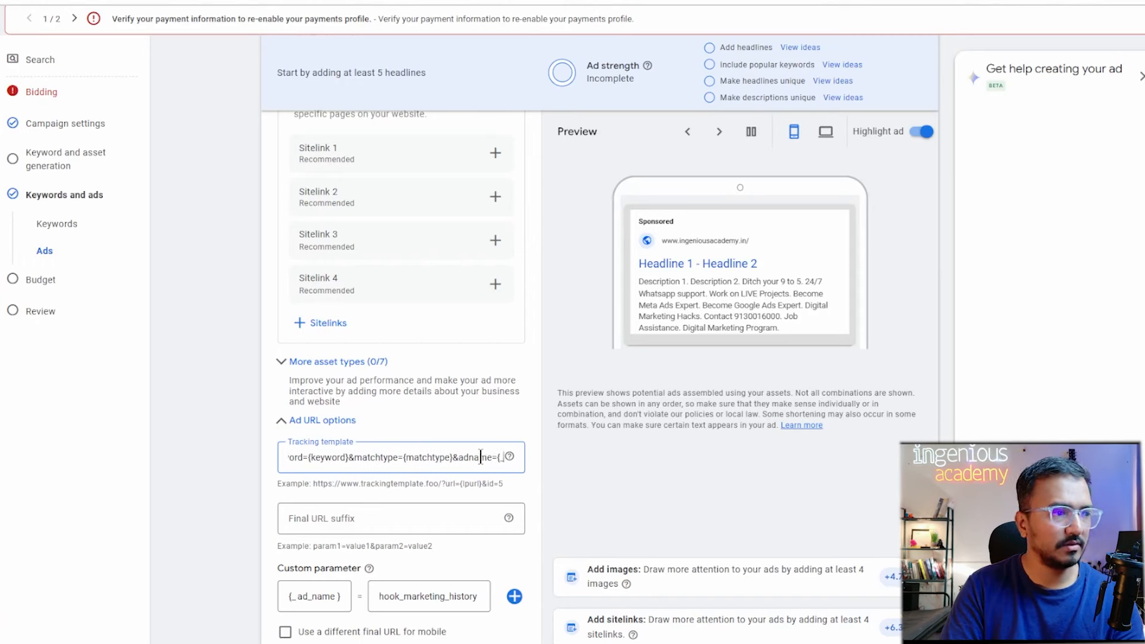
{"action": "type", "text": "ad_name"}
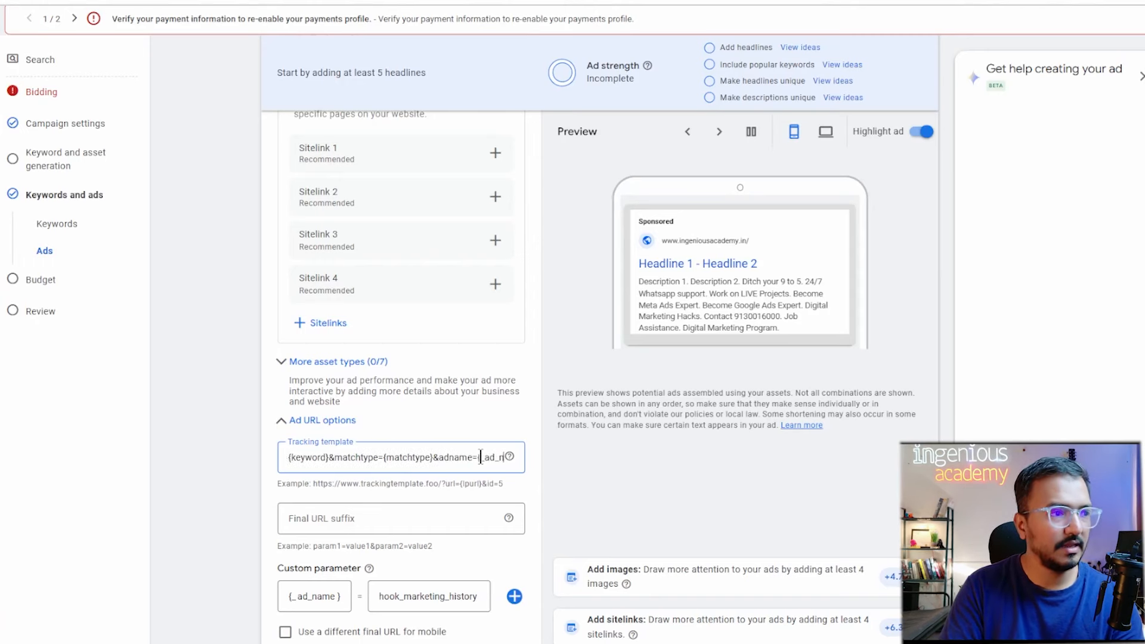
{"action": "type", "text": "}"}
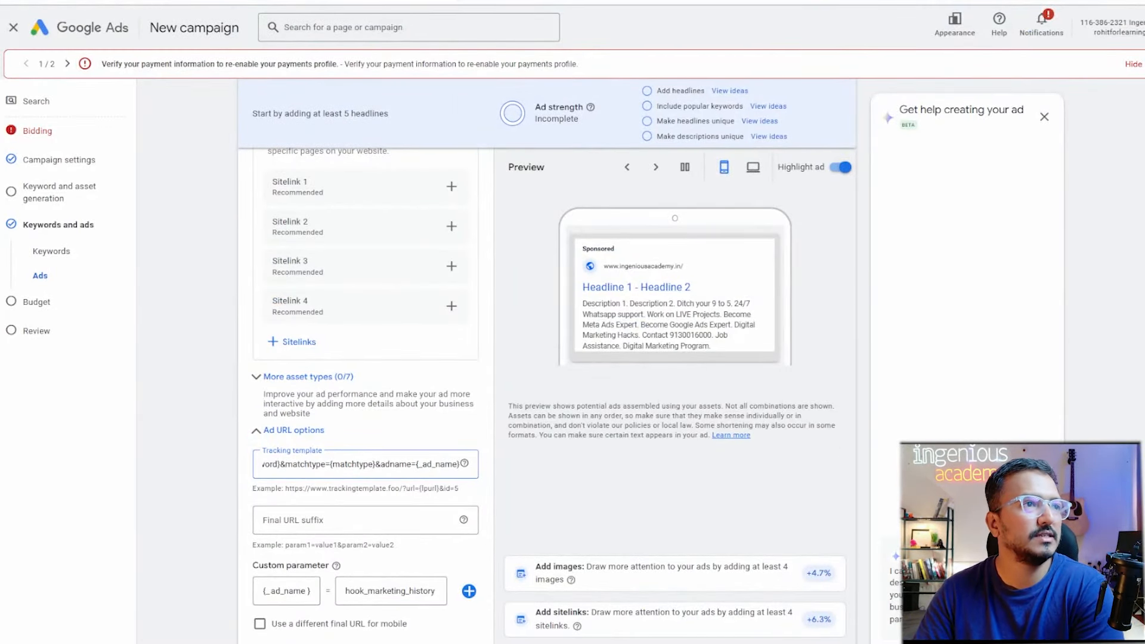
{"action": "key", "text": "ctrl+Tab"}
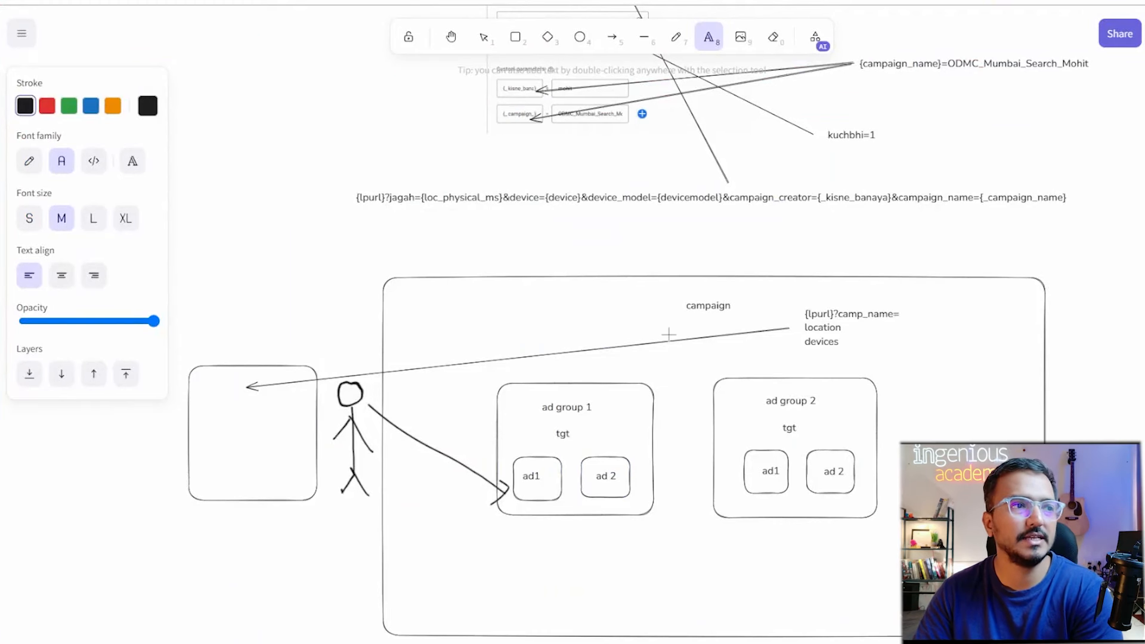
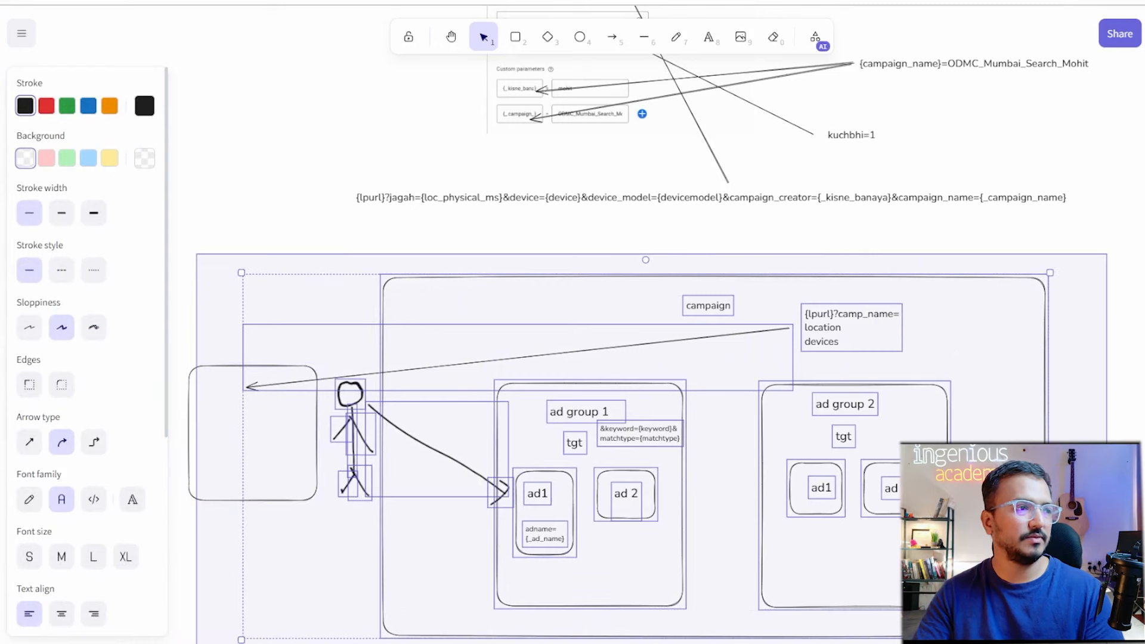
Marquee-select the whole Excalidraw campaign diagram and bring up its context menu.
{"action": "left_click", "coordinate": [1086, 451]}
{"action": "scroll", "coordinate": [1086, 451], "scroll_direction": "down", "scroll_amount": 2}
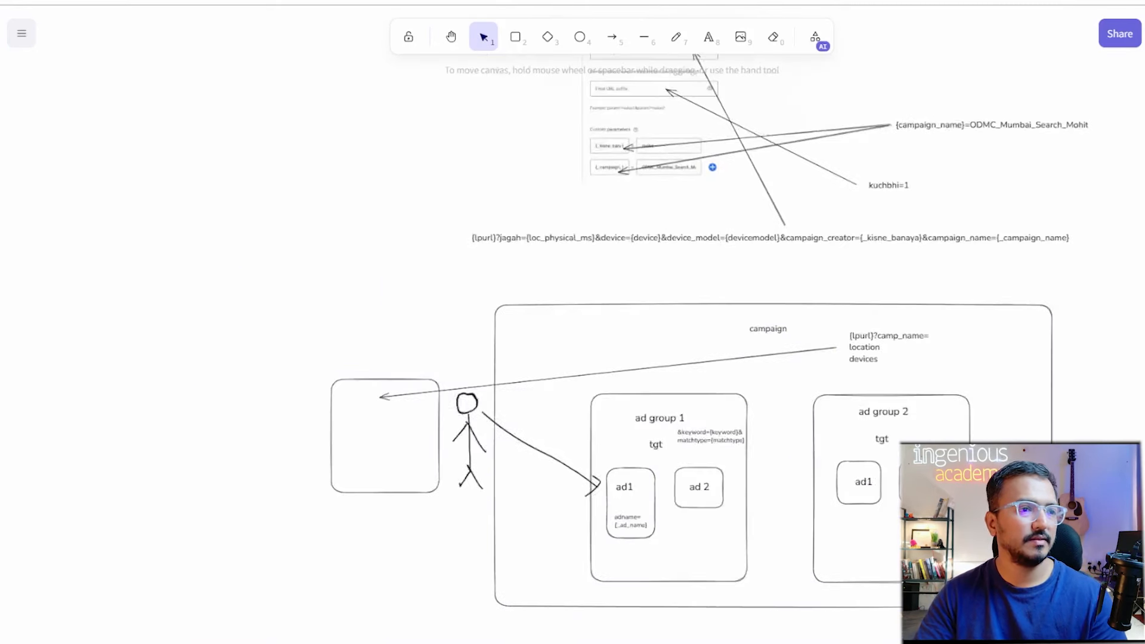
{"action": "left_click_drag", "start_coordinate": [1113, 269], "coordinate": [350, 624]}
{"action": "right_click", "coordinate": [640, 508]}
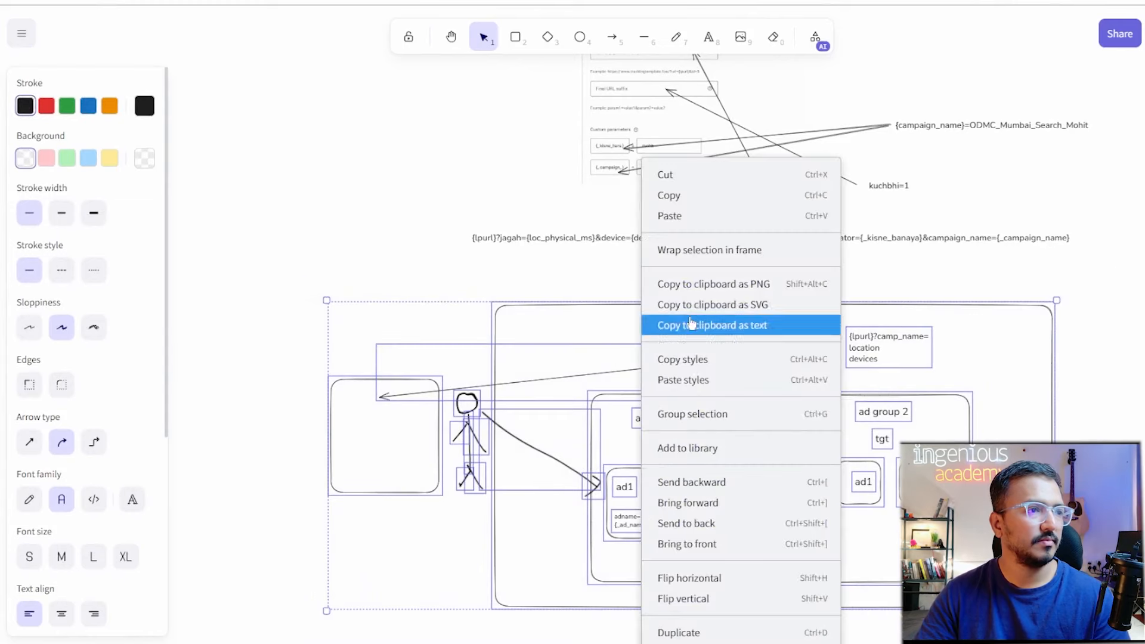
Copy the diagram as a PNG and paste it into the URL Tracking Parameters document.
{"action": "left_click", "coordinate": [722, 285]}
{"action": "key", "text": "alt+Tab"}
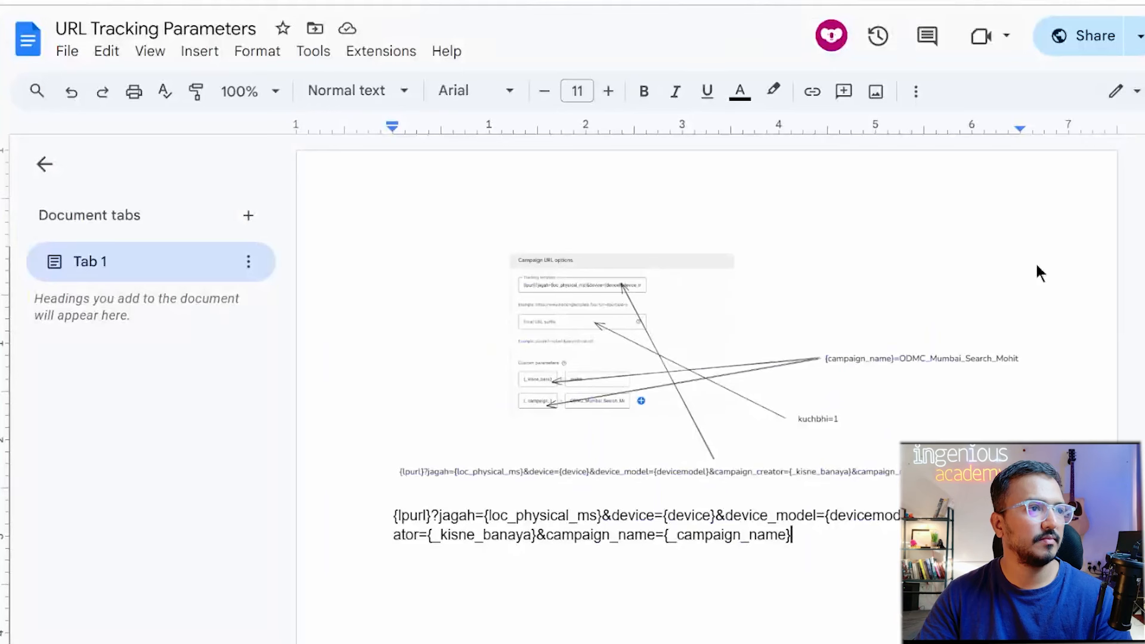
{"action": "key", "text": "Return"}
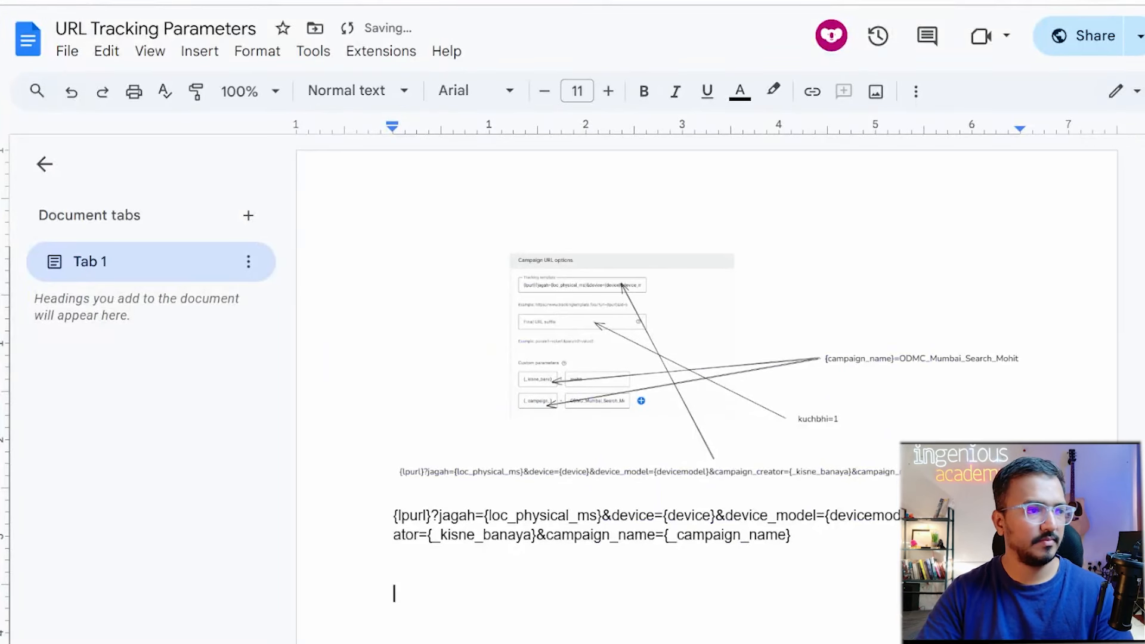
{"action": "key", "text": "ctrl+v"}
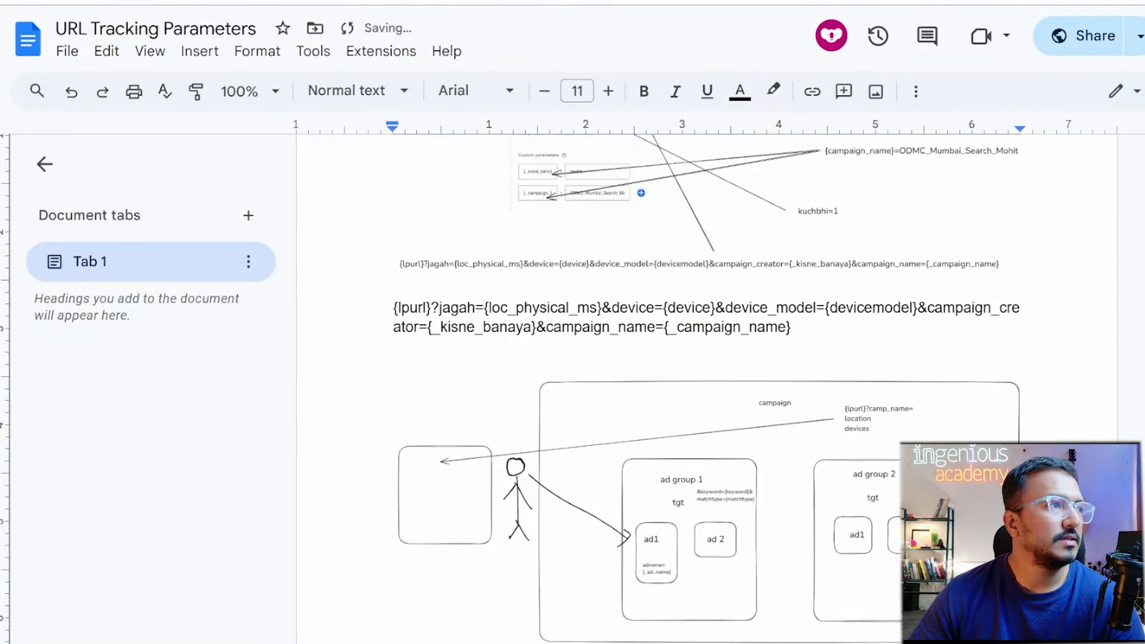
Copy the ad's tracking template from Google Ads and paste it below the diagram.
{"action": "key", "text": "ctrl+Tab"}
{"action": "triple_click", "coordinate": [387, 476]}
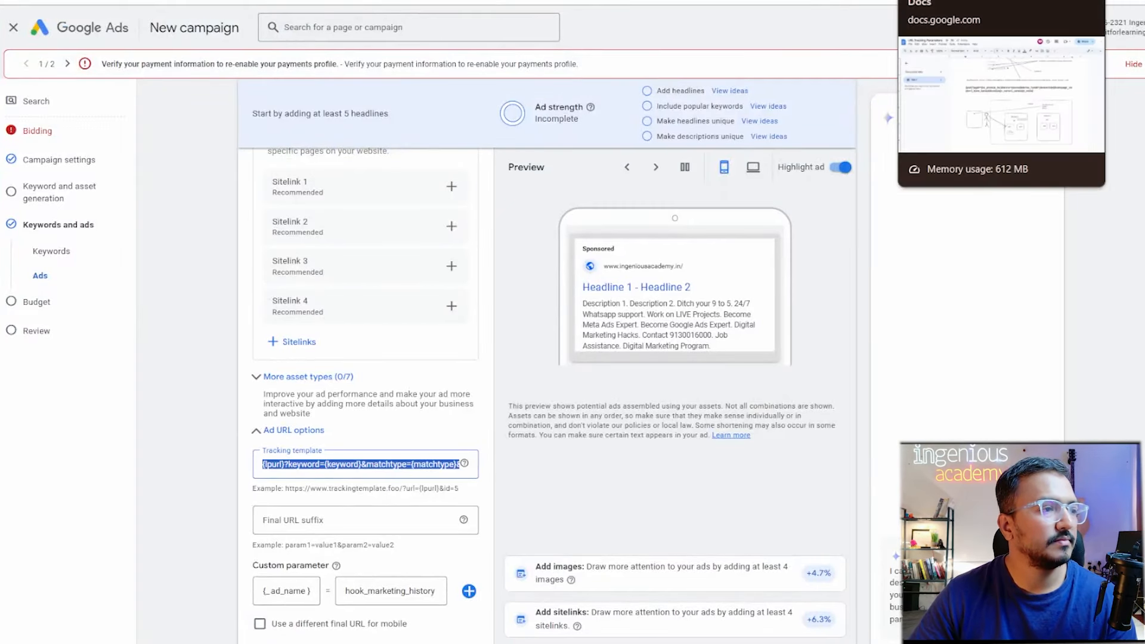
{"action": "left_click", "coordinate": [953, 2]}
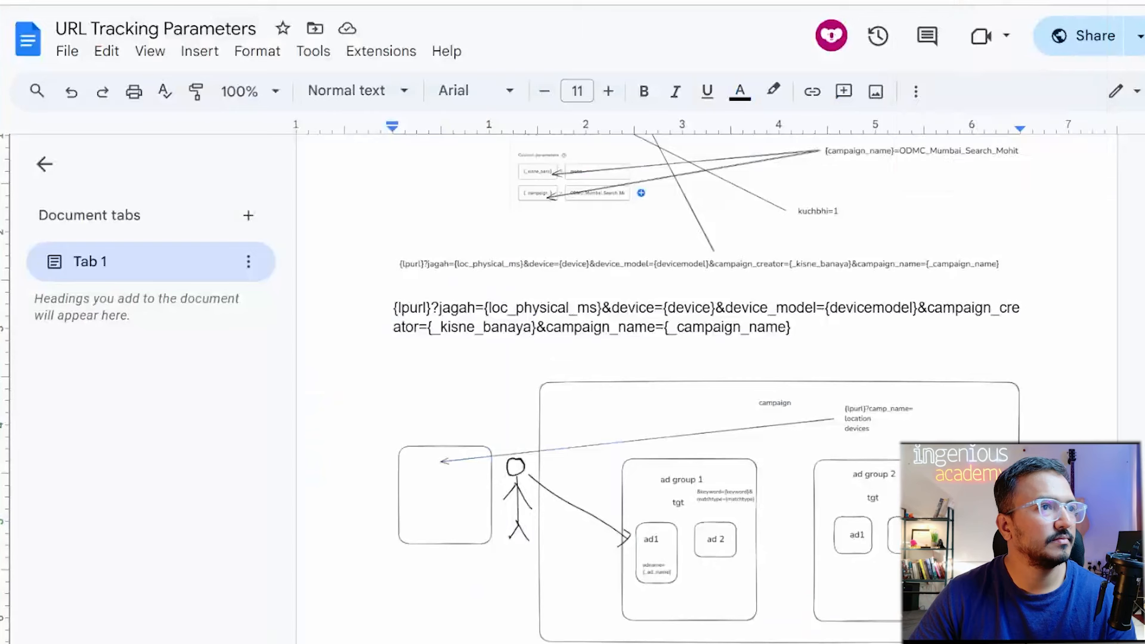
{"action": "scroll", "coordinate": [697, 629], "scroll_direction": "down", "scroll_amount": 3}
{"action": "key", "text": "Return"}
{"action": "key", "text": "Return"}
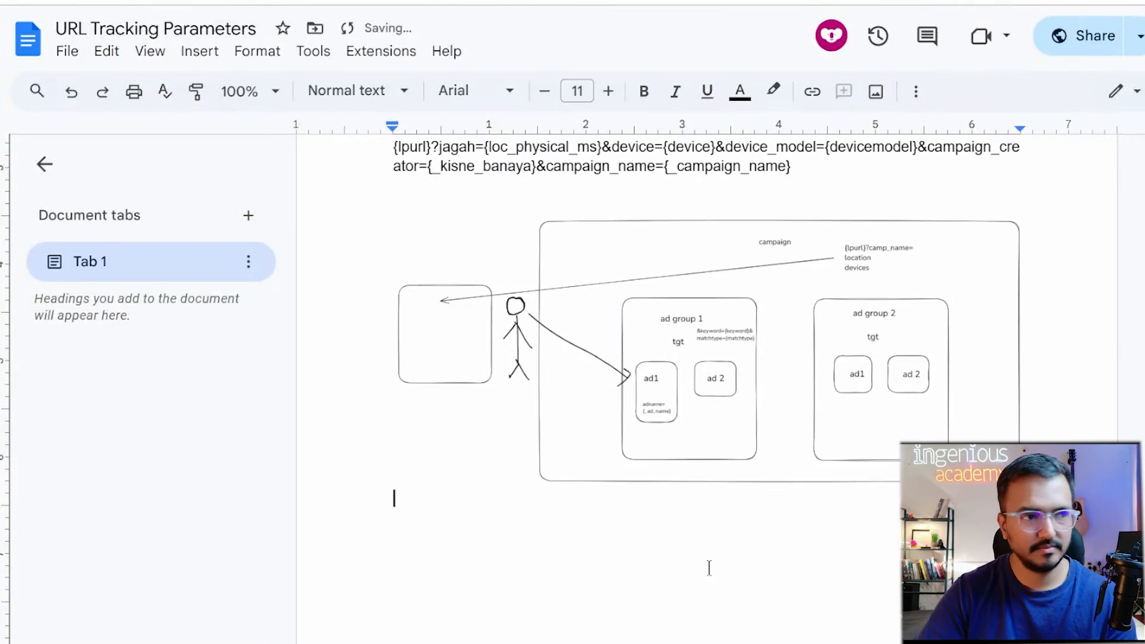
{"action": "key", "text": "ctrl+v"}
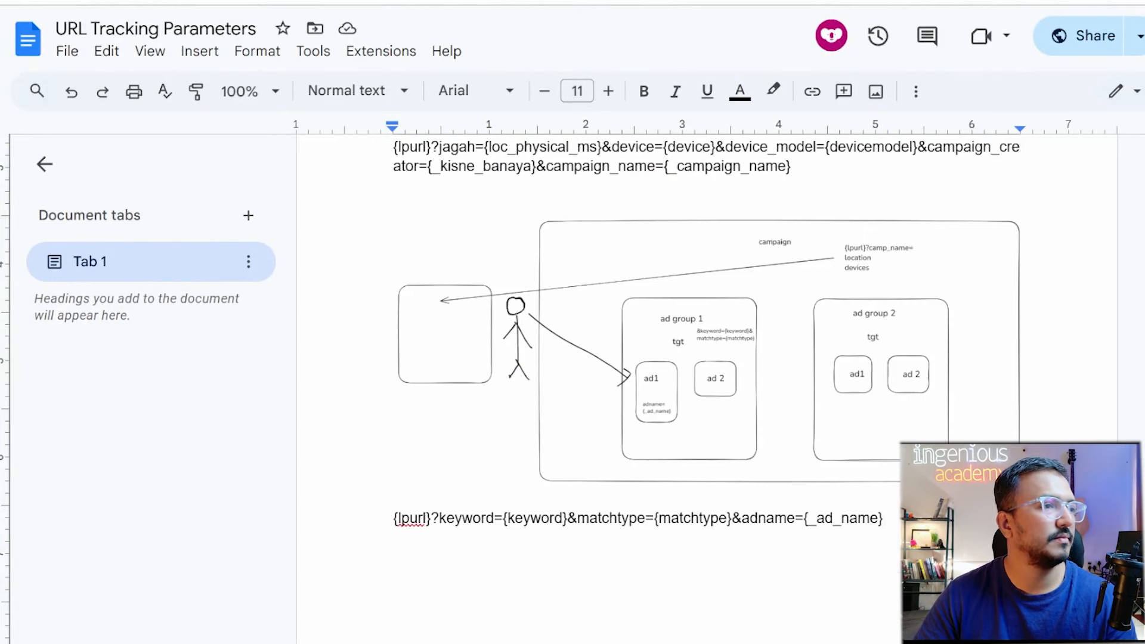
{"action": "scroll", "coordinate": [642, 528], "scroll_direction": "up", "scroll_amount": 6}
{"action": "scroll", "coordinate": [642, 528], "scroll_direction": "down", "scroll_amount": 4}
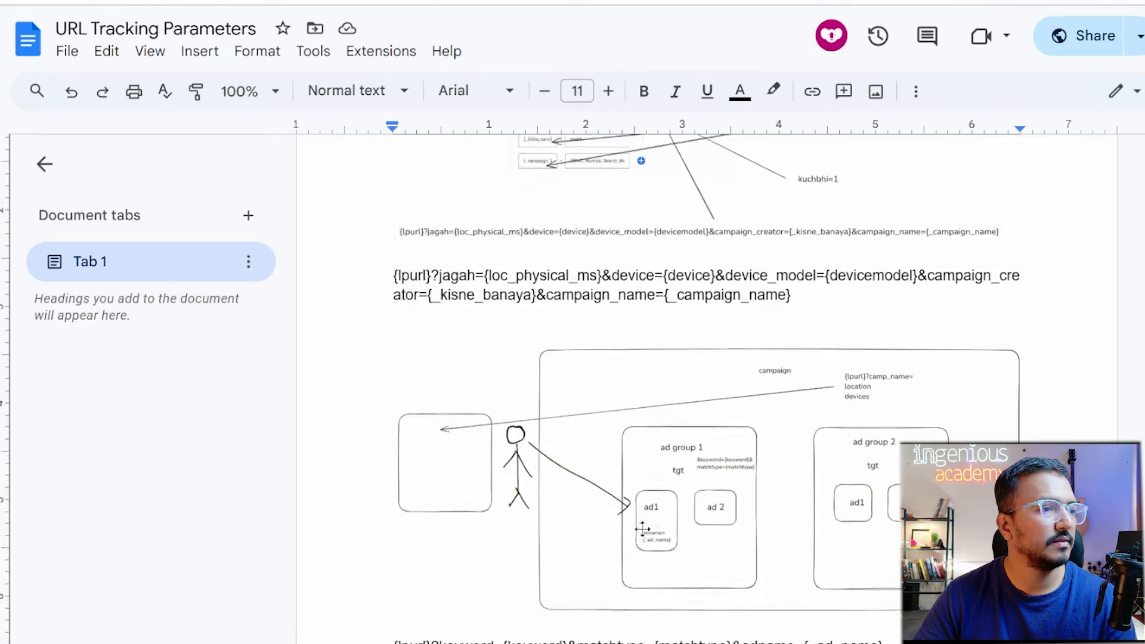
Take a screen capture of the ad URL options area in Google Ads.
{"action": "key", "text": "ctrl+Tab"}
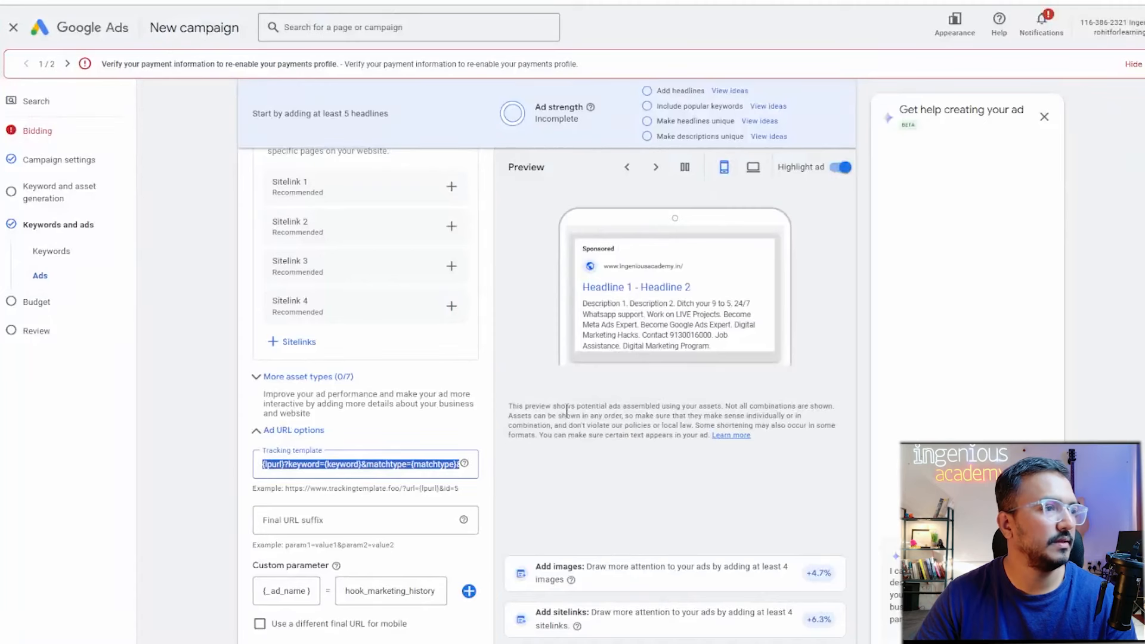
{"action": "left_click", "coordinate": [513, 495]}
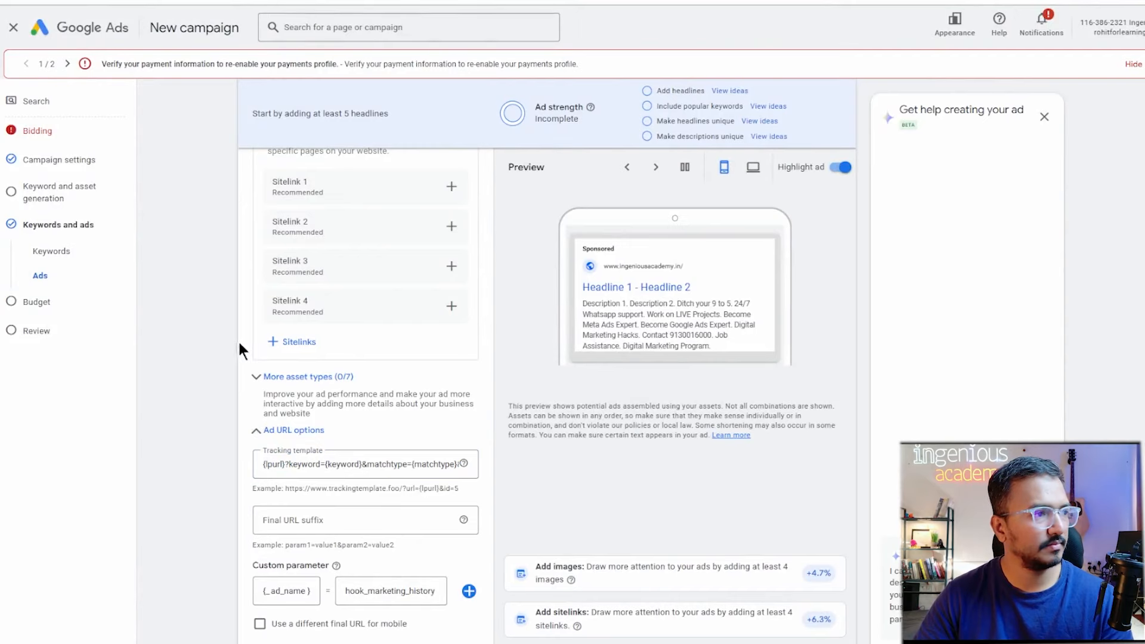
{"action": "key", "text": "super+shift+s"}
{"action": "left_click_drag", "start_coordinate": [234, 340], "coordinate": [856, 643]}
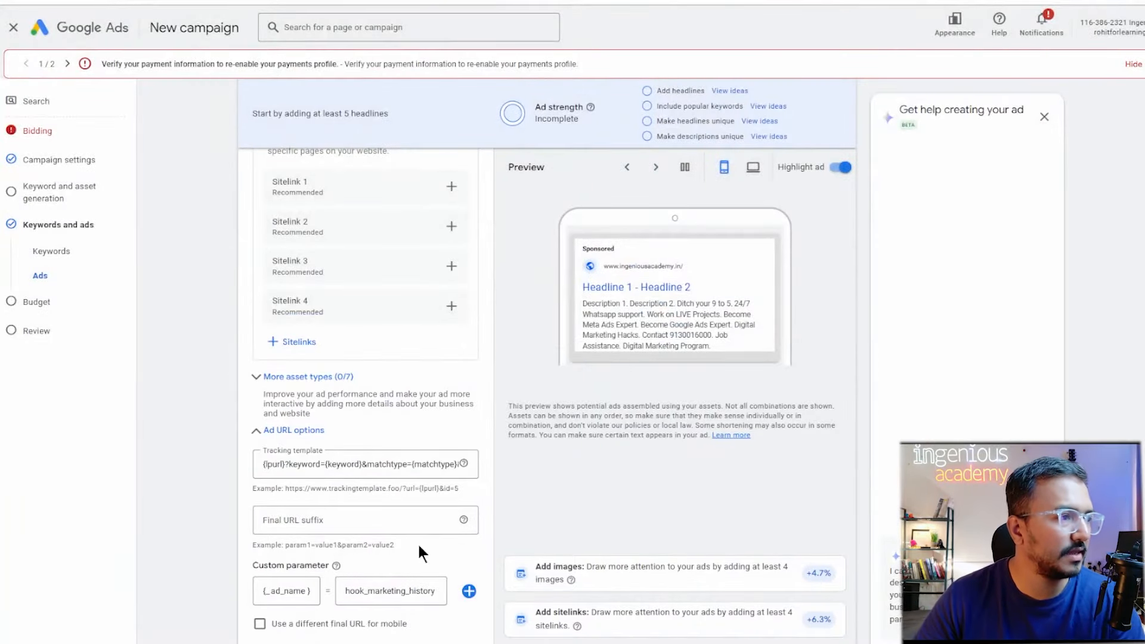
{"action": "scroll", "coordinate": [419, 547], "scroll_direction": "down", "scroll_amount": 1}
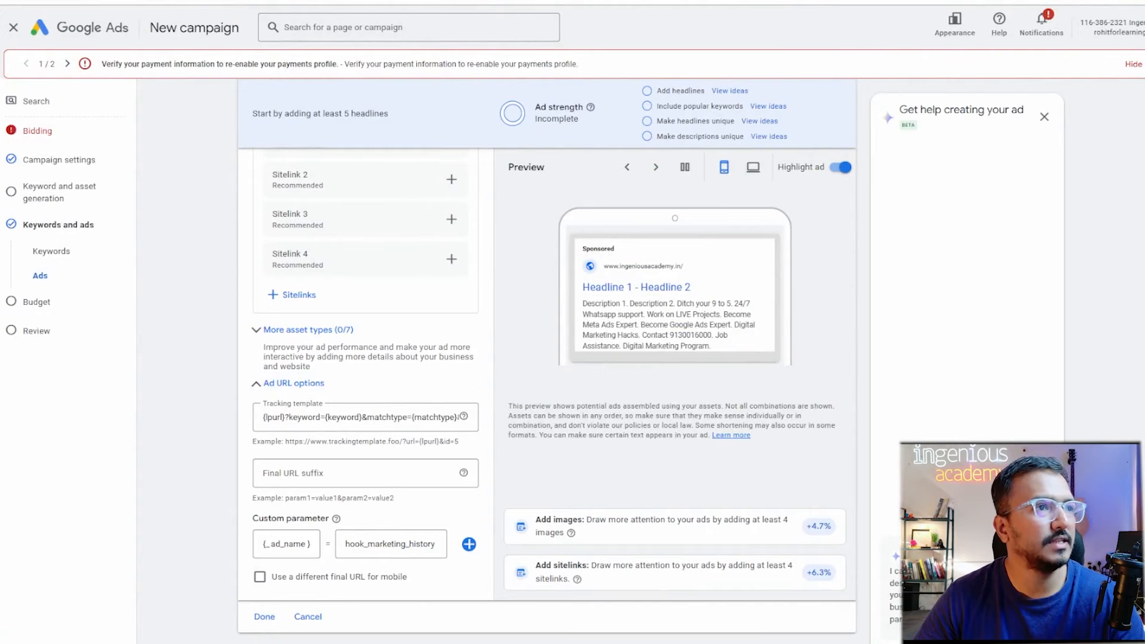
Paste the URL options screenshot into the notes, undo it, and return to Google Ads.
{"action": "left_click", "coordinate": [953, 2]}
{"action": "scroll", "coordinate": [719, 581], "scroll_direction": "down", "scroll_amount": 3}
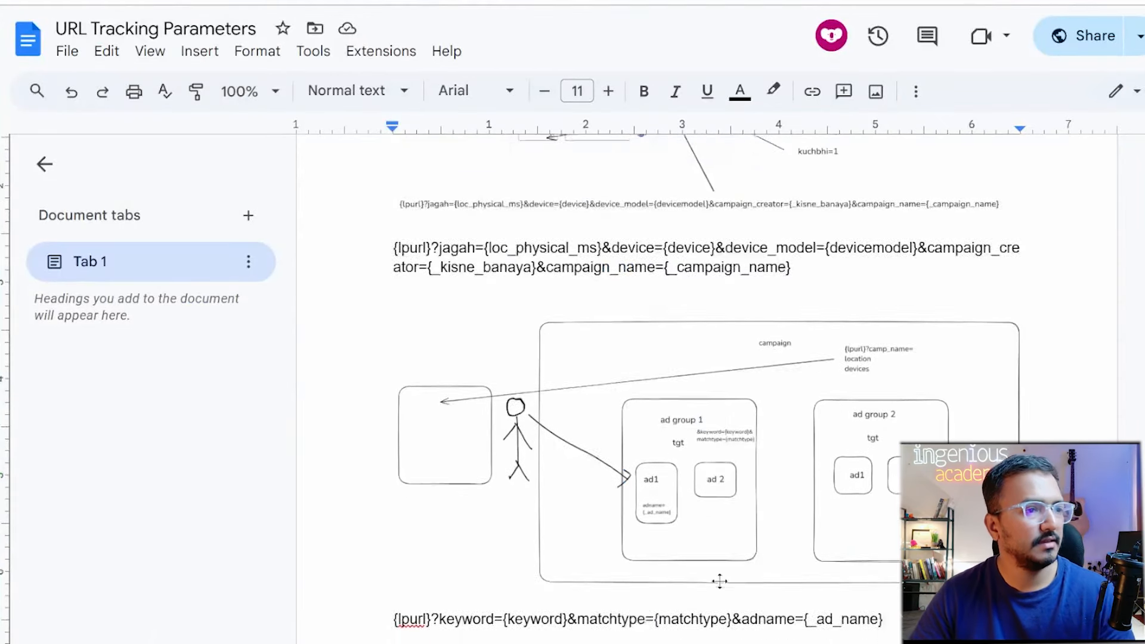
{"action": "key", "text": "Return"}
{"action": "key", "text": "ctrl+v"}
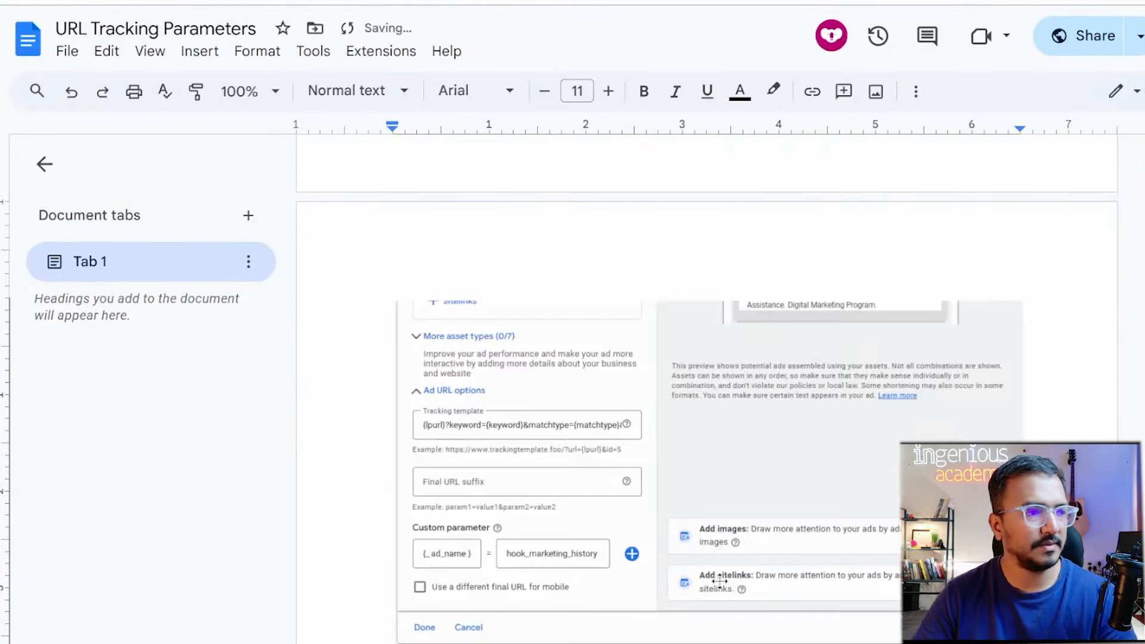
{"action": "key", "text": "ctrl+z"}
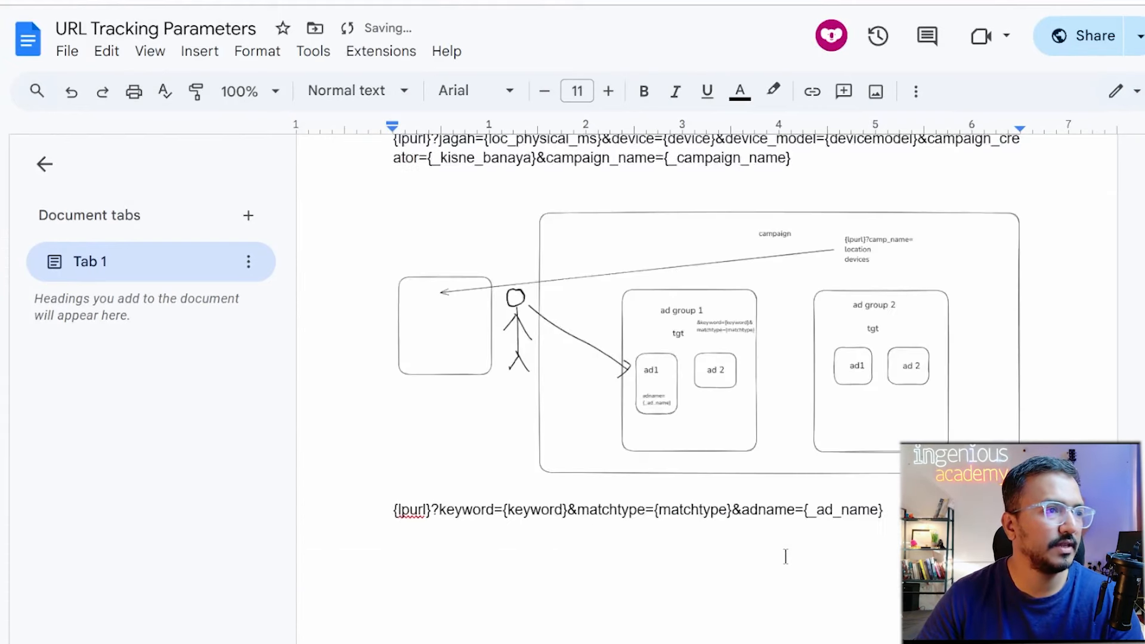
{"action": "scroll", "coordinate": [785, 555], "scroll_direction": "up", "scroll_amount": 6}
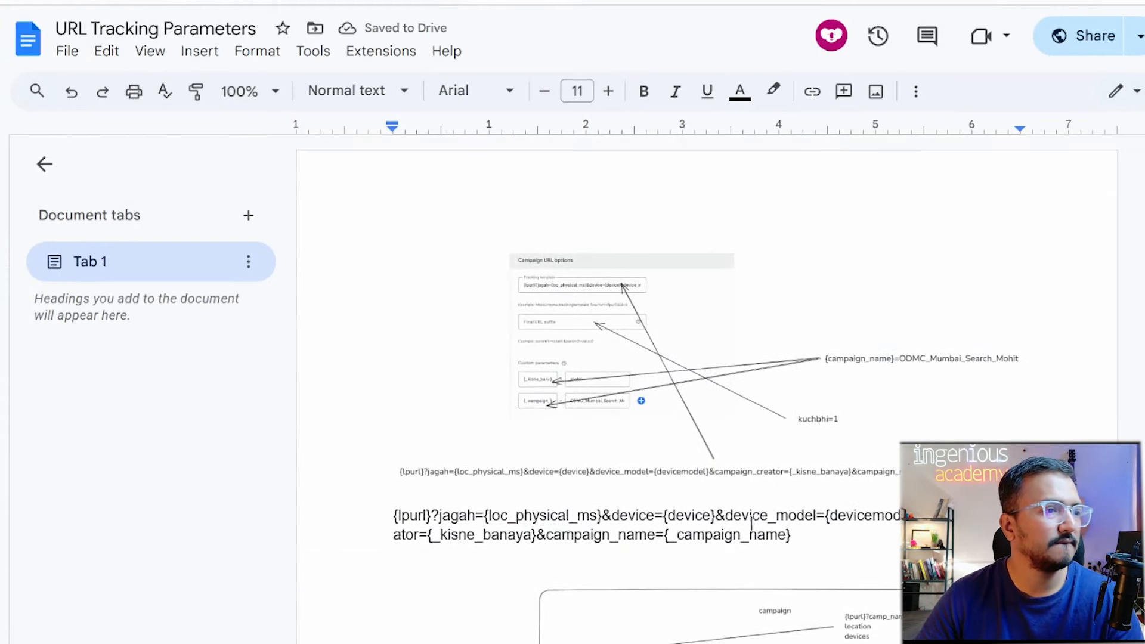
{"action": "left_click", "coordinate": [163, 2]}
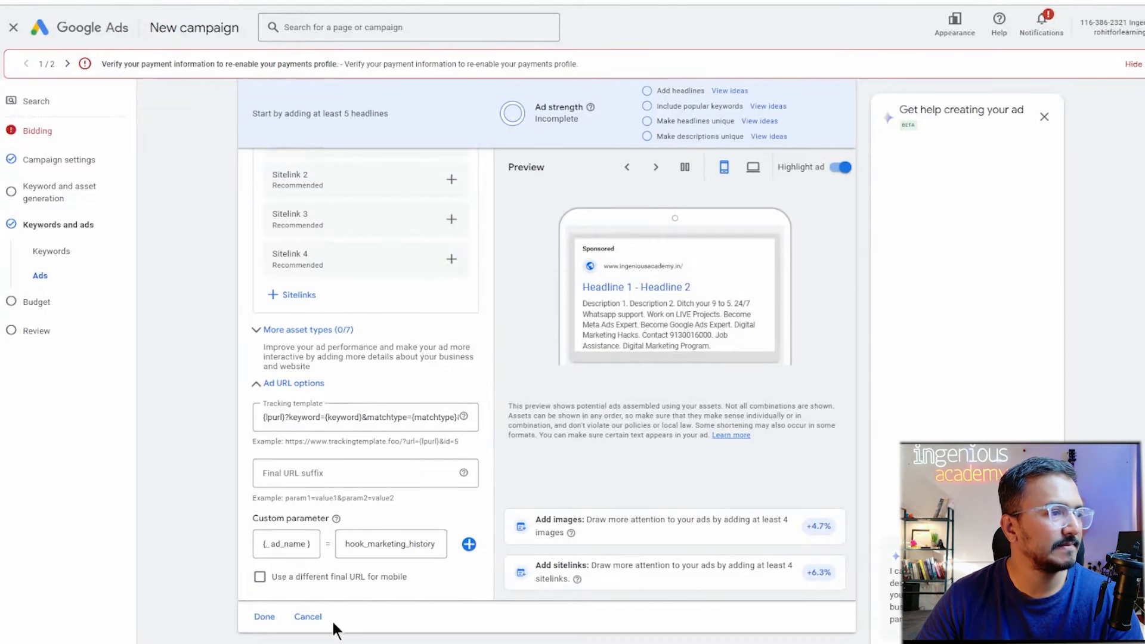
Cancel the ad edit and discard the unfinished new campaign draft.
{"action": "left_click", "coordinate": [307, 616]}
{"action": "left_click", "coordinate": [14, 27]}
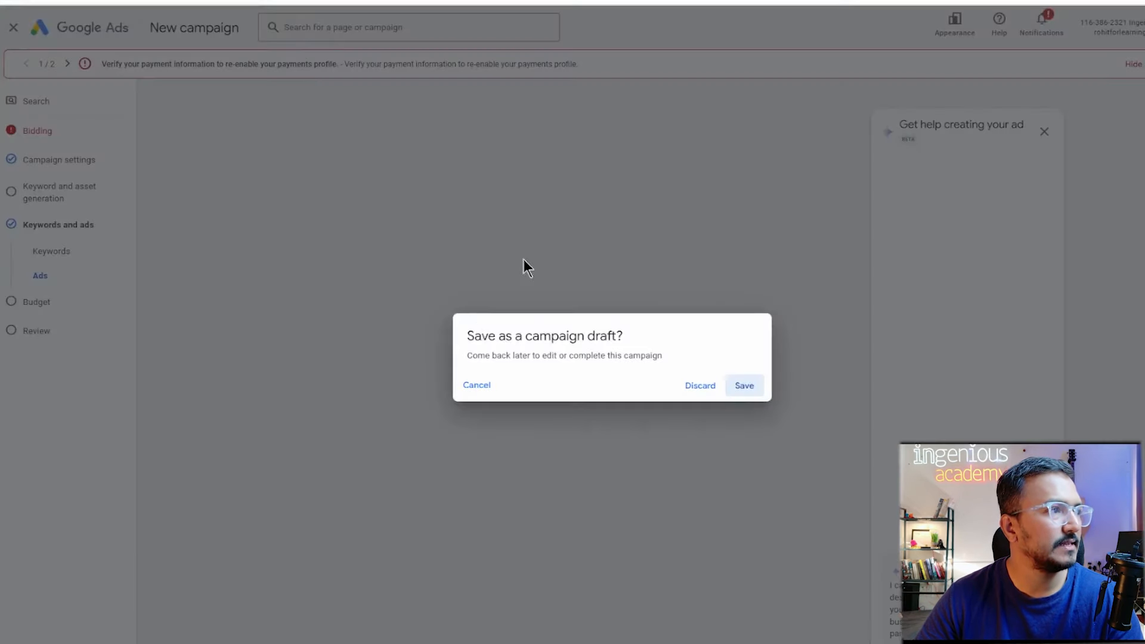
{"action": "left_click", "coordinate": [699, 386]}
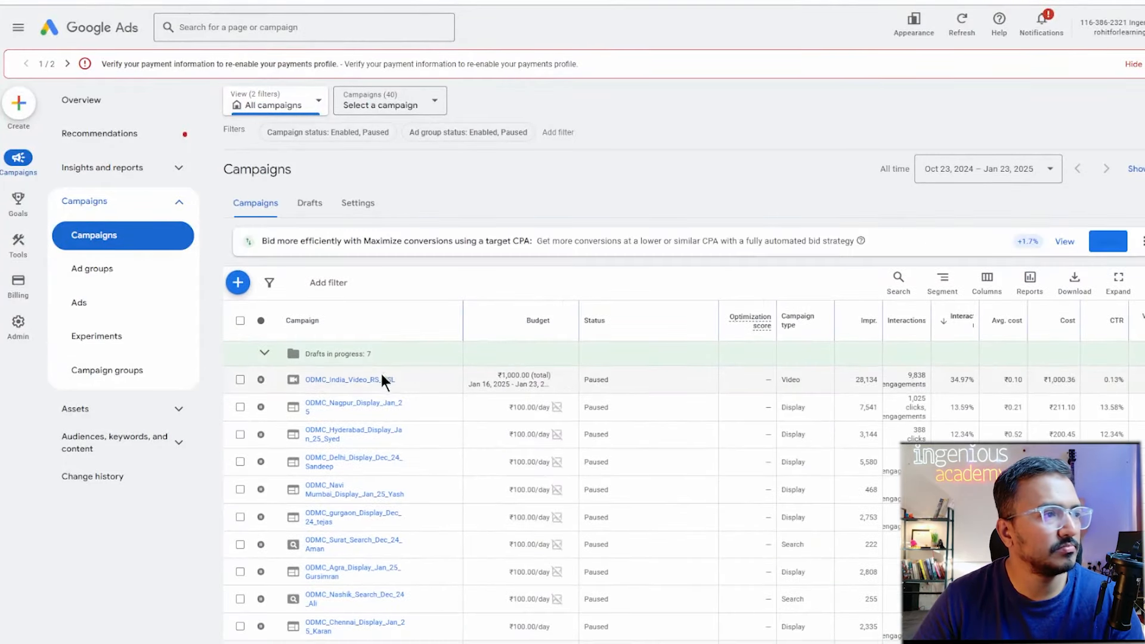
Edit the VSL ad in ODMC_India_Video_RS_VSL's Website VSL Jan 25 ad group.
{"action": "left_click", "coordinate": [382, 381]}
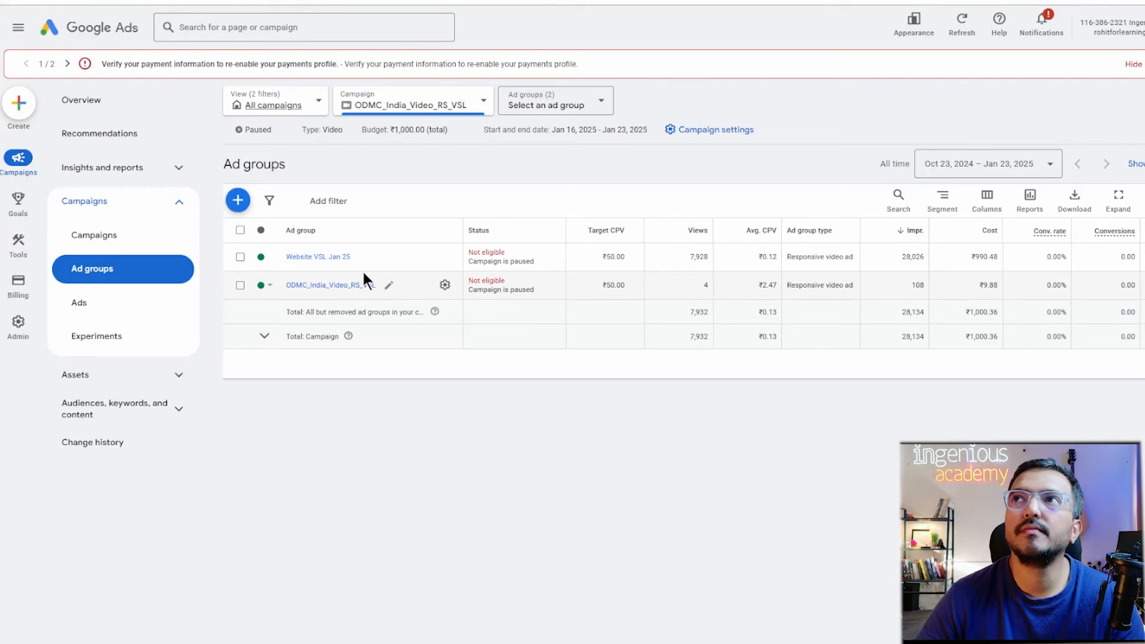
{"action": "left_click", "coordinate": [331, 259]}
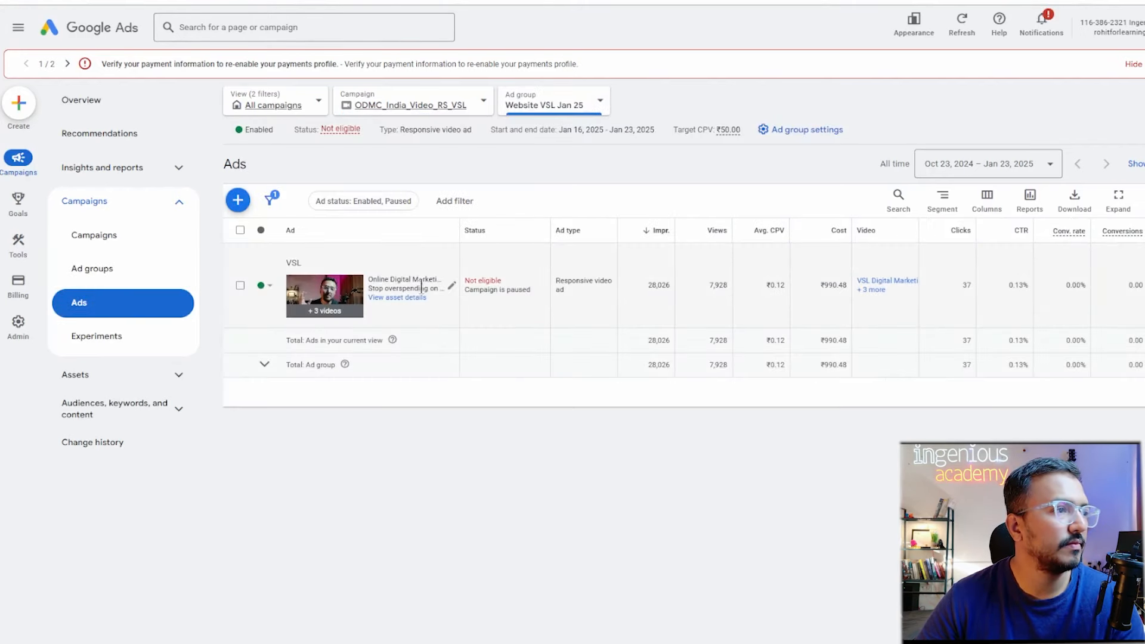
{"action": "left_click", "coordinate": [451, 286]}
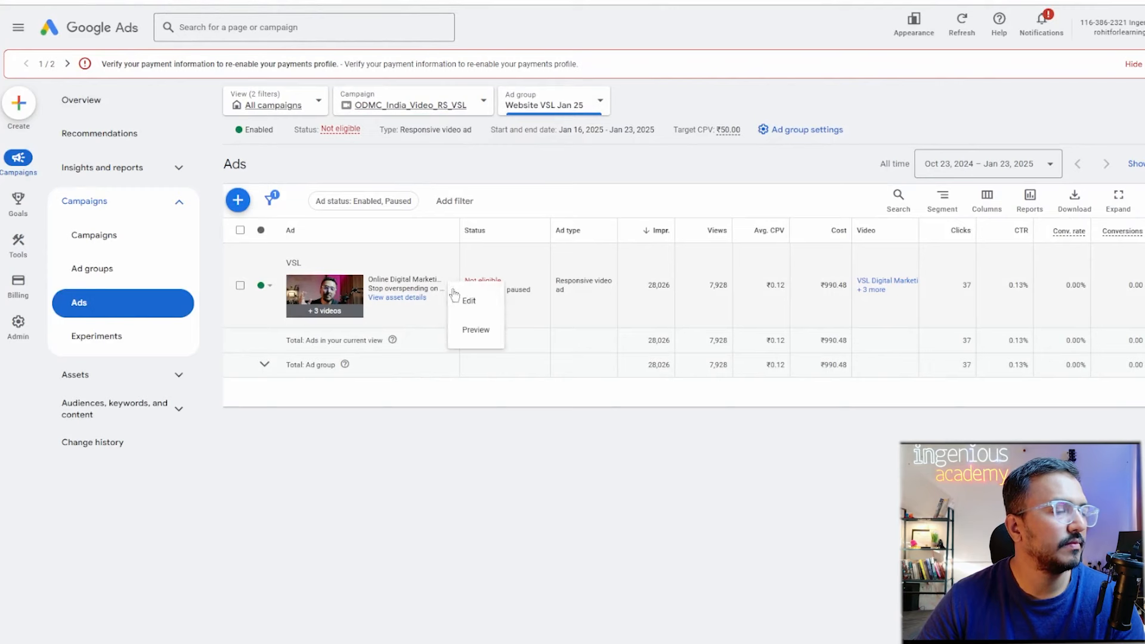
{"action": "left_click", "coordinate": [466, 299]}
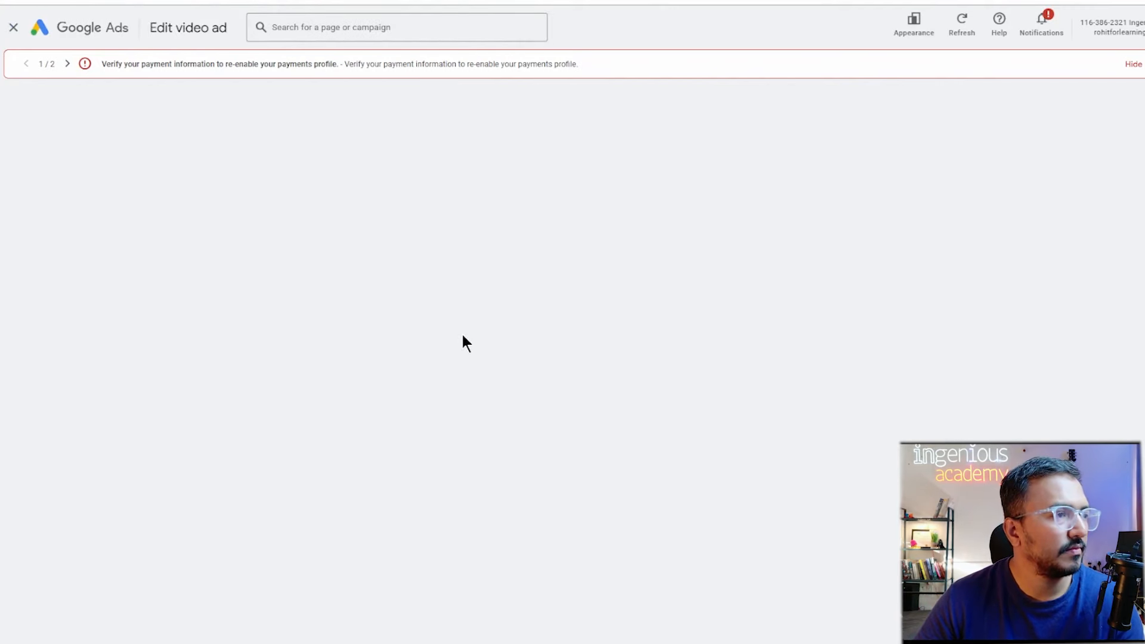
Paste the {lpurl} keyword/matchtype/adname template from clipboard history into the Tracking template field.
{"action": "scroll", "coordinate": [457, 345], "scroll_direction": "down", "scroll_amount": 6}
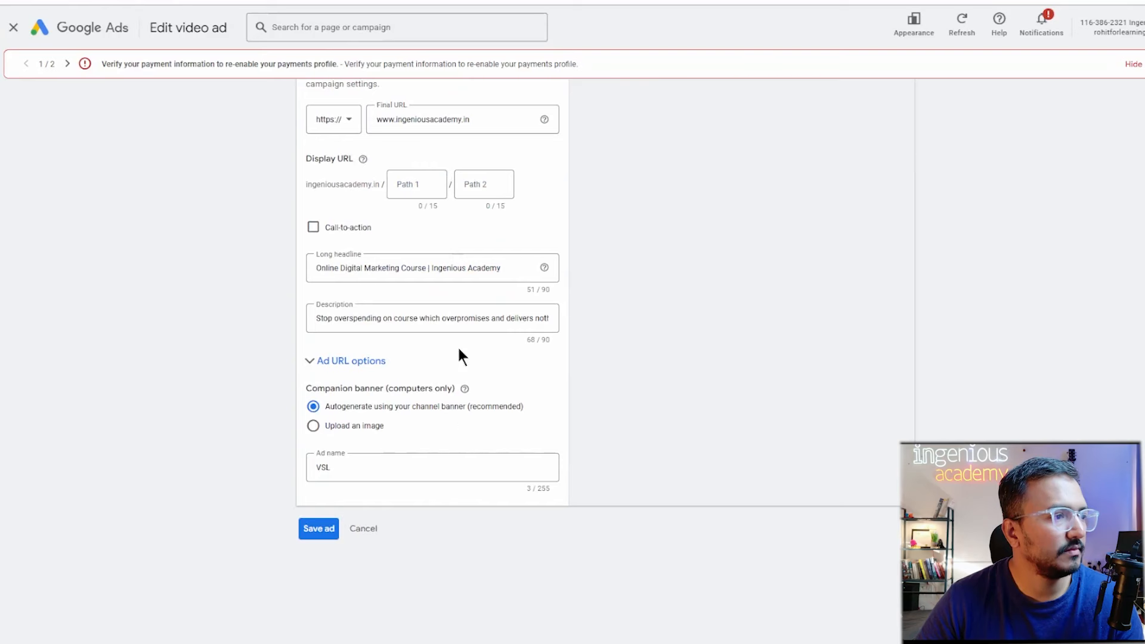
{"action": "left_click", "coordinate": [348, 373]}
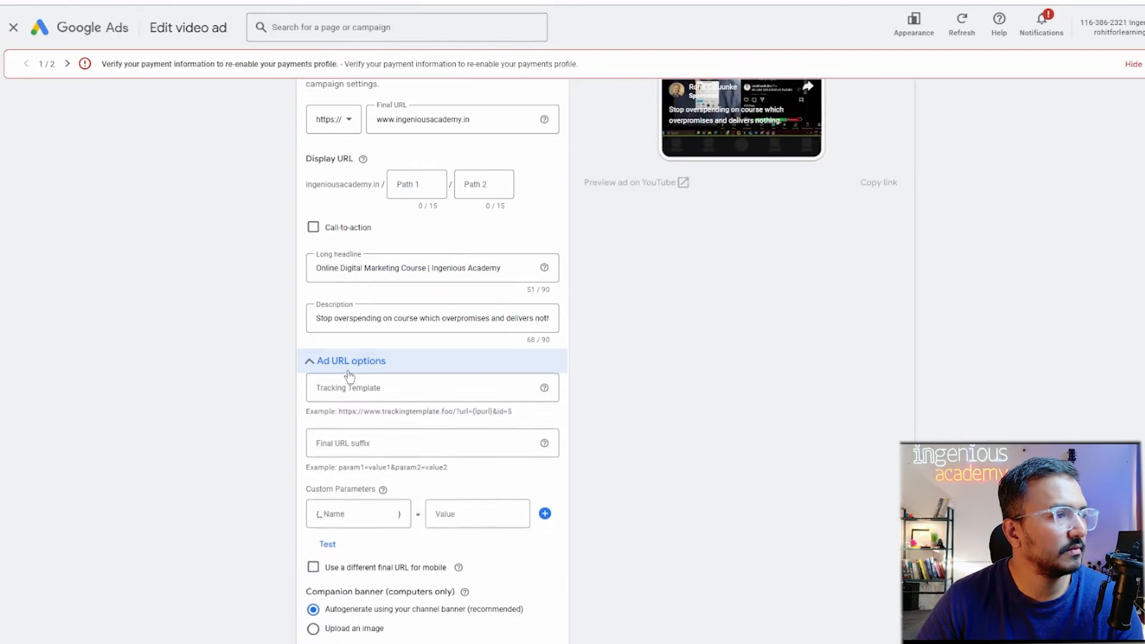
{"action": "scroll", "coordinate": [403, 595], "scroll_direction": "down", "scroll_amount": 3}
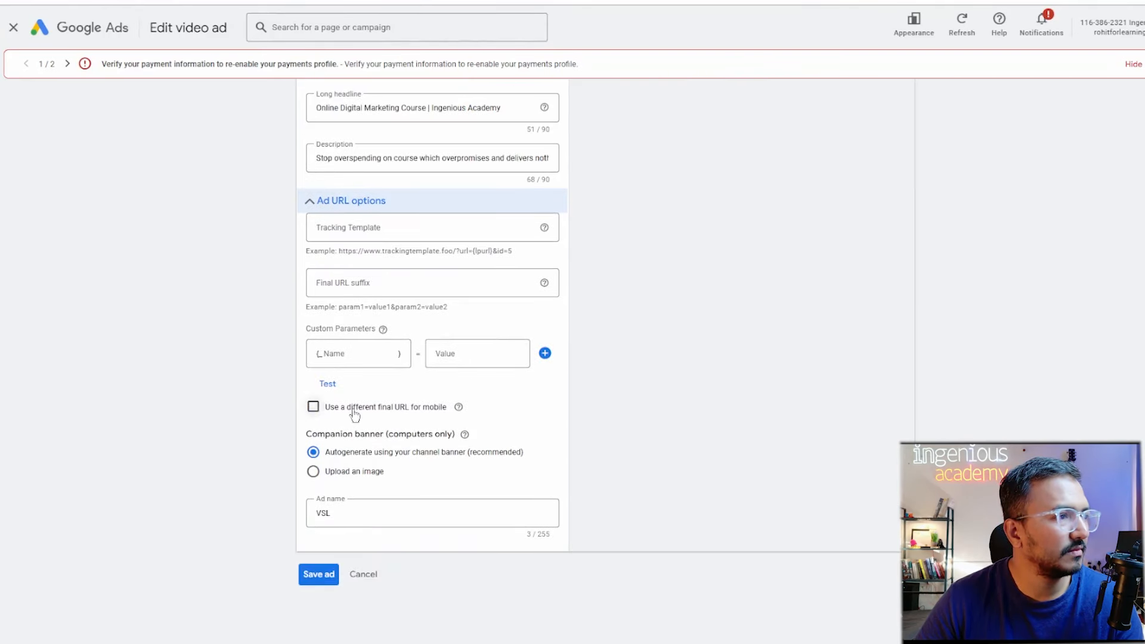
{"action": "left_click", "coordinate": [359, 232]}
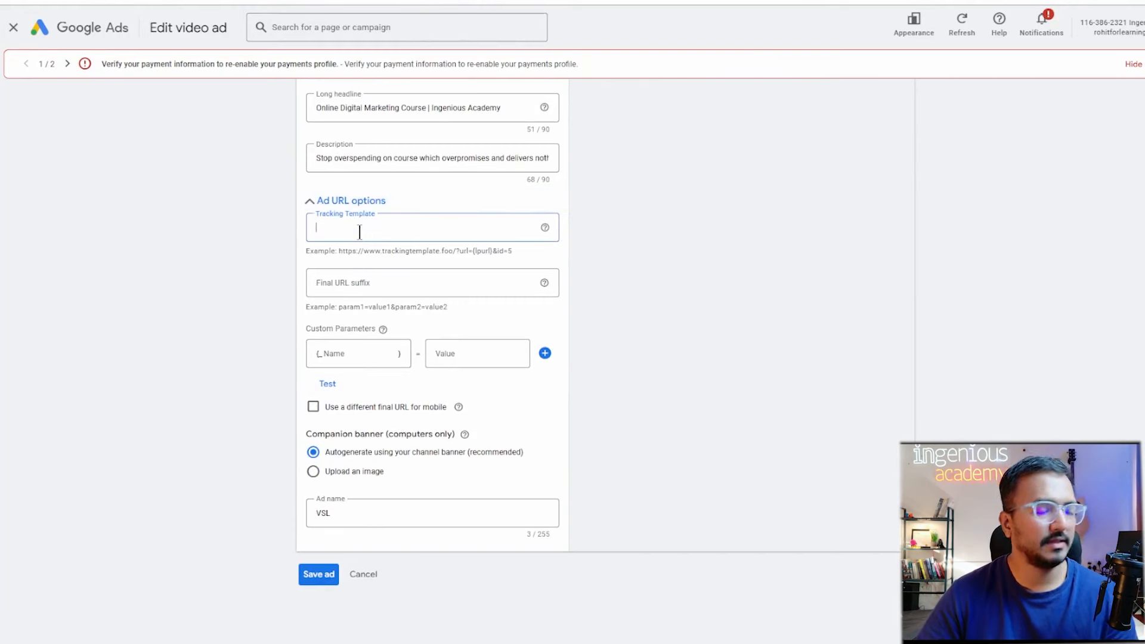
{"action": "key", "text": "super+v"}
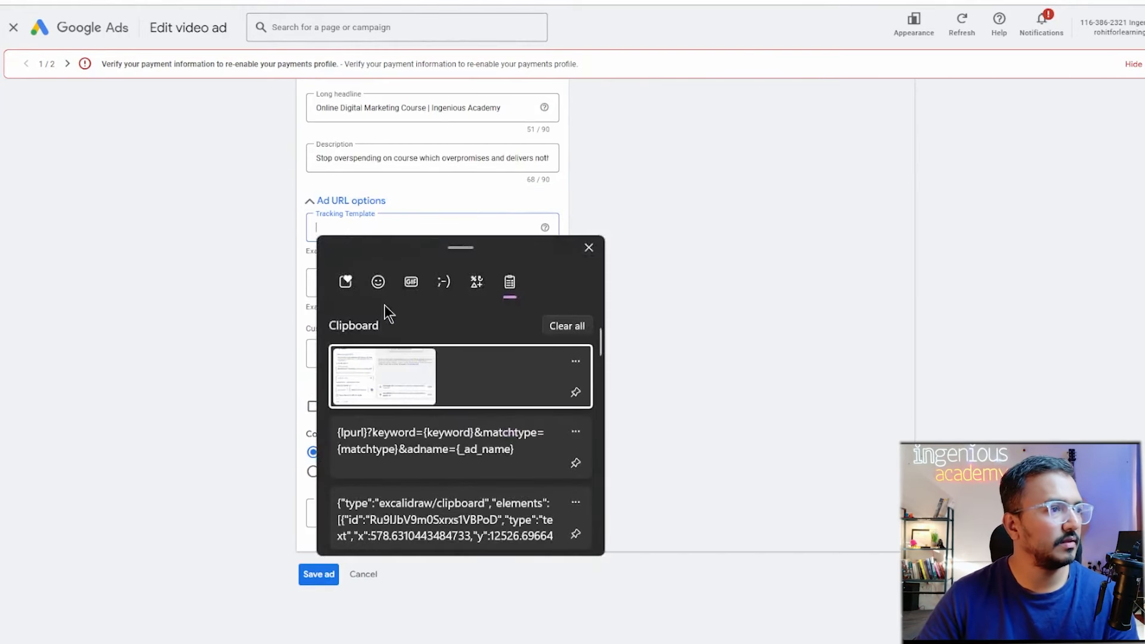
{"action": "left_click", "coordinate": [395, 445]}
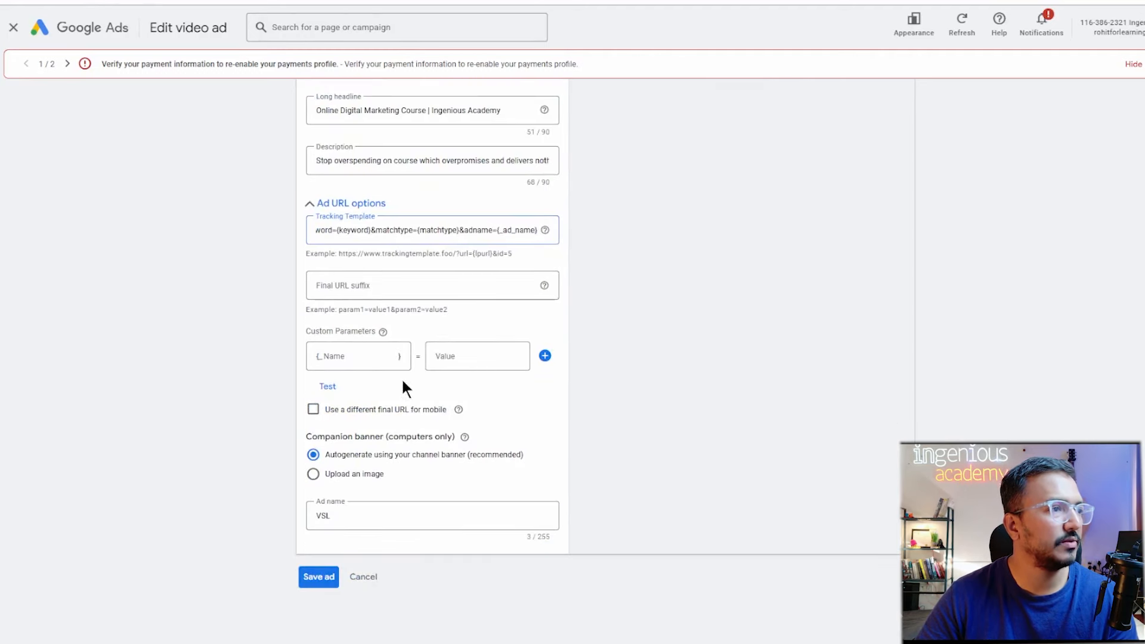
Test the tracking template, dismiss the results, and exit the video ad editor.
{"action": "left_click", "coordinate": [328, 385]}
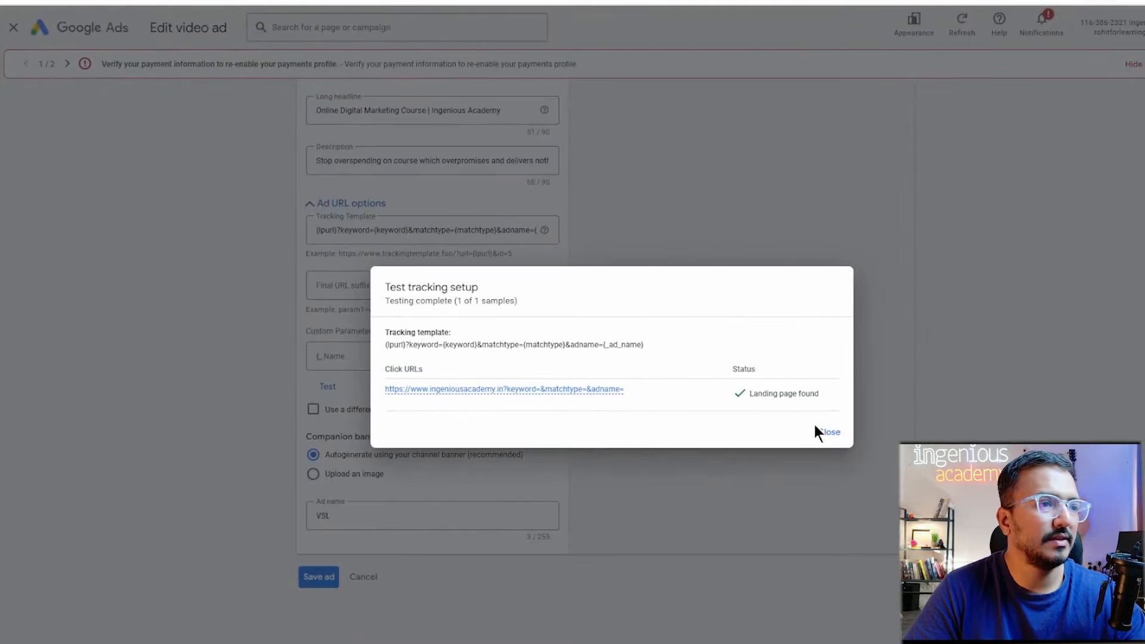
{"action": "left_click", "coordinate": [825, 431]}
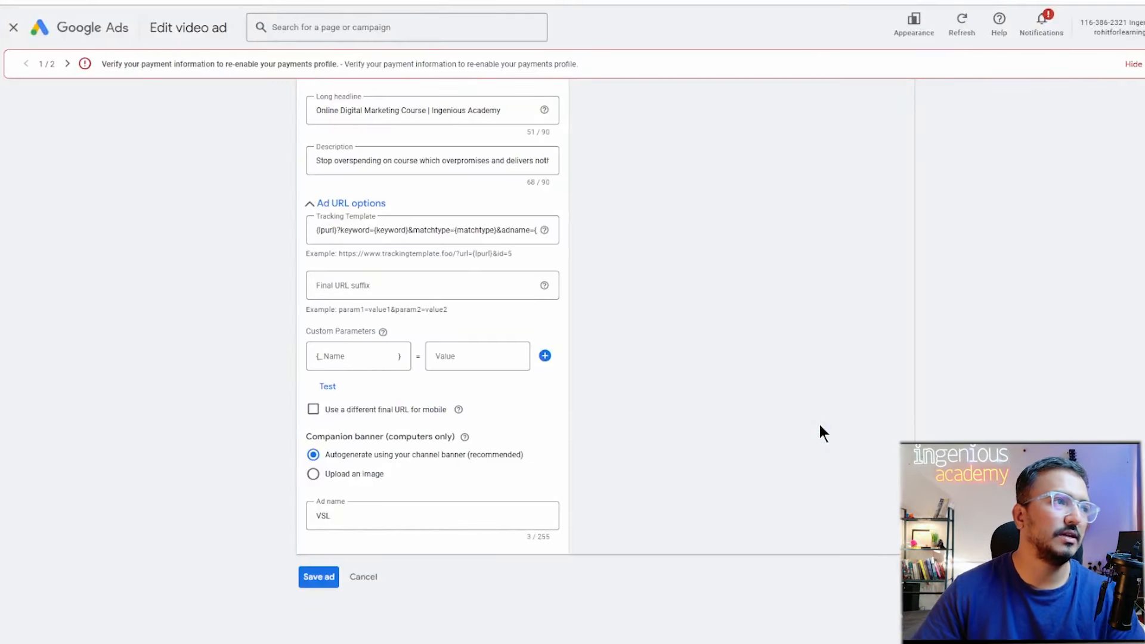
{"action": "left_click", "coordinate": [11, 28]}
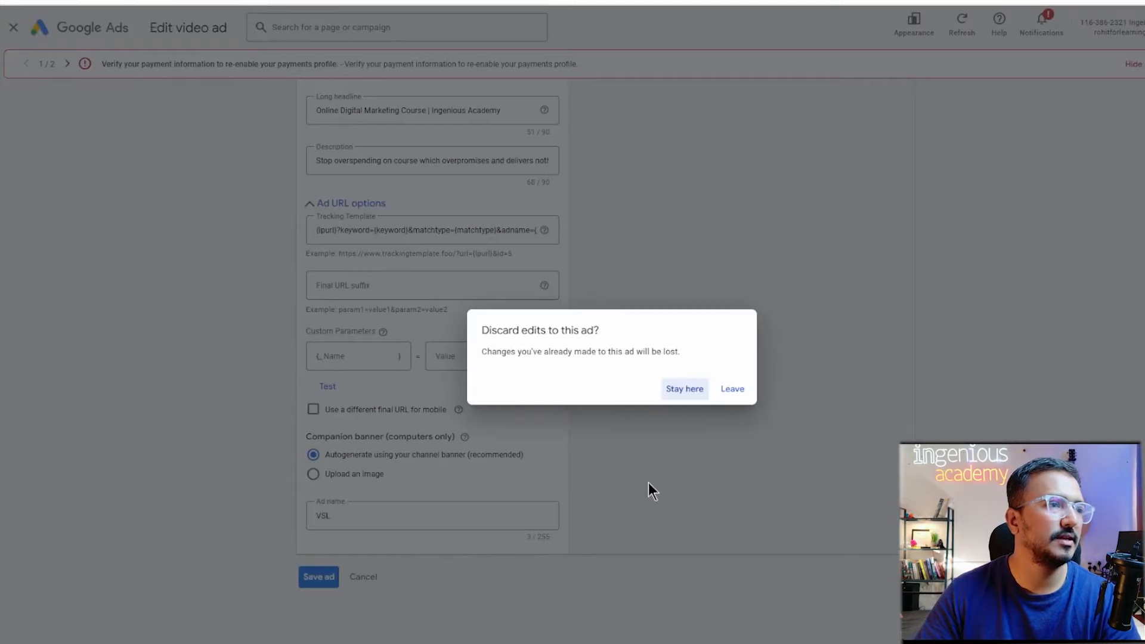
Leave without saving, then go to Ghaziabad Search › ODMC_Exact_Match_Ad group 1 › Ads.
{"action": "left_click", "coordinate": [742, 391]}
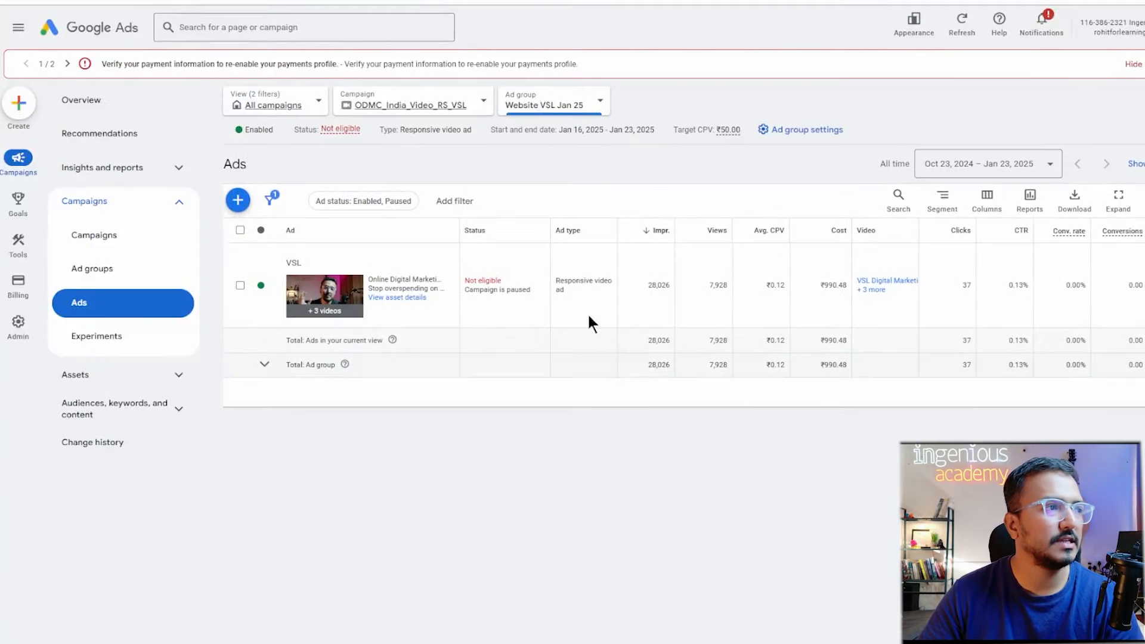
{"action": "left_click", "coordinate": [137, 235]}
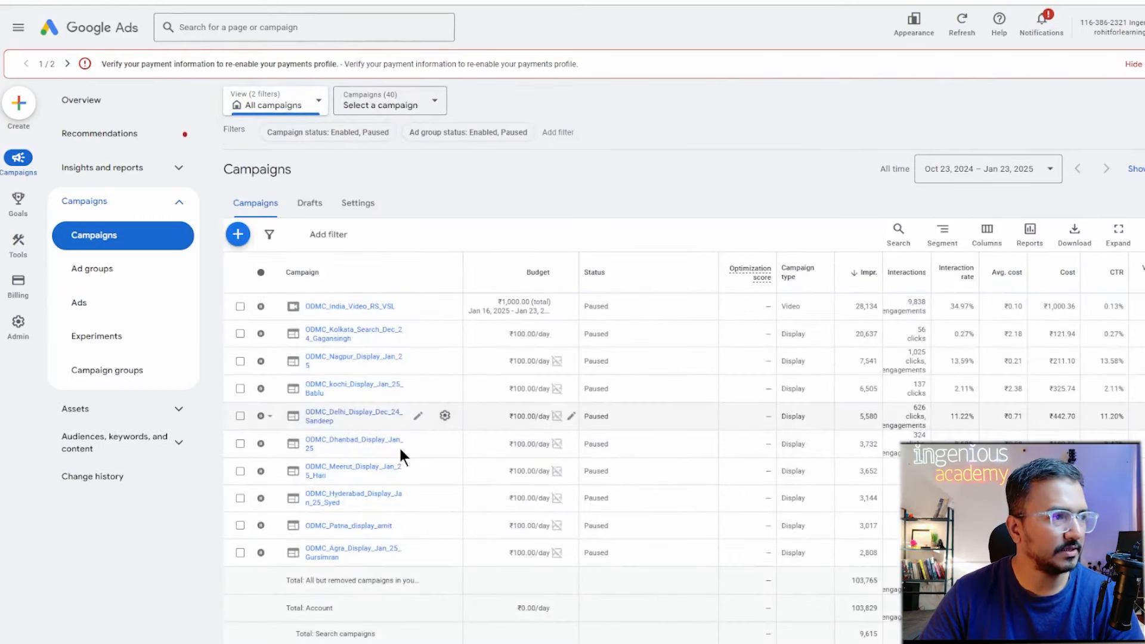
{"action": "scroll", "coordinate": [603, 593], "scroll_direction": "down", "scroll_amount": 3}
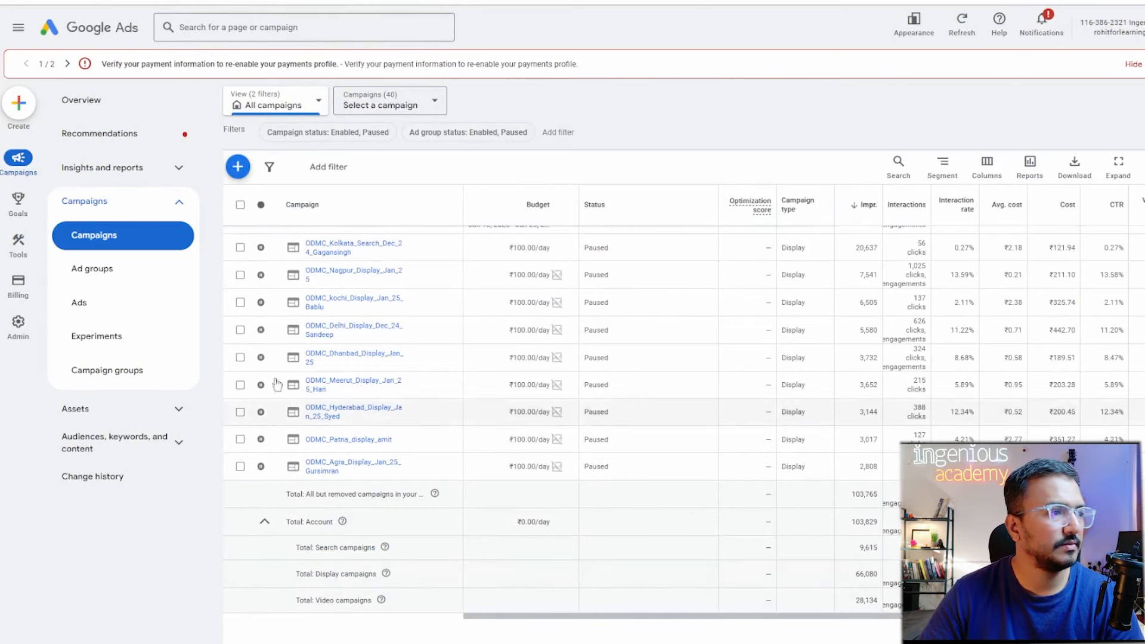
{"action": "scroll", "coordinate": [424, 549], "scroll_direction": "down", "scroll_amount": 5}
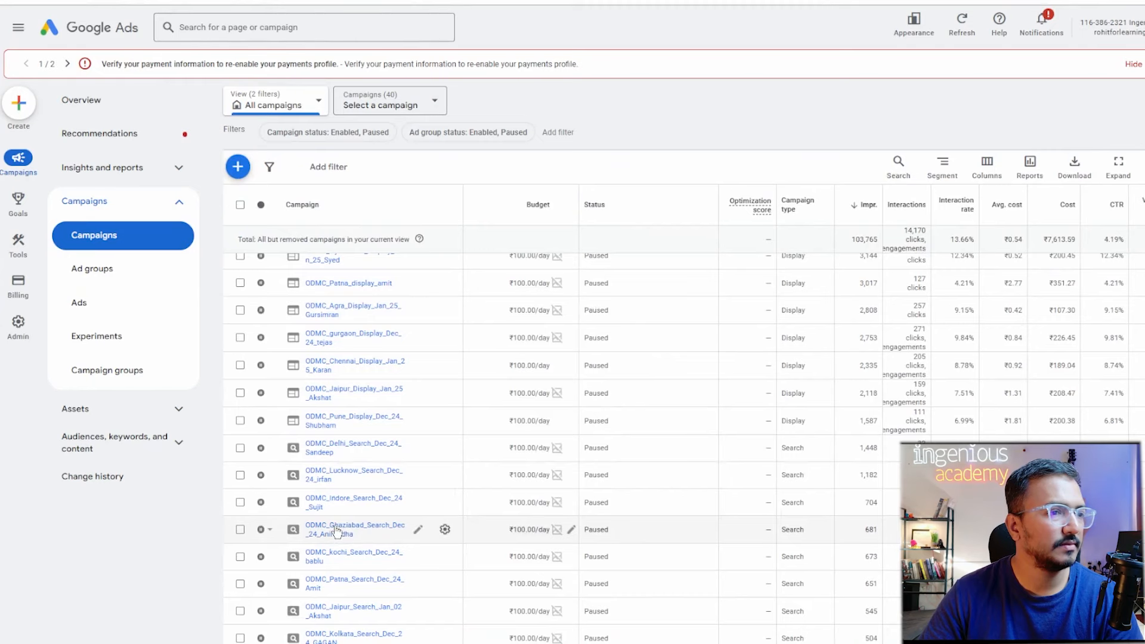
{"action": "left_click", "coordinate": [337, 531]}
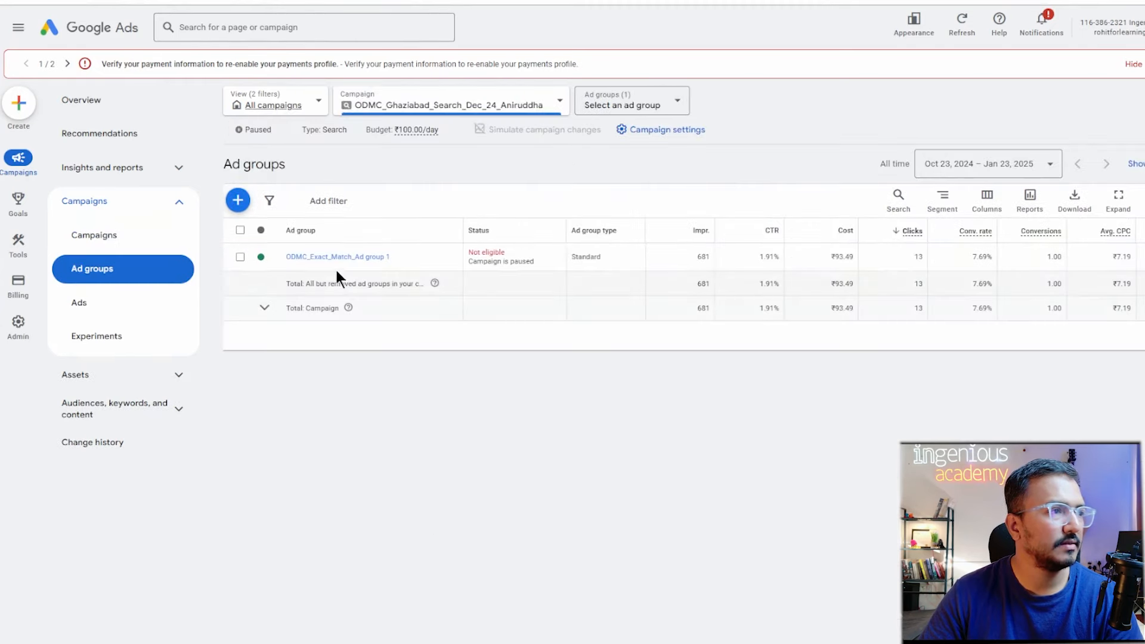
{"action": "left_click", "coordinate": [332, 257]}
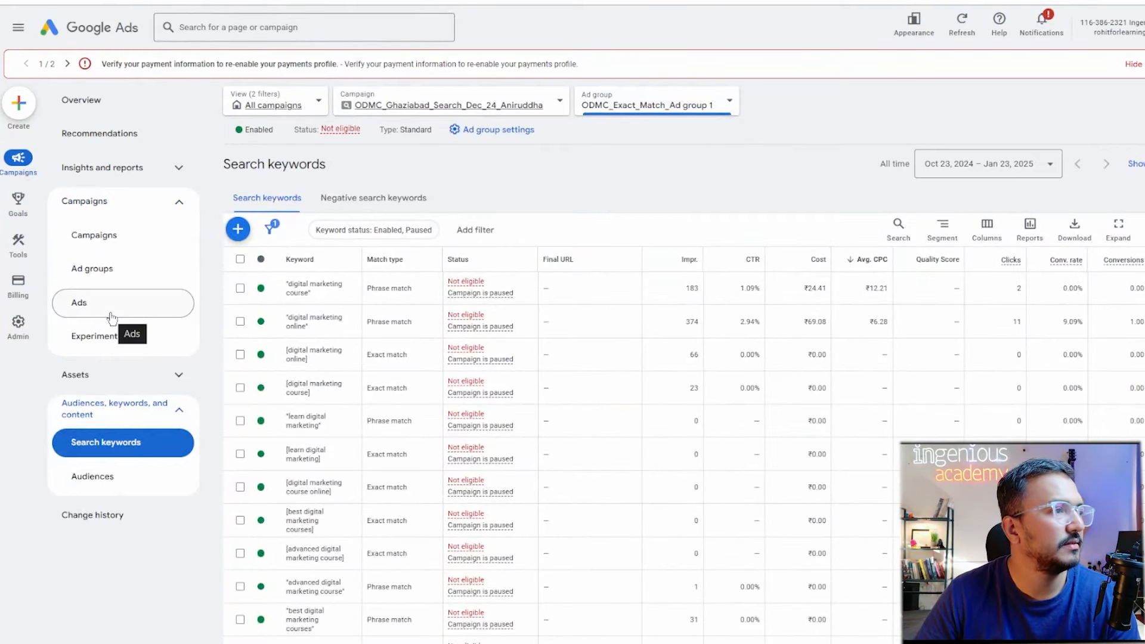
{"action": "left_click", "coordinate": [111, 317]}
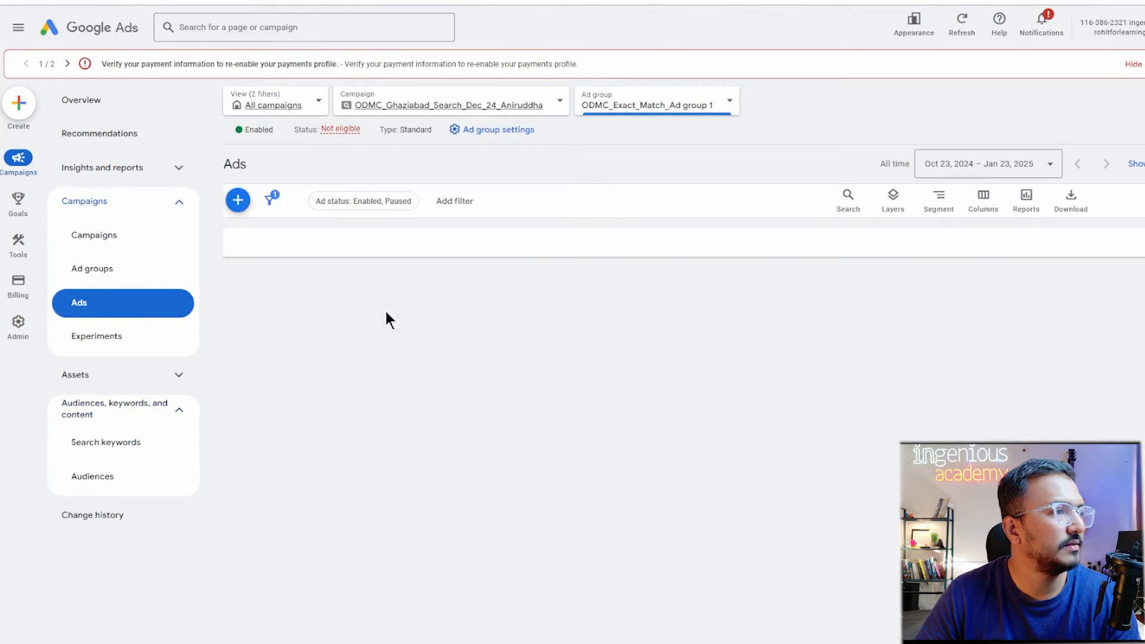
Open the search ad for editing and expand its Ad URL options section.
{"action": "left_click", "coordinate": [456, 332]}
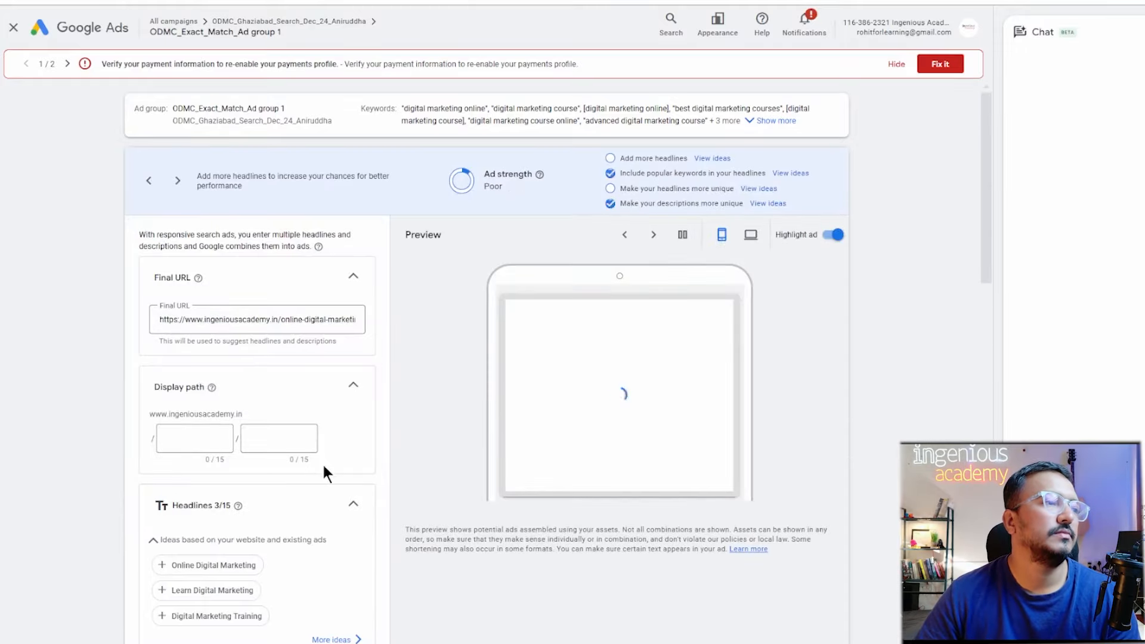
{"action": "scroll", "coordinate": [323, 471], "scroll_direction": "down", "scroll_amount": 1}
{"action": "scroll", "coordinate": [322, 463], "scroll_direction": "down", "scroll_amount": 3}
{"action": "scroll", "coordinate": [316, 513], "scroll_direction": "down", "scroll_amount": 5}
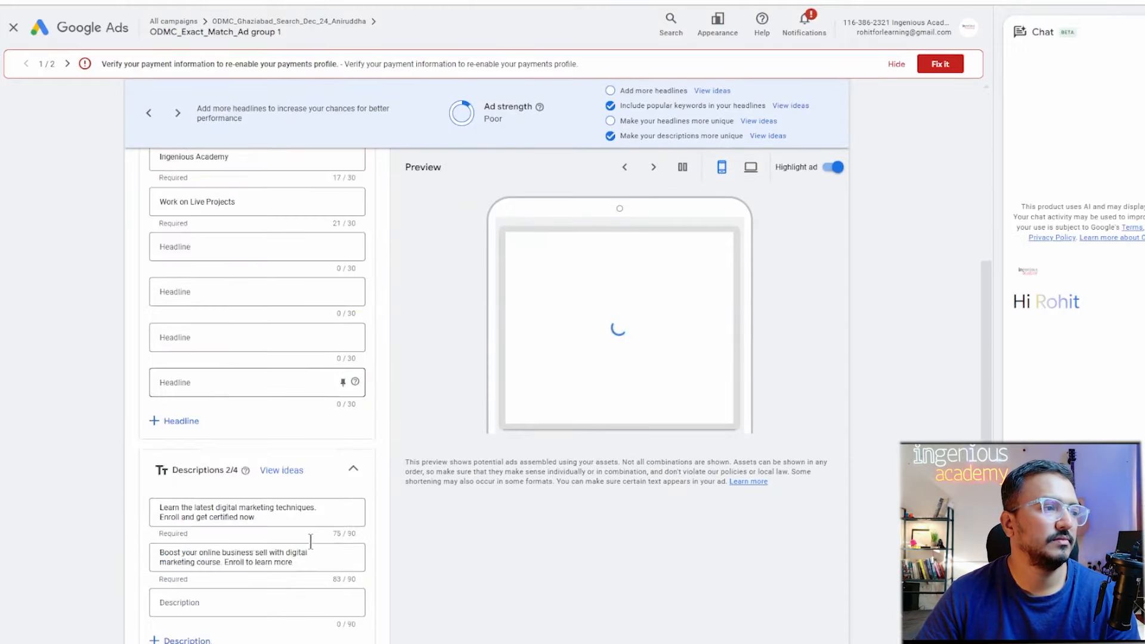
{"action": "scroll", "coordinate": [311, 543], "scroll_direction": "down", "scroll_amount": 10}
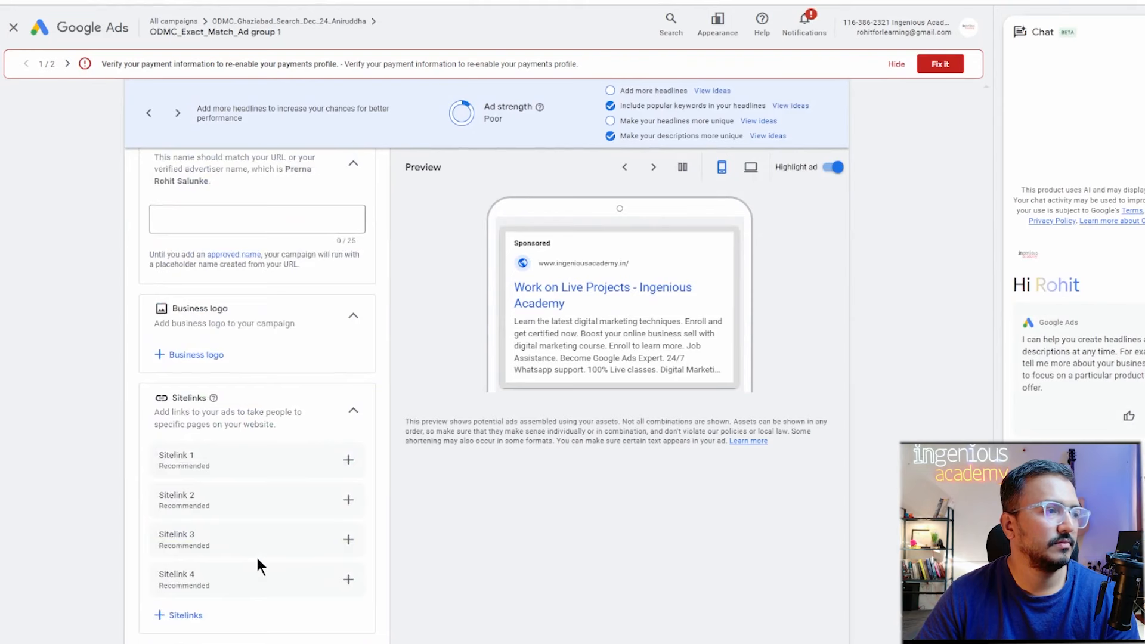
{"action": "scroll", "coordinate": [231, 568], "scroll_direction": "up", "scroll_amount": 2}
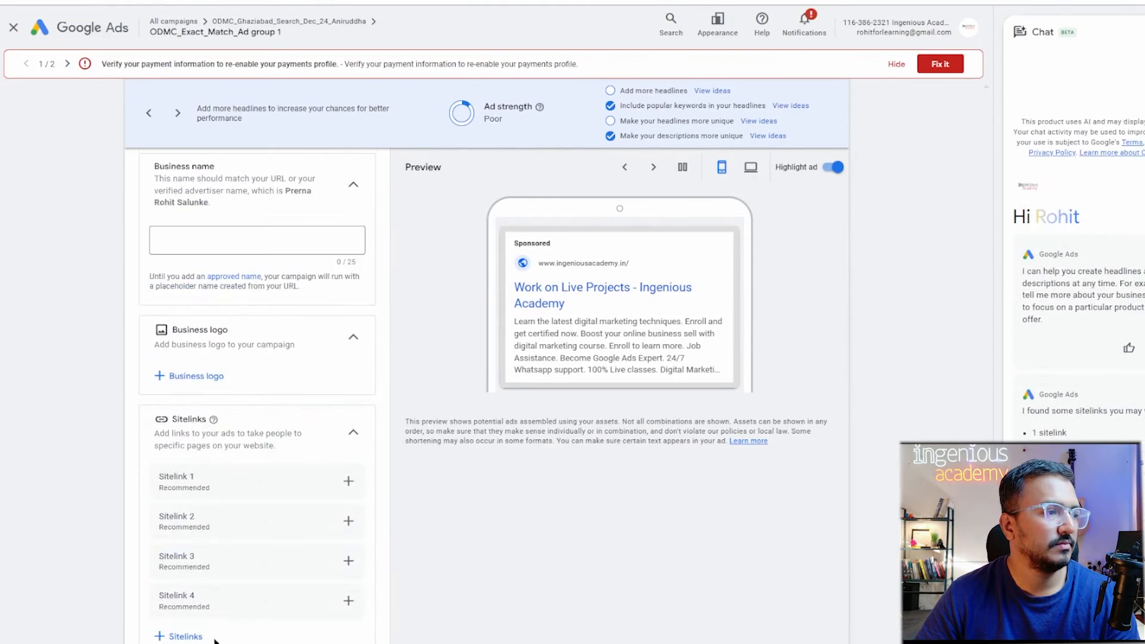
{"action": "scroll", "coordinate": [216, 638], "scroll_direction": "down", "scroll_amount": 2}
{"action": "left_click", "coordinate": [236, 592]}
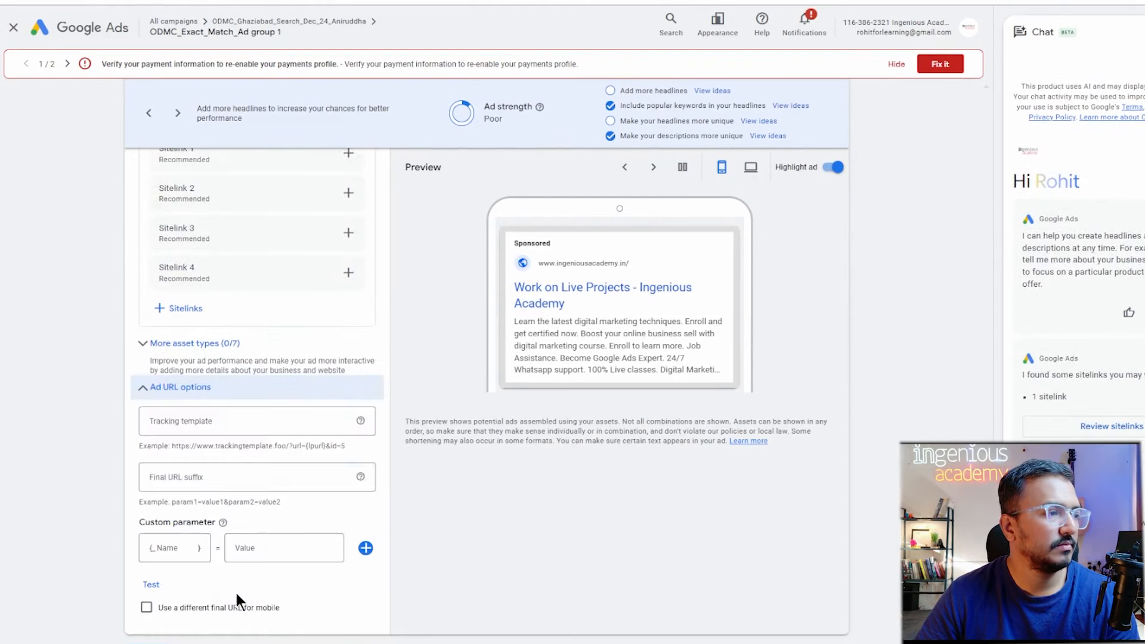
Paste {lpurl}?keyword={keyword}&matchtype={matchtype}&adname={_ad_name} as the tracking template and check its ending.
{"action": "left_click", "coordinate": [221, 432]}
{"action": "key", "text": "ctrl+v"}
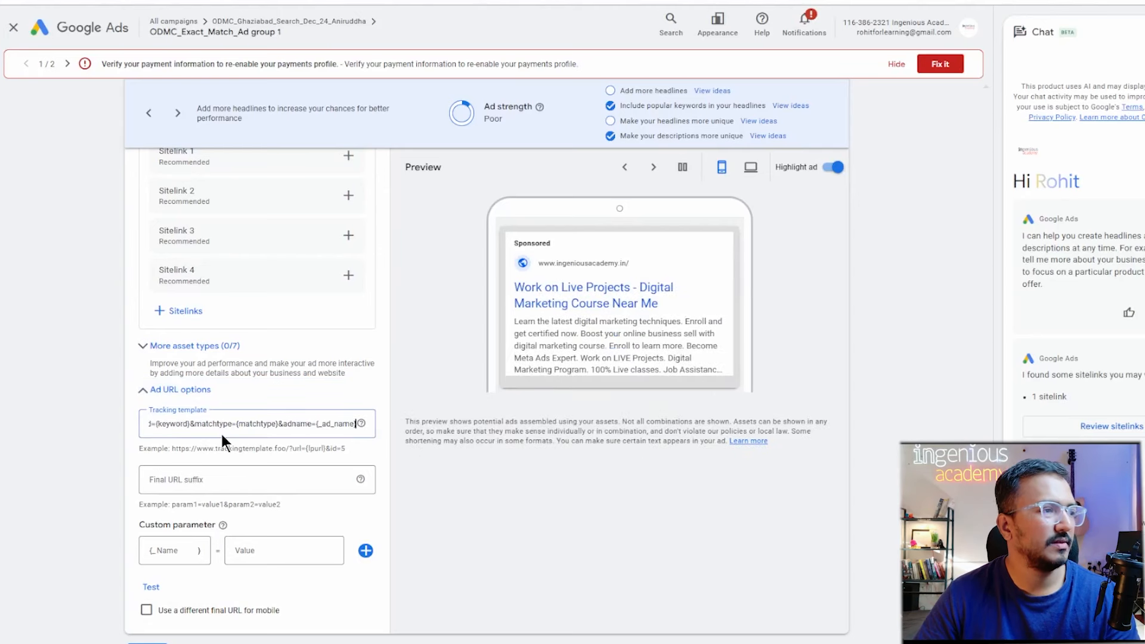
{"action": "left_click", "coordinate": [282, 423]}
{"action": "left_click", "coordinate": [347, 433]}
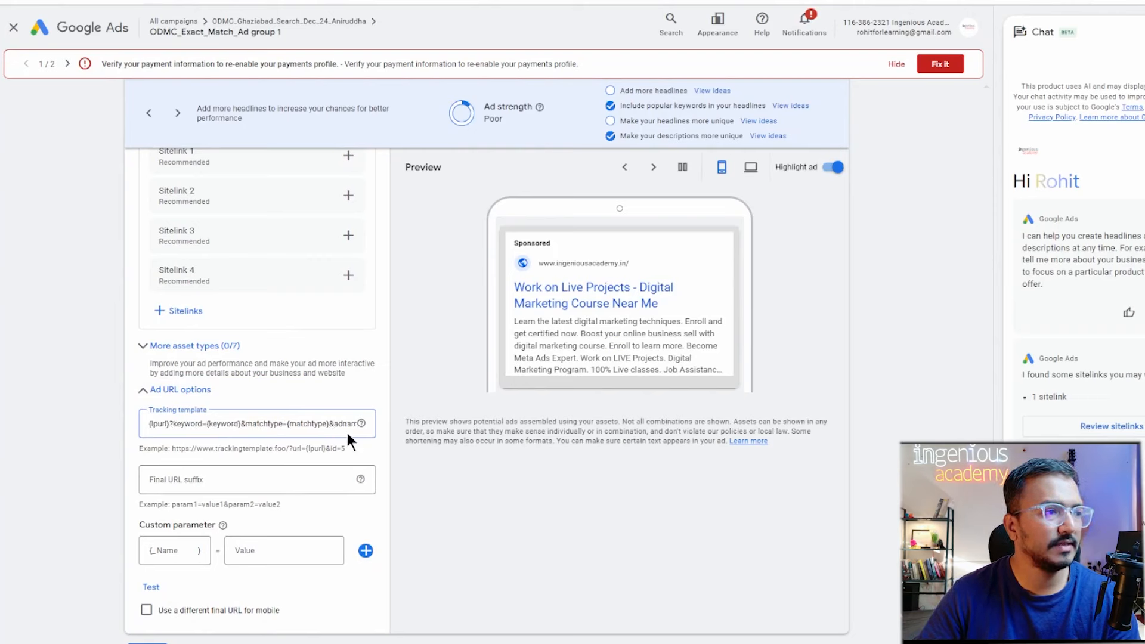
{"action": "key", "text": "Right"}
{"action": "key", "text": "Right"}
{"action": "key", "text": "Right"}
{"action": "key", "text": "Right"}
{"action": "key", "text": "Right"}
{"action": "key", "text": "Right"}
{"action": "key", "text": "Right"}
{"action": "key", "text": "Right"}
{"action": "key", "text": "Right"}
{"action": "key", "text": "Right"}
{"action": "key", "text": "Right"}
{"action": "key", "text": "Right"}
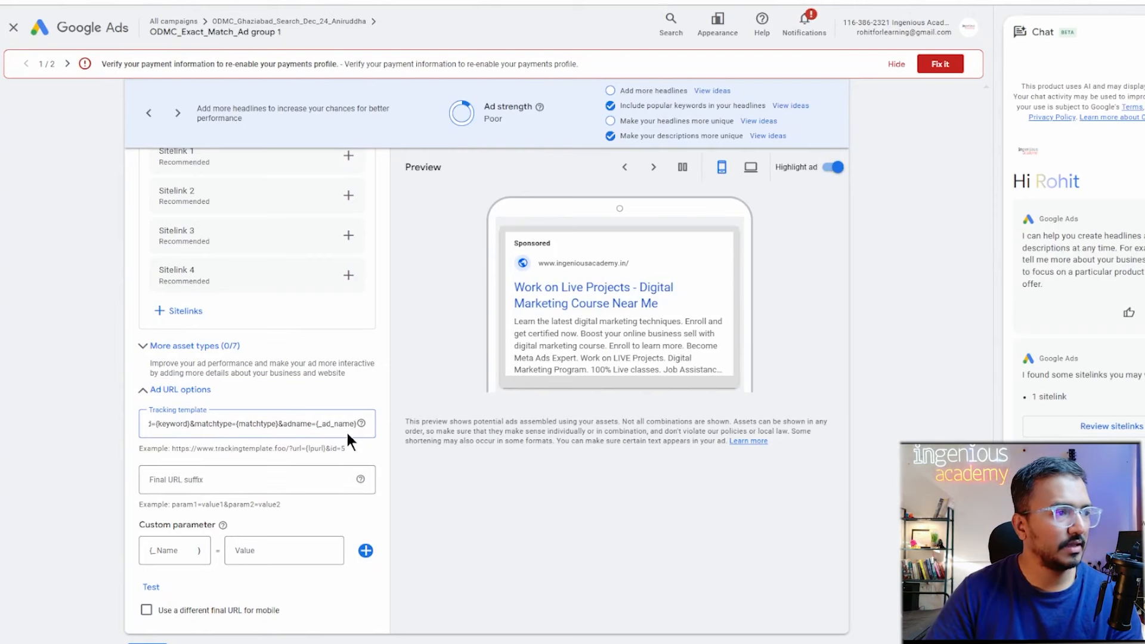
Add custom parameter ad_name = hook_marketing and set the final URL suffix to id=1.
{"action": "left_click", "coordinate": [184, 551]}
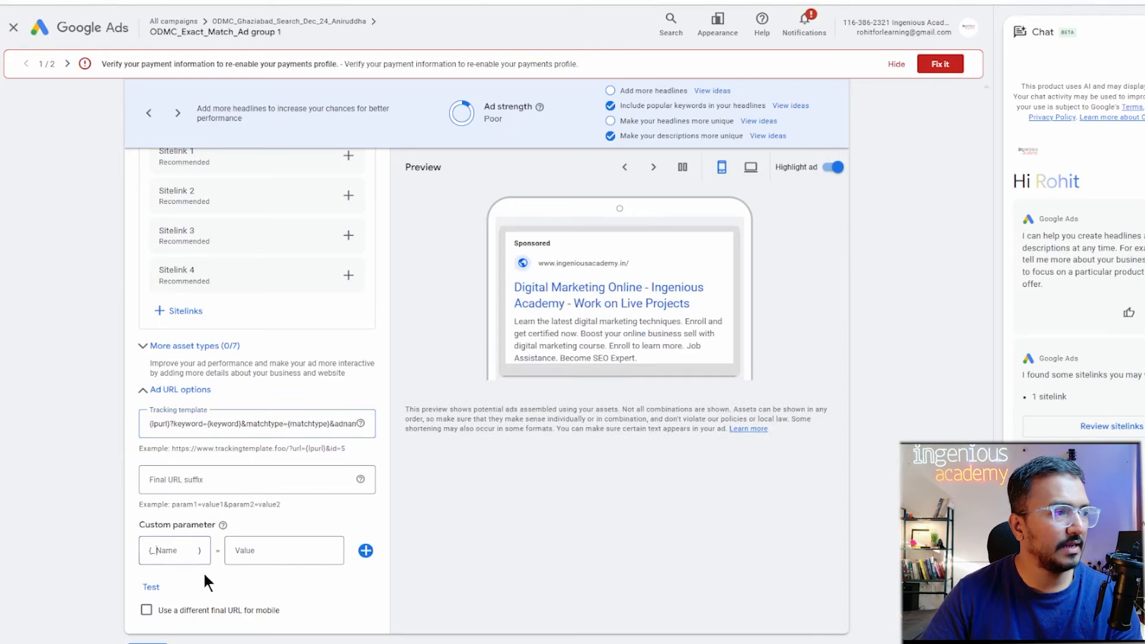
{"action": "type", "text": "ad"}
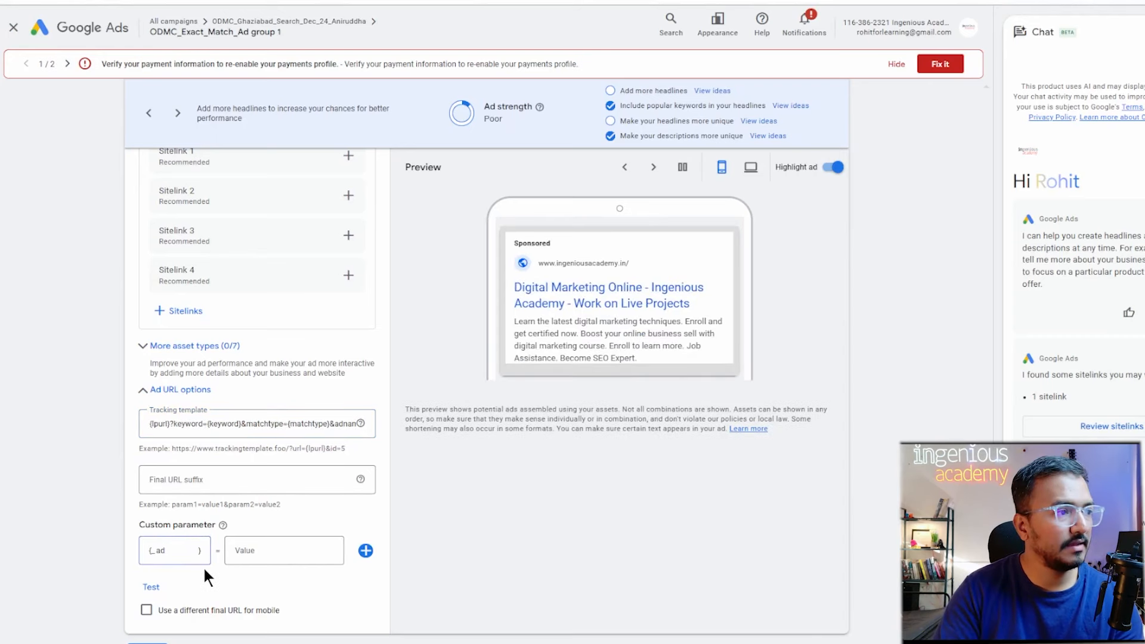
{"action": "type", "text": "_name"}
{"action": "key", "text": "Tab"}
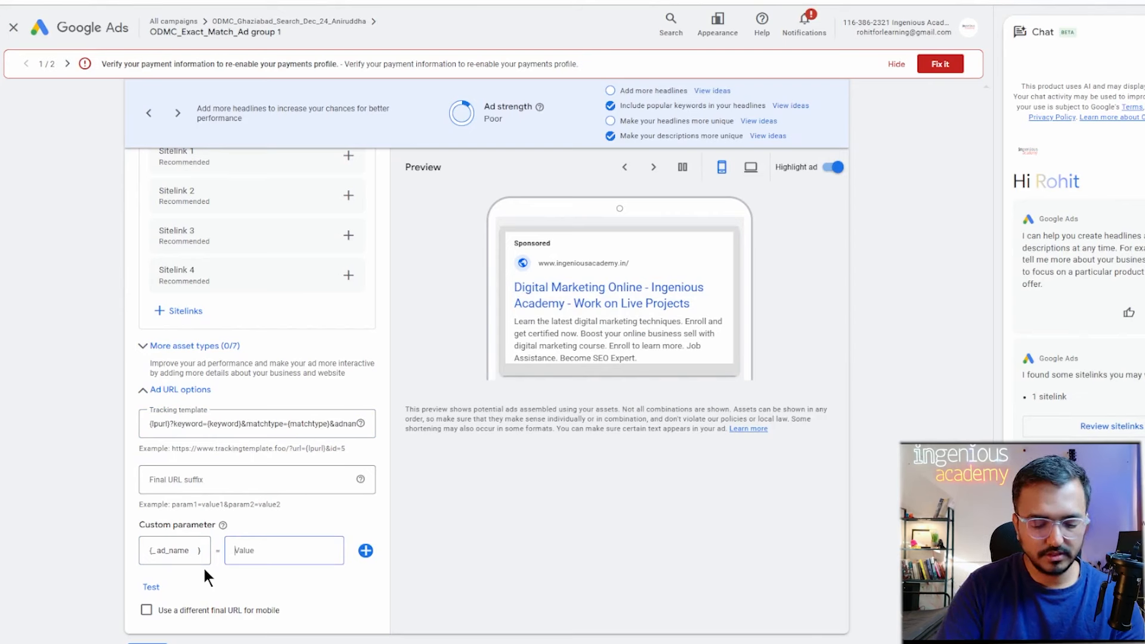
{"action": "type", "text": "hook_"}
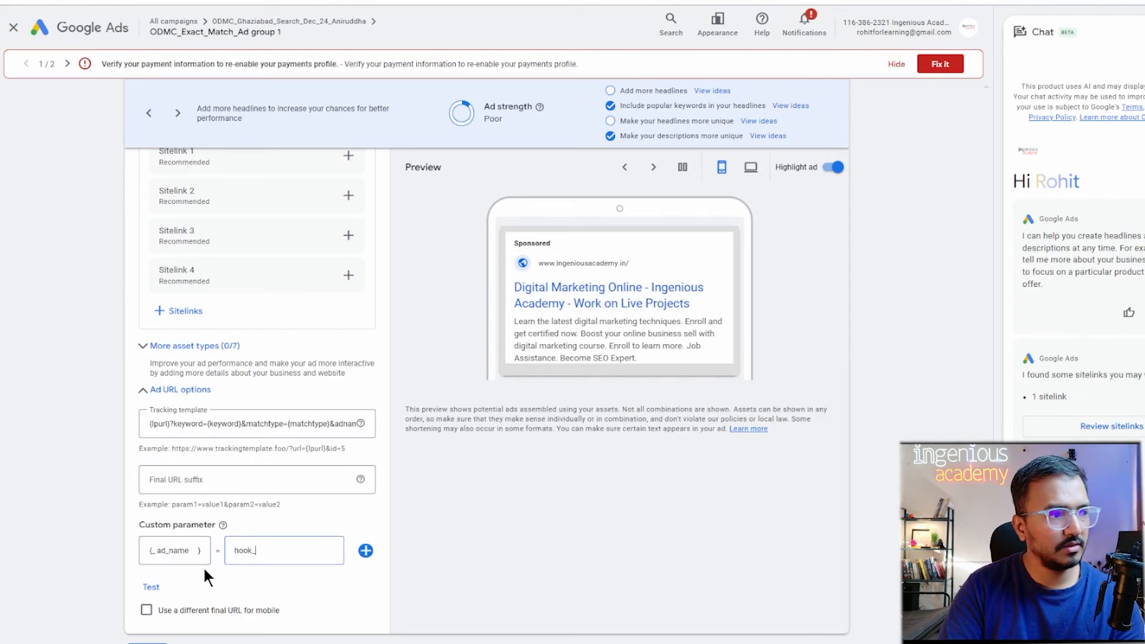
{"action": "type", "text": "marketing"}
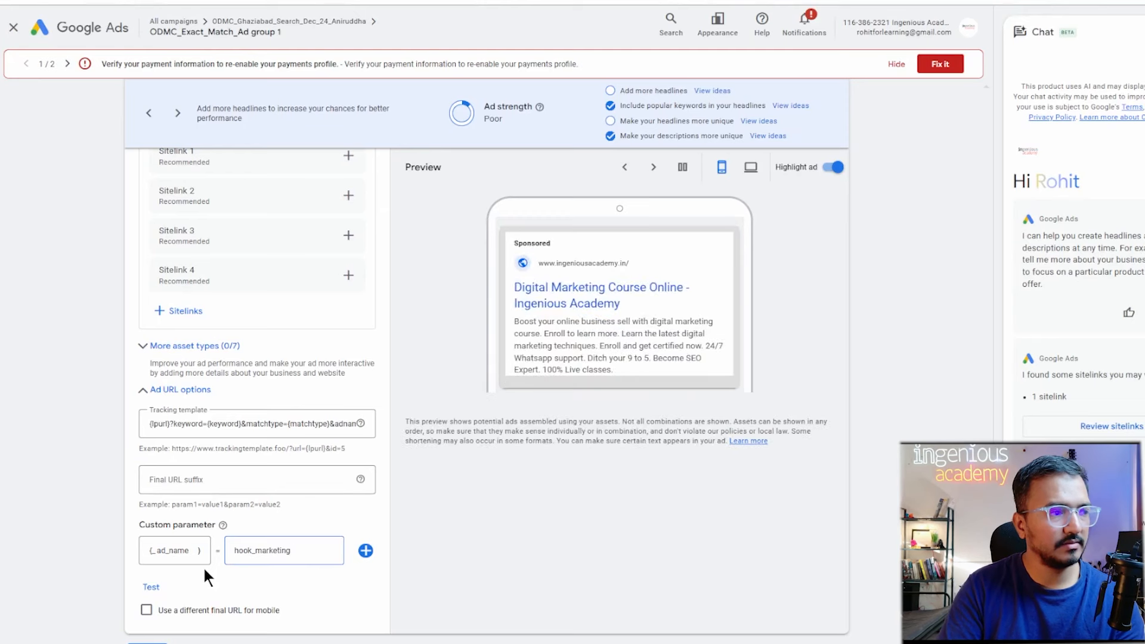
{"action": "left_click", "coordinate": [195, 493]}
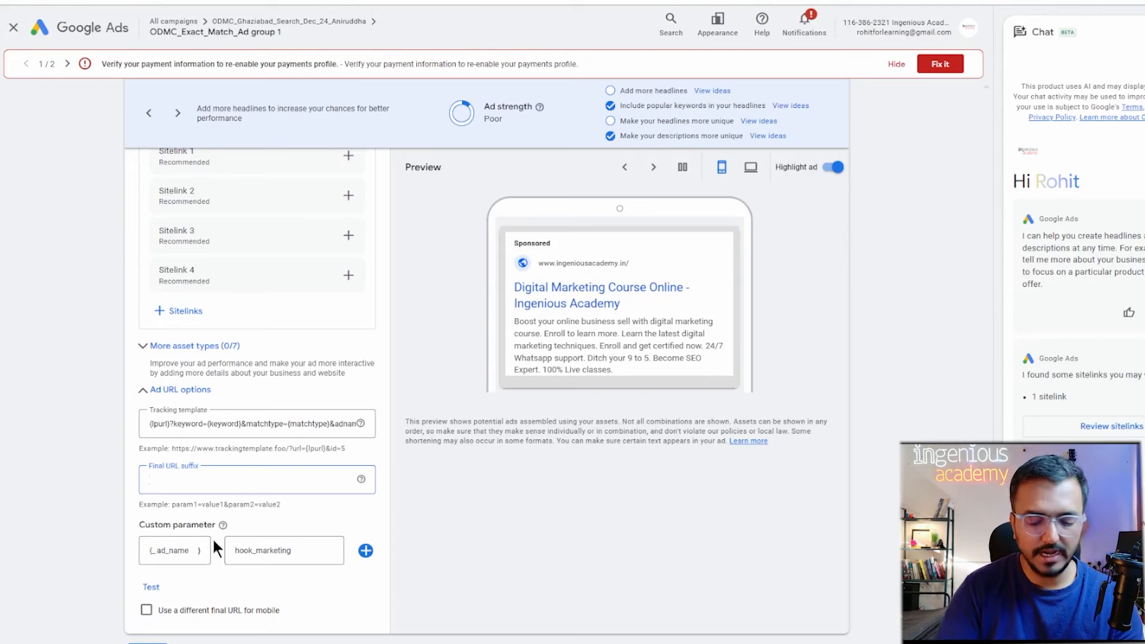
{"action": "type", "text": "id=1"}
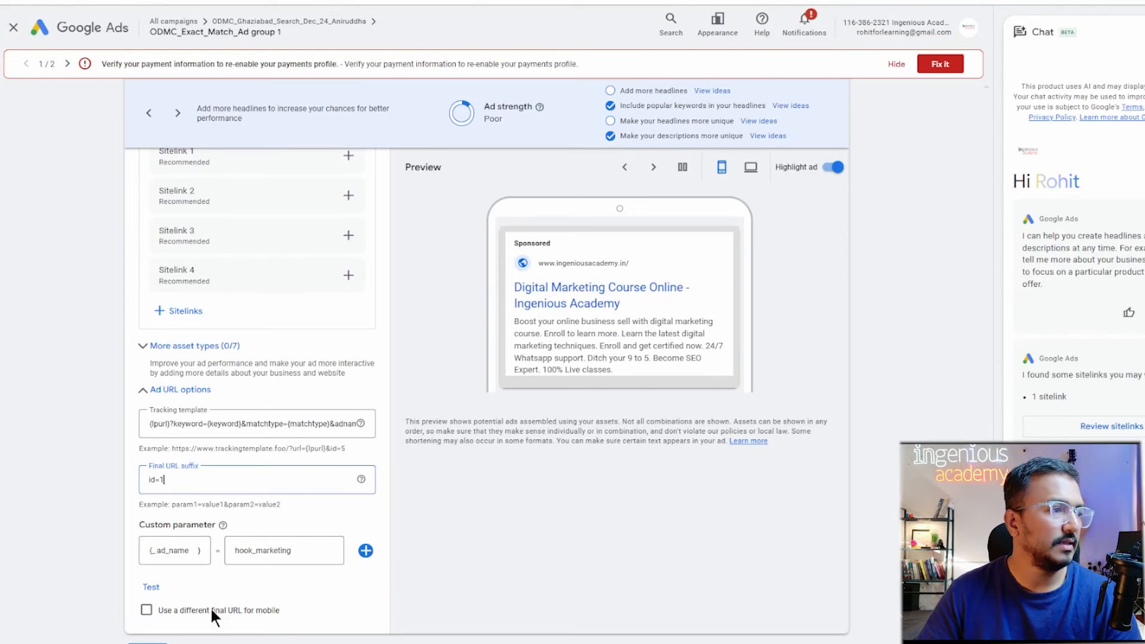
Append &device={device} to the end of the tracking template.
{"action": "left_click", "coordinate": [303, 426]}
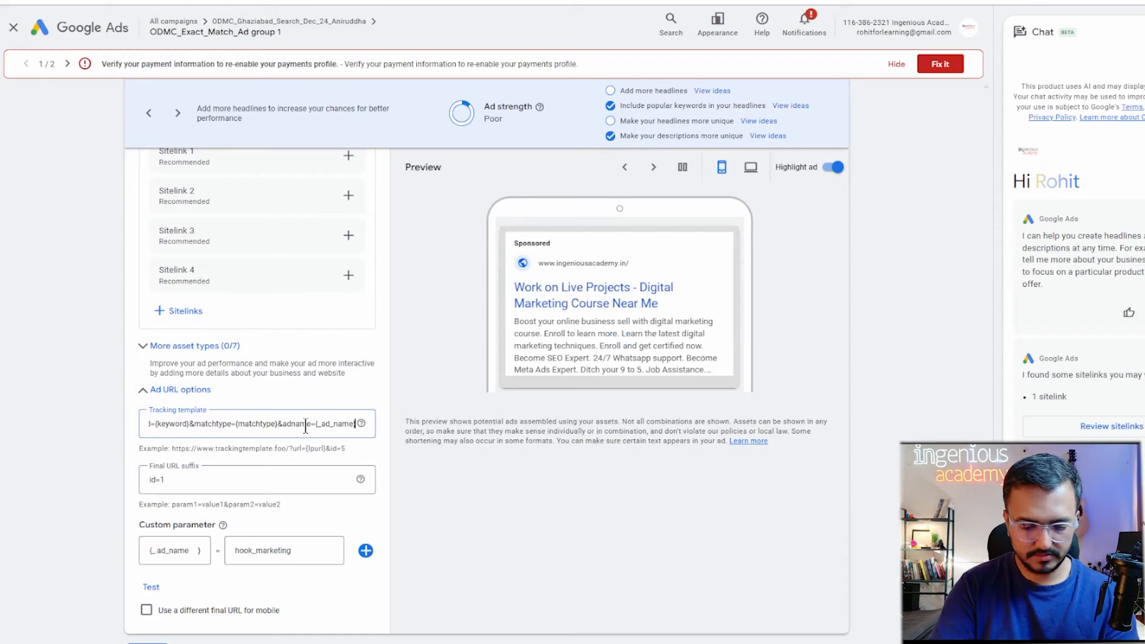
{"action": "type", "text": "&devic"}
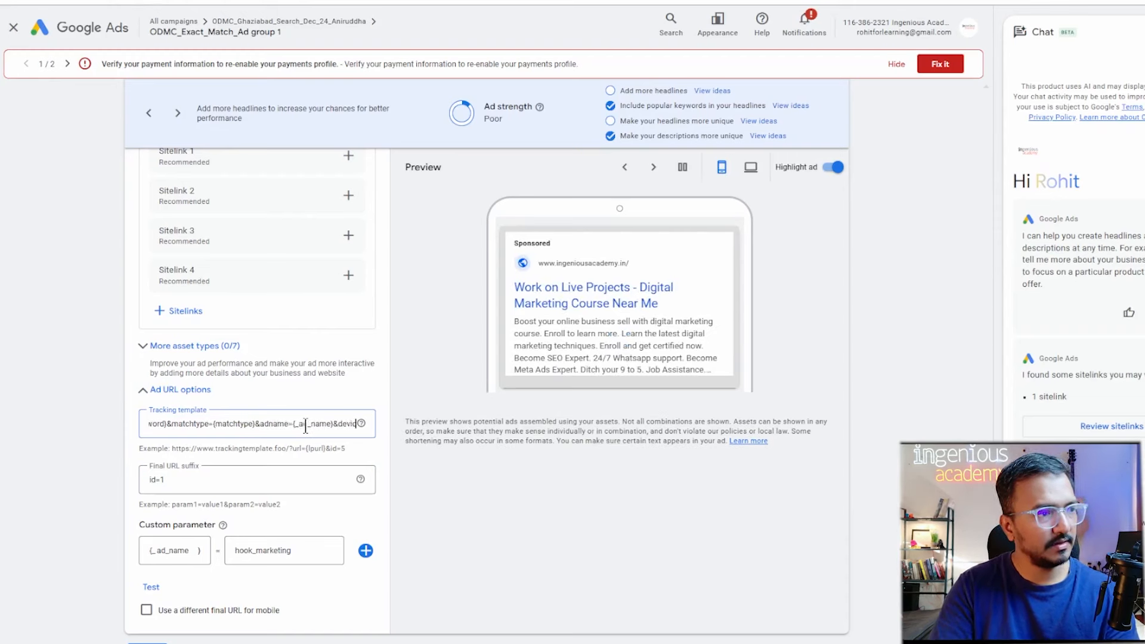
{"action": "type", "text": "e={deve"}
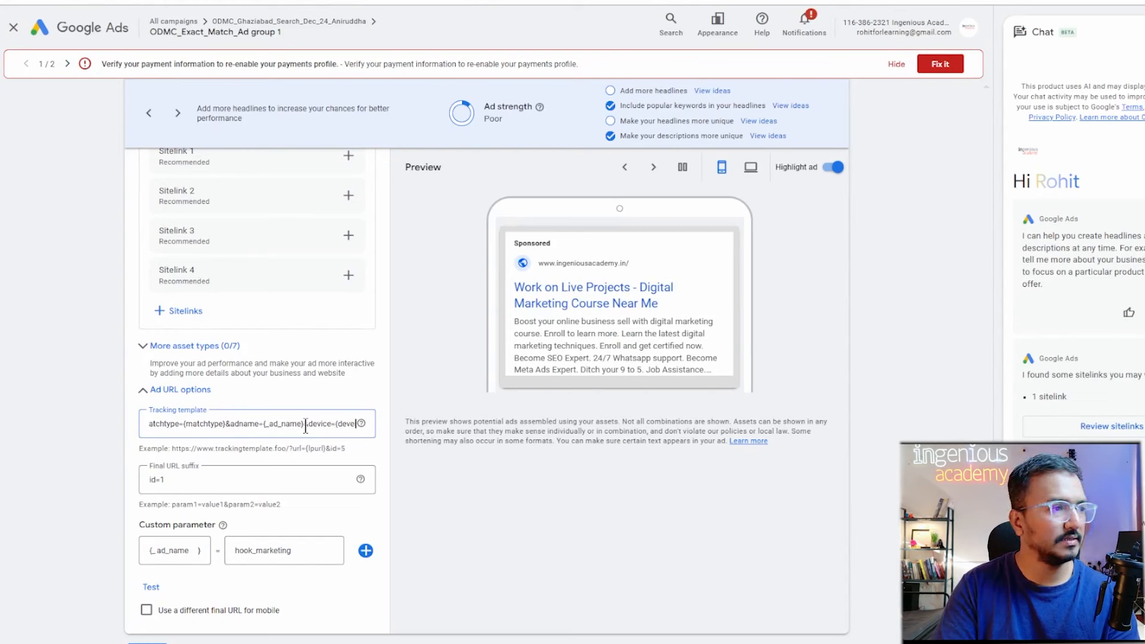
{"action": "key", "text": "BackSpace"}
{"action": "type", "text": "ice"}
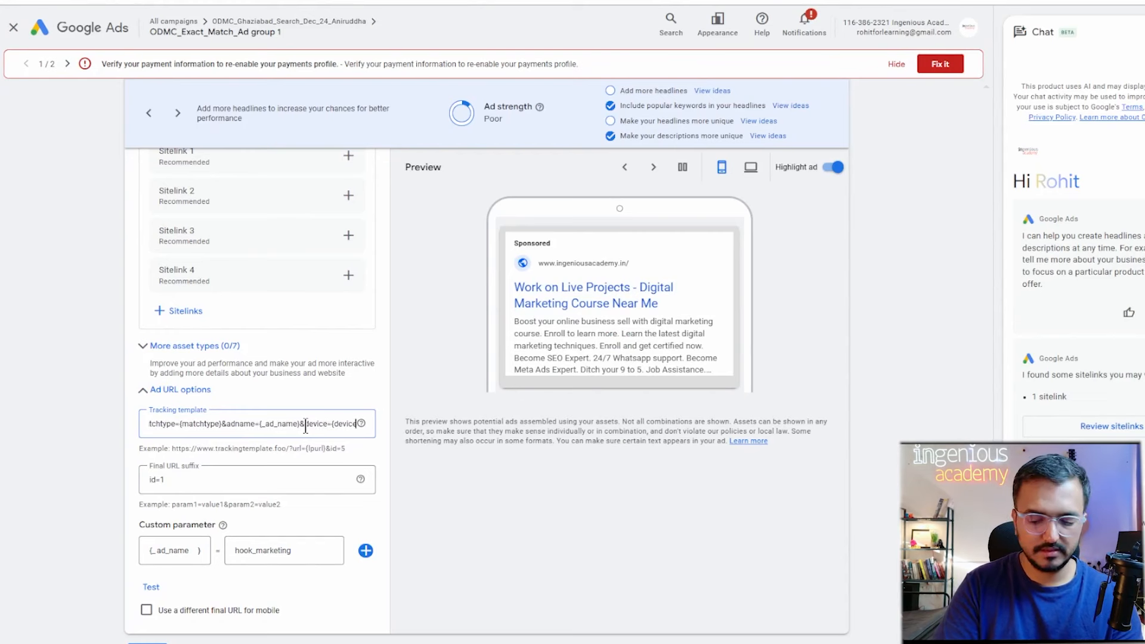
{"action": "type", "text": "}"}
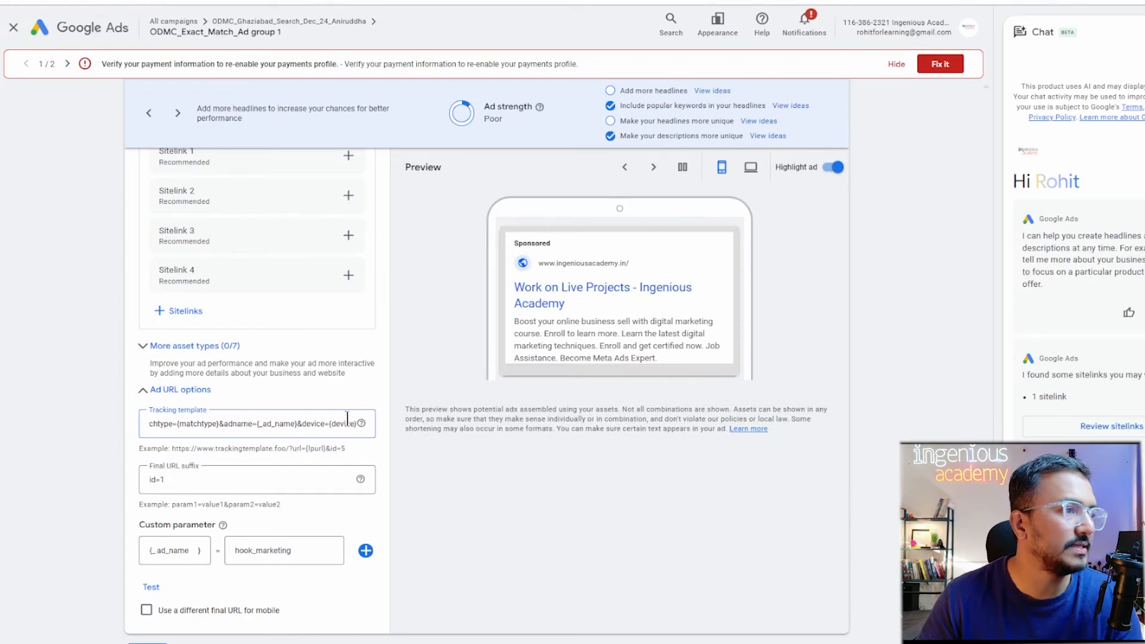
{"action": "left_click", "coordinate": [160, 591]}
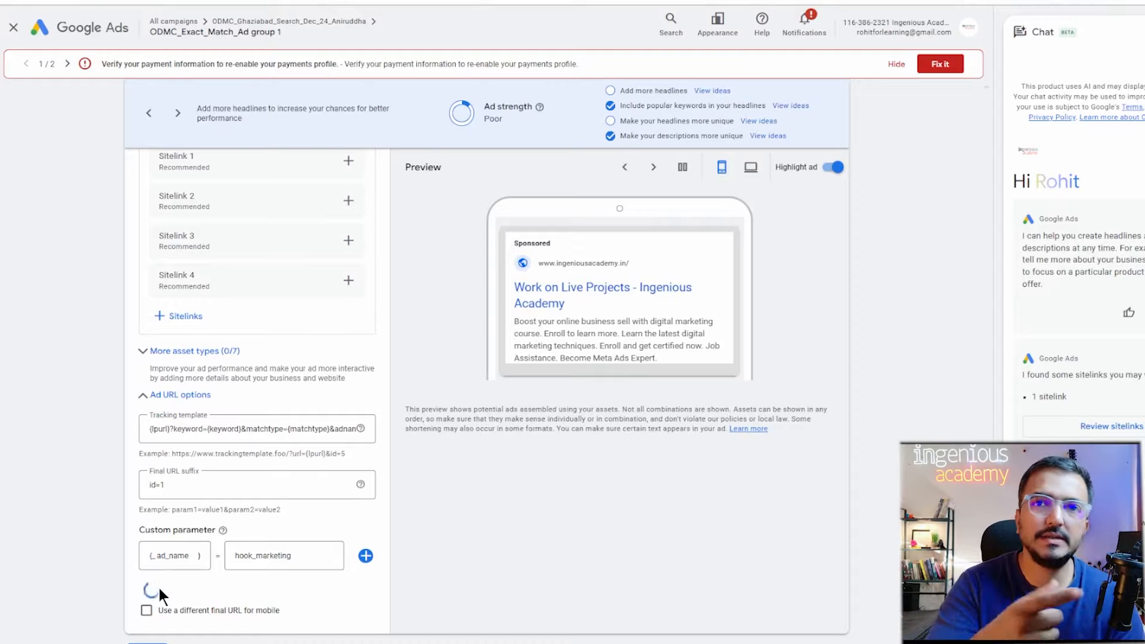
{"action": "left_click", "coordinate": [158, 588]}
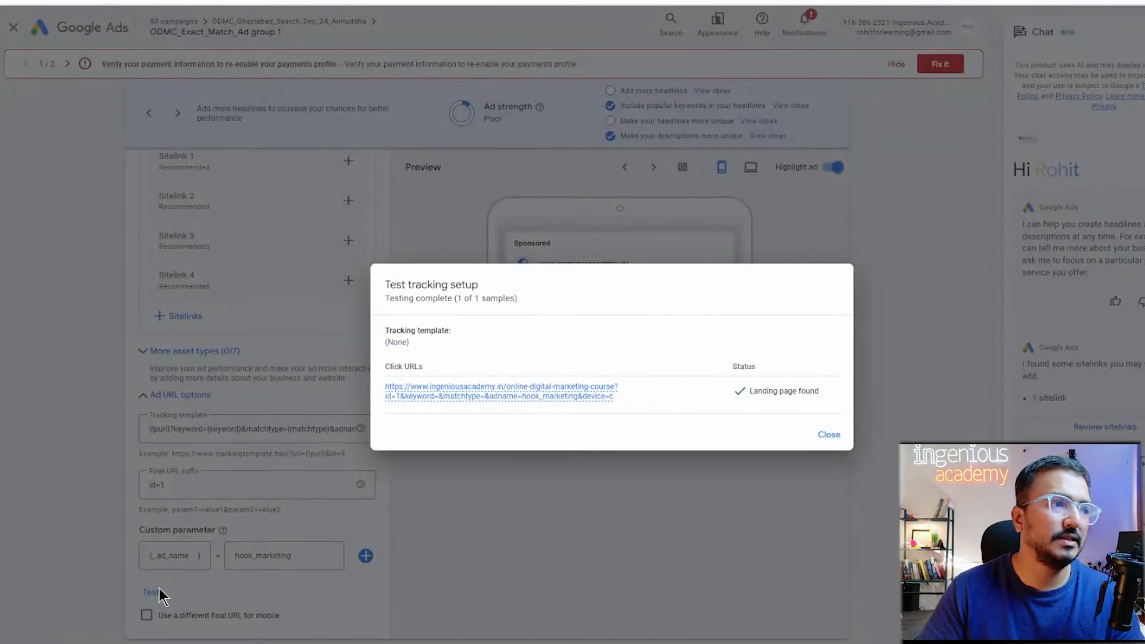
{"action": "scroll", "coordinate": [605, 403], "scroll_direction": "up", "scroll_amount": 5}
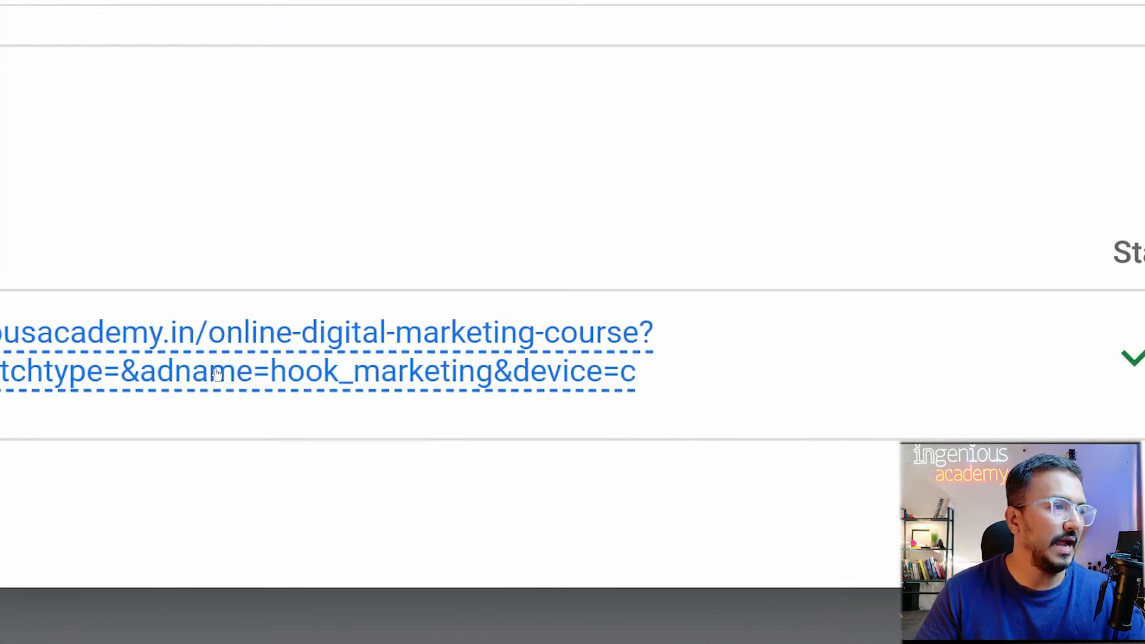
{"action": "mouse_move", "coordinate": [347, 375]}
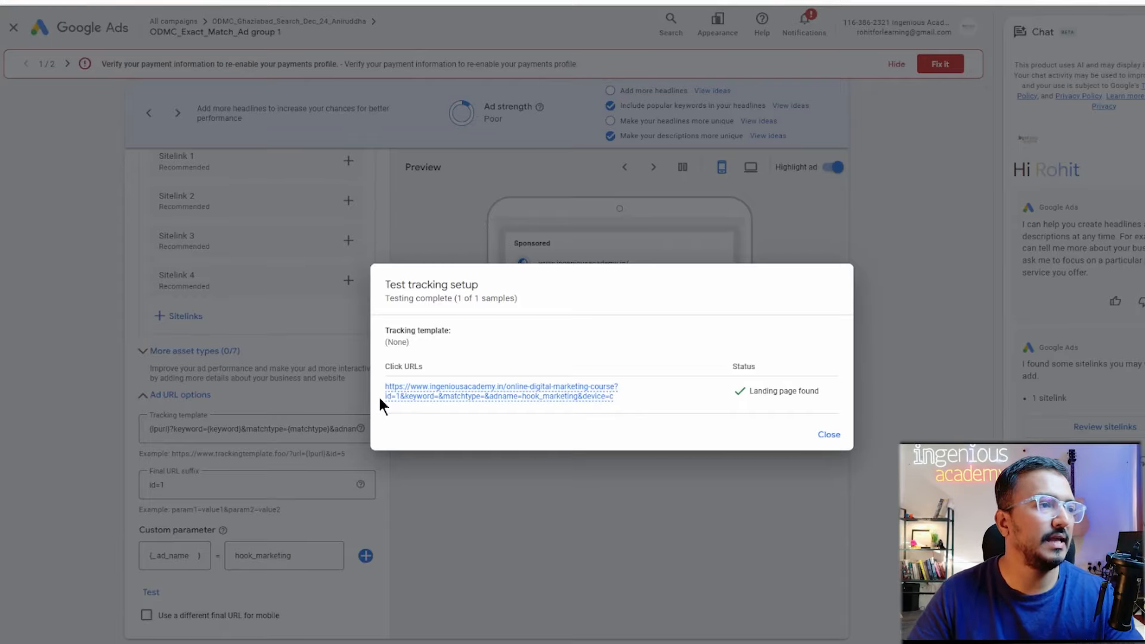
{"action": "scroll", "coordinate": [378, 395], "scroll_direction": "up", "scroll_amount": 5}
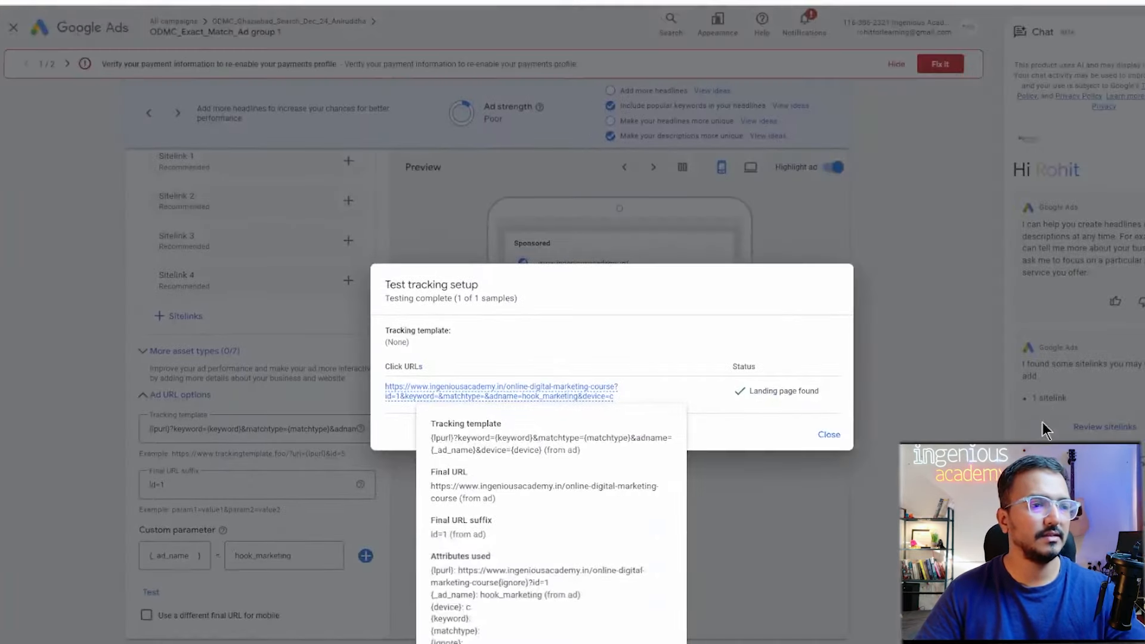
{"action": "left_click", "coordinate": [827, 434]}
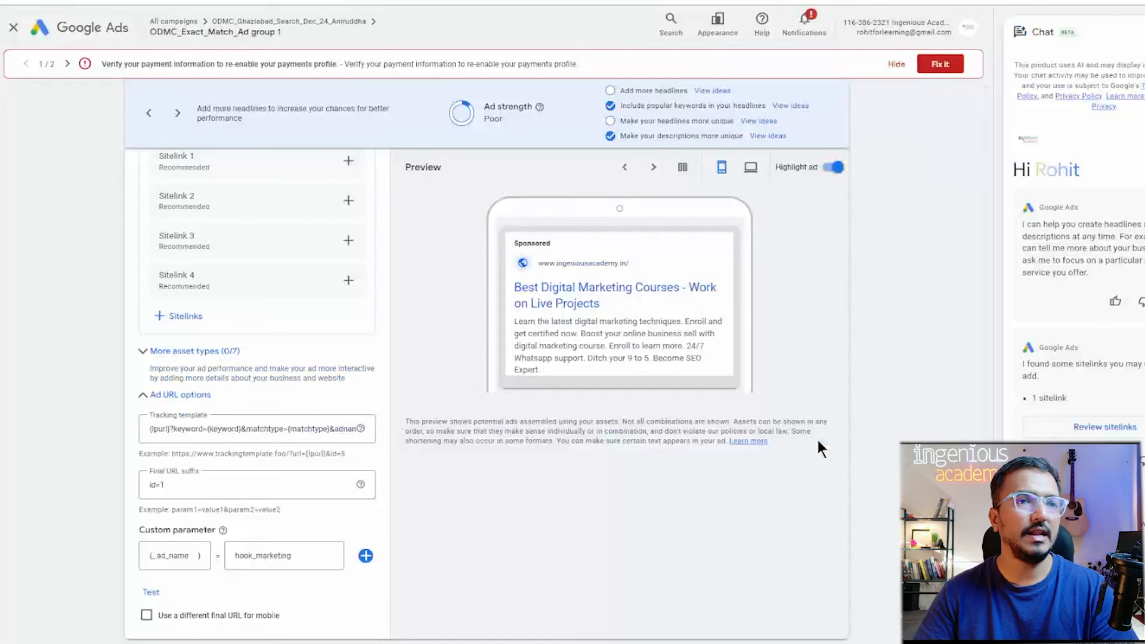